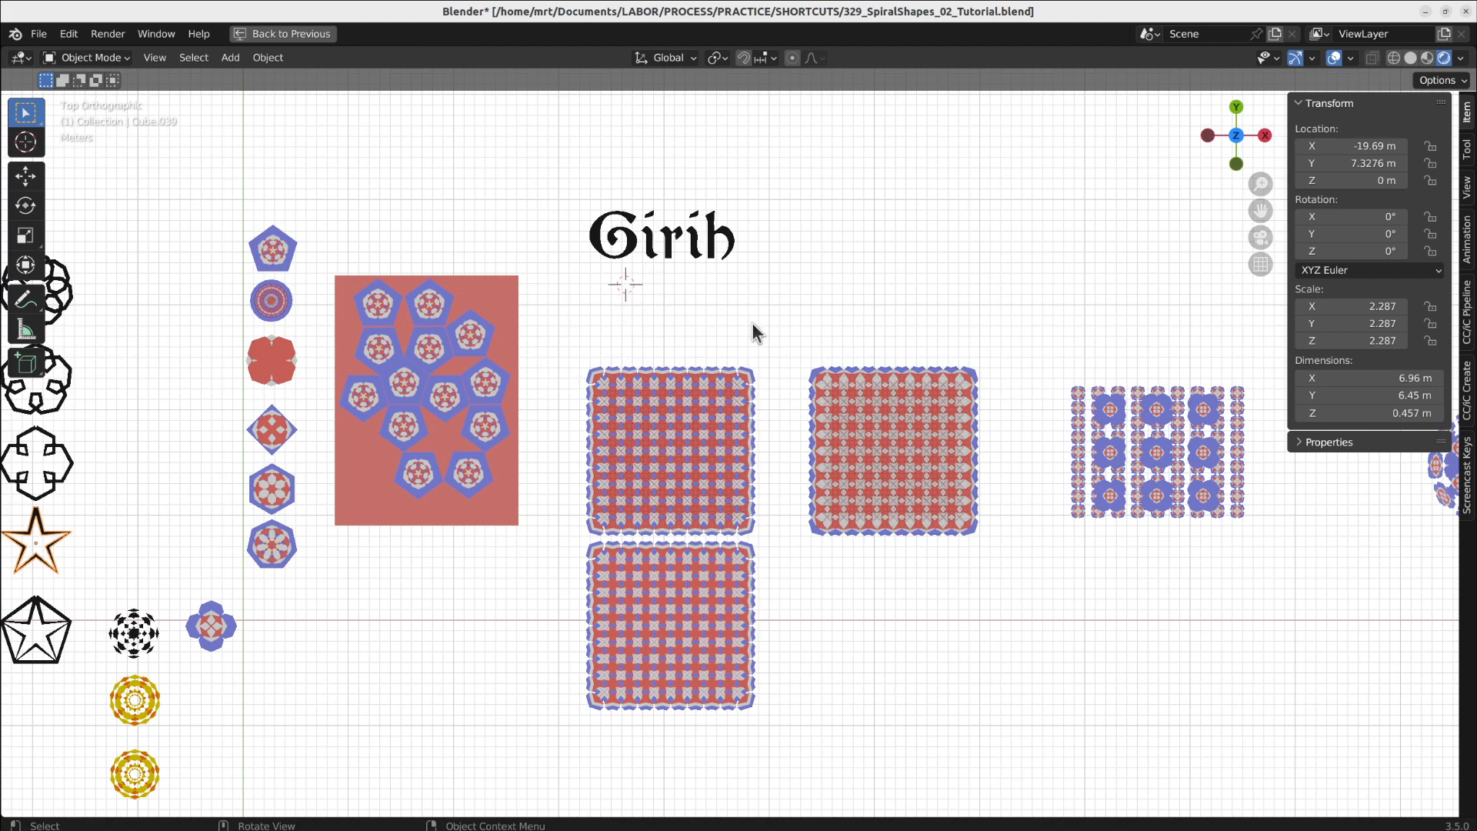
Step: Restore the multi-editor layout from the maximized viewport and select the circle at the head of the column of outlined polygons
scroll(481, 369, up, 3)
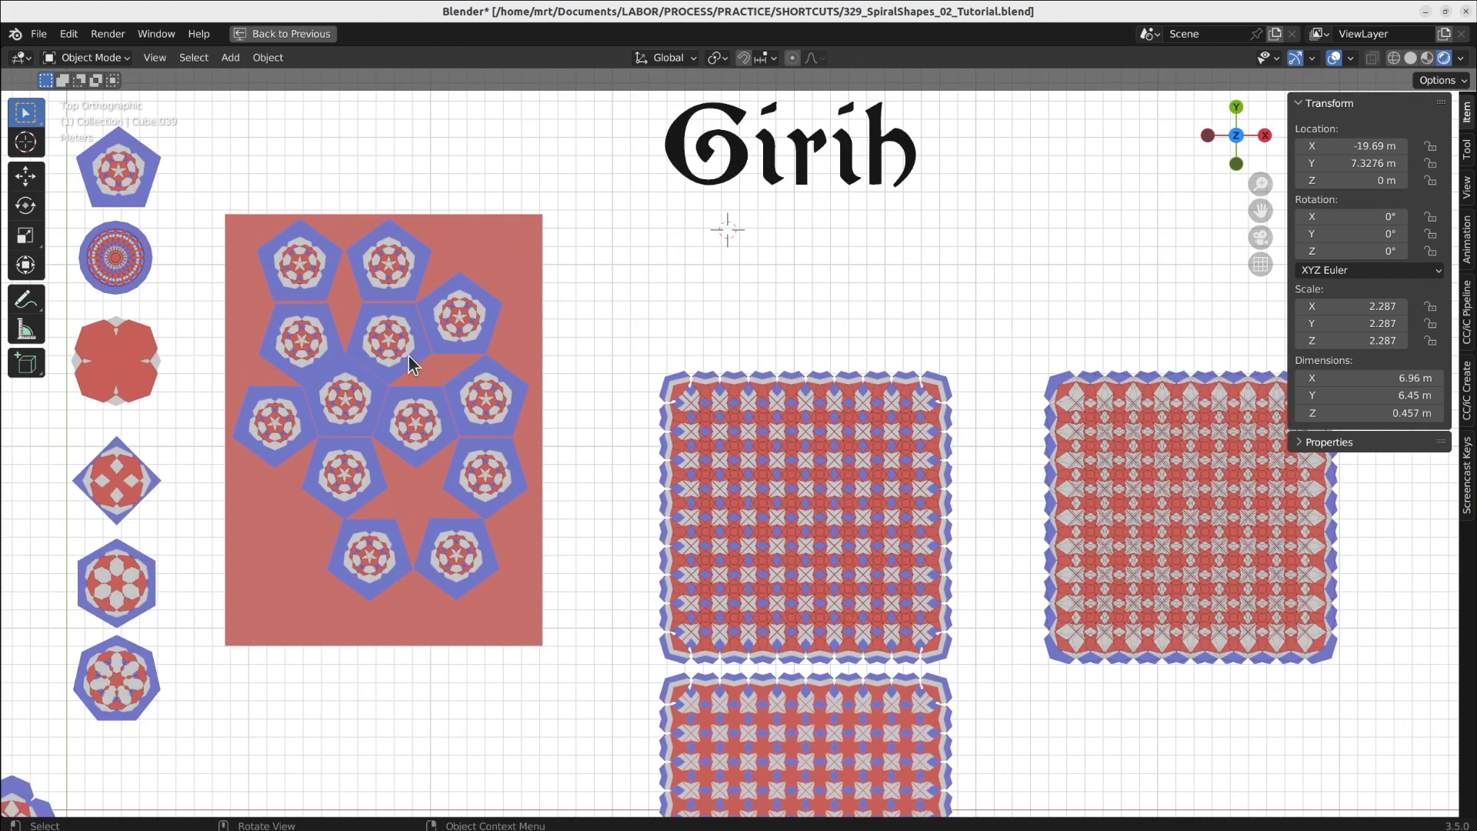
shift+middle_drag(389, 389, 470, 397)
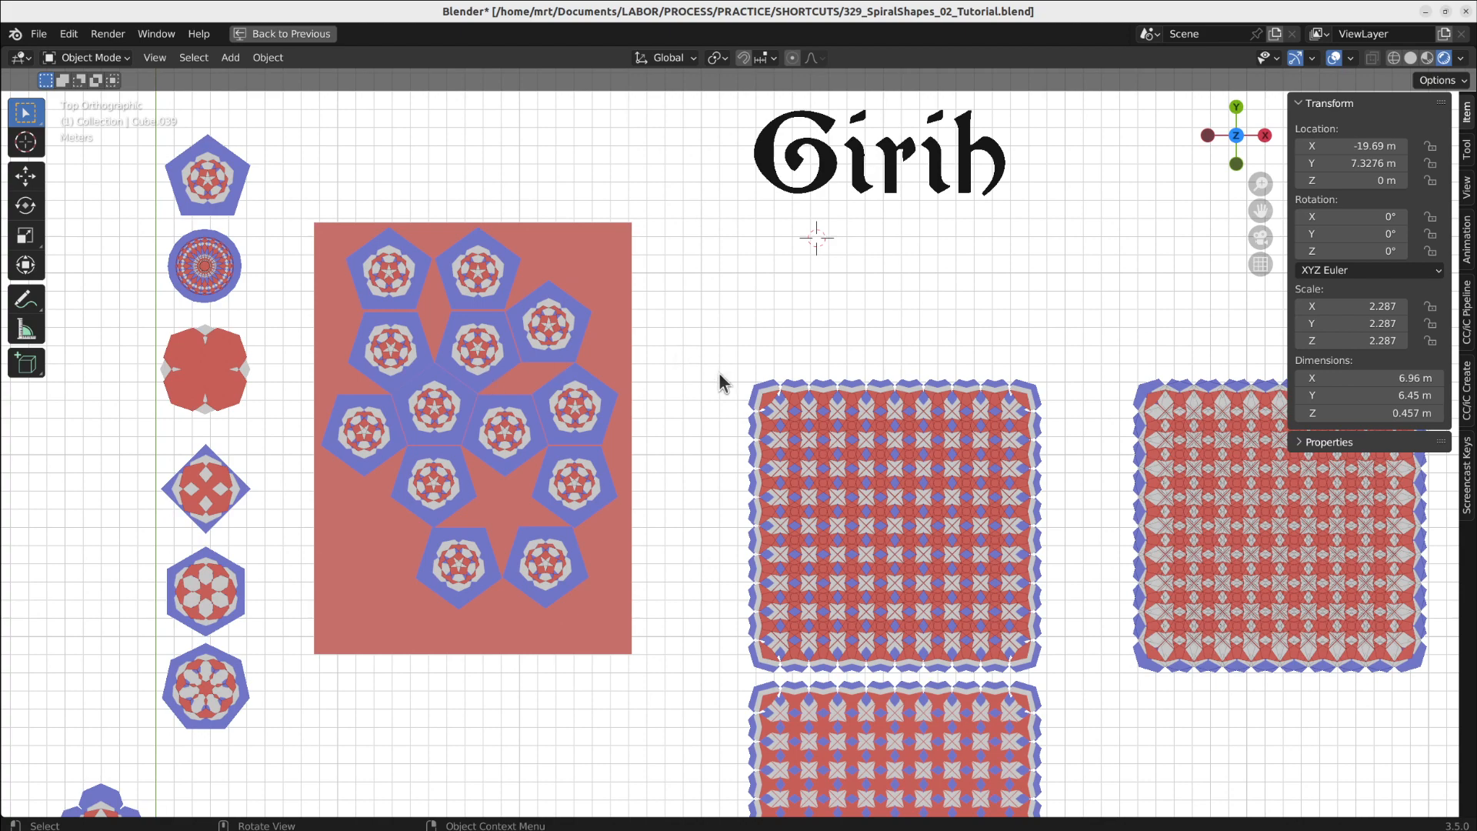
shift+middle_drag(278, 547, 317, 576)
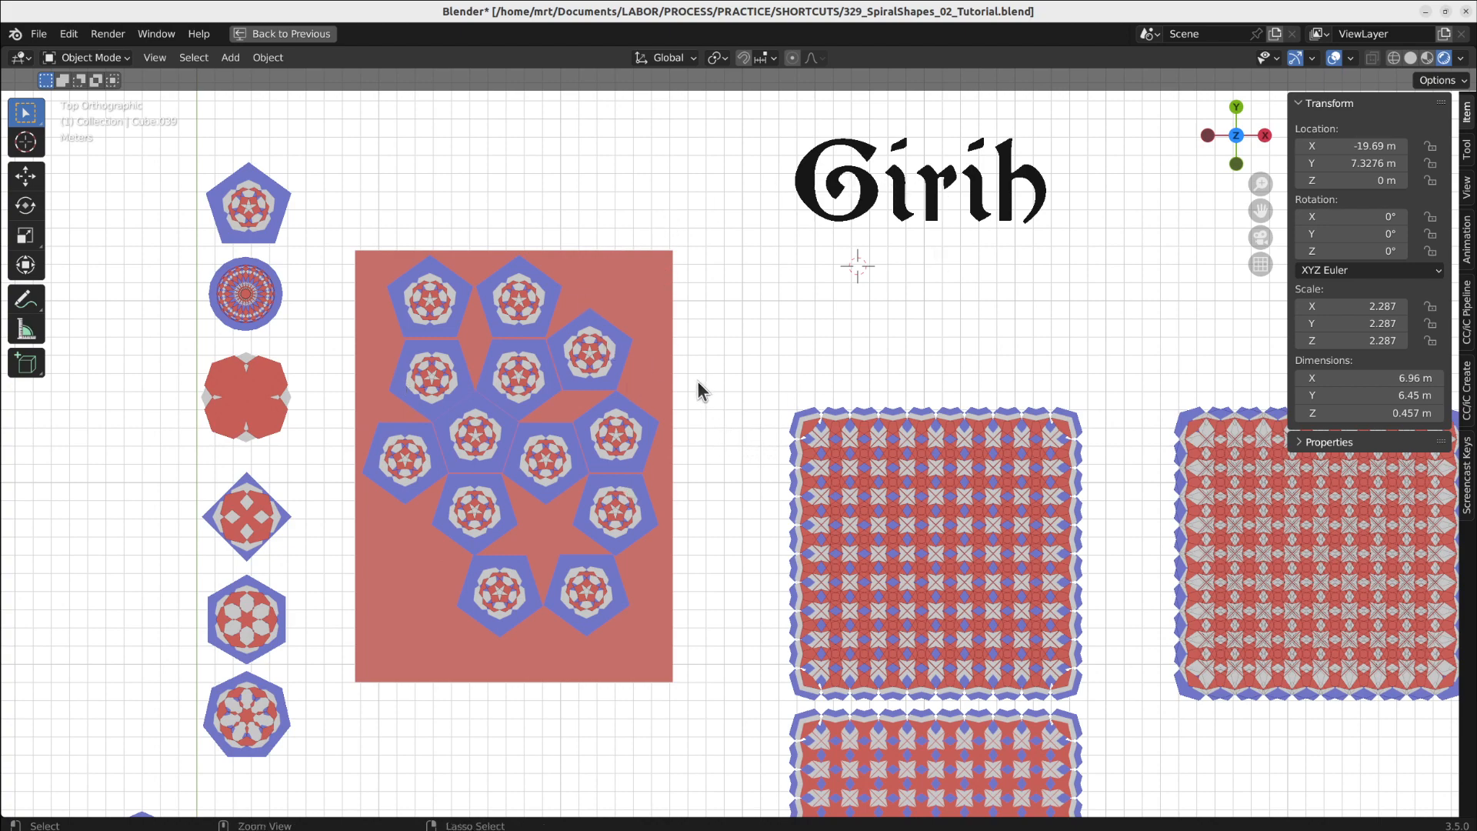
key(ctrl+space)
shift+middle_drag(263, 322, 806, 284)
scroll(523, 265, down, 4)
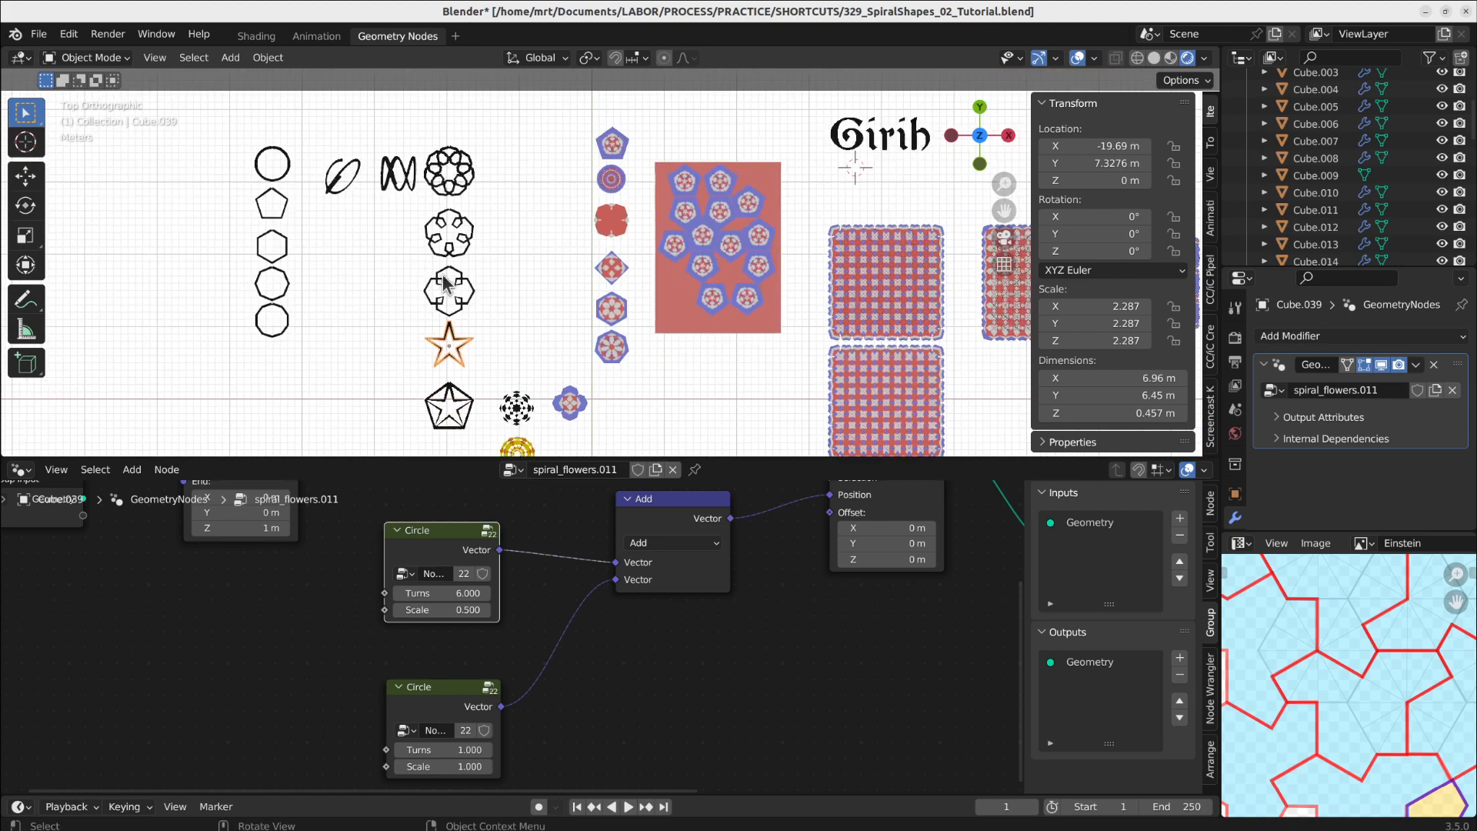
shift+middle_drag(315, 269, 423, 327)
scroll(425, 335, up, 5)
click(396, 221)
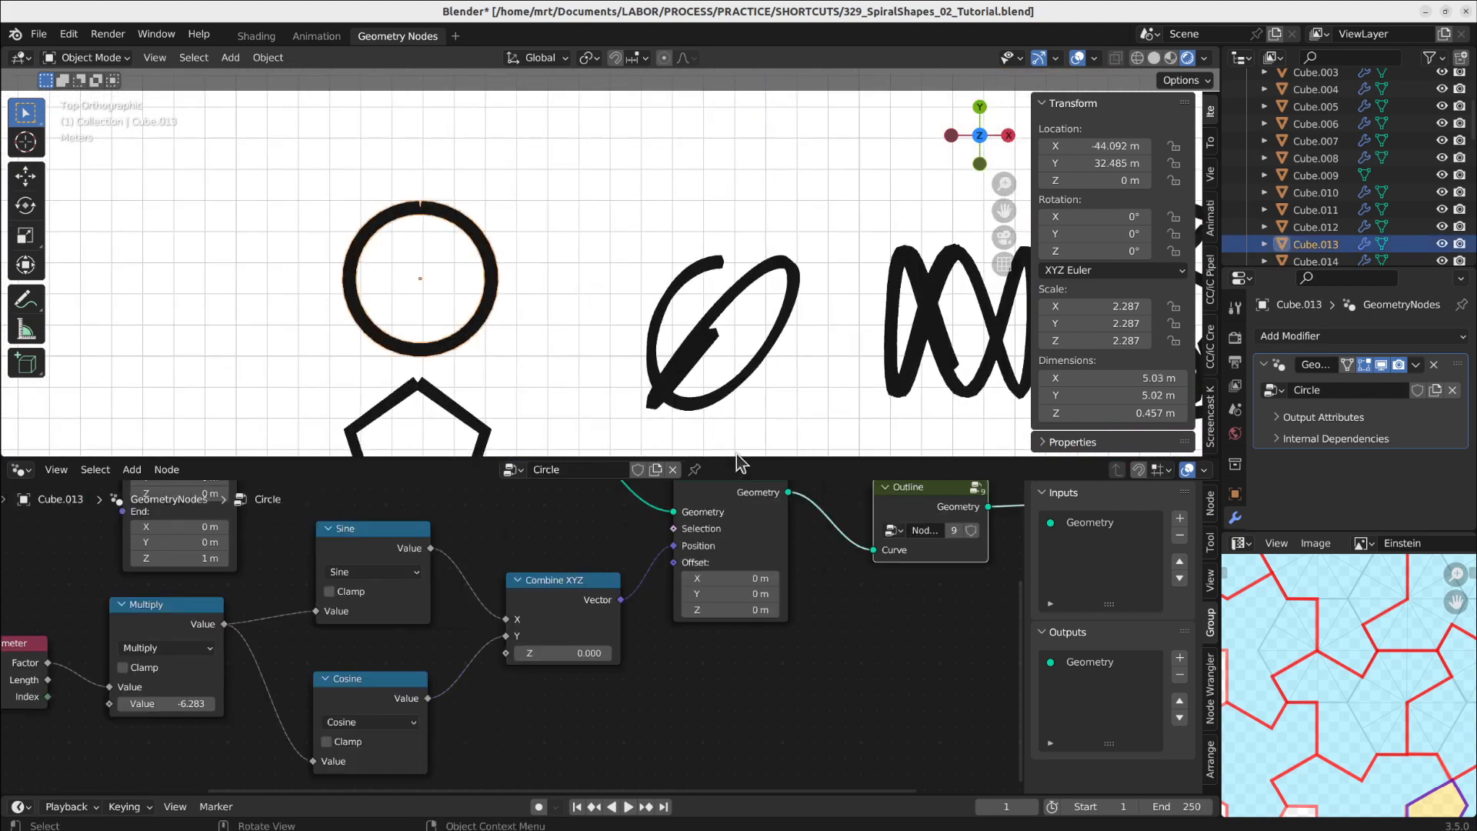
Step: Widen the viewport and node editor so the whole Circle node tree fits in view
middle_drag(603, 544, 591, 638)
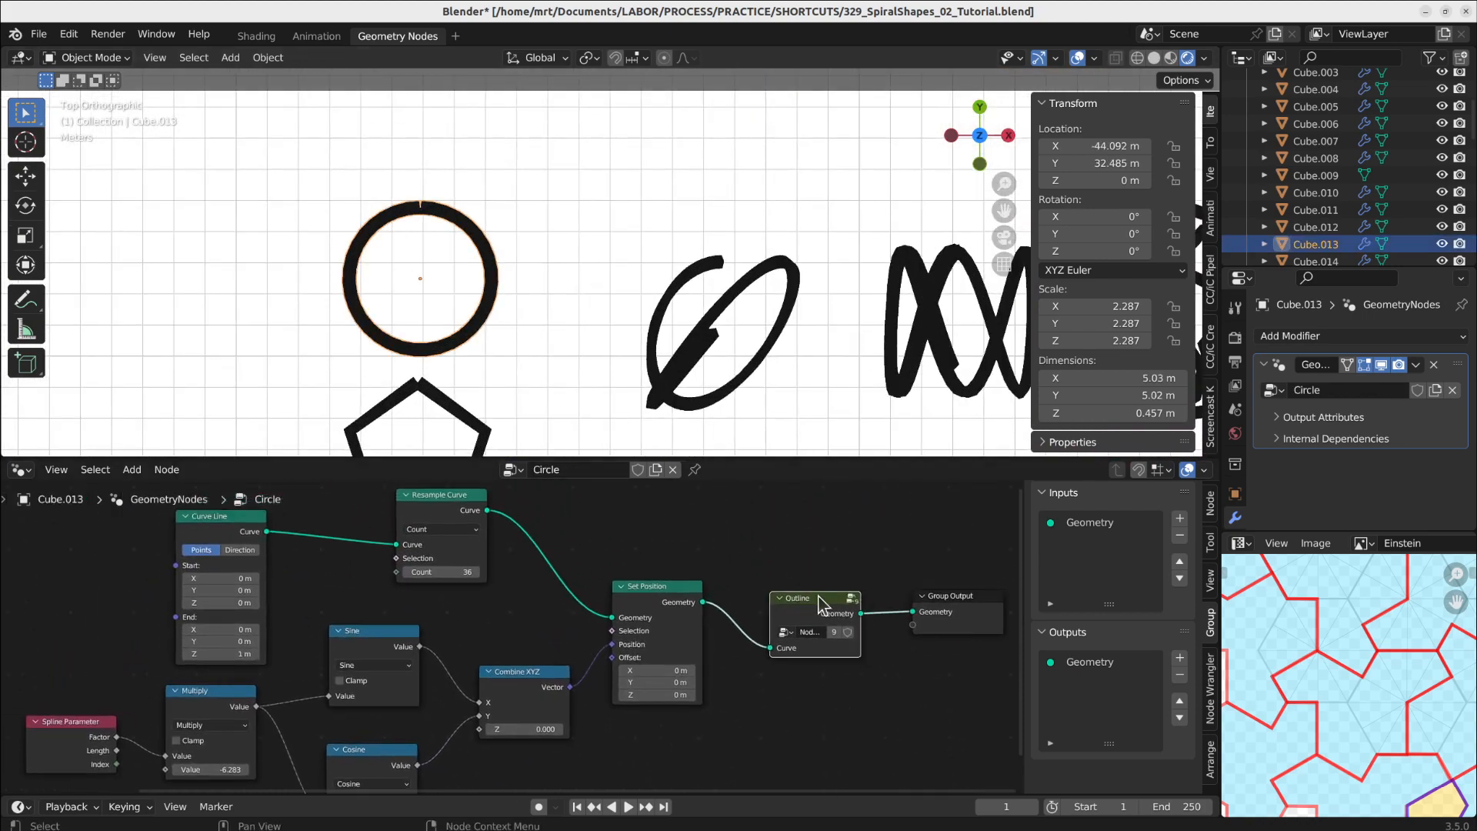
scroll(611, 633, down, 1)
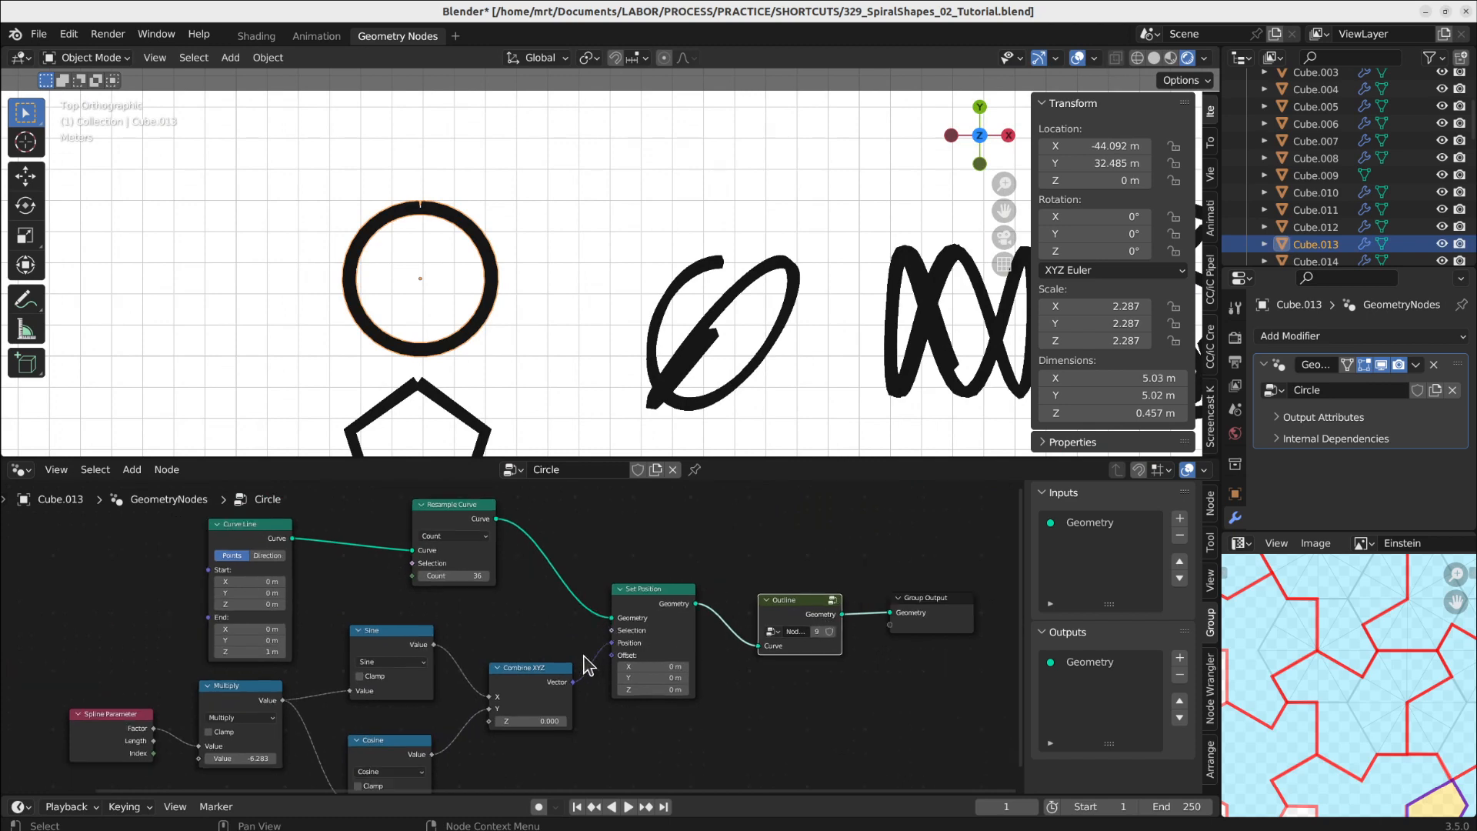
drag(1221, 588, 1453, 589)
shift+middle_drag(714, 612, 676, 581)
scroll(675, 580, down, 1)
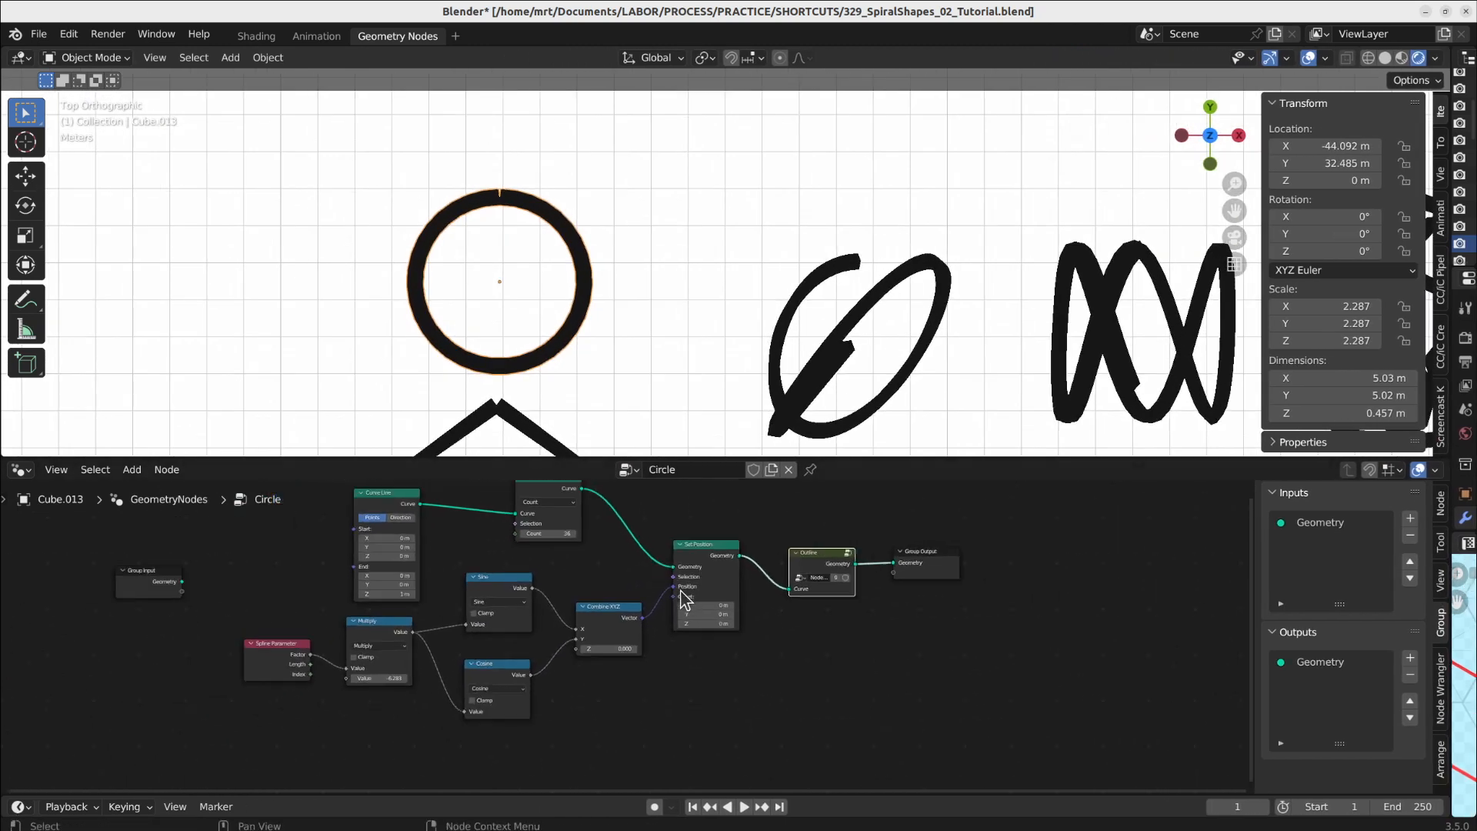
Step: Shift the Spline Parameter node slightly and check the circle object's underlying mesh in Edit Mode, returning to Object Mode
scroll(462, 583, up, 4)
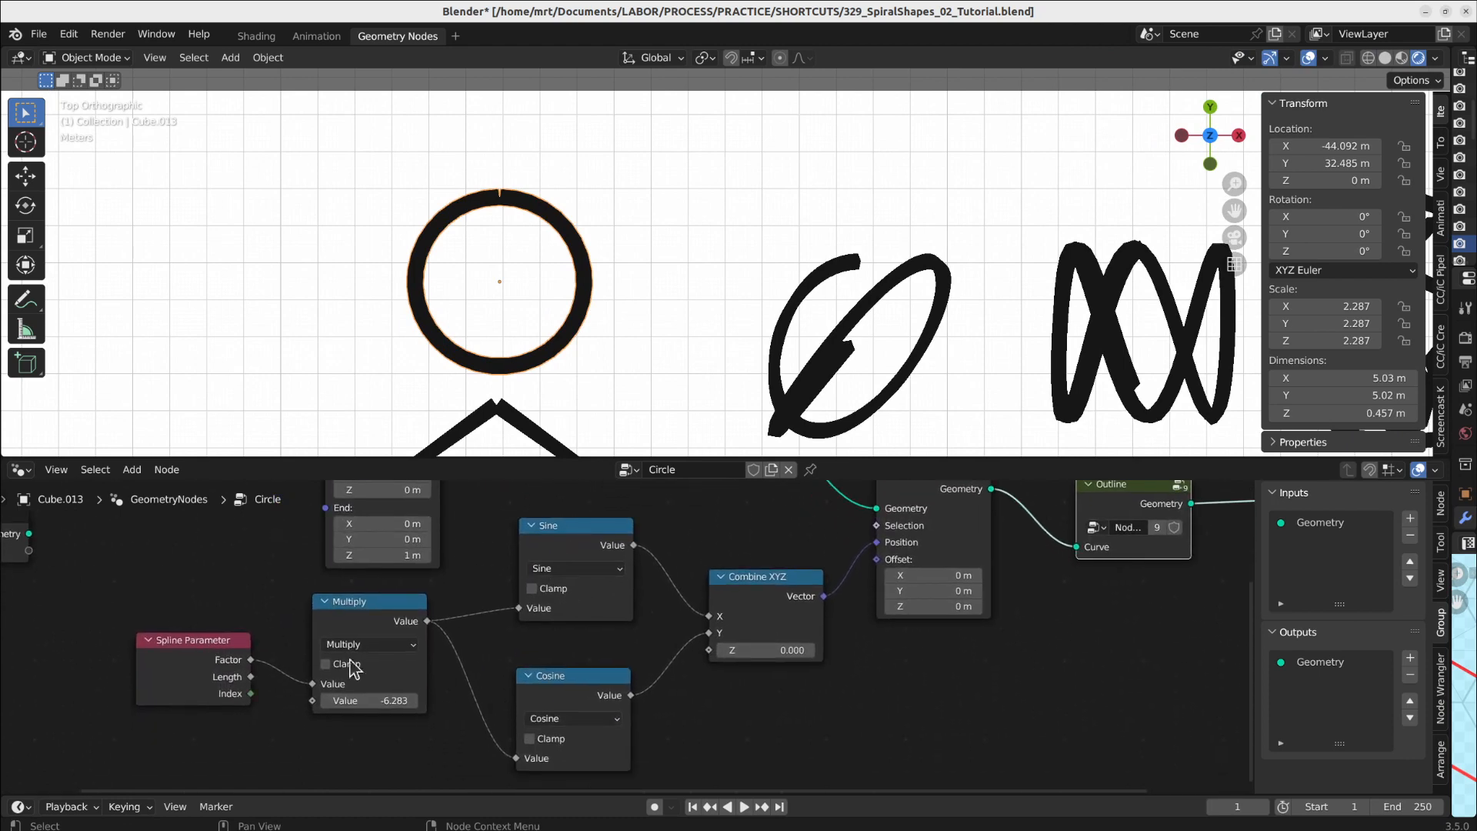
drag(223, 660, 223, 669)
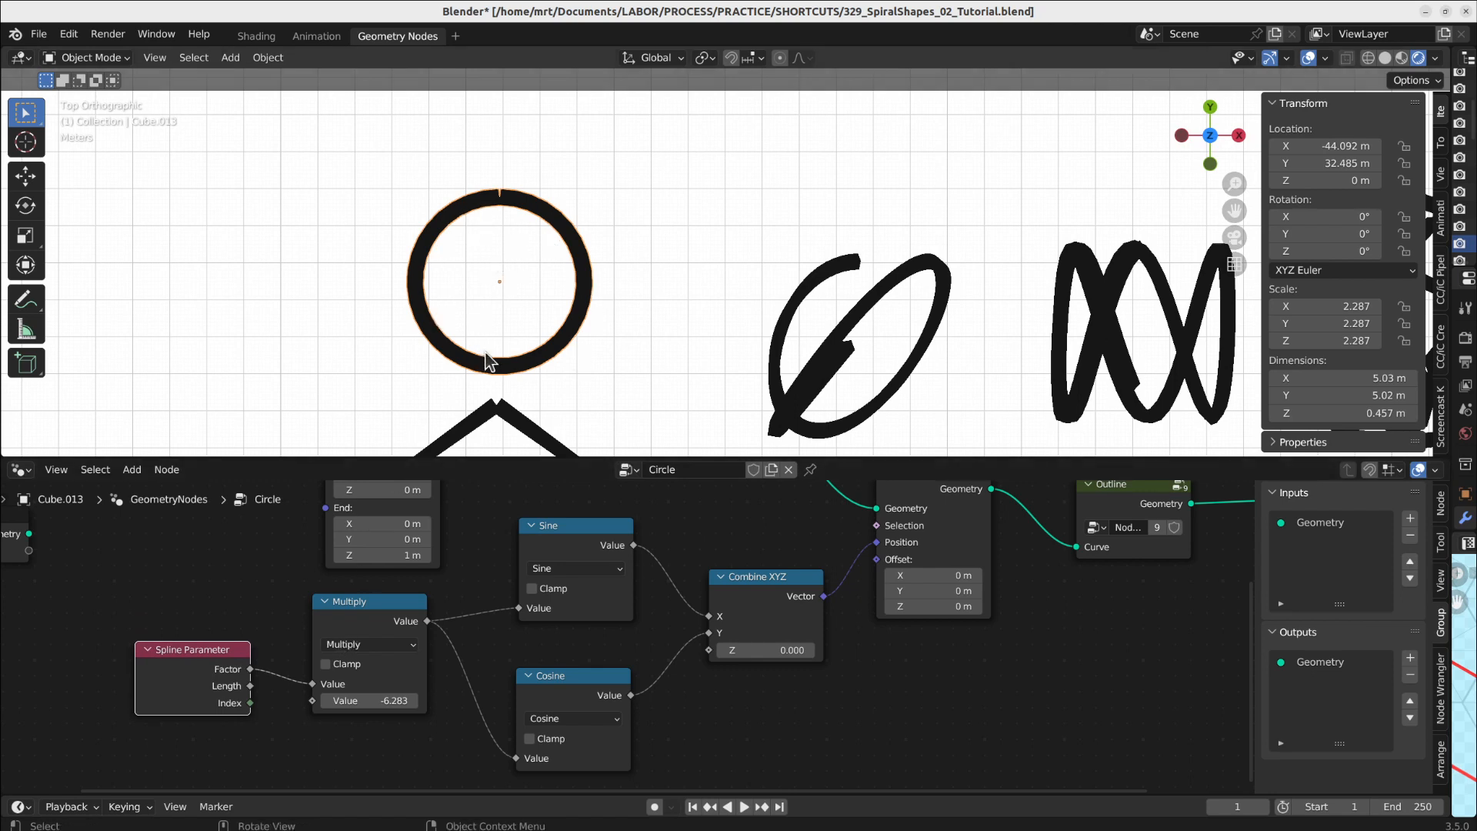
key(Tab)
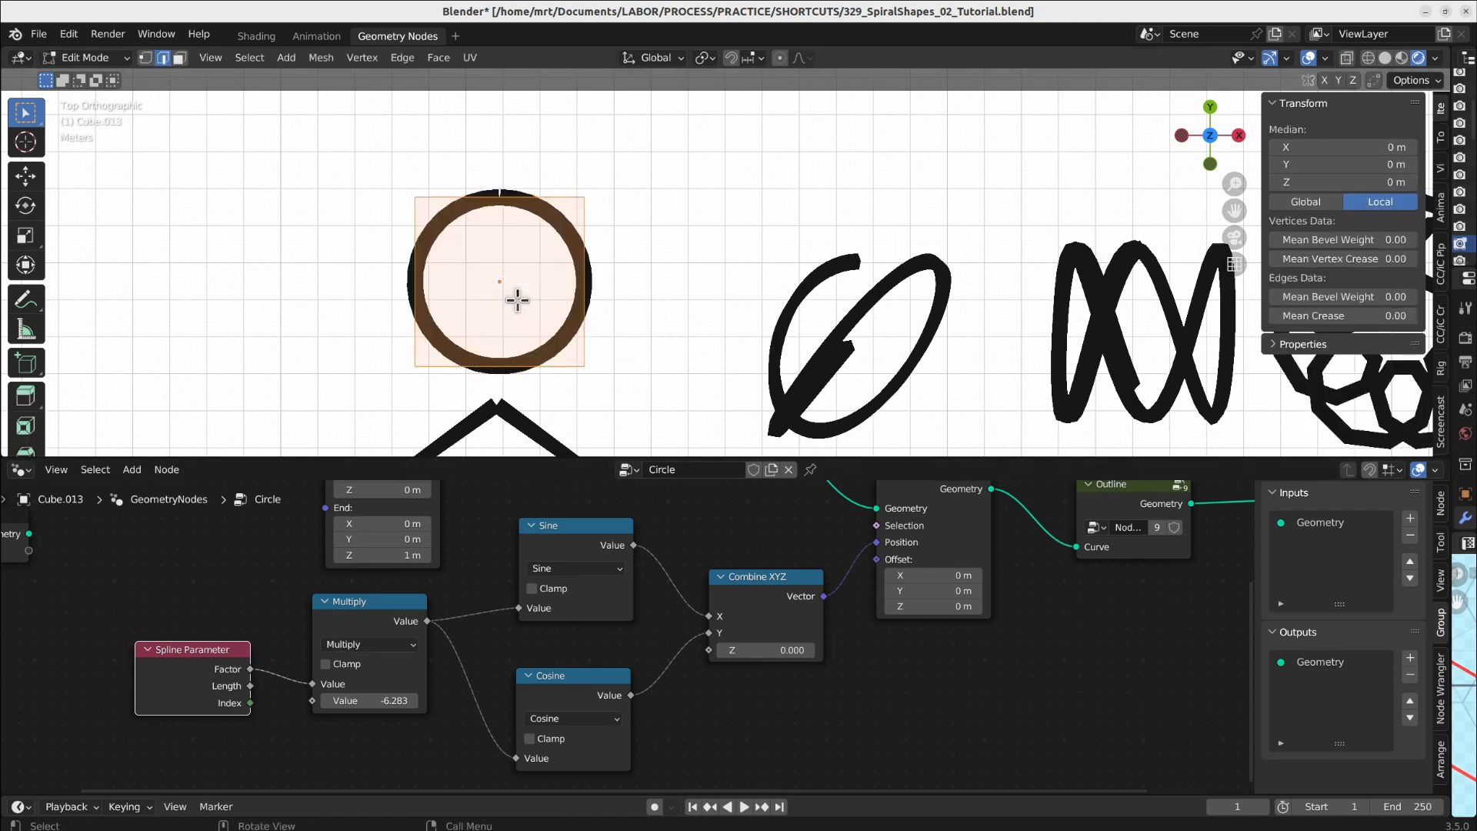
key(Tab)
Step: Nudge the Curve Line node upward and move the Resample Curve node closer to it in the Circle node tree
scroll(582, 577, down, 1)
middle_drag(582, 577, 493, 692)
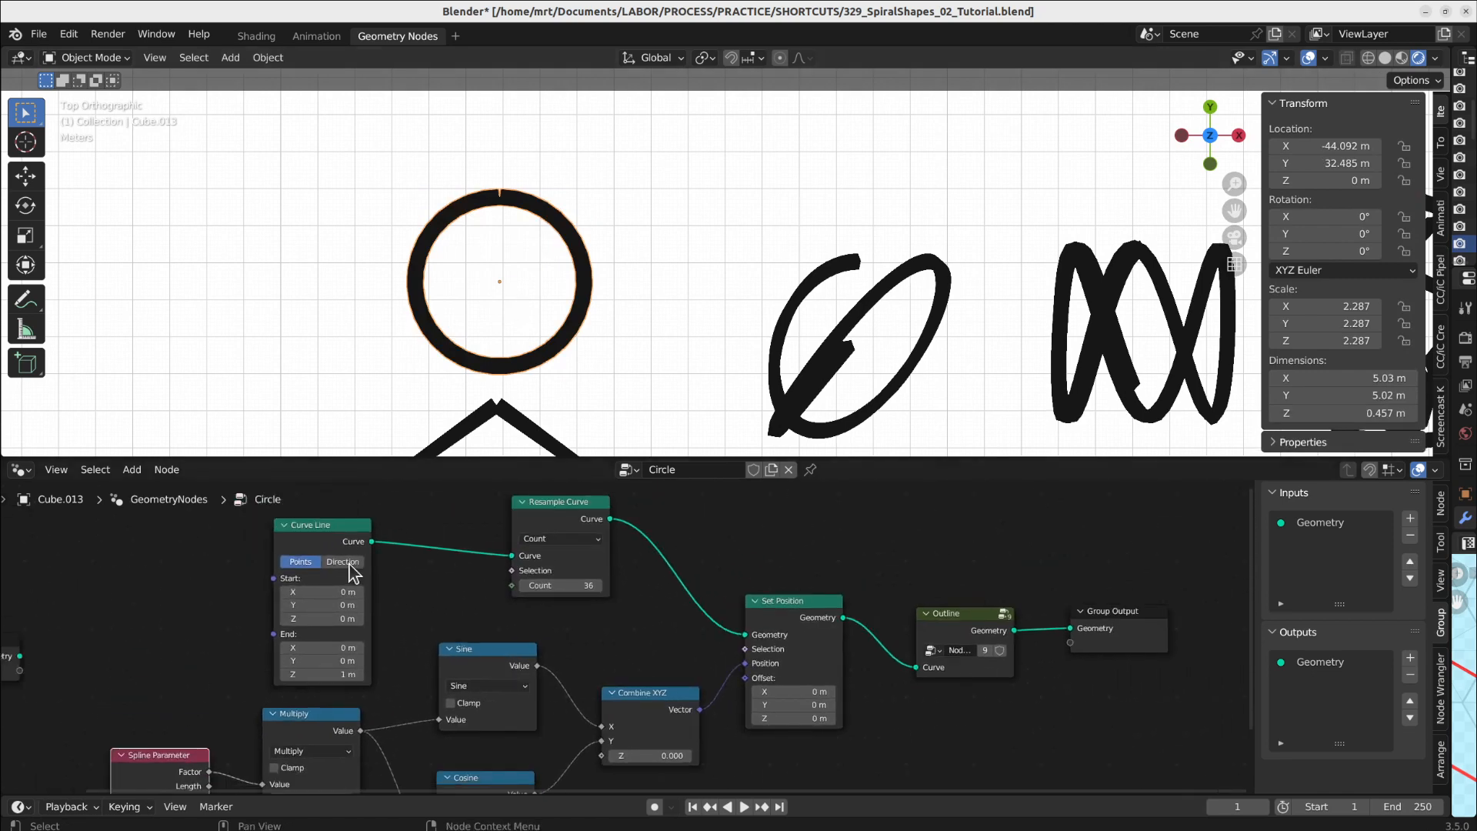
drag(350, 531, 342, 526)
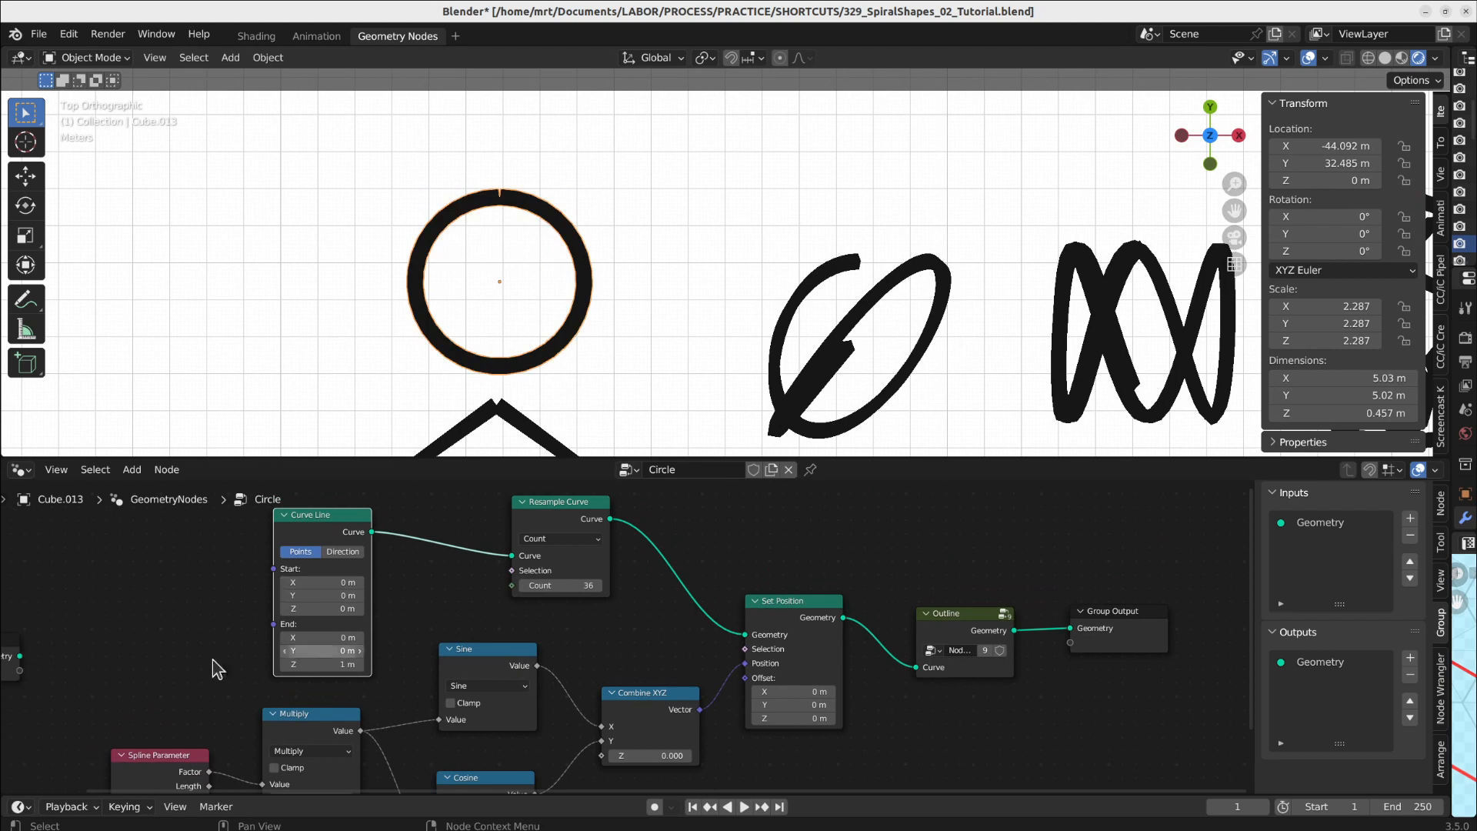
middle_drag(218, 670, 427, 658)
middle_drag(581, 596, 385, 608)
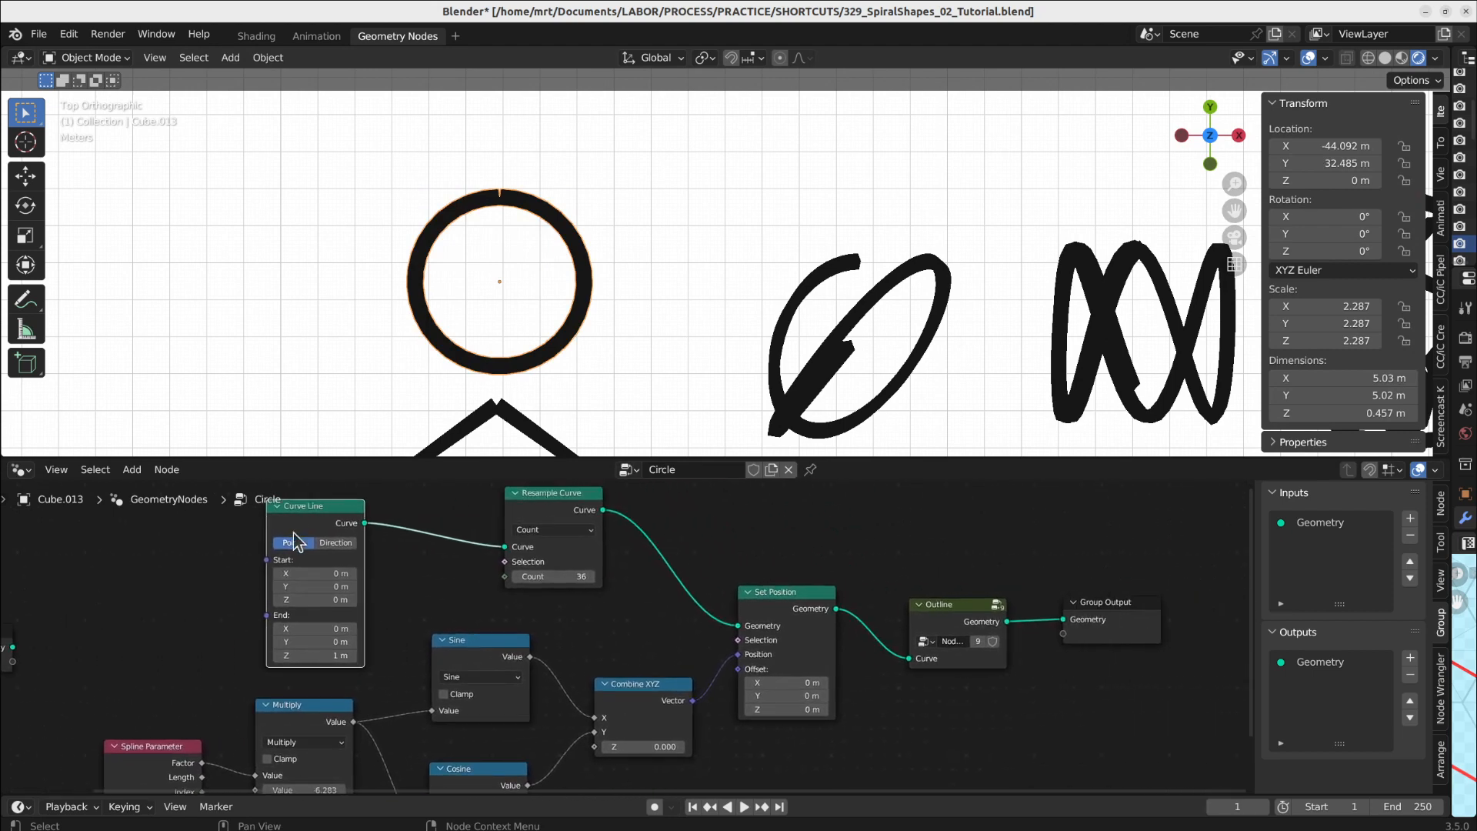
drag(565, 517, 511, 524)
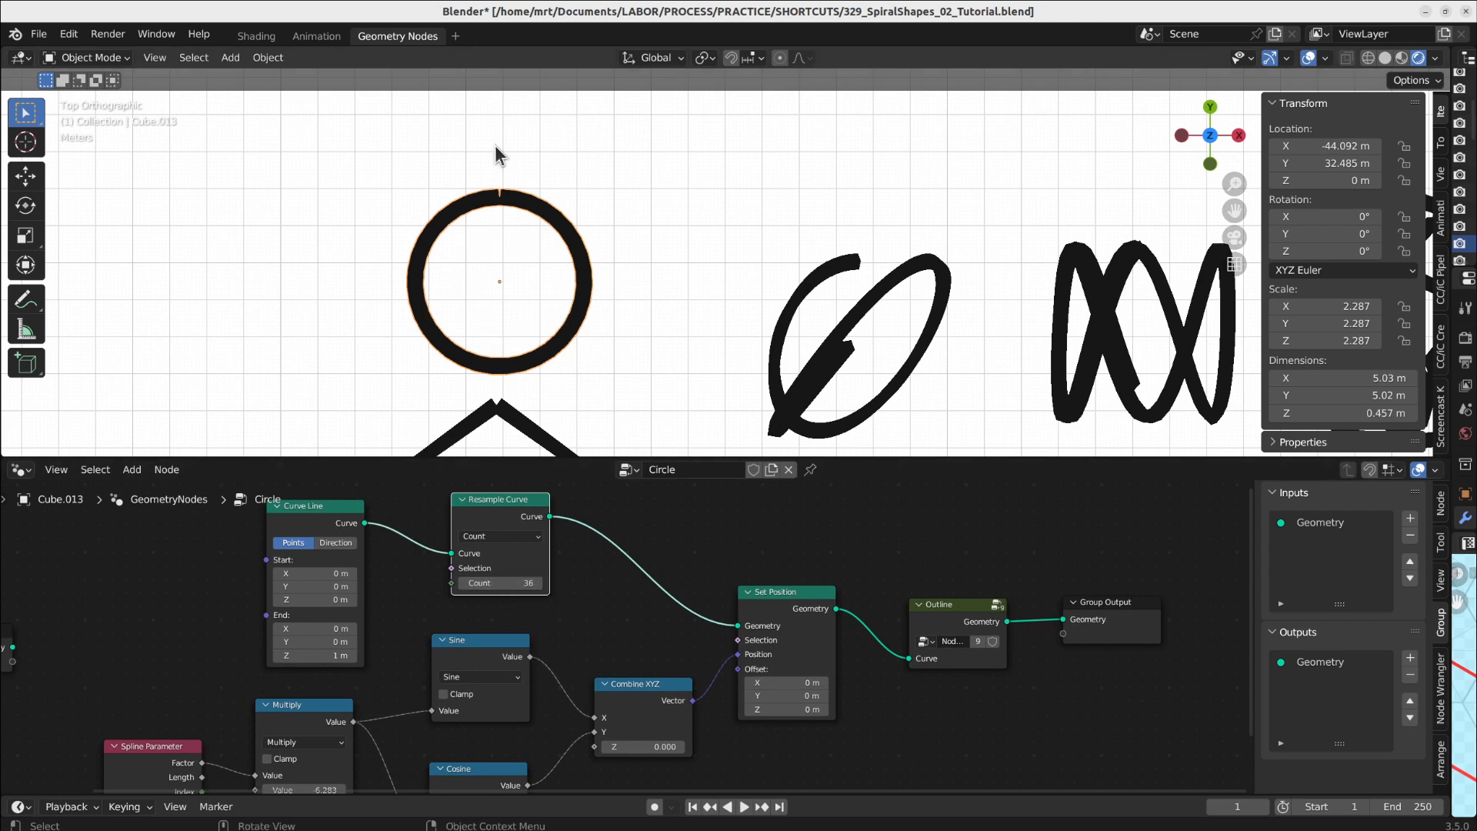
Step: Detach the Outline node from its links and reconnect it between the Set Position and Group Output nodes
middle_drag(677, 633, 657, 592)
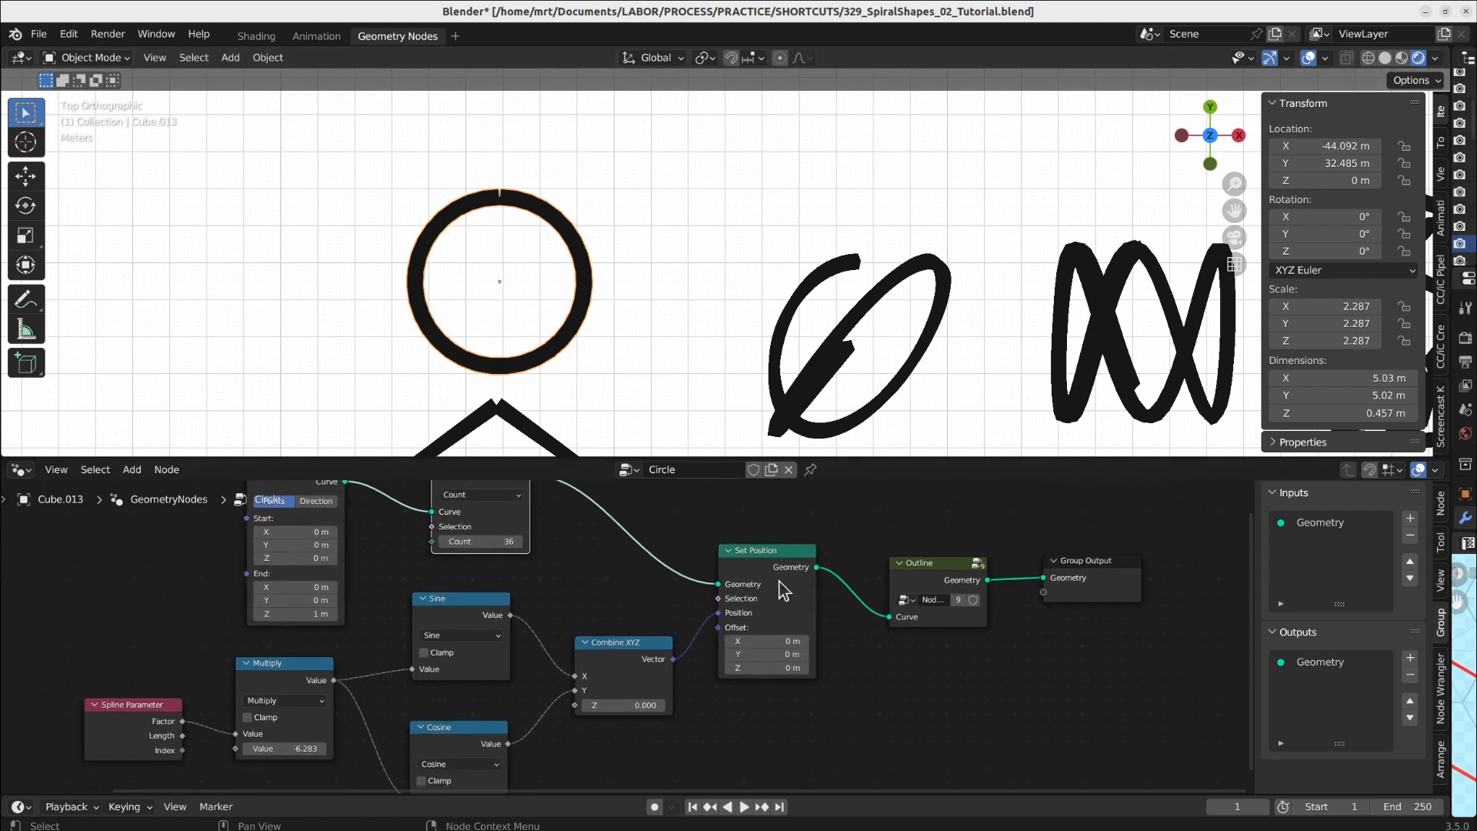
middle_drag(648, 696, 665, 646)
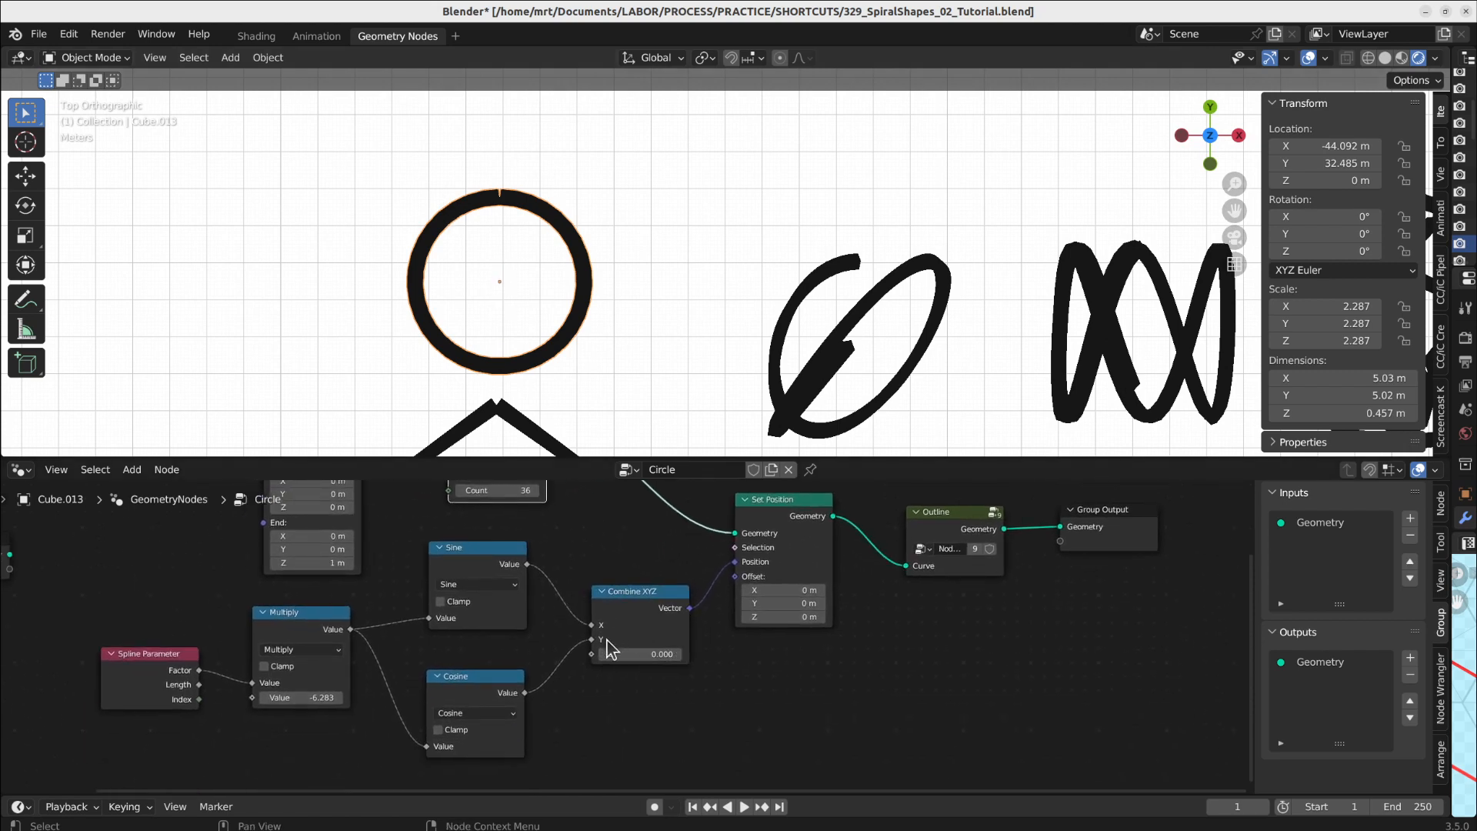
middle_drag(812, 531, 758, 595)
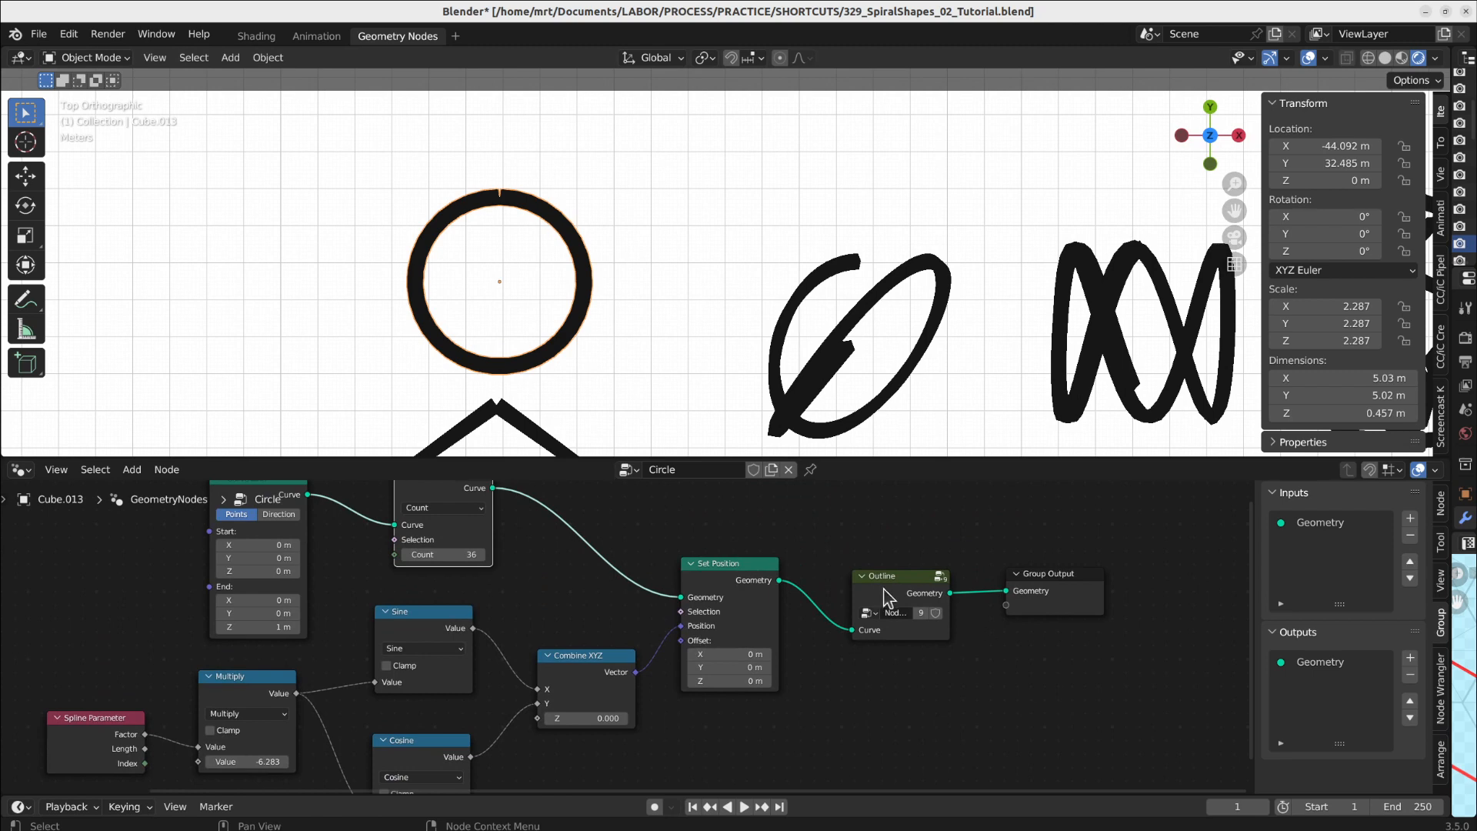
alt+drag(885, 597, 1010, 596)
drag(789, 584, 832, 612)
drag(931, 575, 1007, 592)
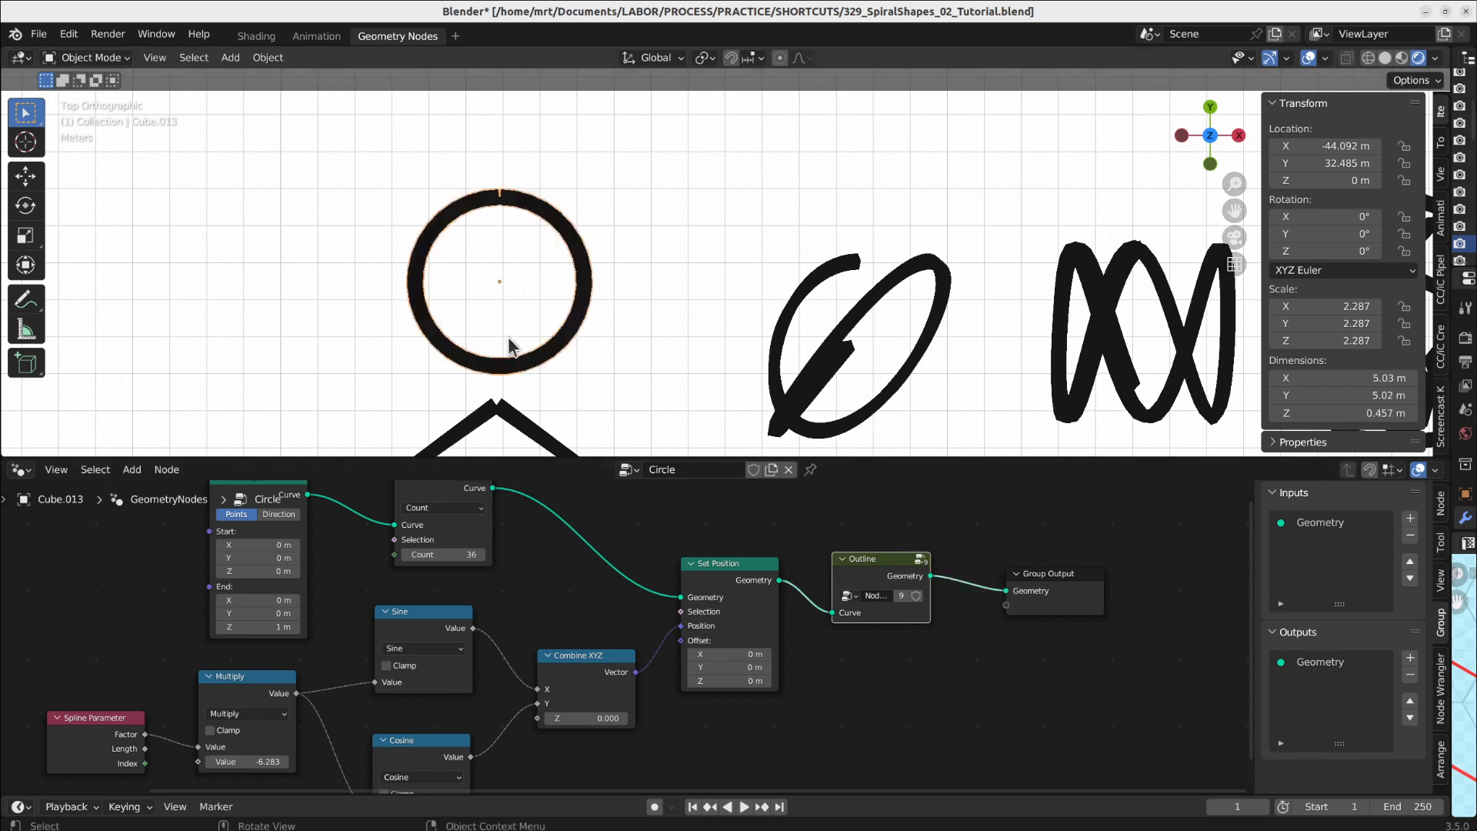
Step: Select the pentagon and examine how the Count input feeds the Resample Curve node in its N-Gon tree
shift+middle_drag(551, 362, 574, 211)
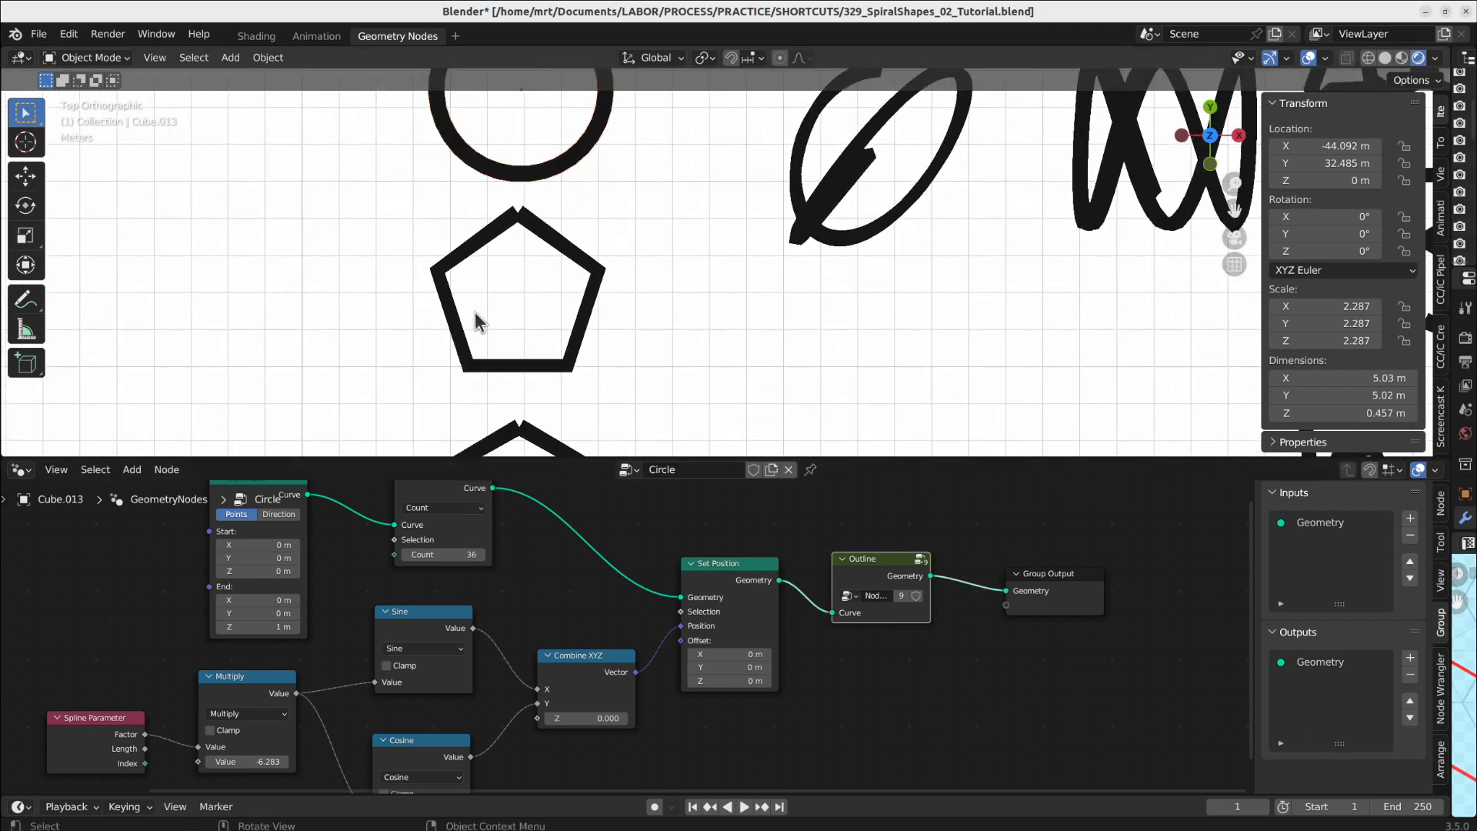
click(455, 343)
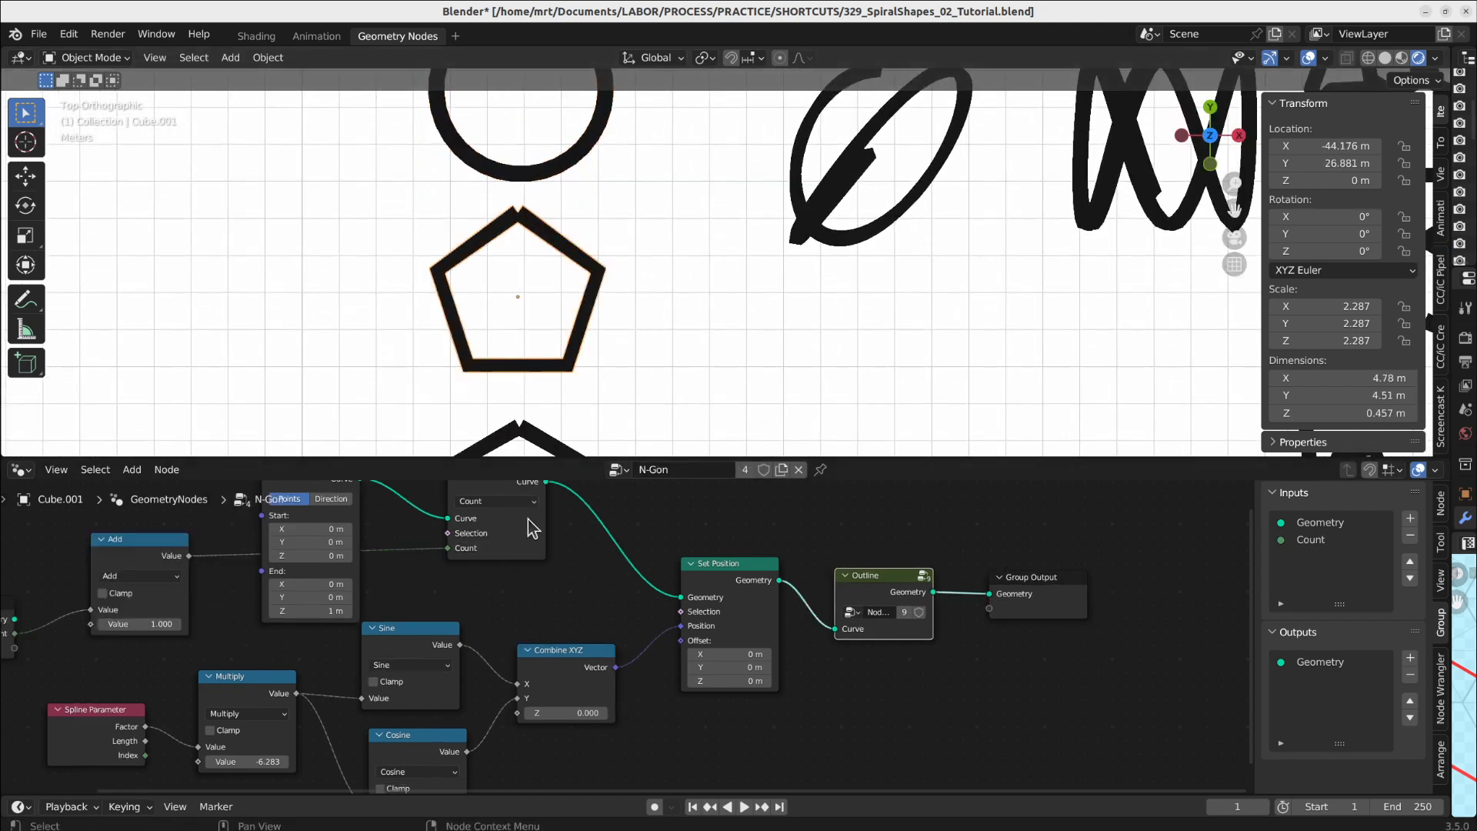
middle_drag(529, 518, 658, 603)
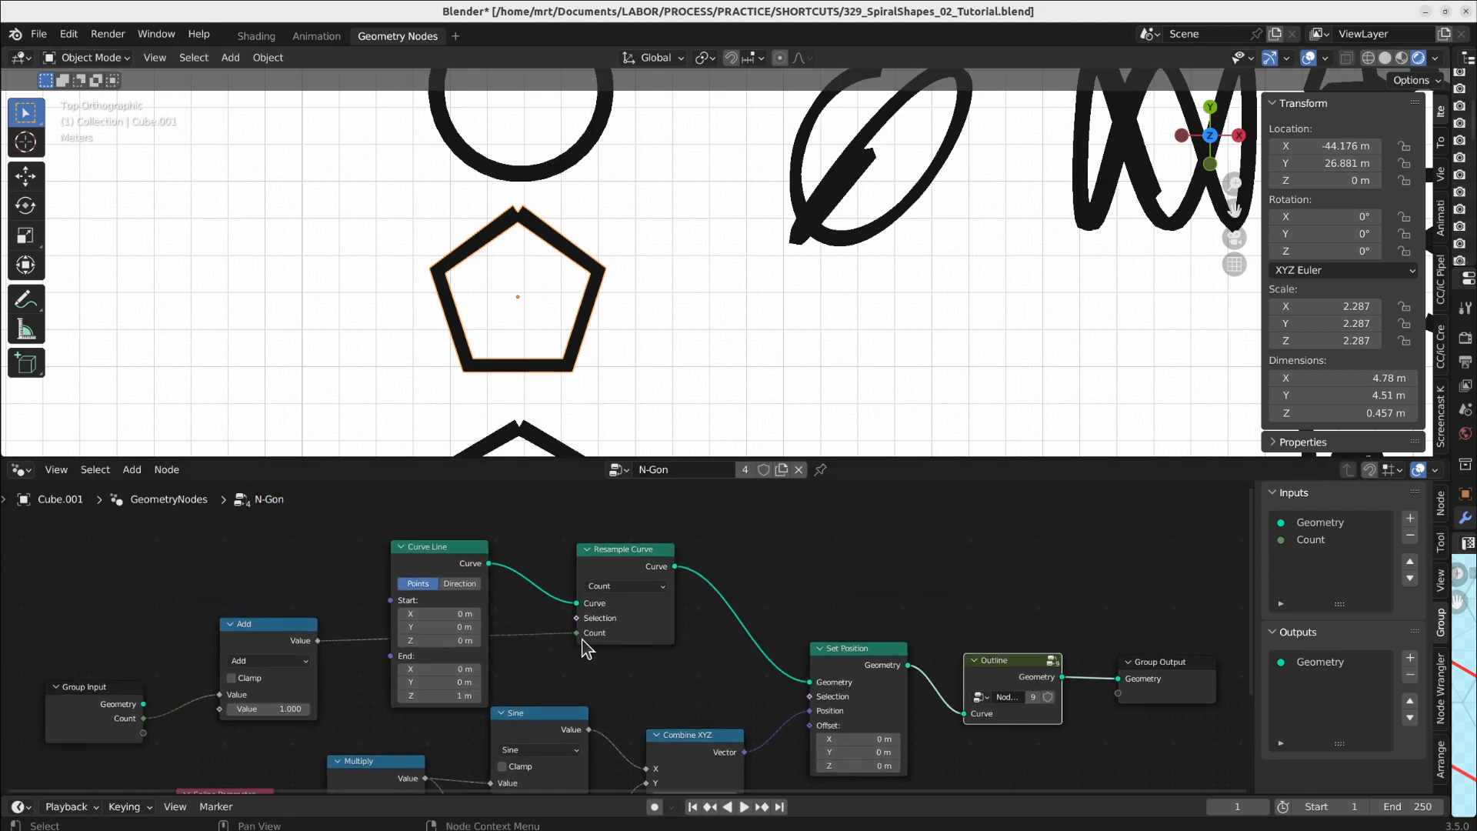
Step: Reduce the circle's Resample Curve count to 9 to try a polygon shape, and set it back to 36
click(559, 165)
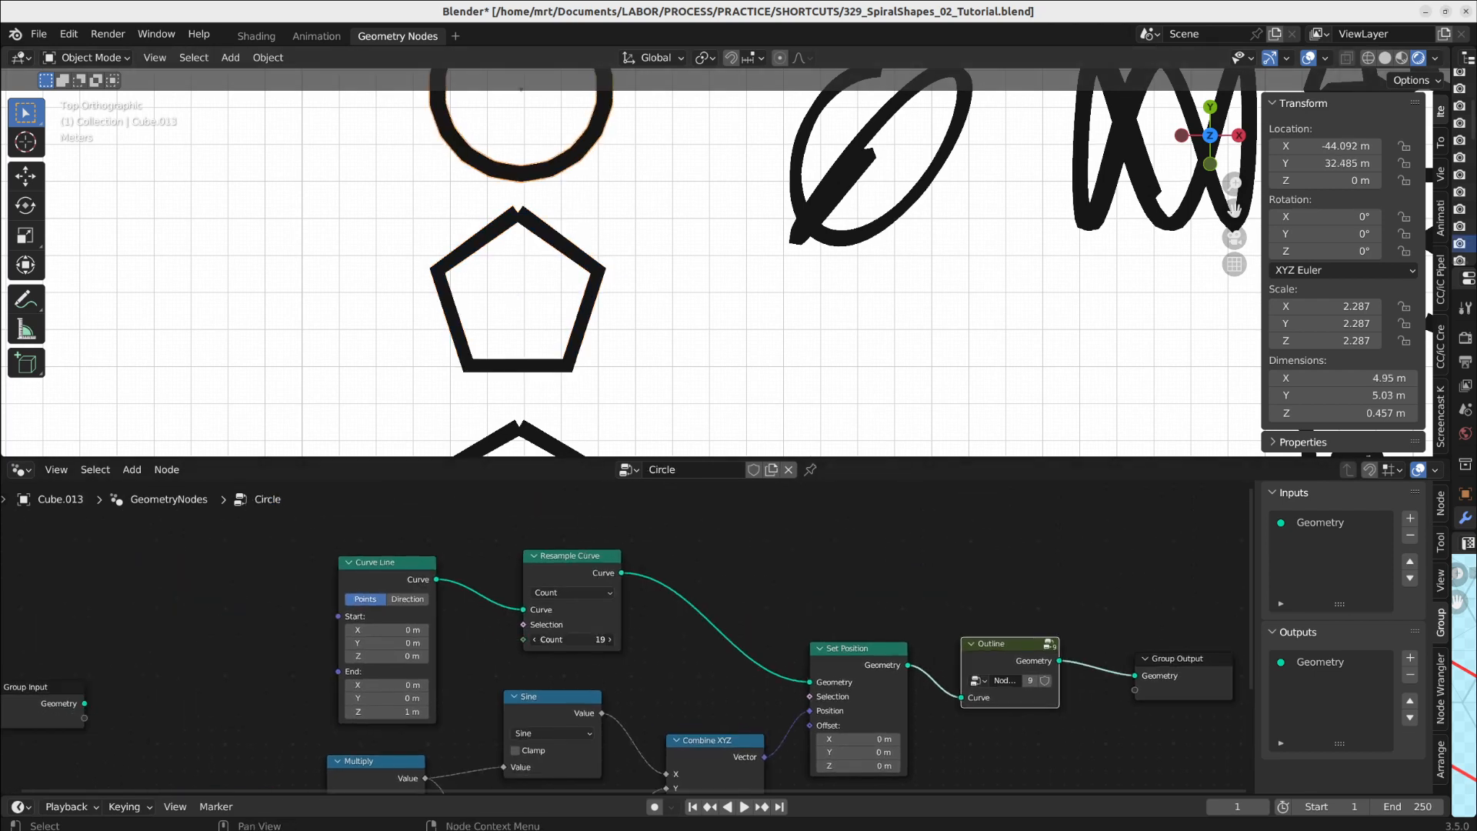
drag(573, 639, 531, 639)
shift+middle_drag(650, 238, 664, 401)
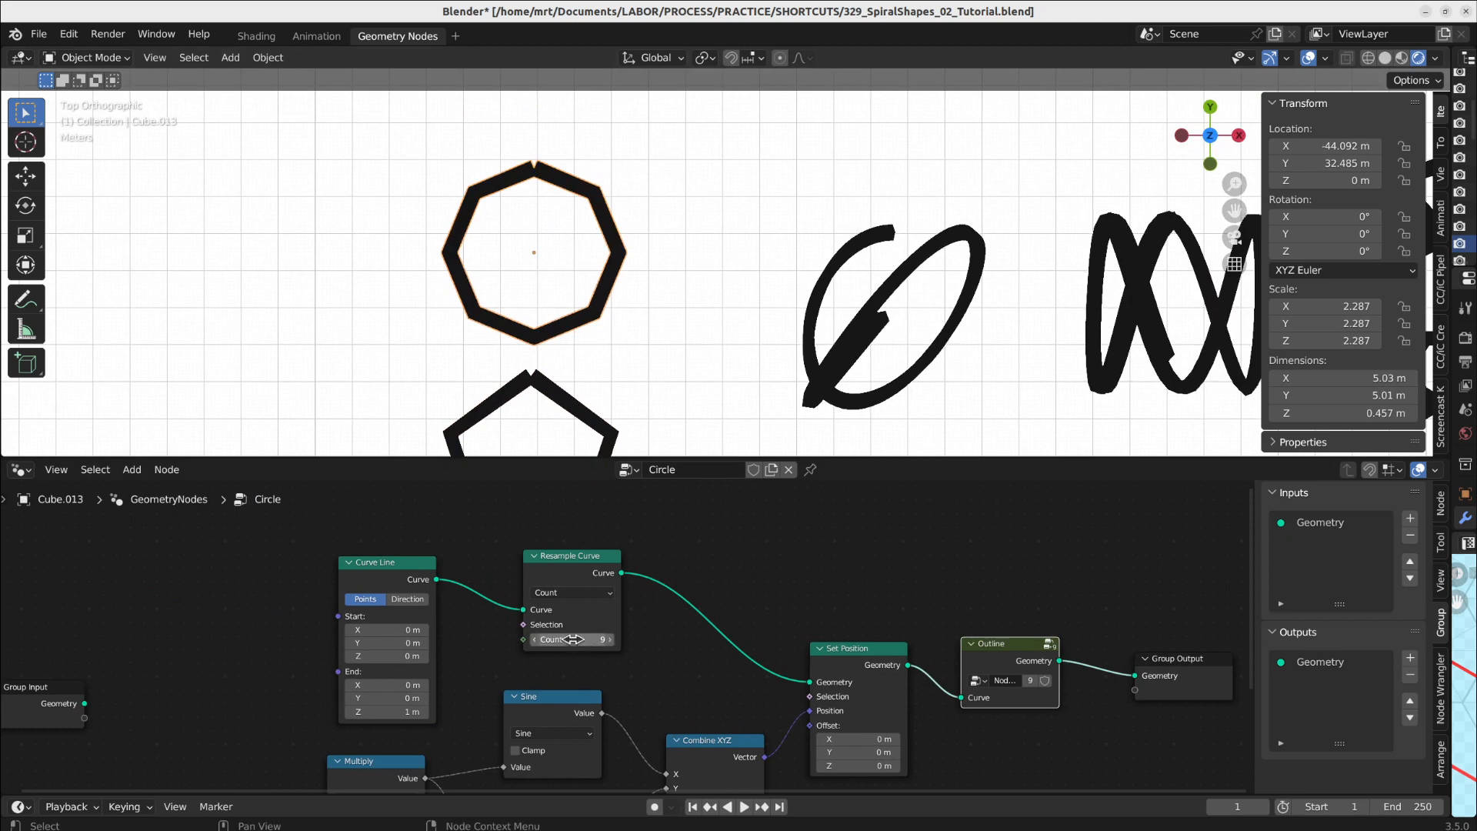
mouse_move(573, 639)
mouse_down()
mouse_move(542, 639)
mouse_move(657, 639)
mouse_move(555, 639)
mouse_move(631, 639)
mouse_move(581, 639)
mouse_up()
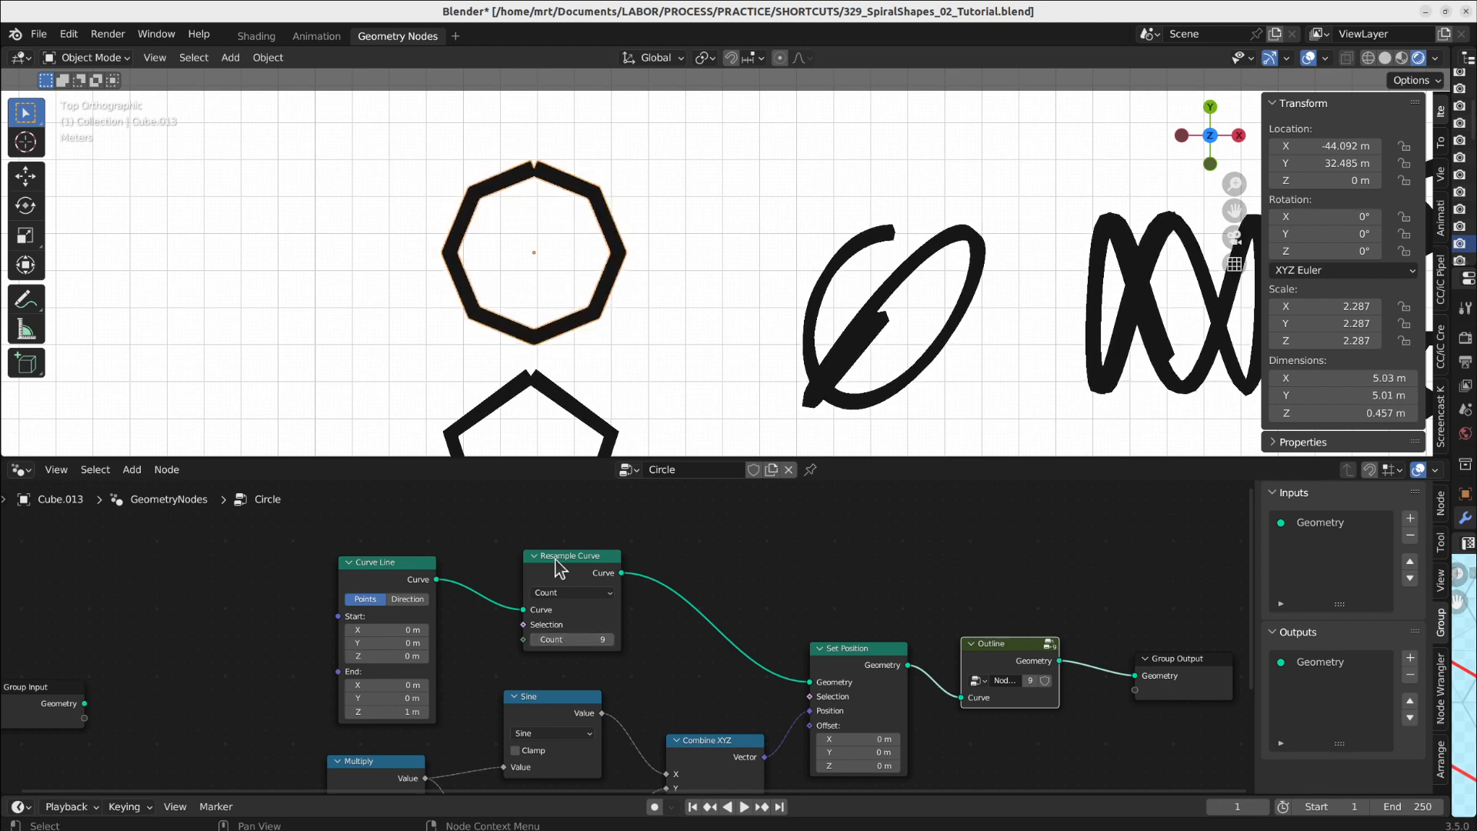
click(585, 639)
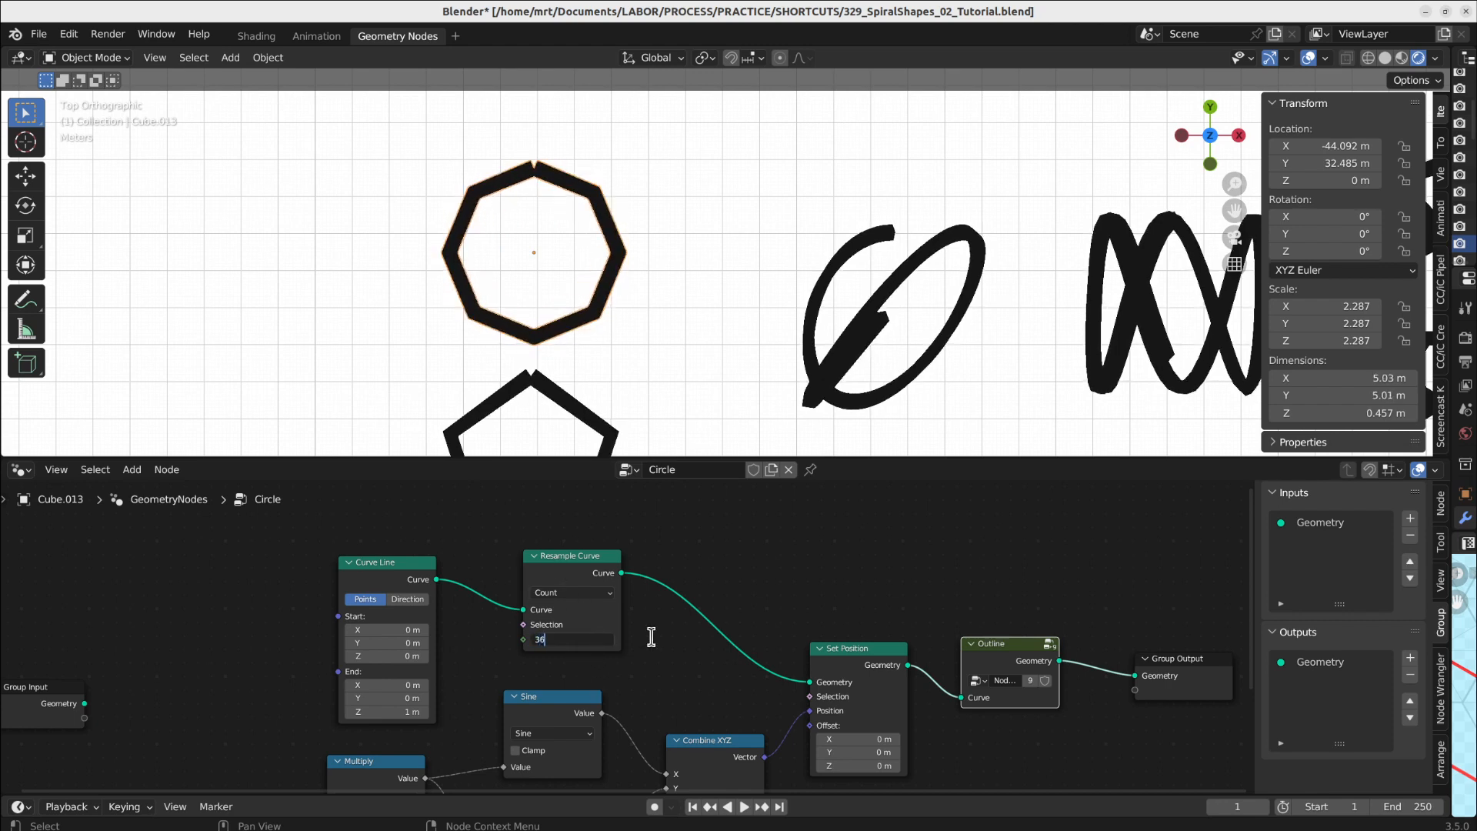
key(Return)
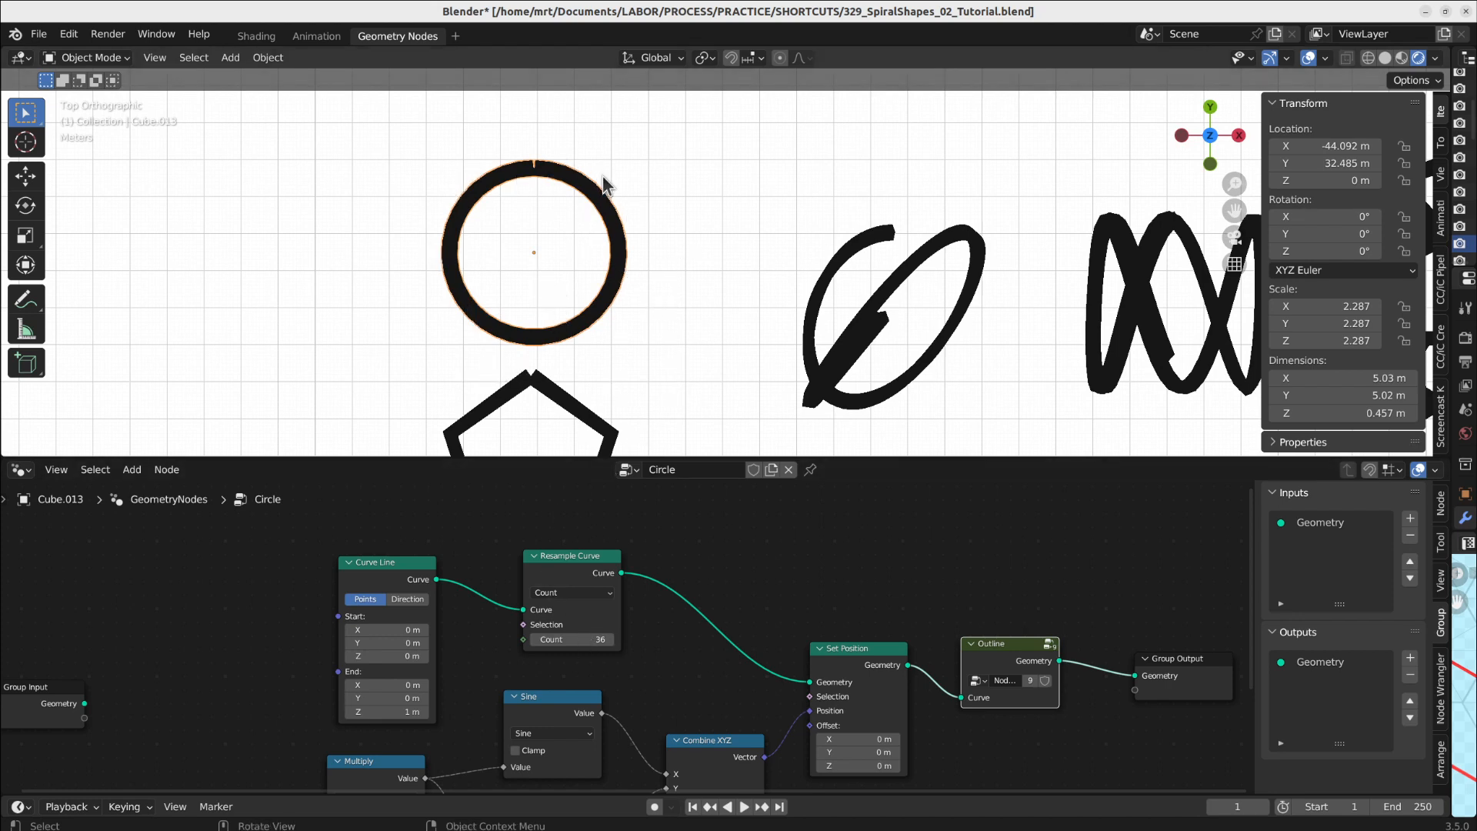
Step: Select the pentagon outline below the circle and bring its N-Gon node tree into view
shift+middle_drag(594, 413, 589, 246)
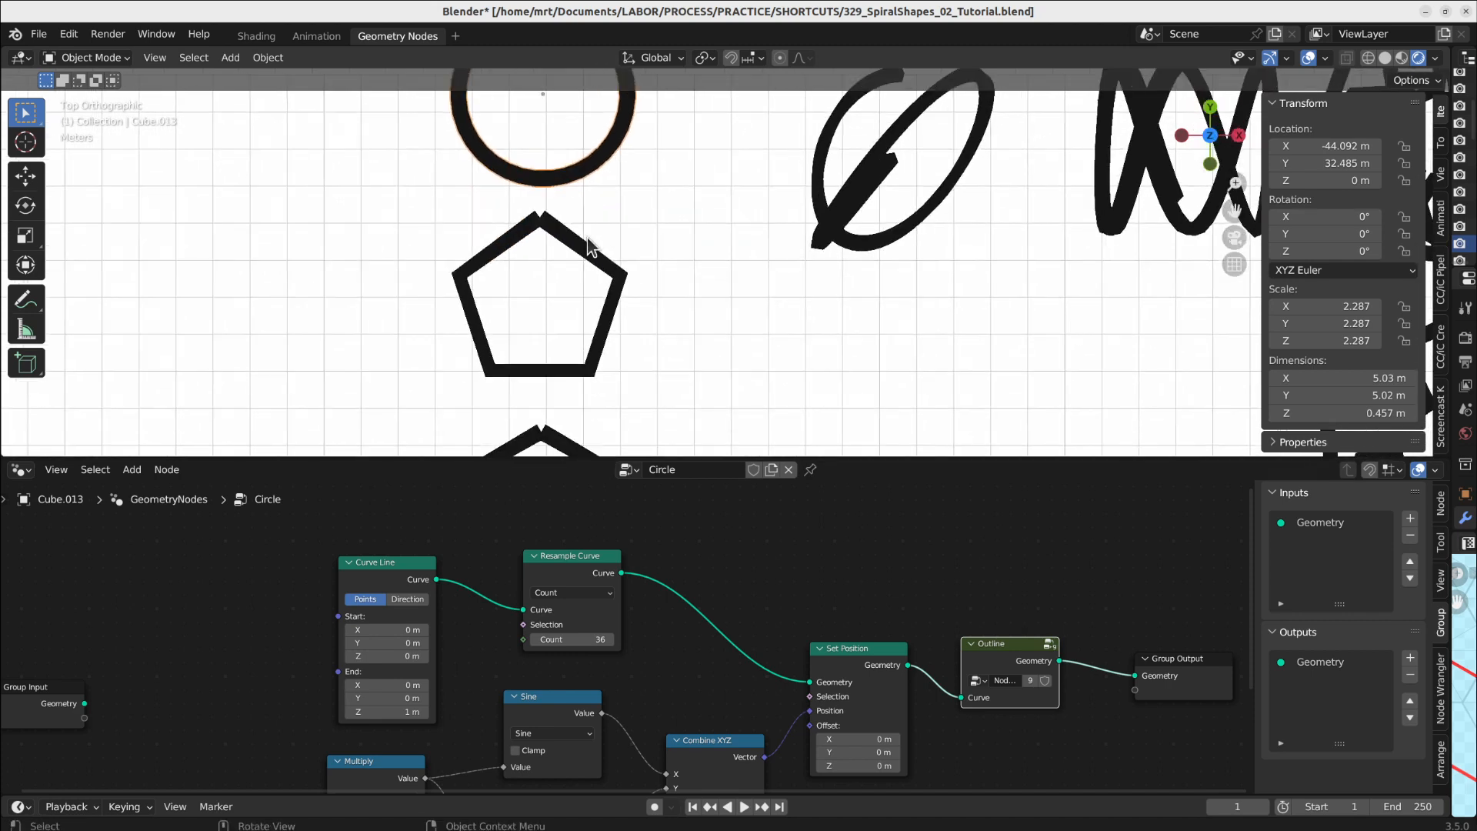
click(589, 246)
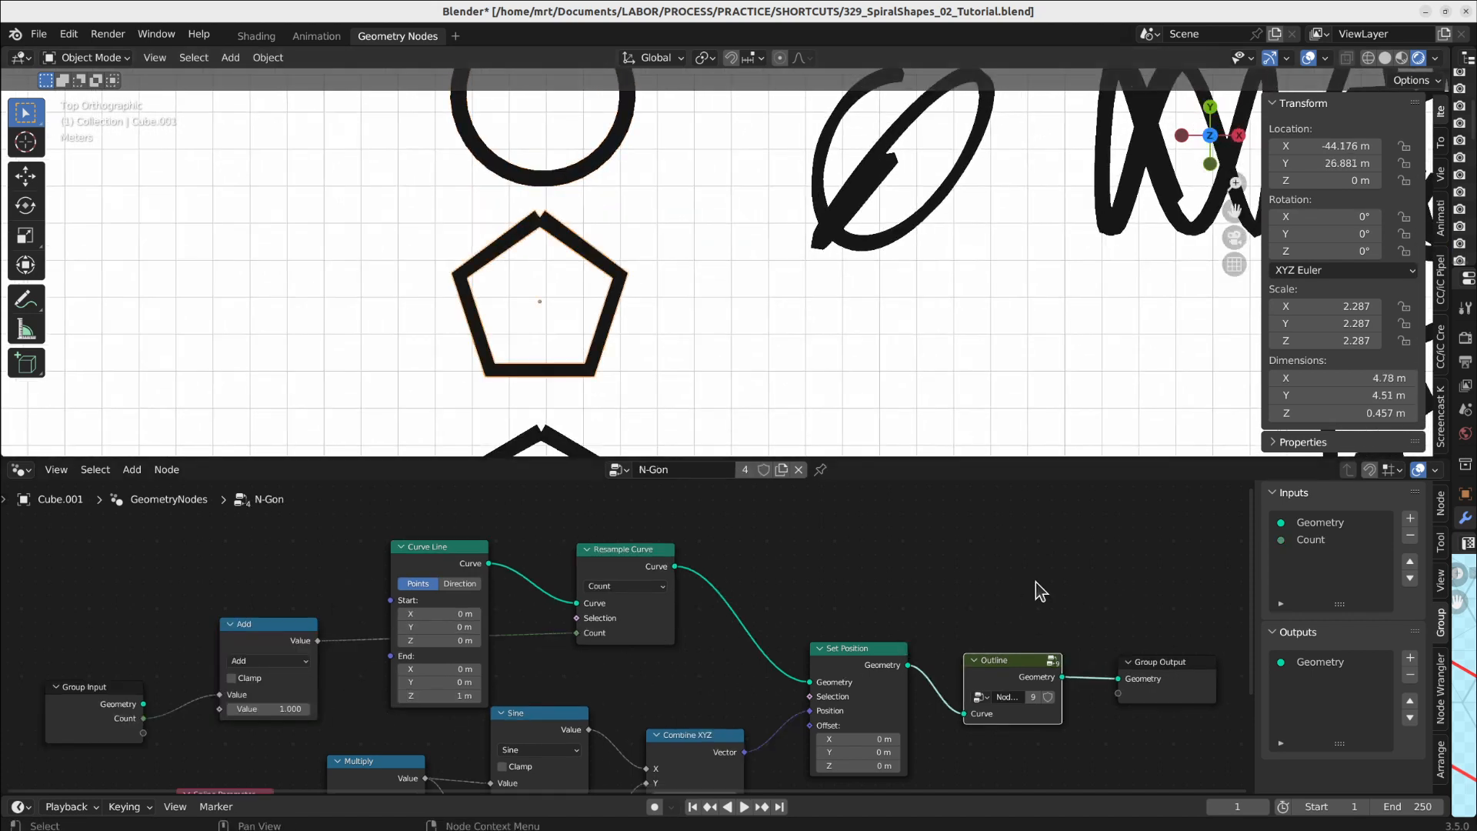
middle_drag(1010, 577, 830, 588)
shift+middle_drag(540, 613, 800, 570)
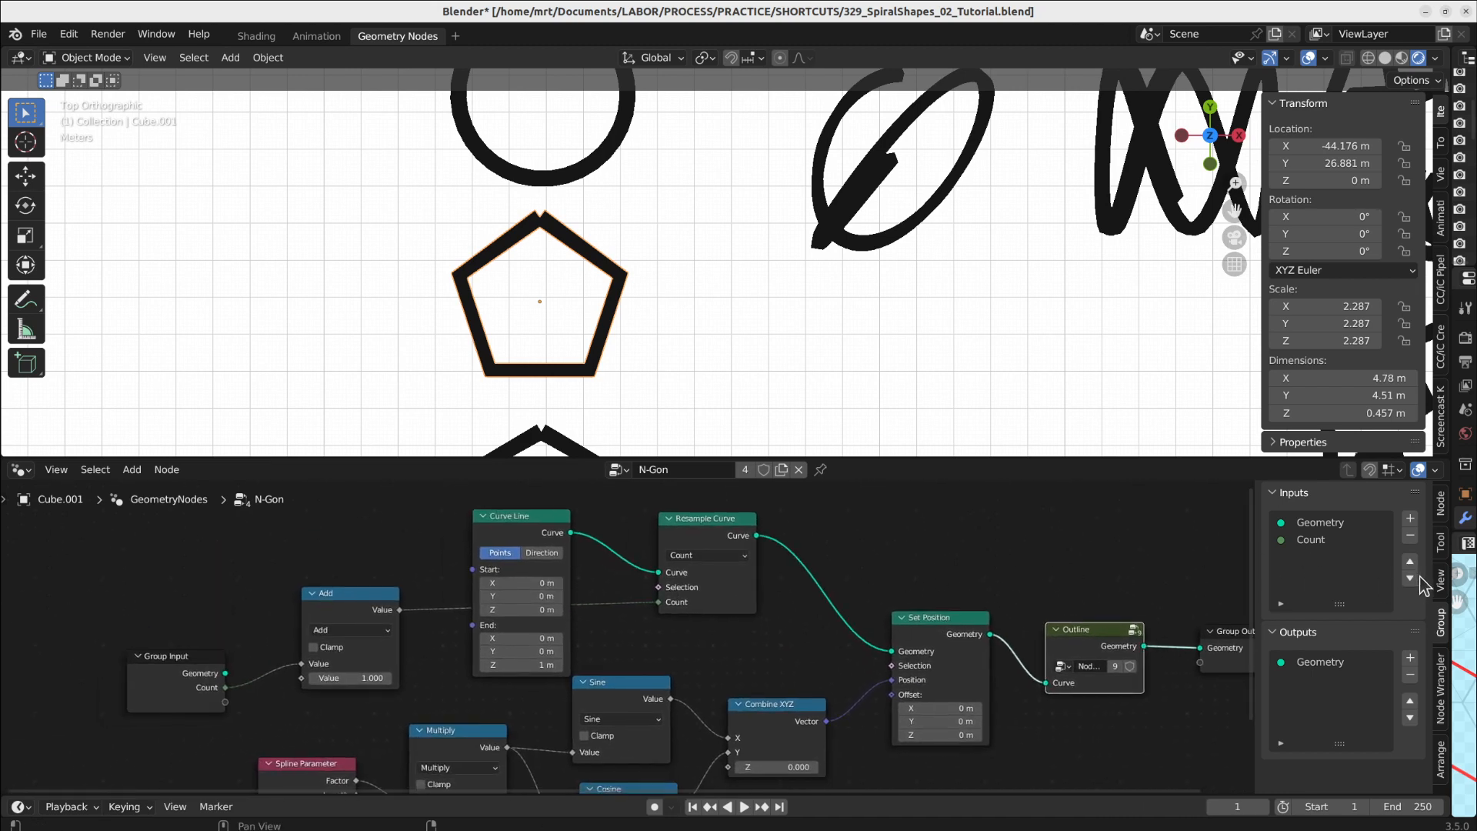
Step: Enlarge the Properties editor by shrinking the image editor and widening the side area, exposing the pentagon's N-Gon modifier settings
drag(1446, 579, 1283, 586)
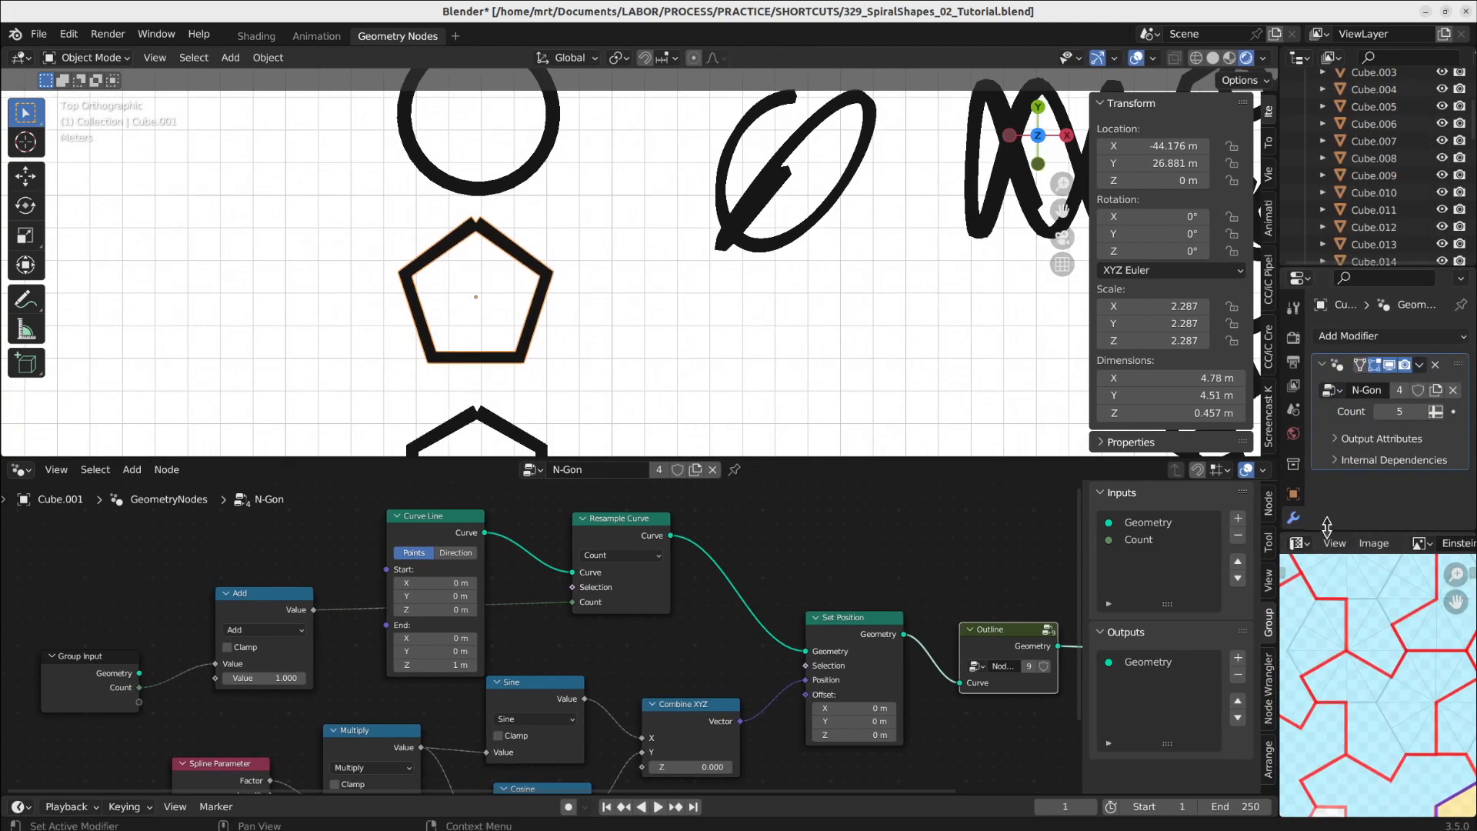
drag(1338, 534, 1365, 817)
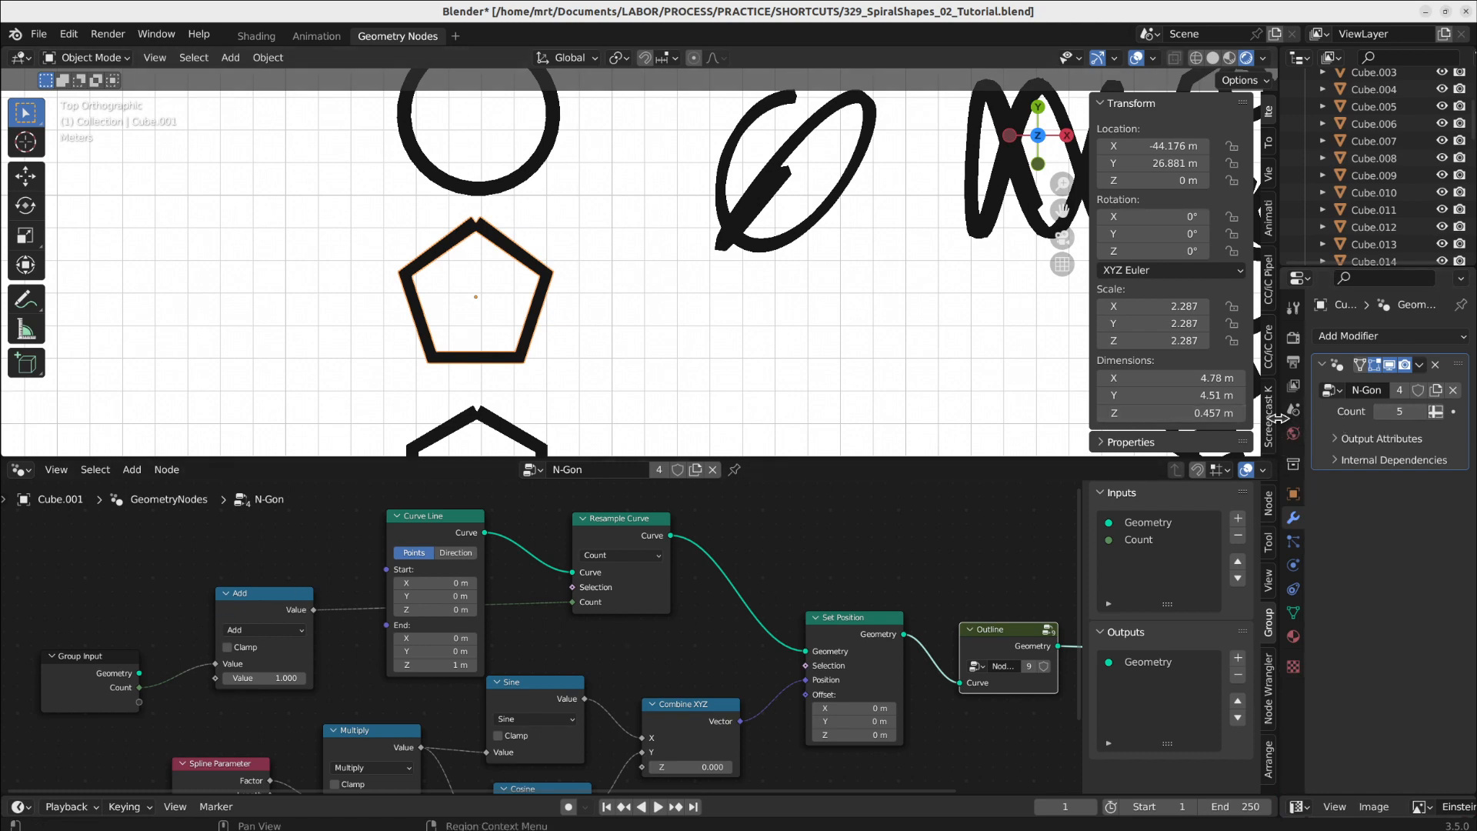
drag(1280, 418, 1225, 419)
middle_drag(387, 727, 453, 680)
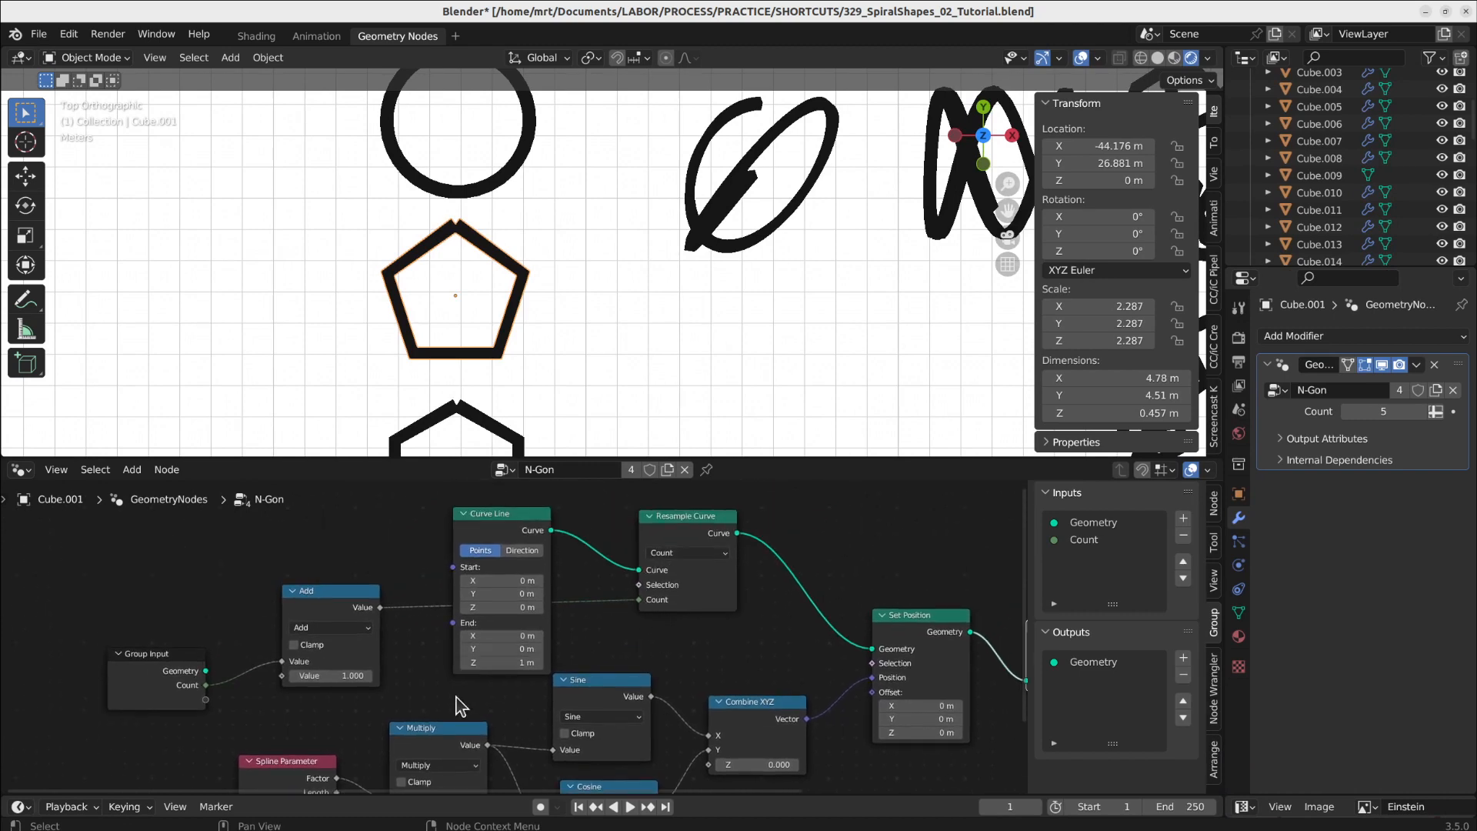
Step: Move the Add node and the Curve Line node slightly upward in the N-Gon node tree
drag(354, 613, 356, 589)
drag(507, 533, 490, 523)
middle_drag(450, 656, 453, 629)
scroll(452, 629, down, 2)
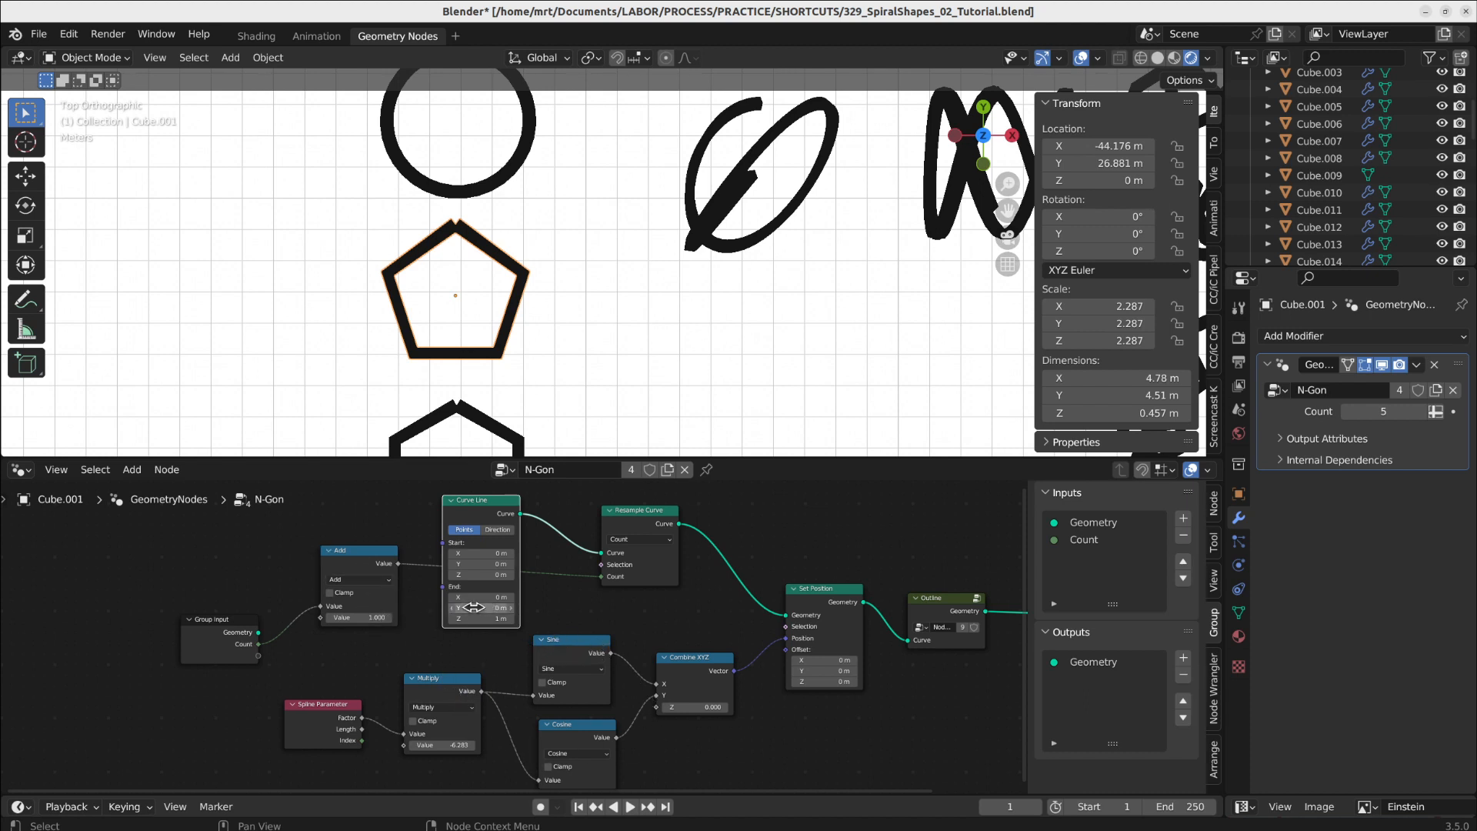
scroll(389, 675, up, 2)
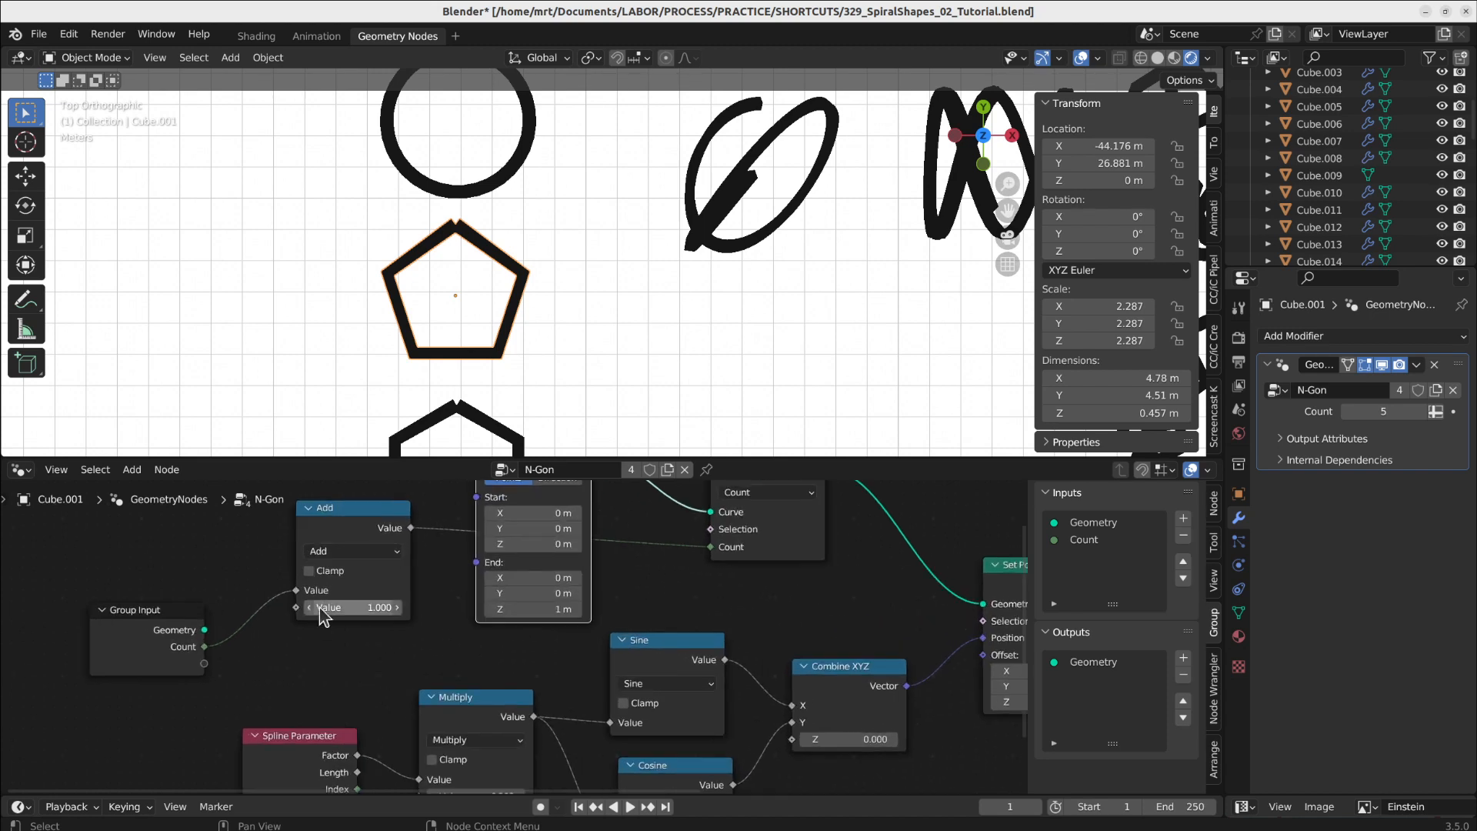
Step: Select the ten-sided polygon at the end of the n-gon column and fit its whole N-Gon node tree in view
shift+scroll(677, 622, up, 2)
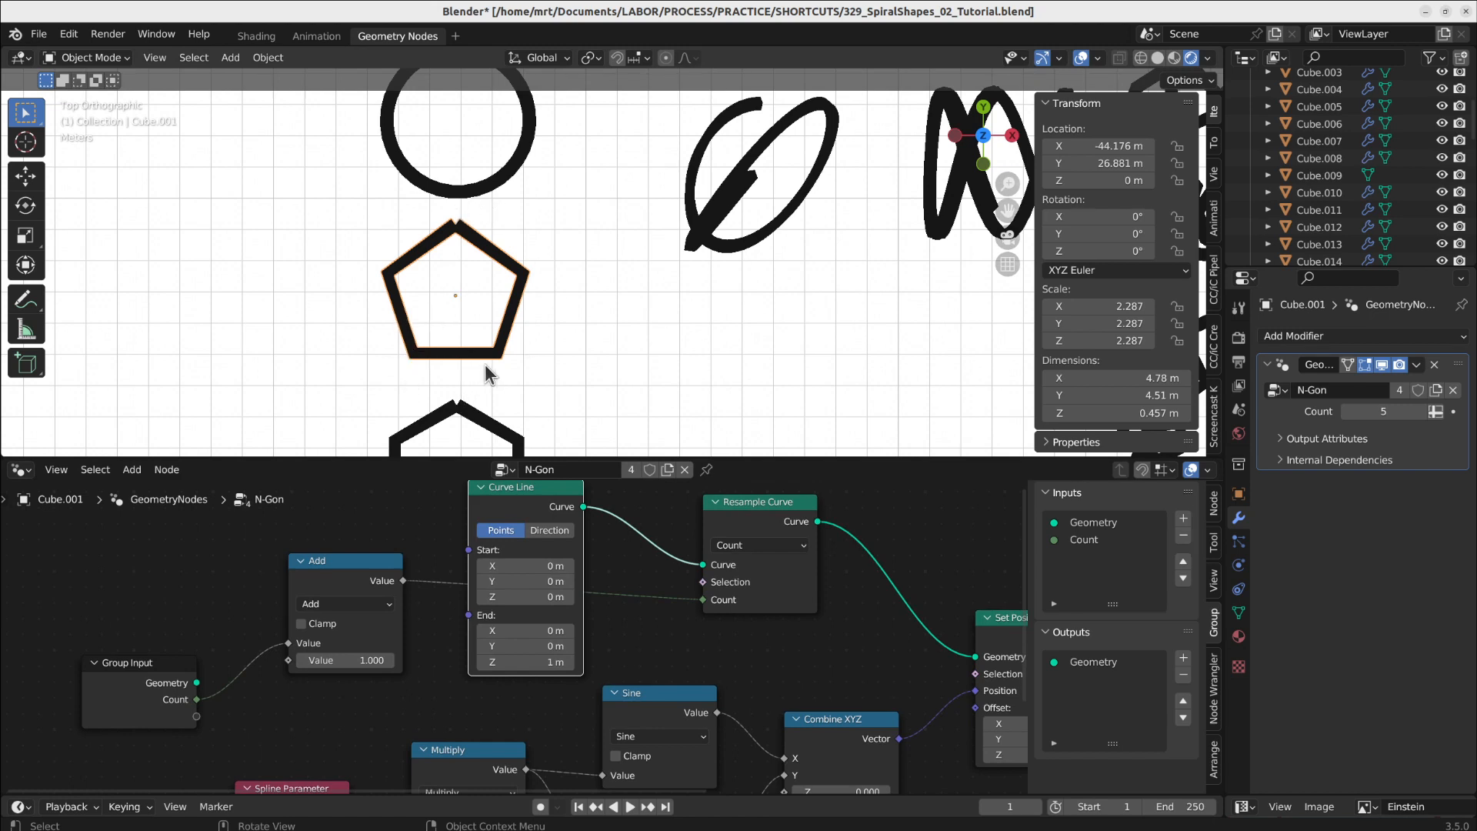
scroll(499, 346, down, 1)
shift+middle_drag(499, 346, 510, 269)
scroll(510, 269, down, 3)
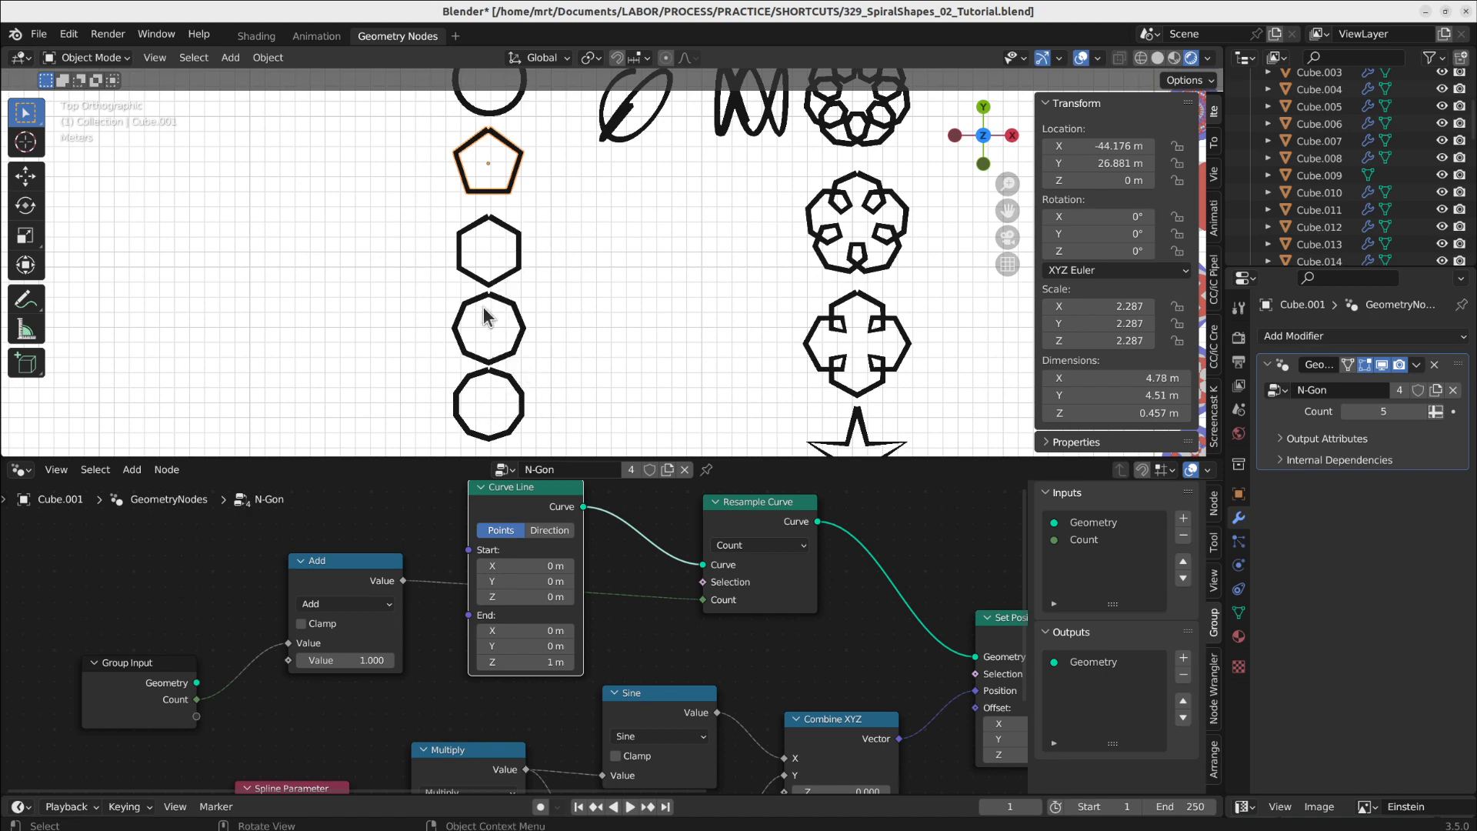
click(497, 381)
scroll(783, 601, down, 2)
key(Home)
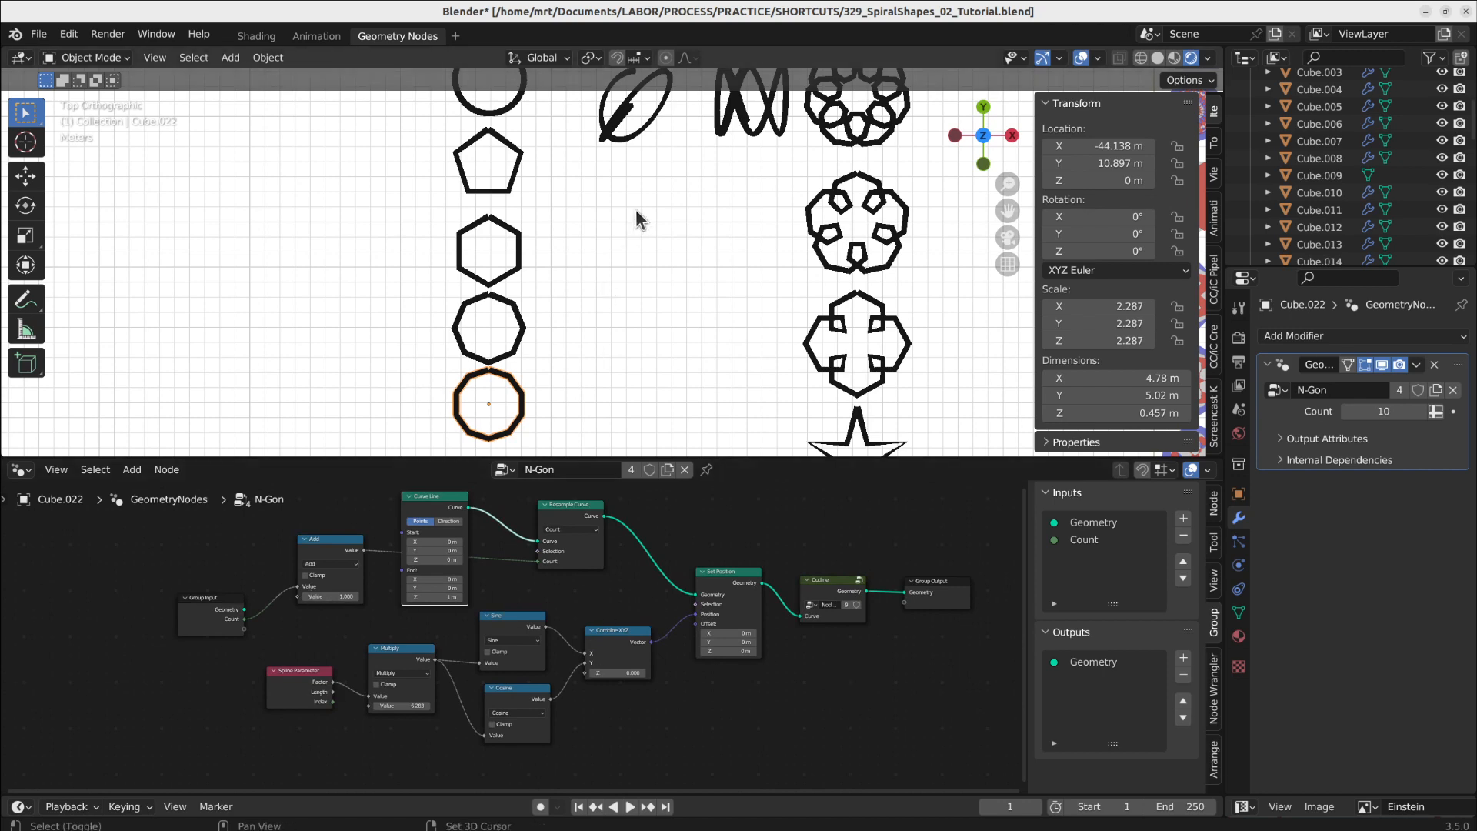
Step: Select the open spiral curve beside the circle and nudge its Combine XYZ node closer to the Sine and Cosine nodes
shift+middle_drag(636, 210, 577, 298)
click(562, 228)
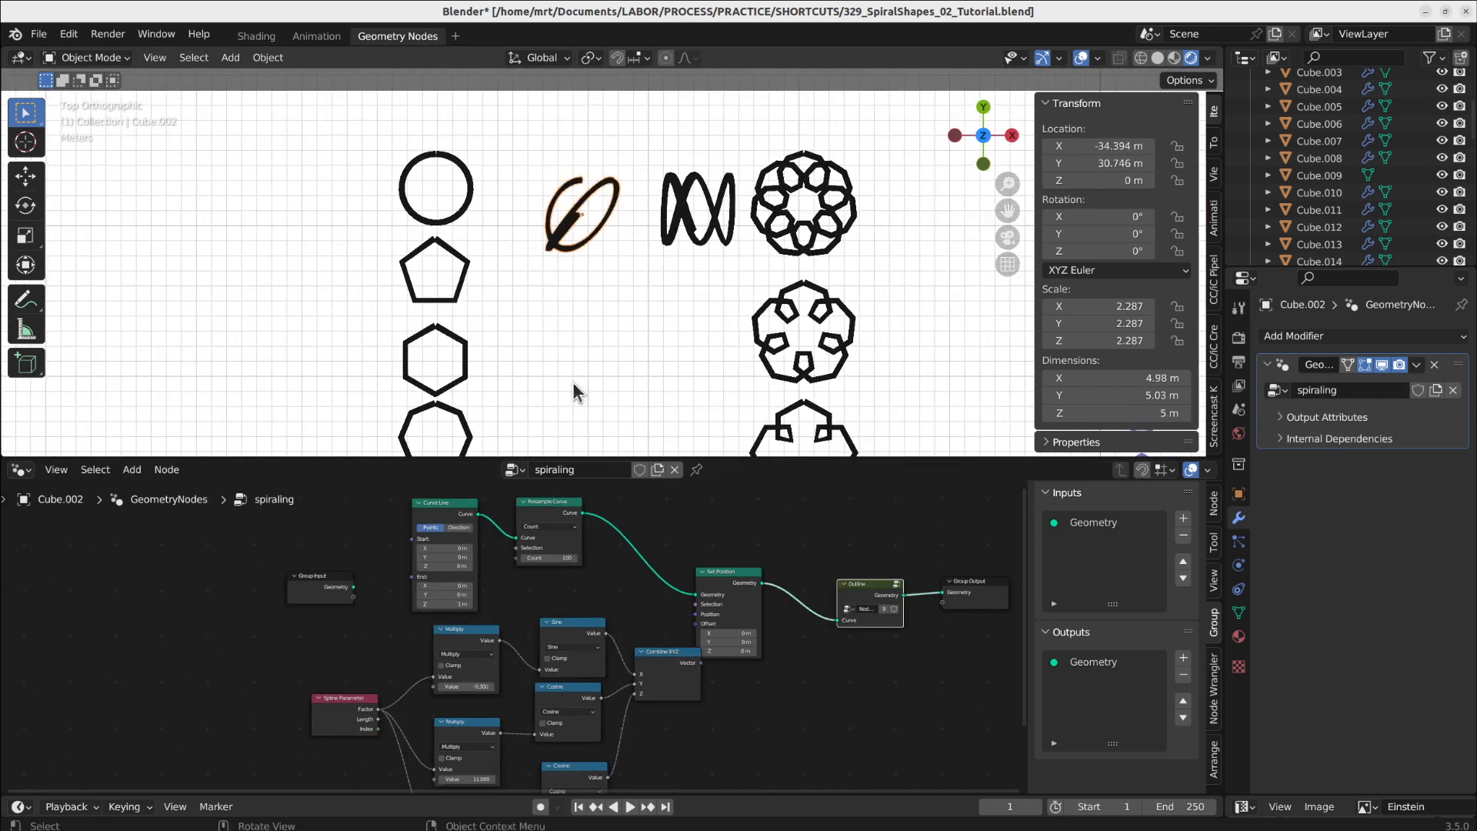
middle_drag(581, 750, 577, 679)
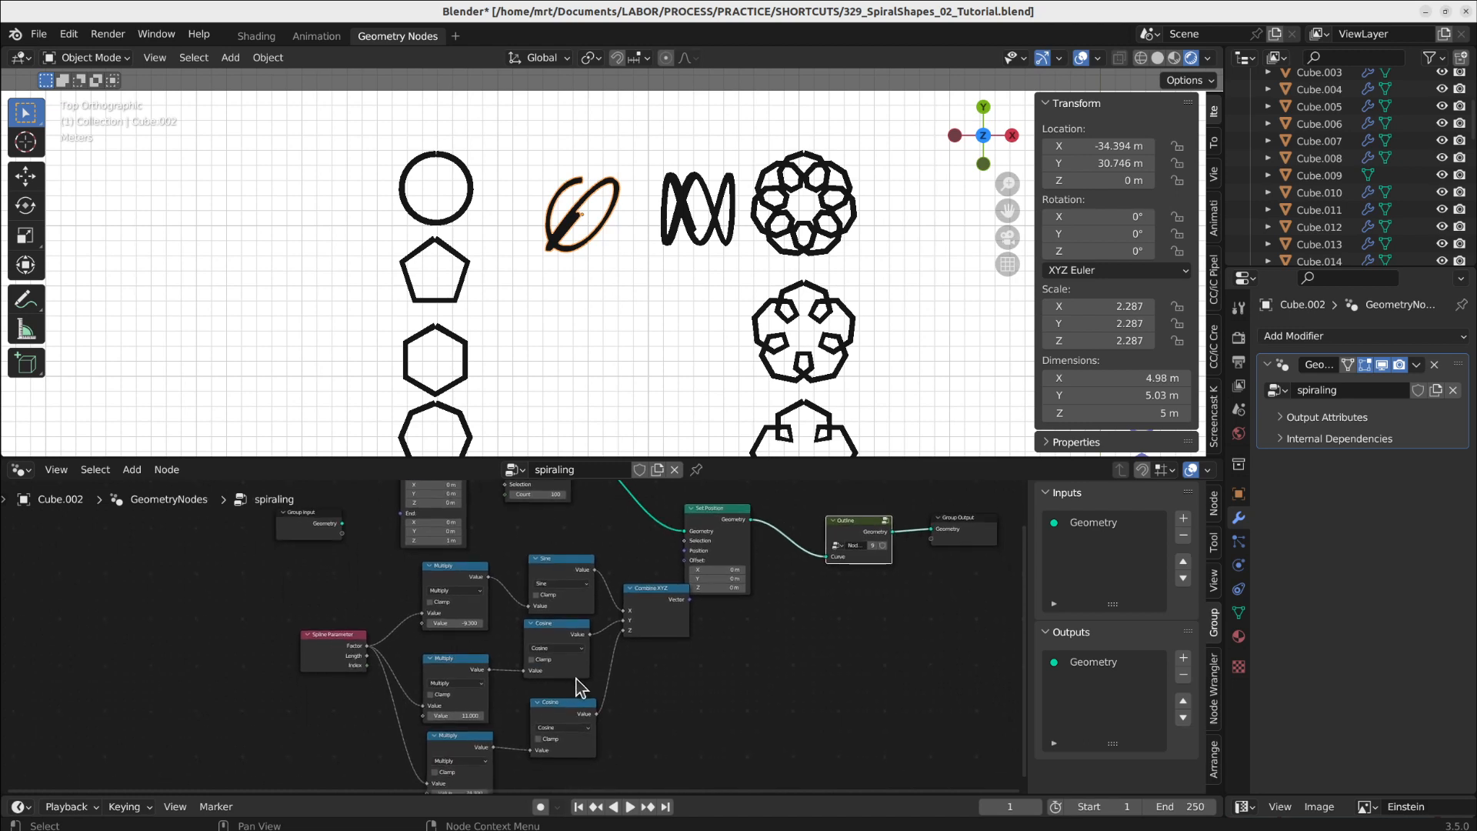
scroll(578, 682, up, 2)
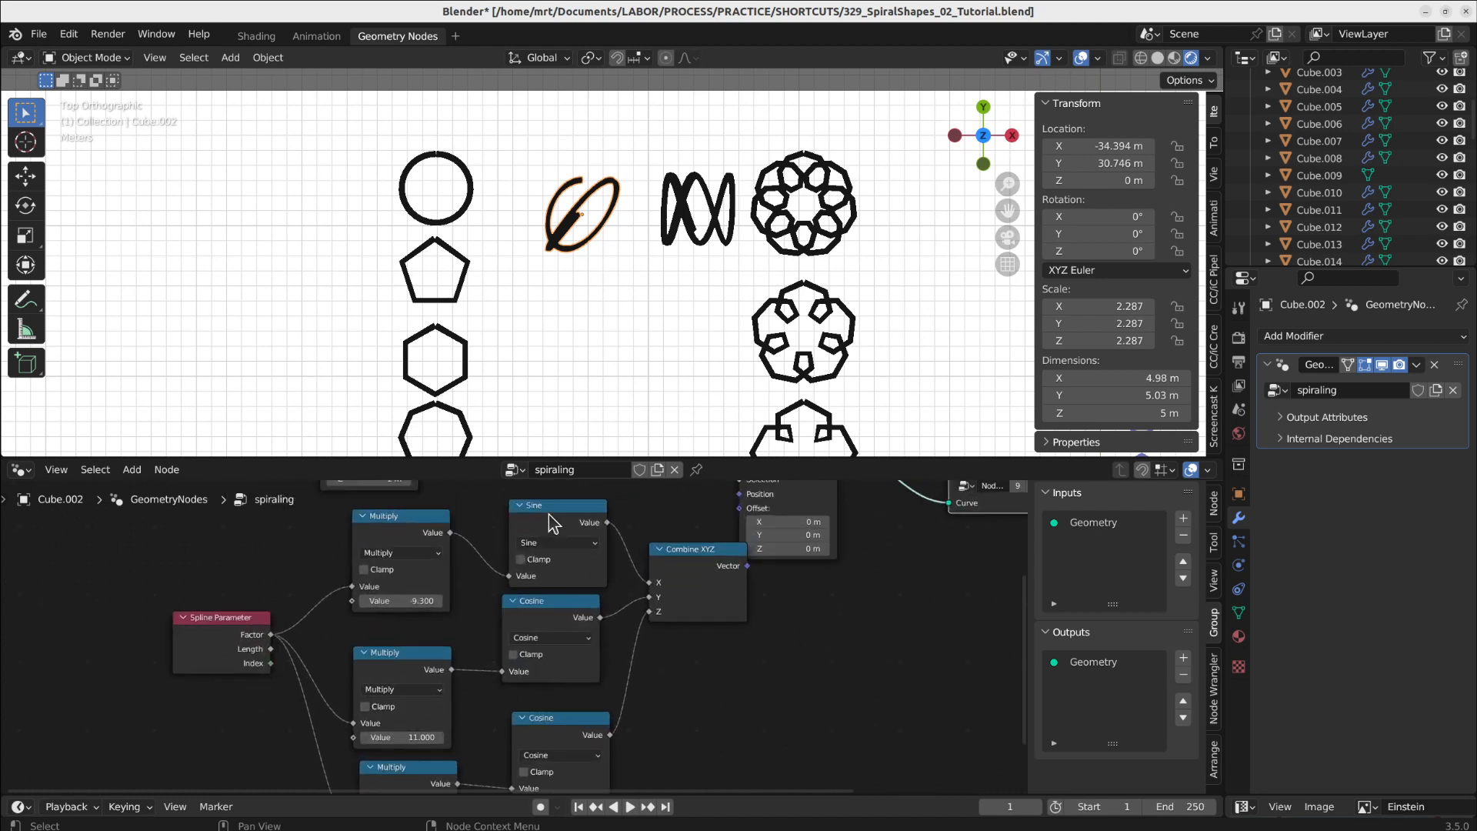
mouse_move(393, 740)
mouse_down()
mouse_move(408, 740)
mouse_move(380, 740)
mouse_move(393, 740)
mouse_up()
middle_drag(493, 324, 692, 369)
drag(685, 573, 674, 565)
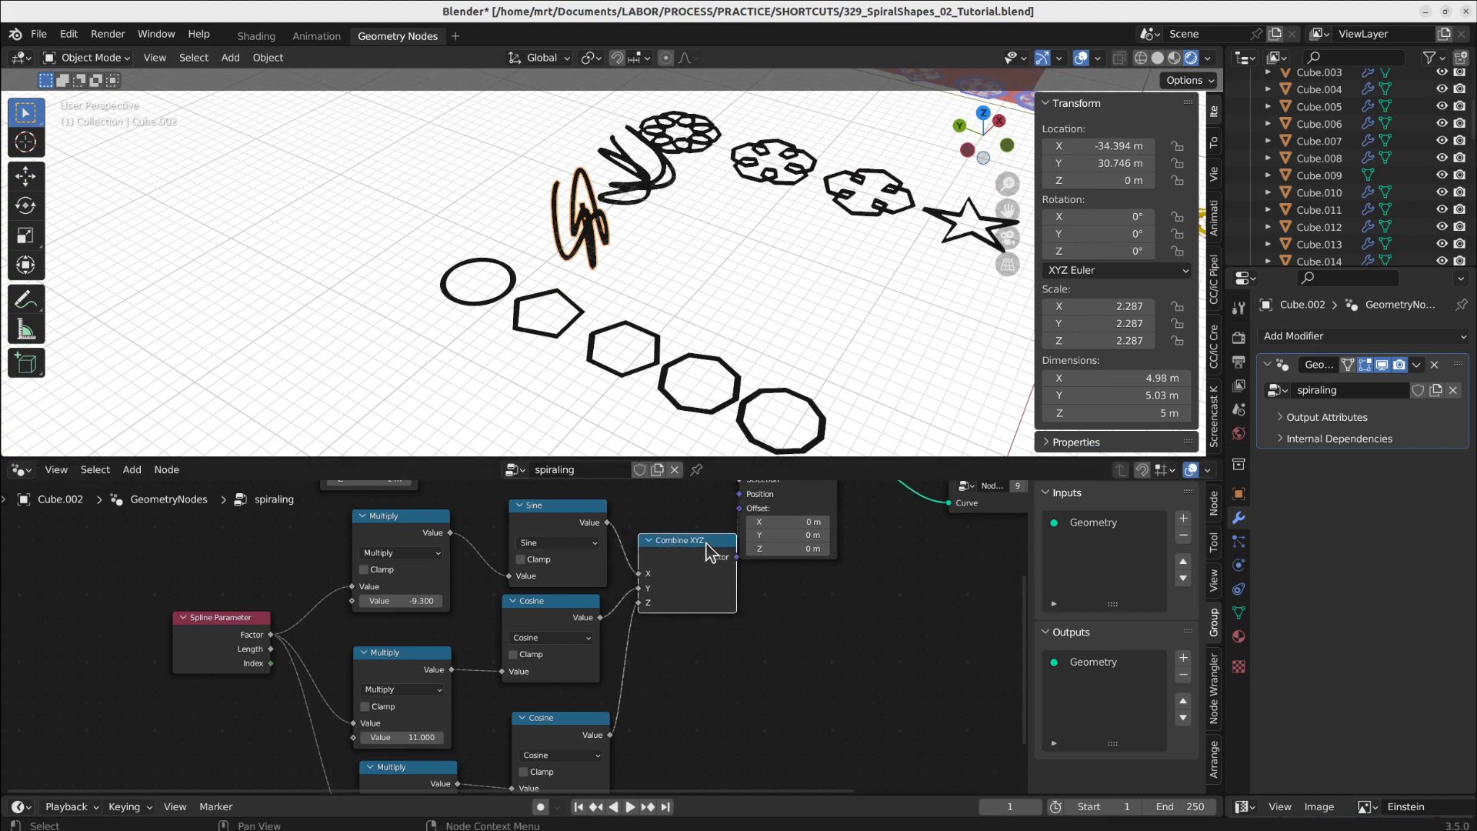
Step: Try factors of -5.900 in the Multiply node feeding Sine and 9.400 in the one feeding the first Cosine
middle_drag(690, 227, 593, 299)
drag(408, 600, 308, 601)
drag(400, 601, 423, 600)
drag(408, 736, 442, 737)
middle_drag(523, 321, 603, 307)
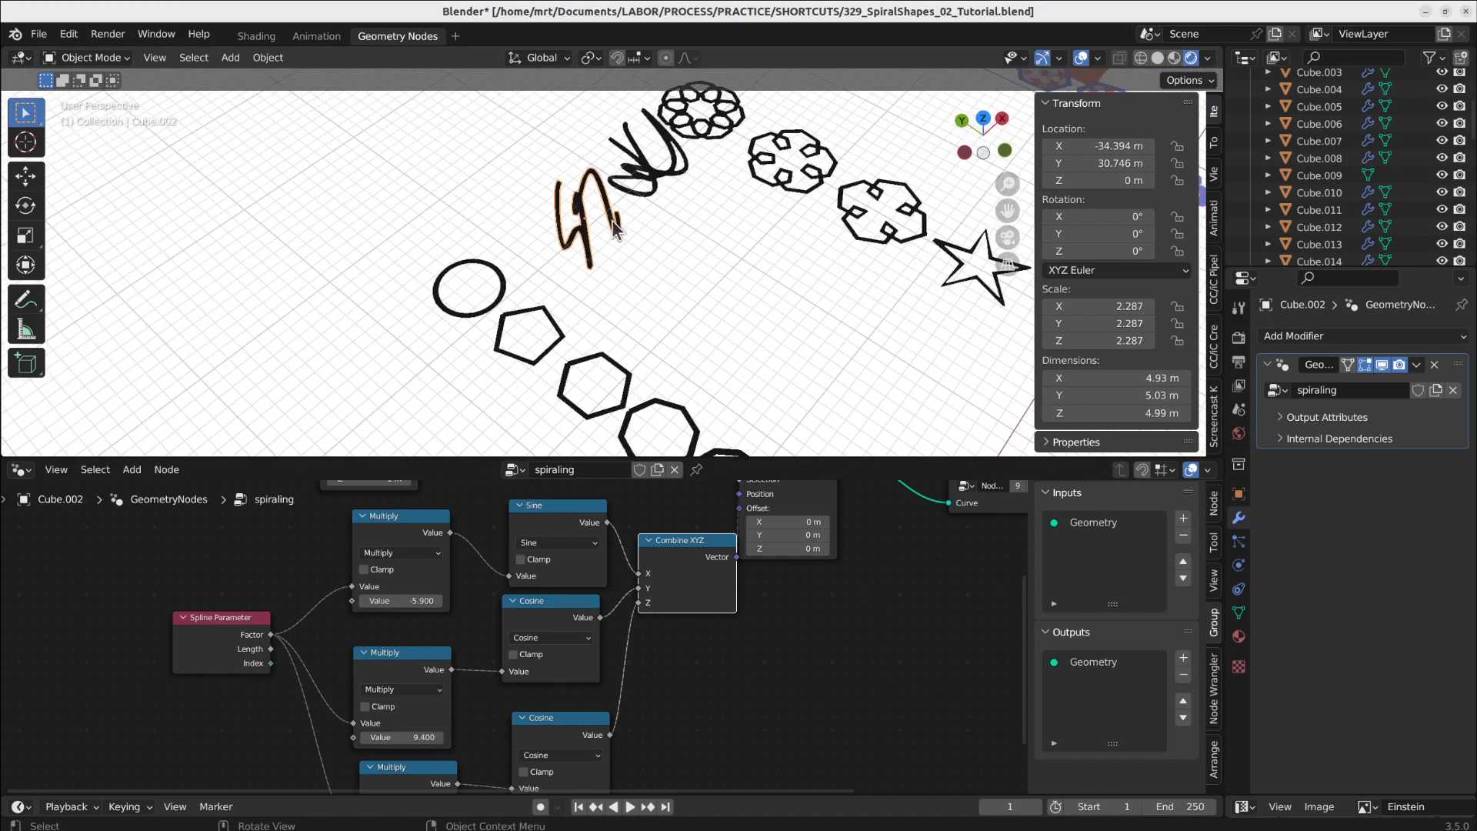
Step: Set the spiraling tree's Multiply factors to -5.700 for X, 5.700 for Y and 28.600 for Z
scroll(611, 201, up, 5)
middle_drag(697, 366, 608, 332)
mouse_move(416, 600)
mouse_down()
mouse_move(369, 601)
mouse_move(420, 601)
mouse_up()
scroll(422, 690, down, 1)
middle_drag(422, 690, 434, 632)
drag(419, 668, 389, 667)
middle_drag(421, 700, 444, 651)
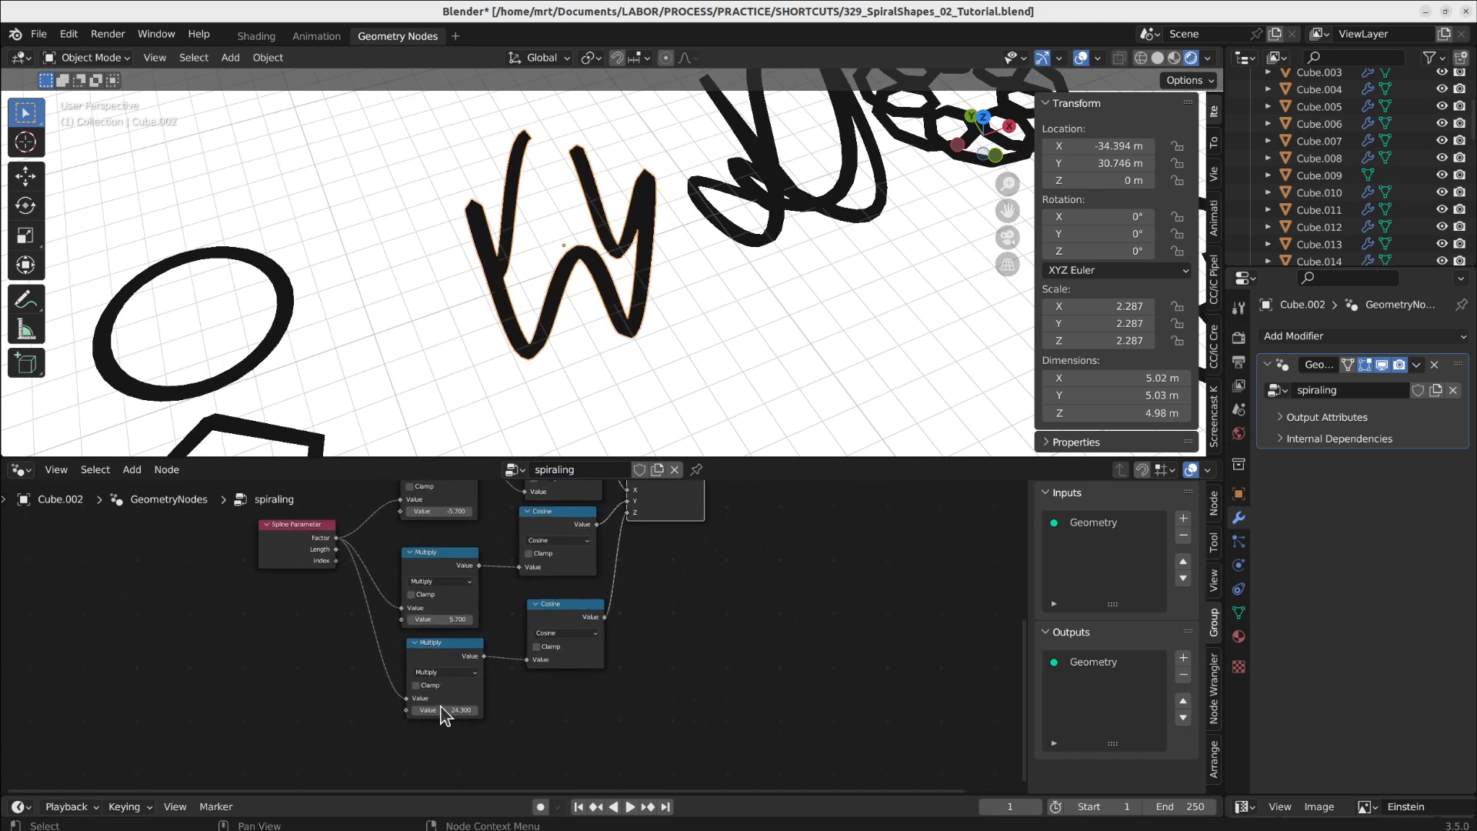
drag(440, 706, 474, 711)
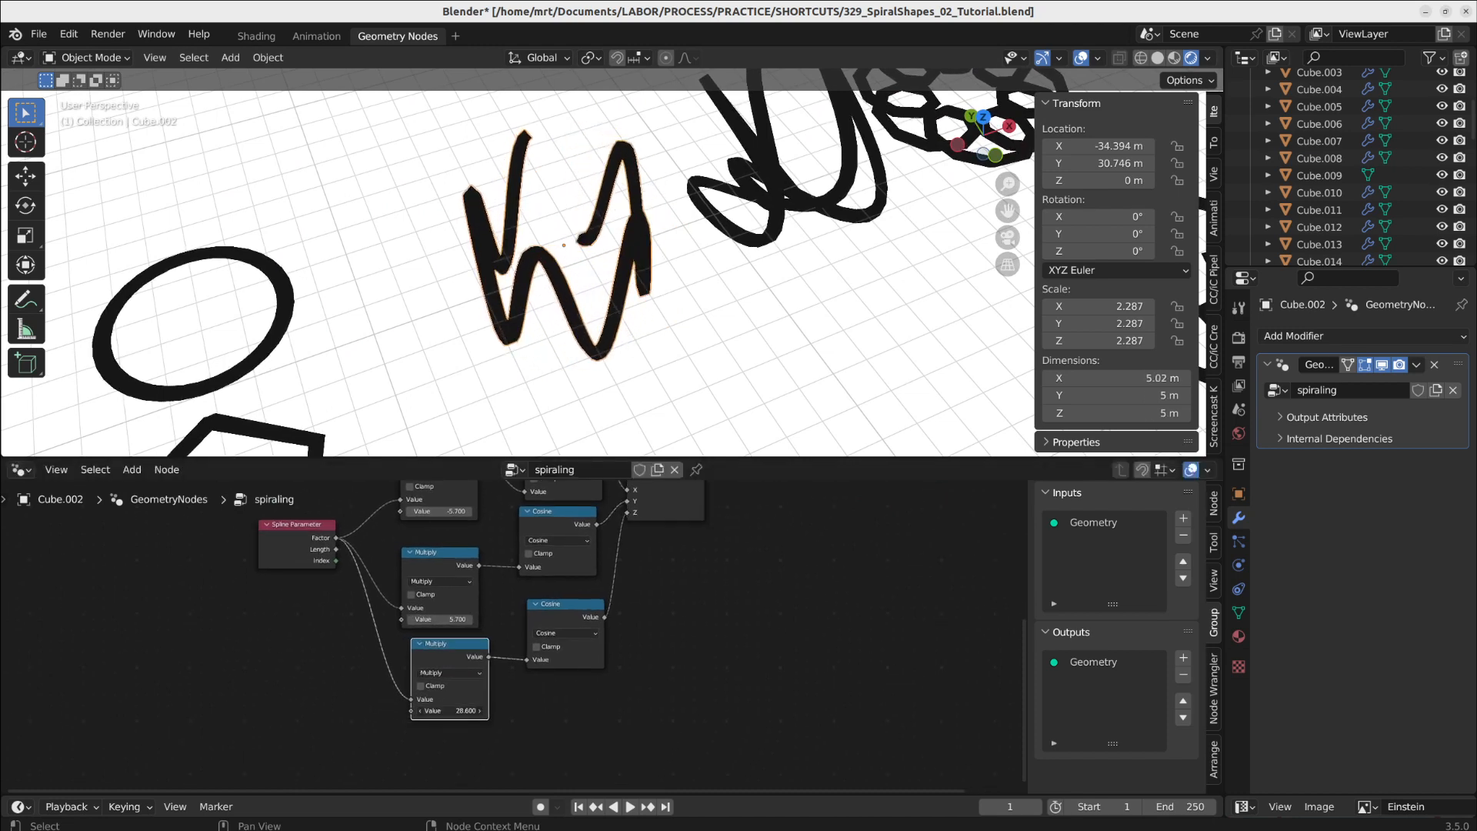
Step: Flatten the neighbouring freecurves shape by disconnecting the Cosine from Combine XYZ's Z input, and view the shapes from above
scroll(644, 255, down, 3)
middle_drag(689, 281, 439, 234)
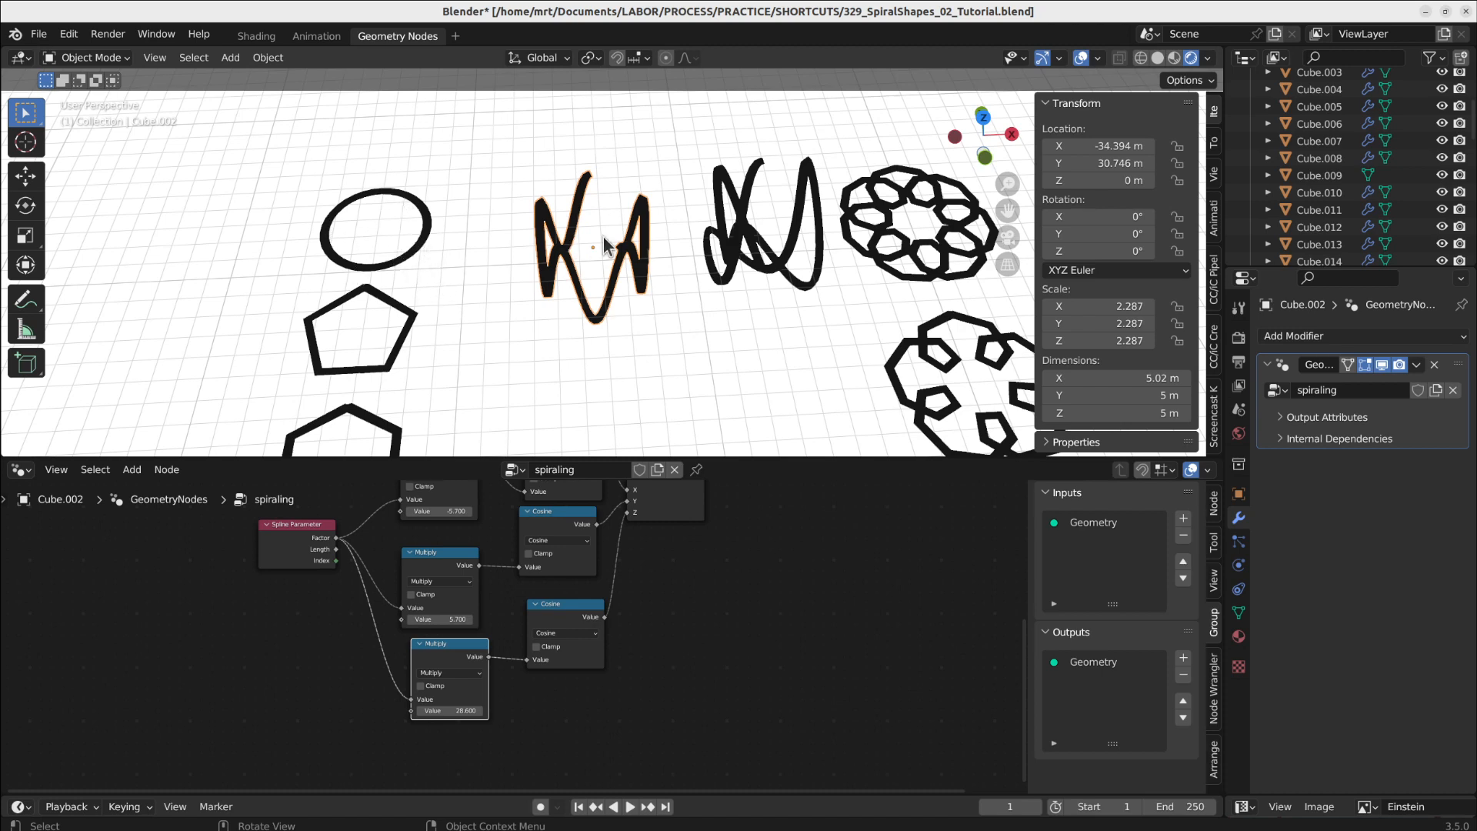
middle_drag(603, 237, 593, 431)
shift+scroll(596, 561, up, 3)
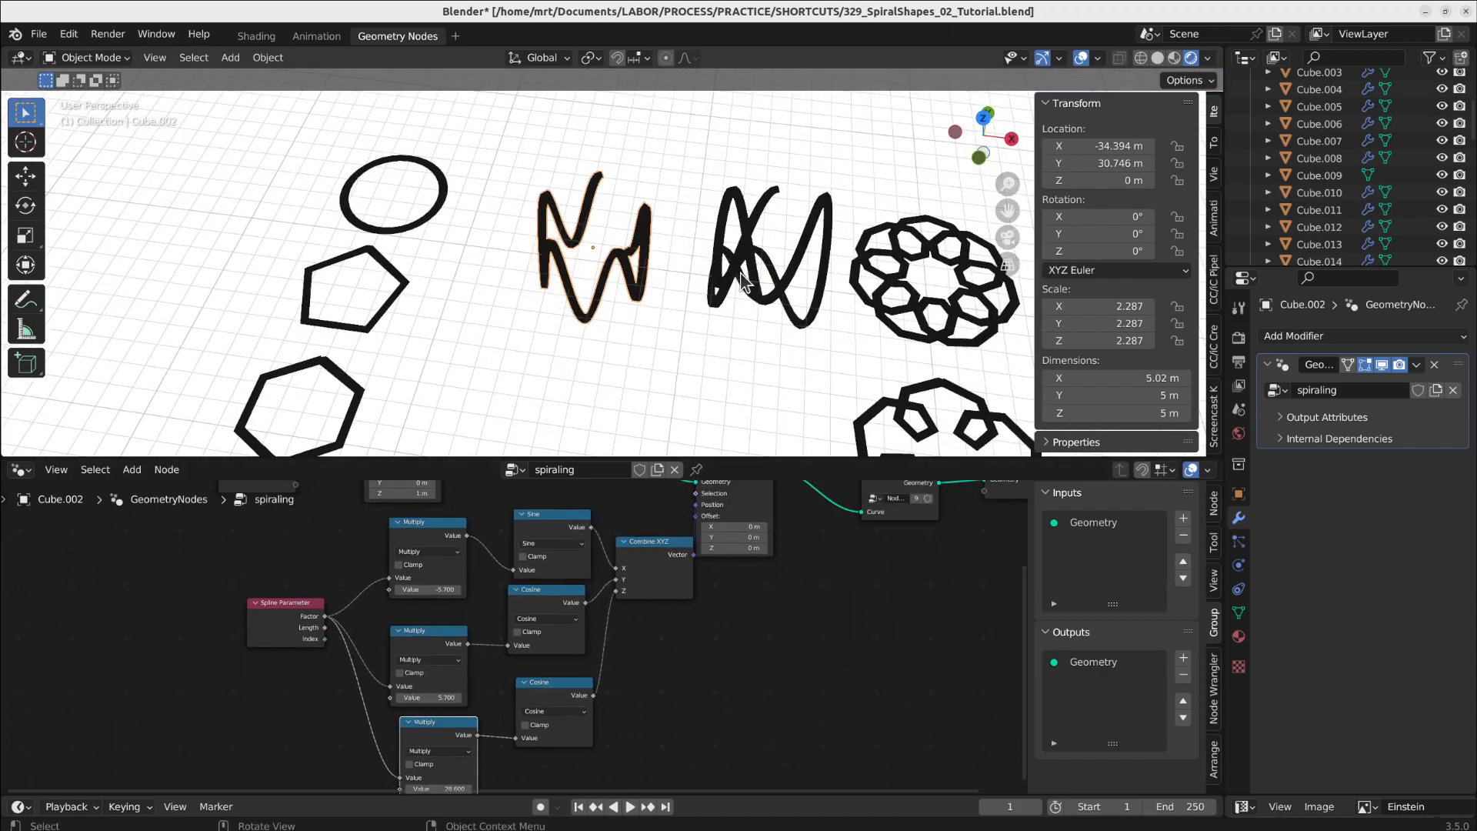
mouse_move(659, 280)
shift+middle_down()
mouse_move(606, 289)
mouse_move(676, 402)
shift+middle_up()
click(612, 294)
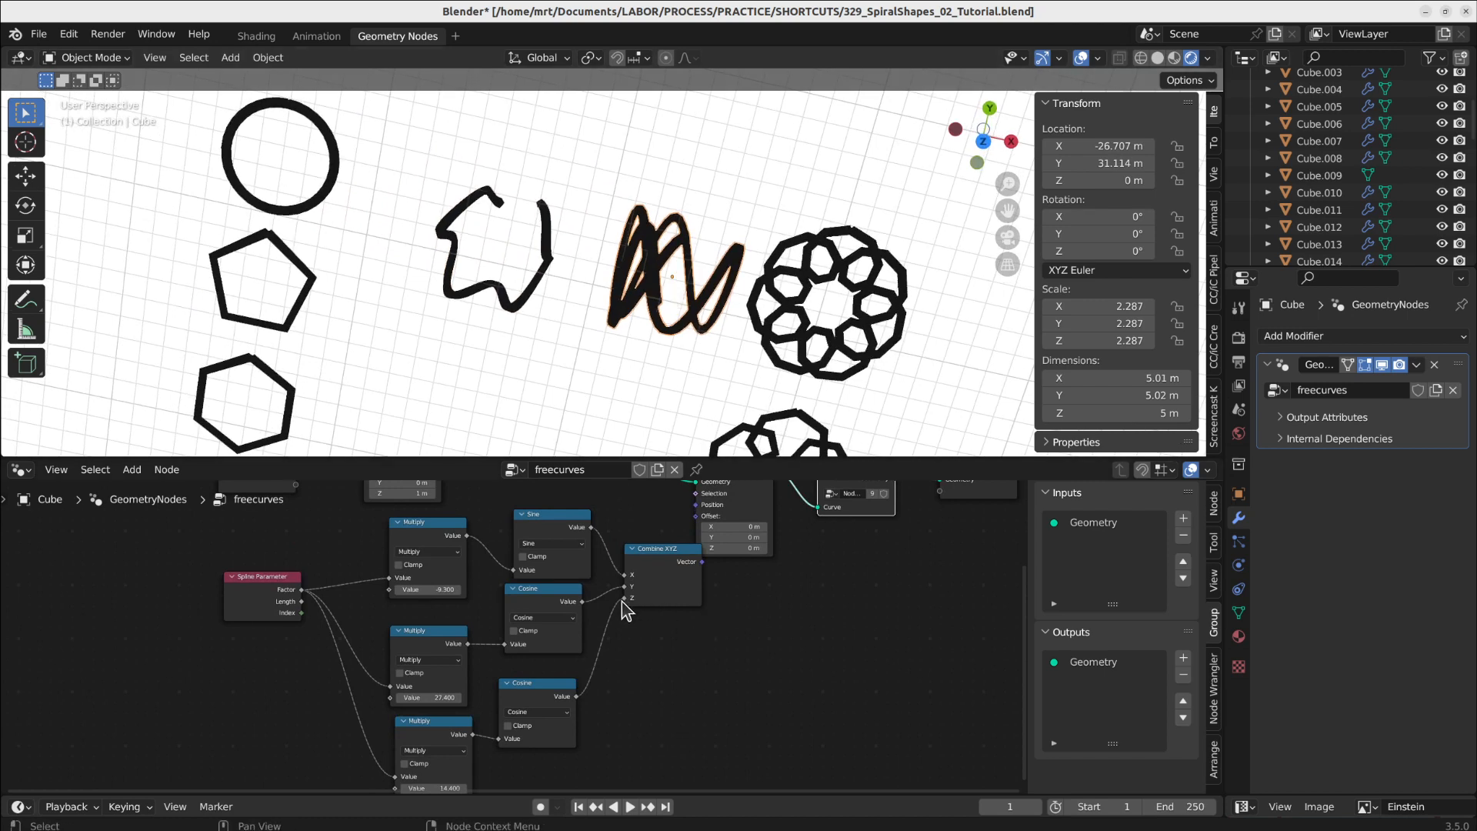
drag(624, 597, 618, 650)
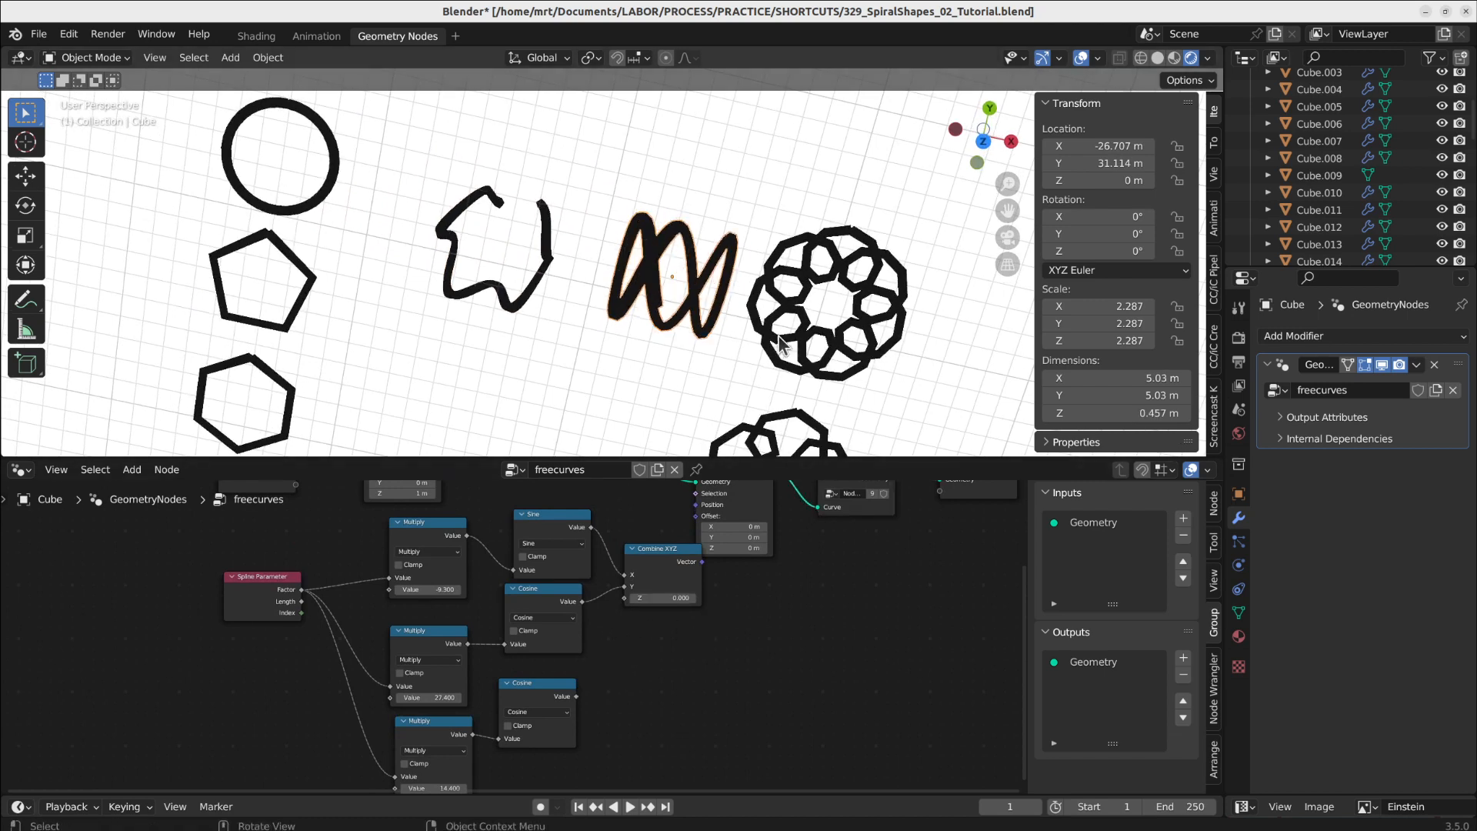
key(KP_7)
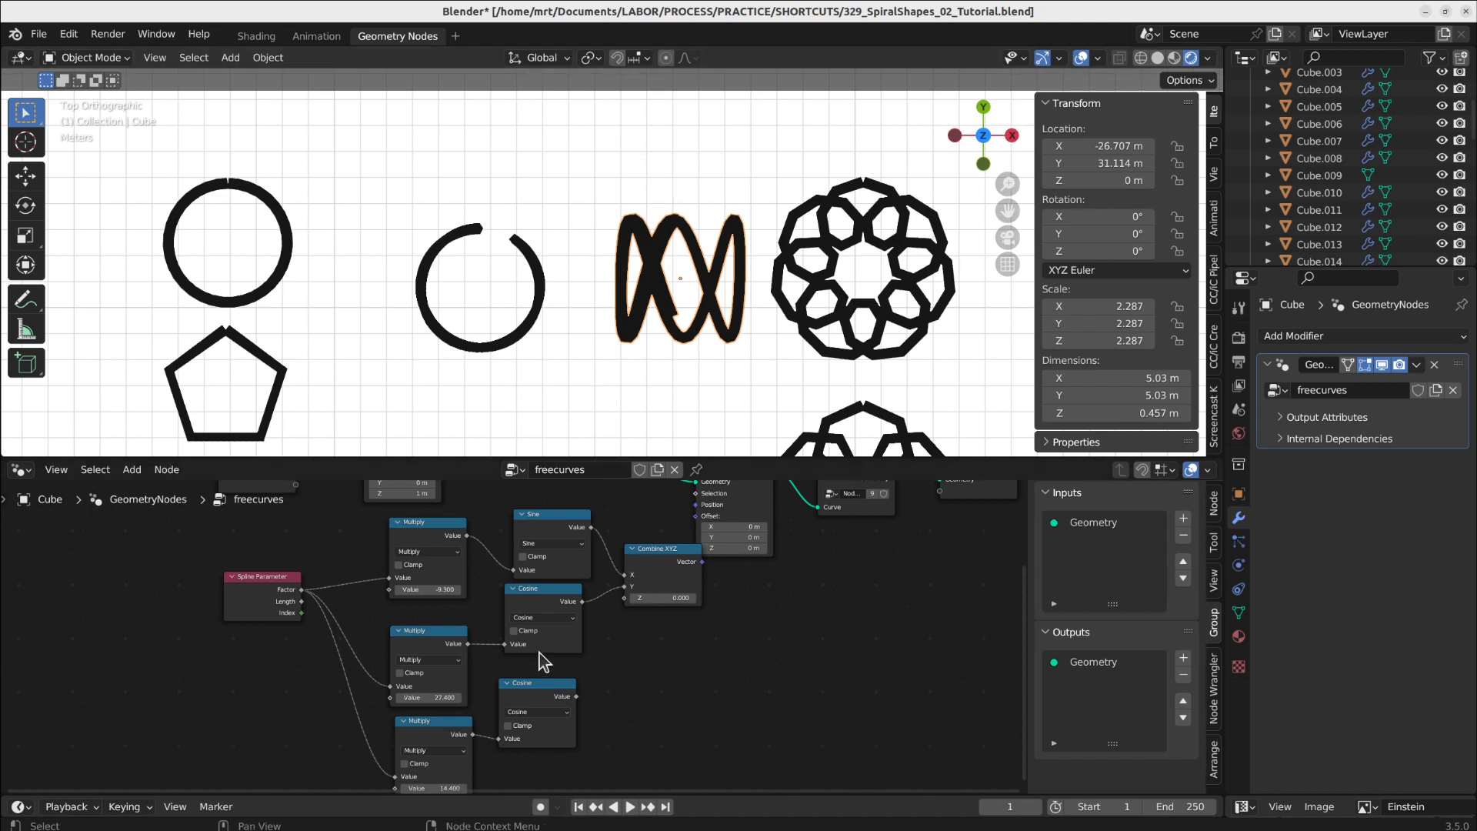
Step: Try other factors in the first two Multiply nodes of freecurves, restore them, and nudge the Combine XYZ node toward the Sine node
drag(433, 697, 365, 697)
key(Escape)
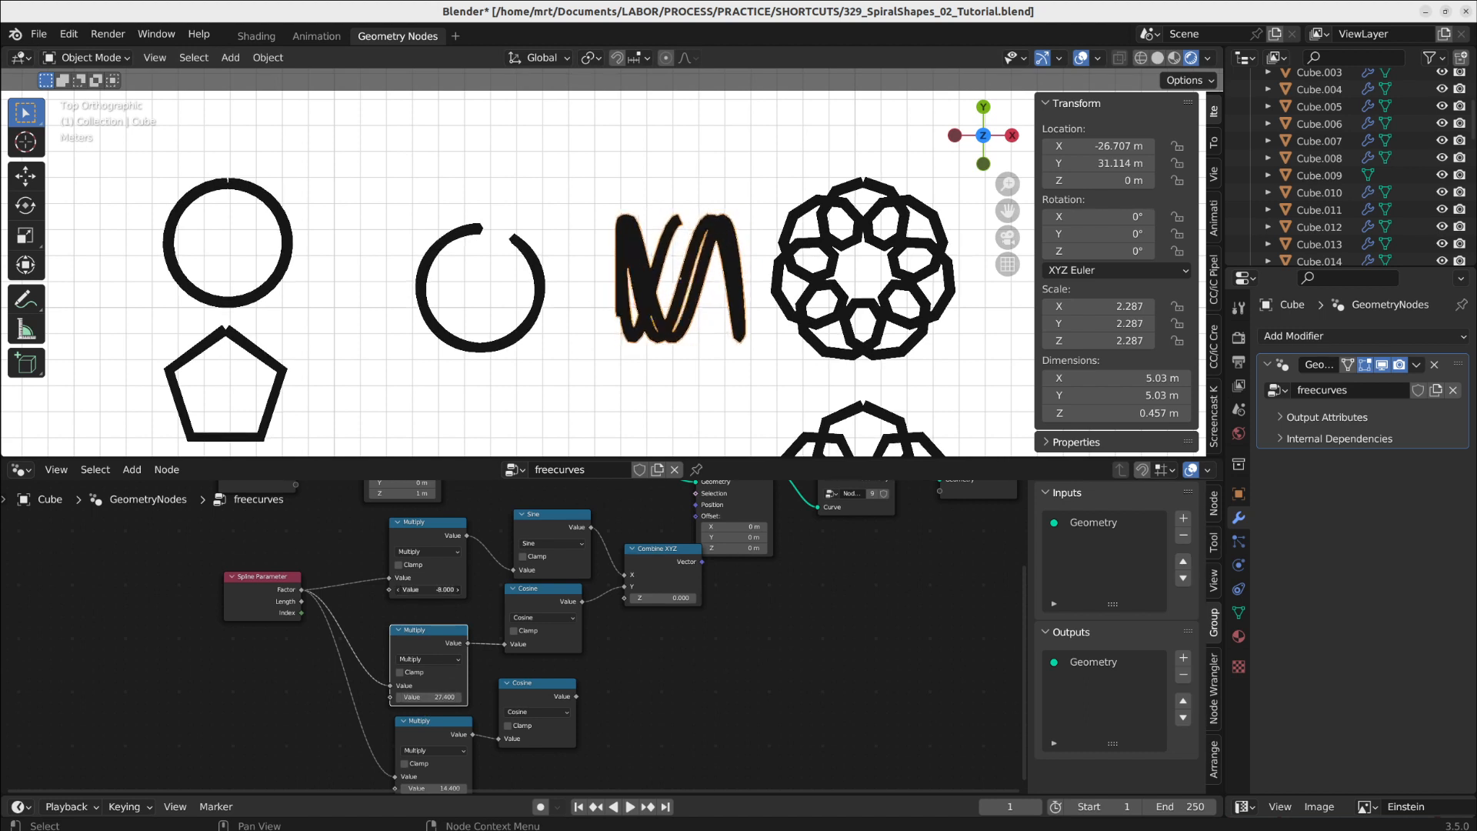
middle_drag(827, 589, 814, 686)
drag(670, 642, 654, 639)
shift+middle_drag(874, 372, 809, 376)
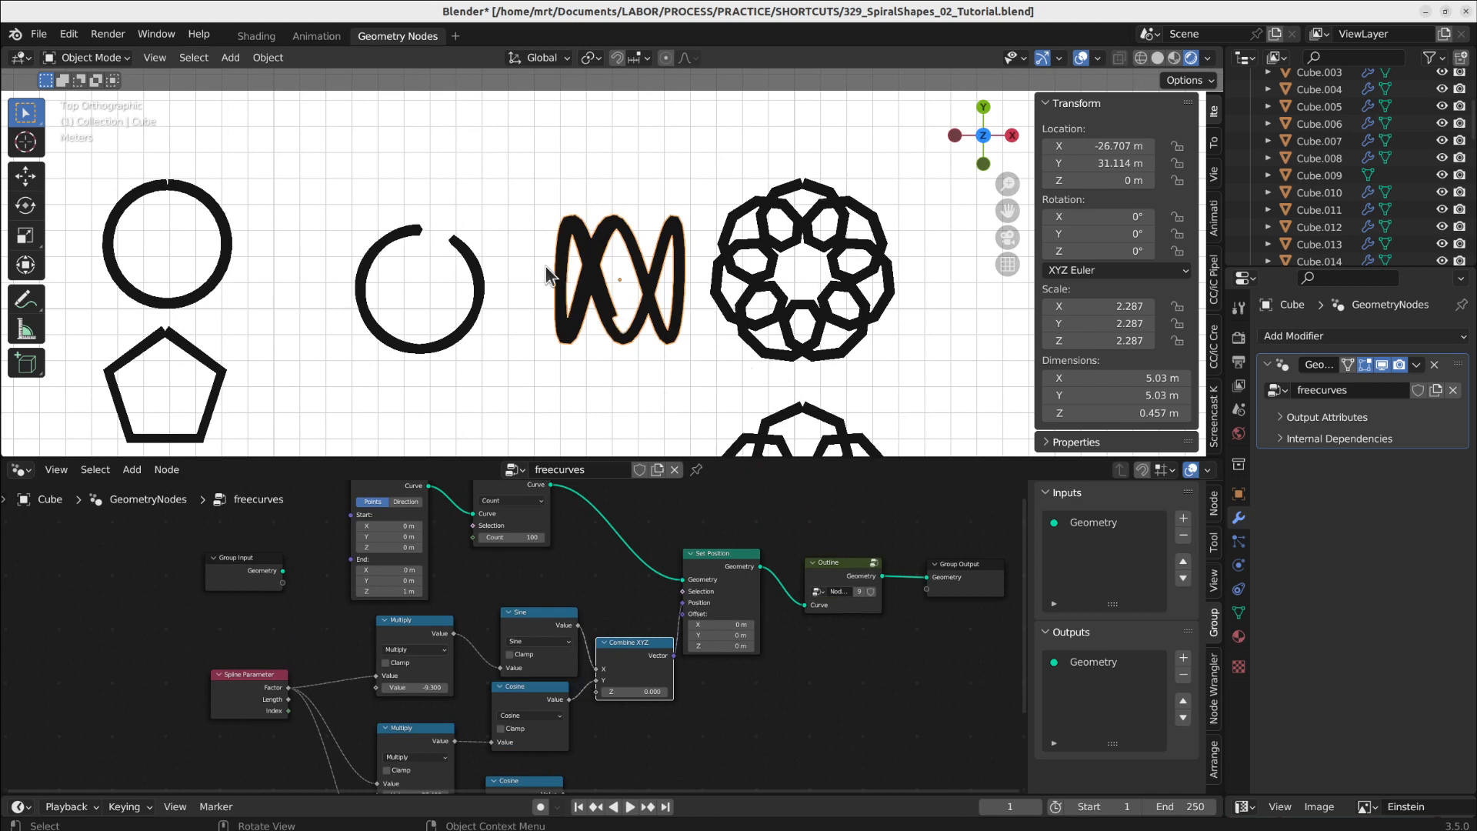
Step: Select the round flower pattern beside the free curves and move its two Circle nodes and the Add node closer together
shift+middle_drag(778, 308, 671, 306)
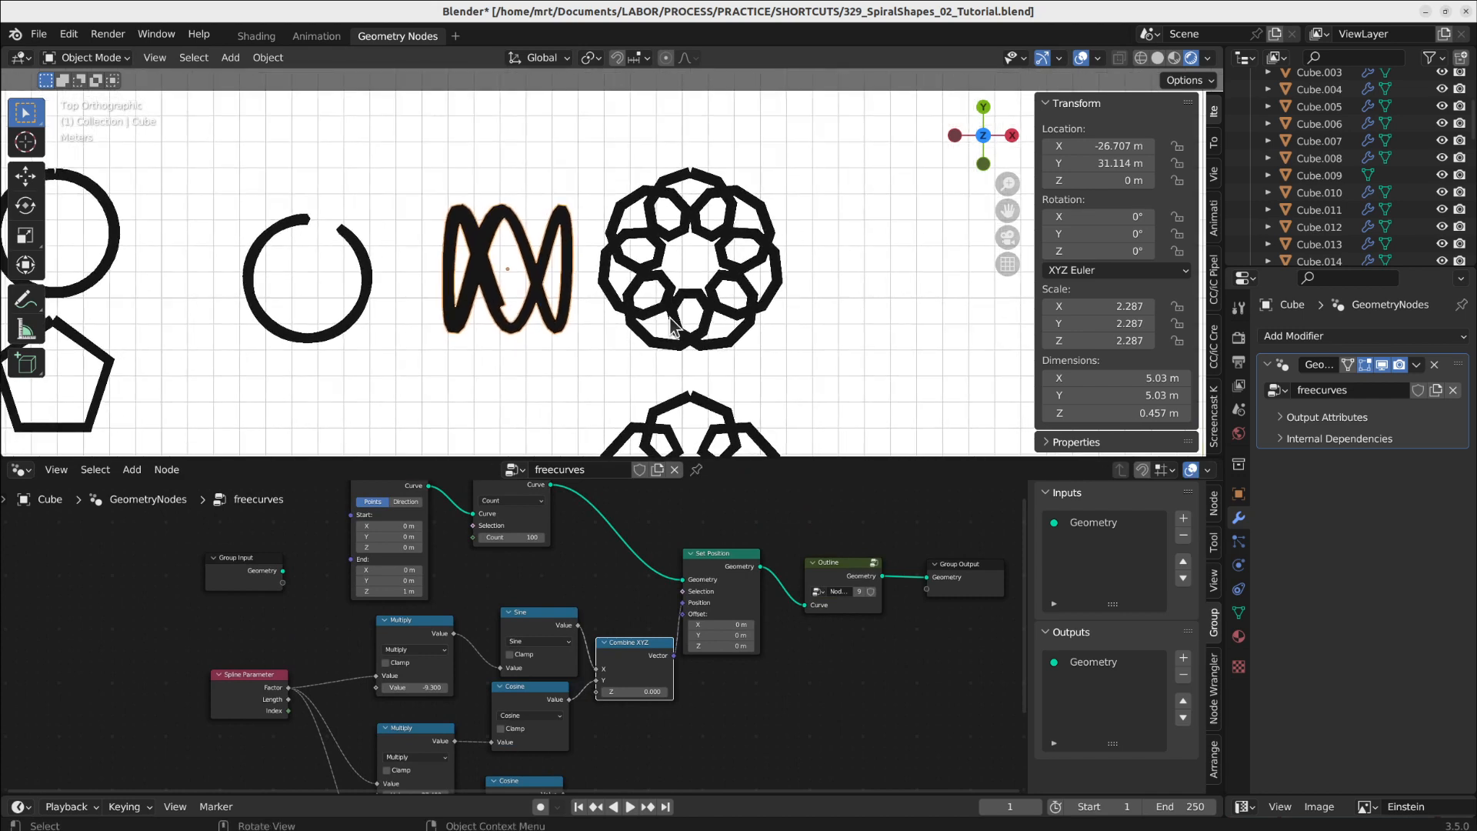
click(725, 317)
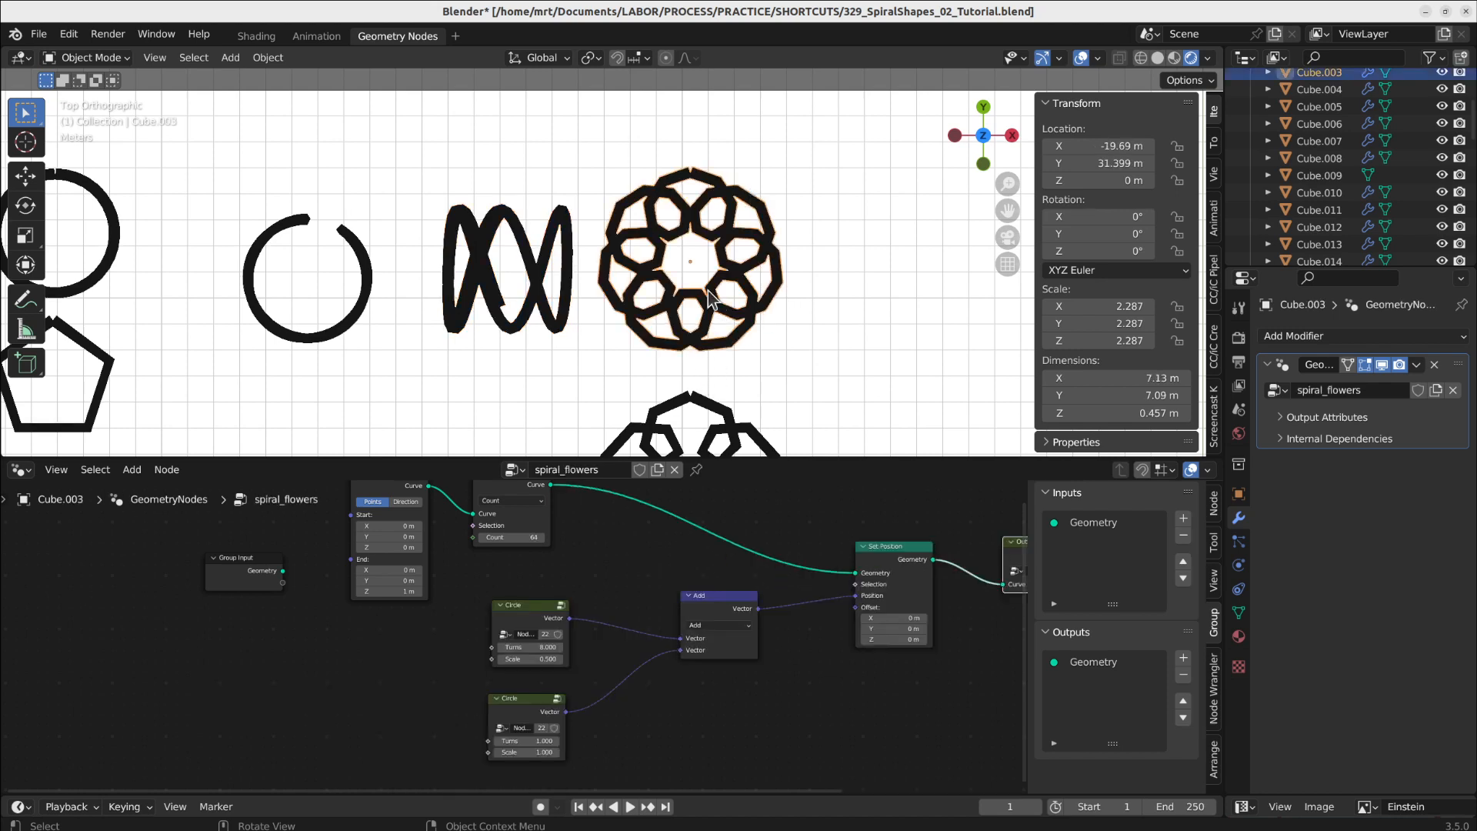
shift+middle_drag(779, 335, 663, 317)
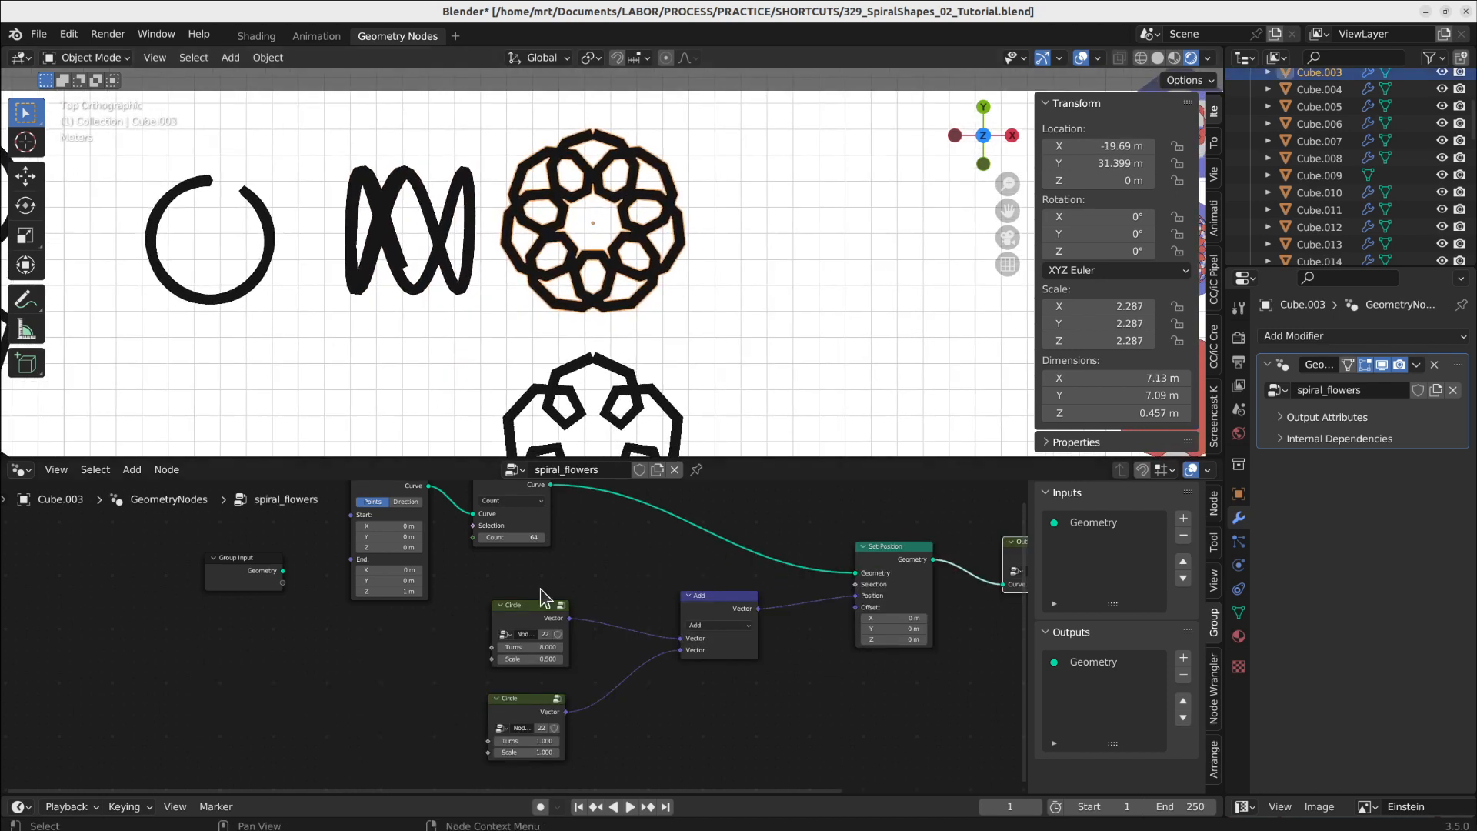
mouse_move(540, 589)
middle_down()
mouse_move(555, 623)
mouse_move(550, 587)
middle_up()
drag(509, 629, 494, 602)
drag(507, 737, 498, 693)
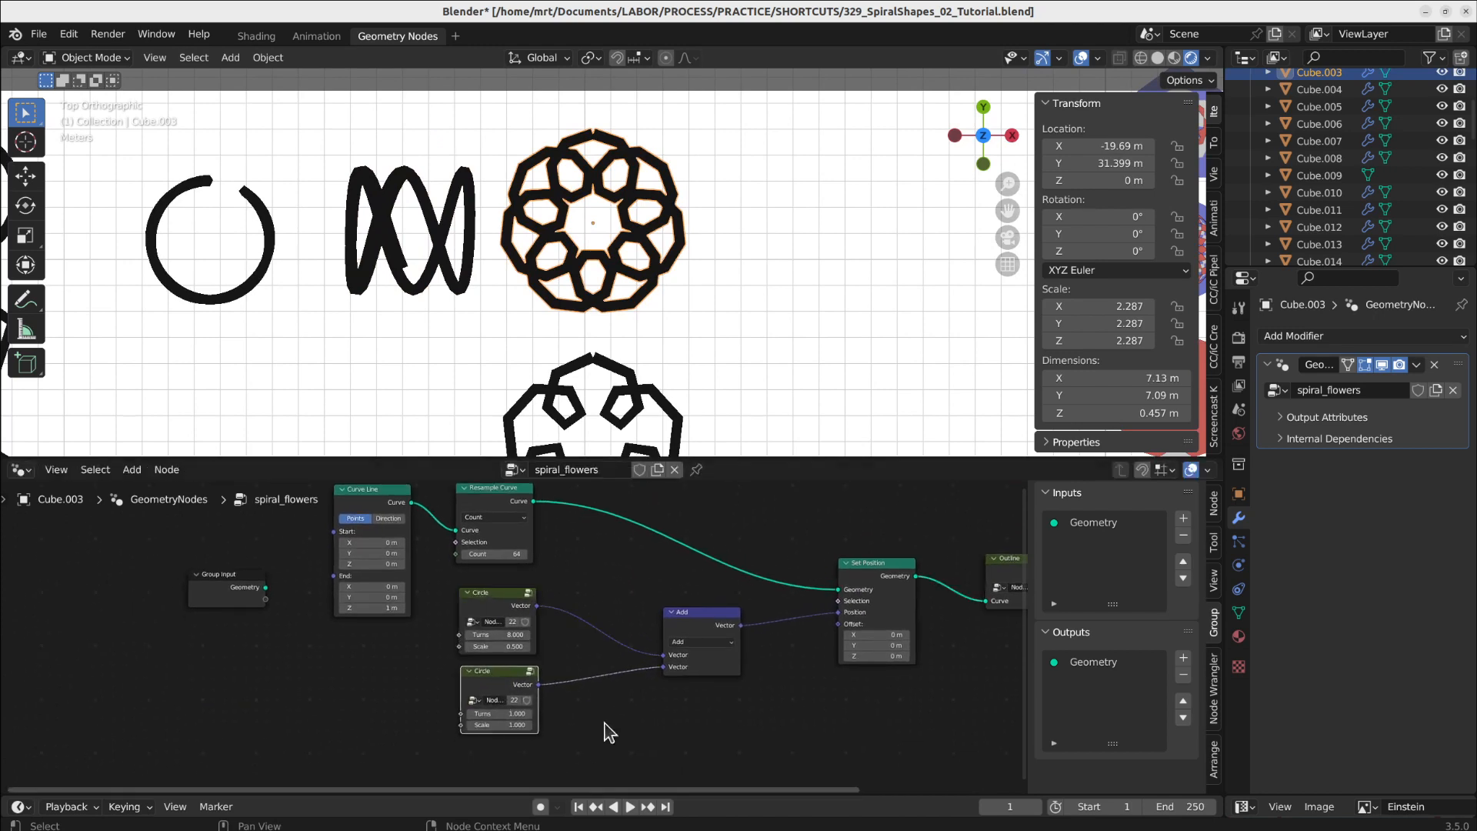
drag(705, 618, 670, 606)
Step: Enter the Circle node group with 8 turns and examine its Multiply, Sine, Cosine and Scale nodes, nudging Combine XYZ toward Sine and Cosine
click(489, 607)
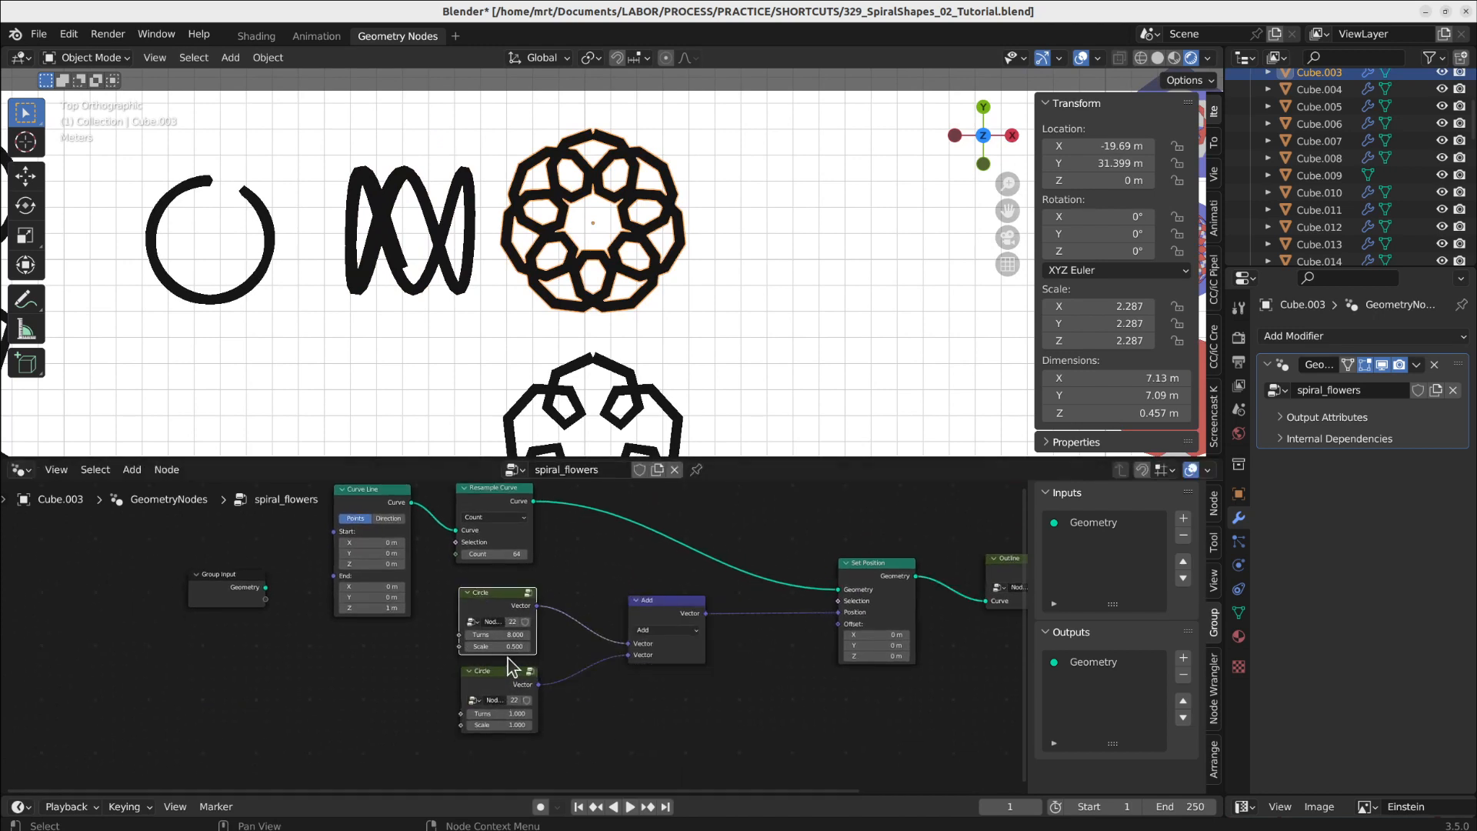
key(Tab)
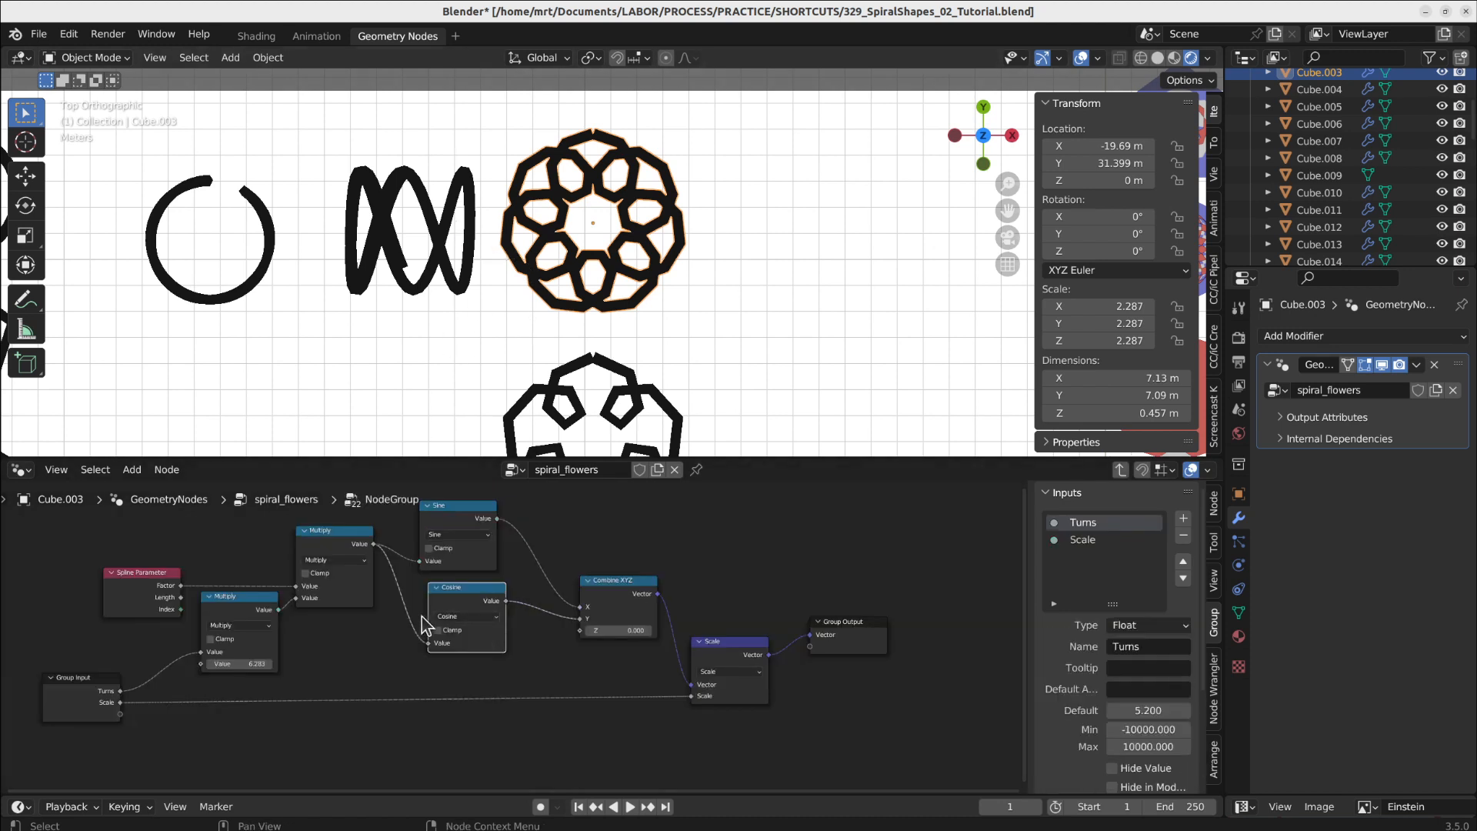
drag(508, 615, 511, 623)
click(284, 627)
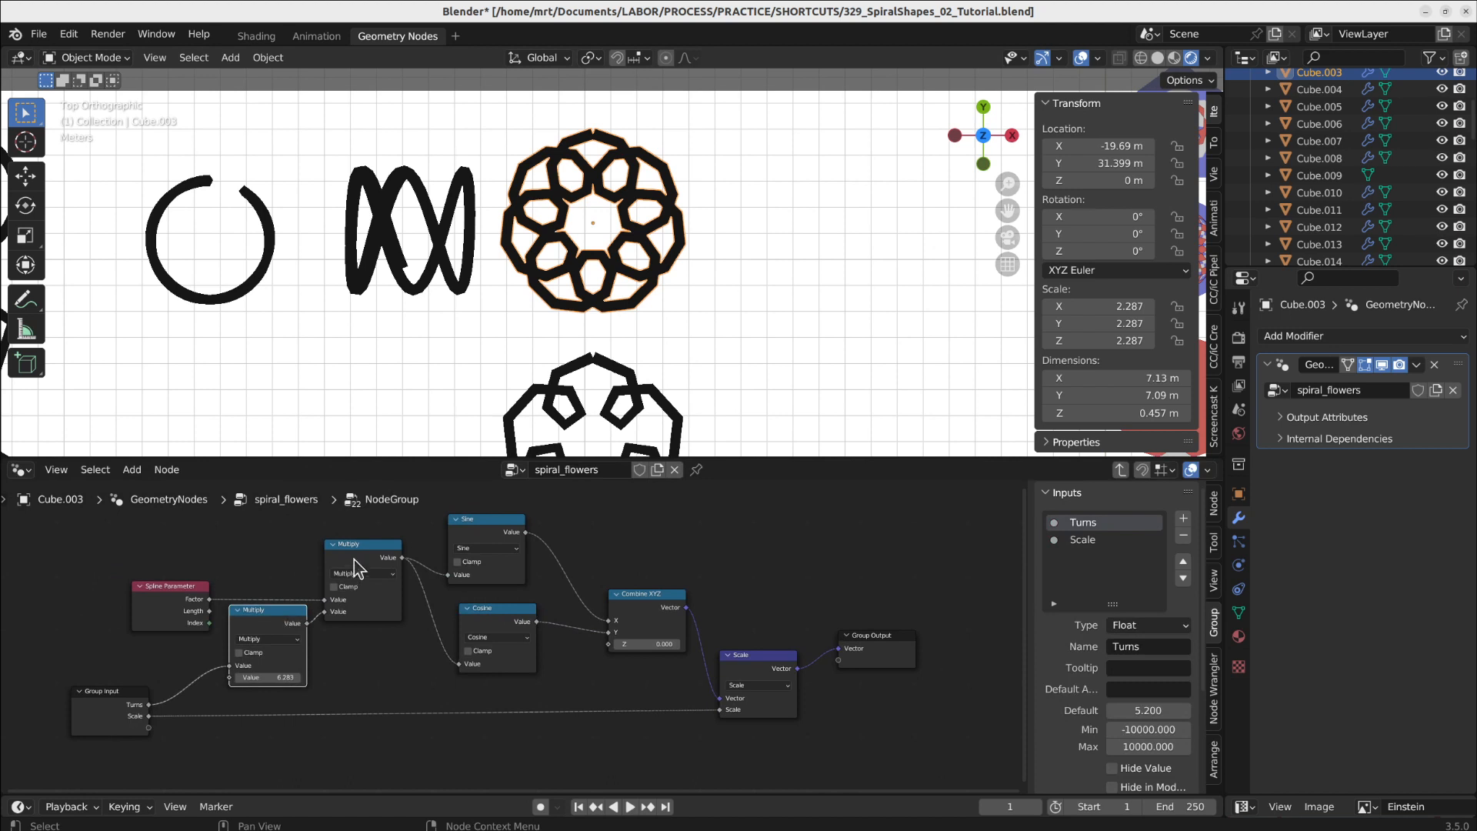
click(484, 562)
click(491, 615)
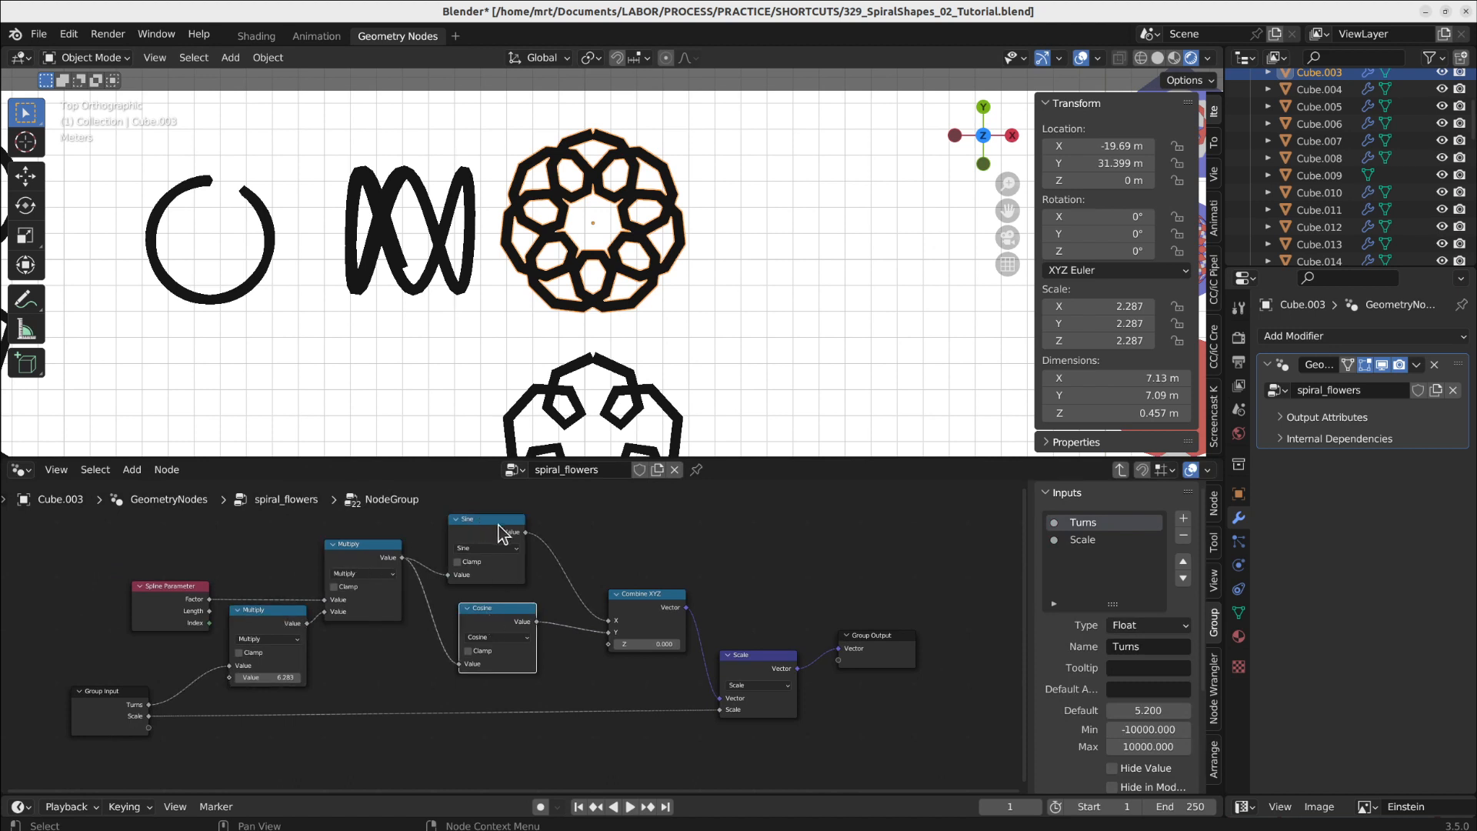
click(501, 532)
click(658, 625)
drag(658, 615, 636, 611)
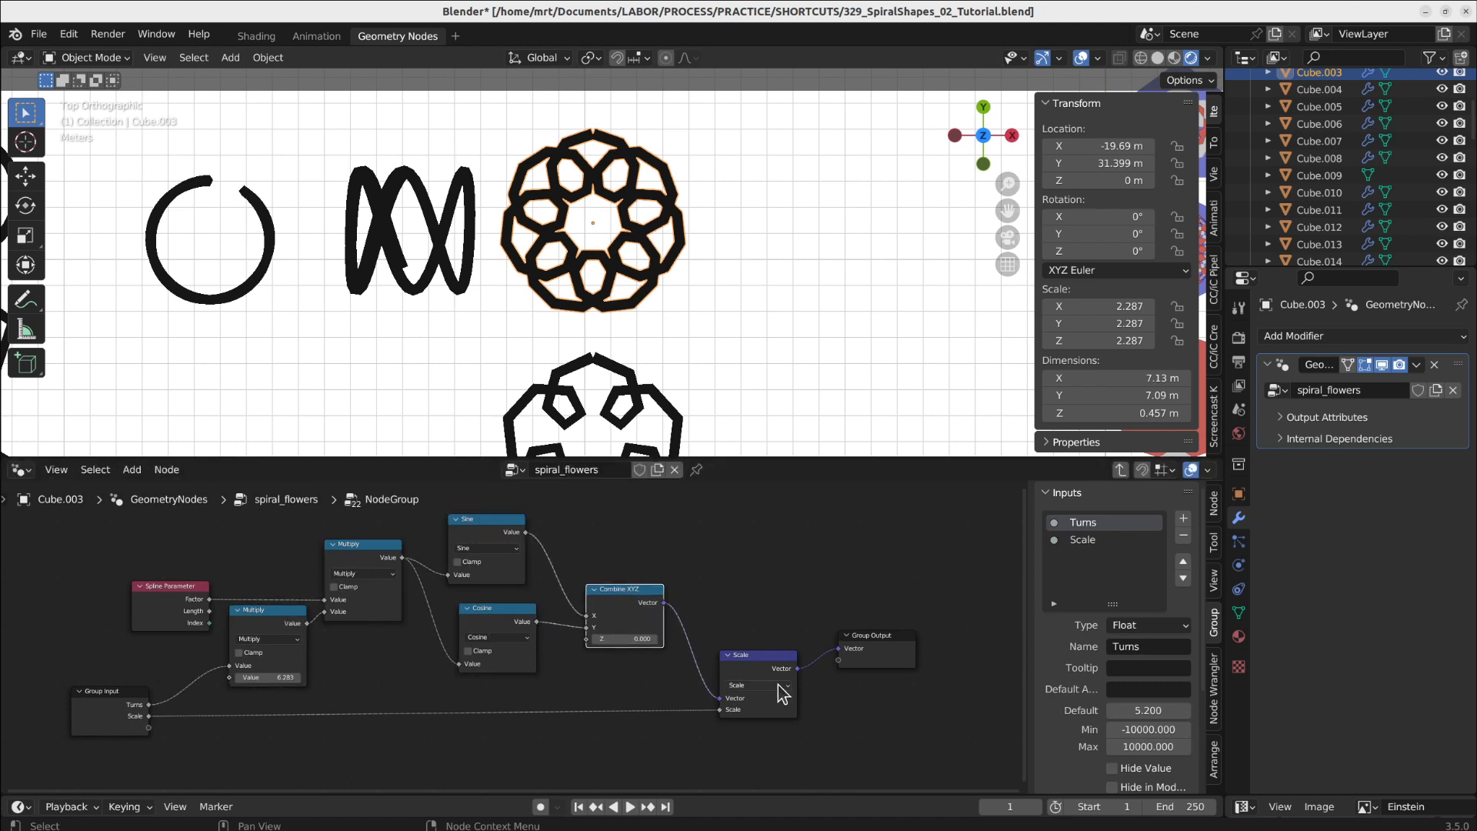
click(760, 710)
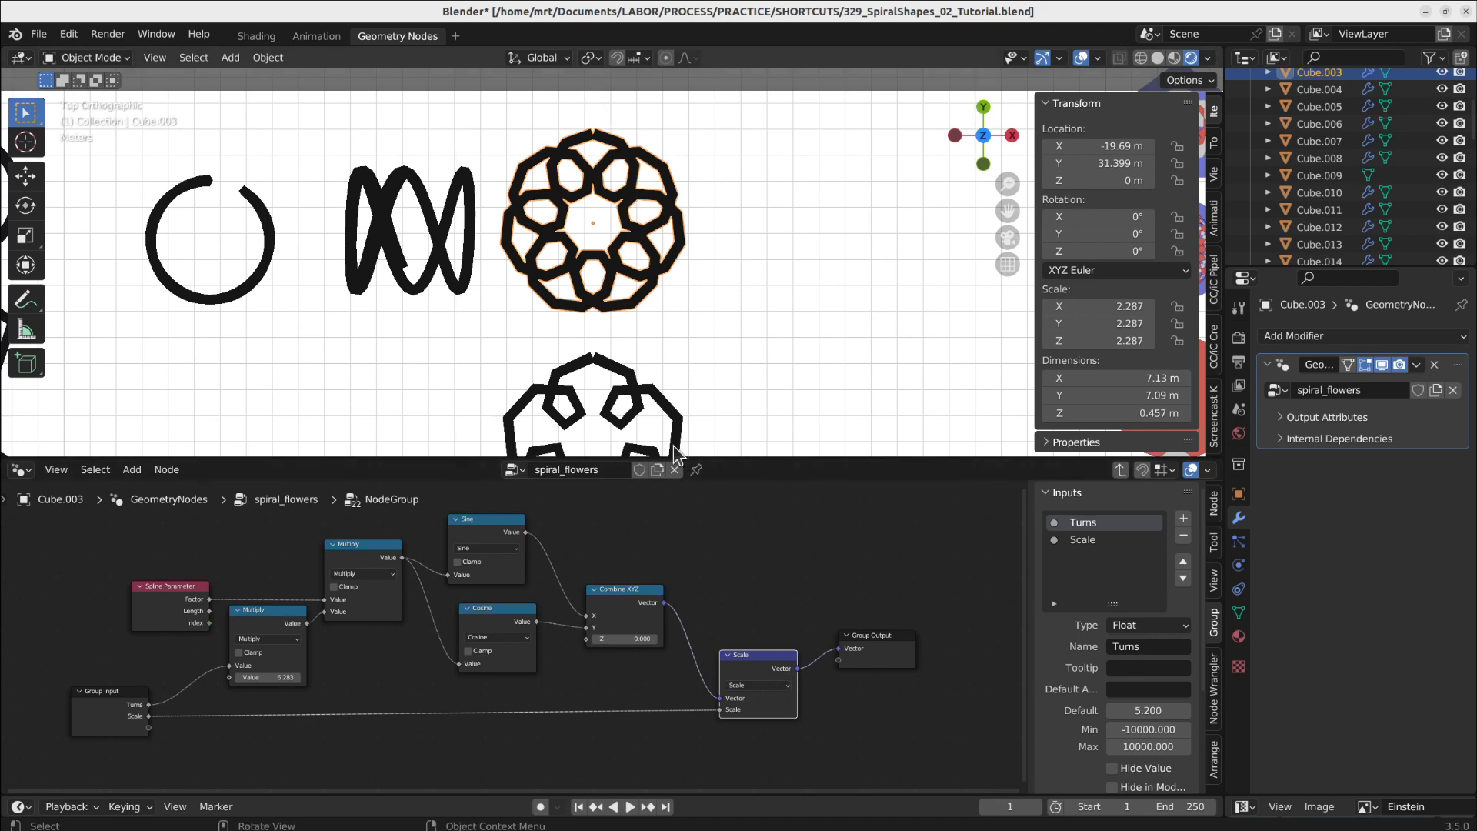
Step: Return to the spiral_flowers tree and move the Set Position and Outline nodes closer to the Add node
key(Tab)
key(Tab)
shift+middle_drag(618, 433, 626, 367)
key(Tab)
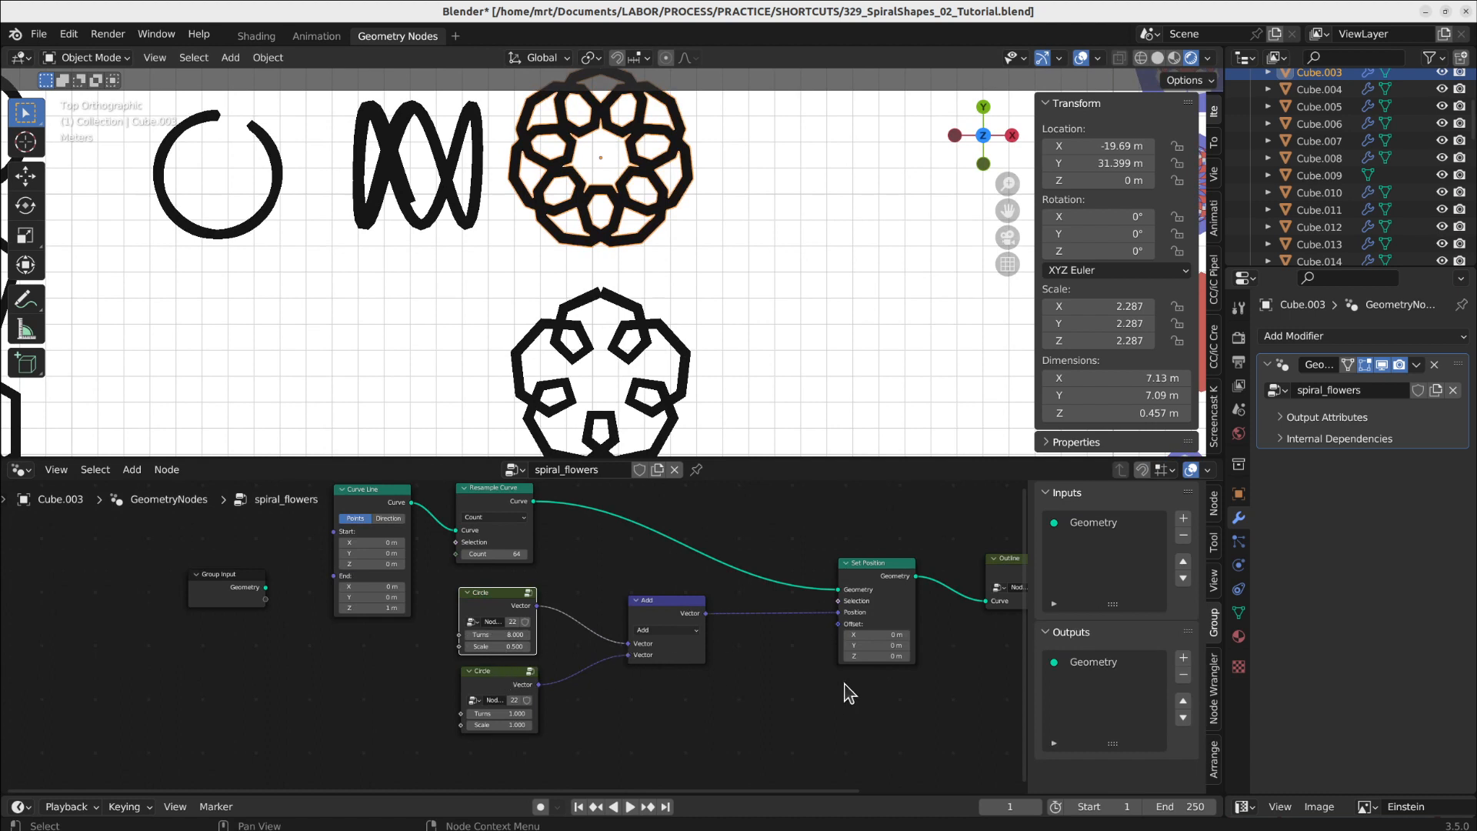
middle_drag(850, 694, 639, 711)
drag(665, 601, 566, 595)
drag(841, 591, 803, 591)
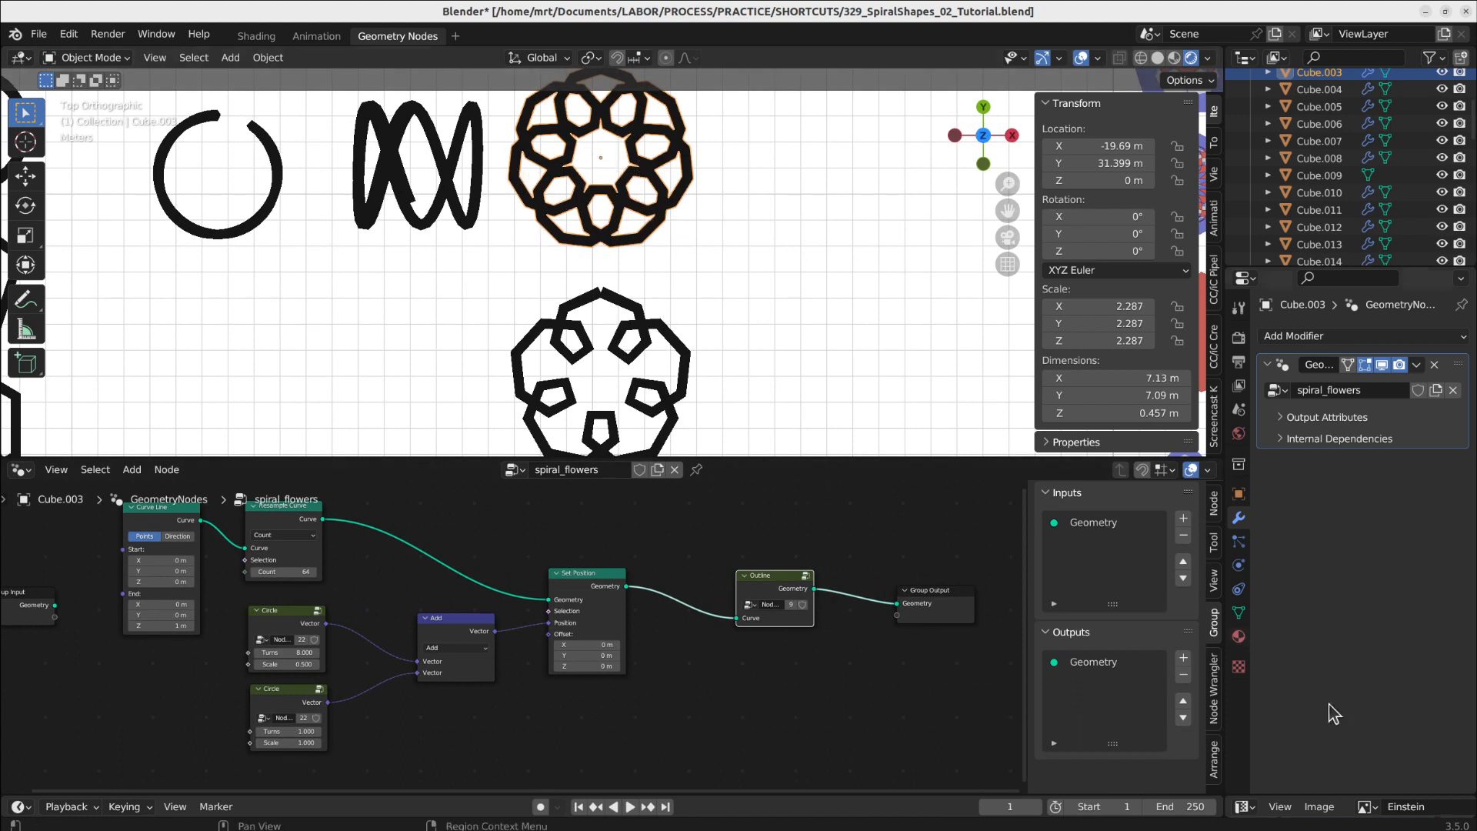
Step: Enlarge the image editor and switch its displayed image from Einstein to Erindale
drag(1368, 794, 1269, 600)
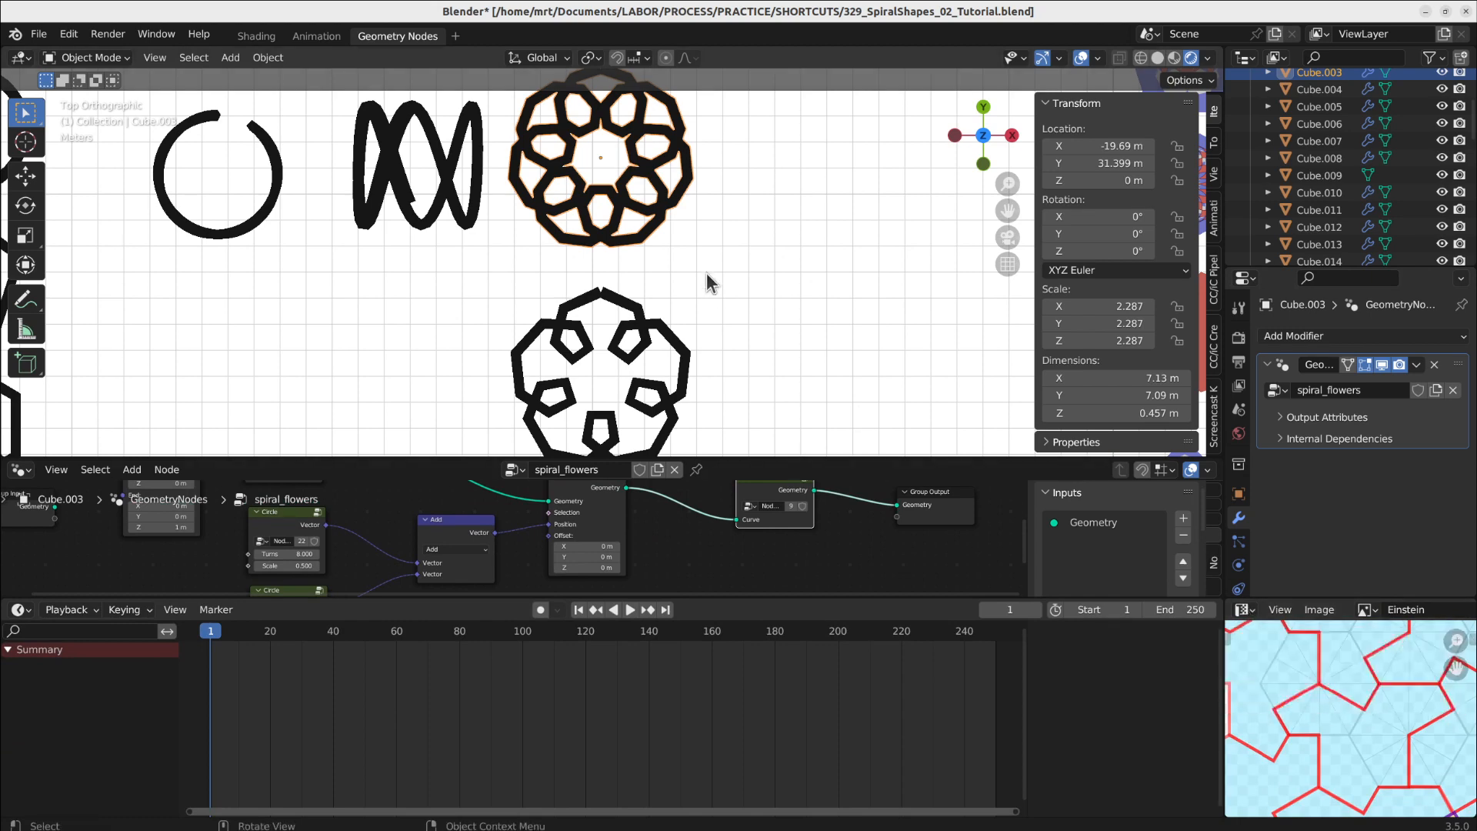
click(1244, 612)
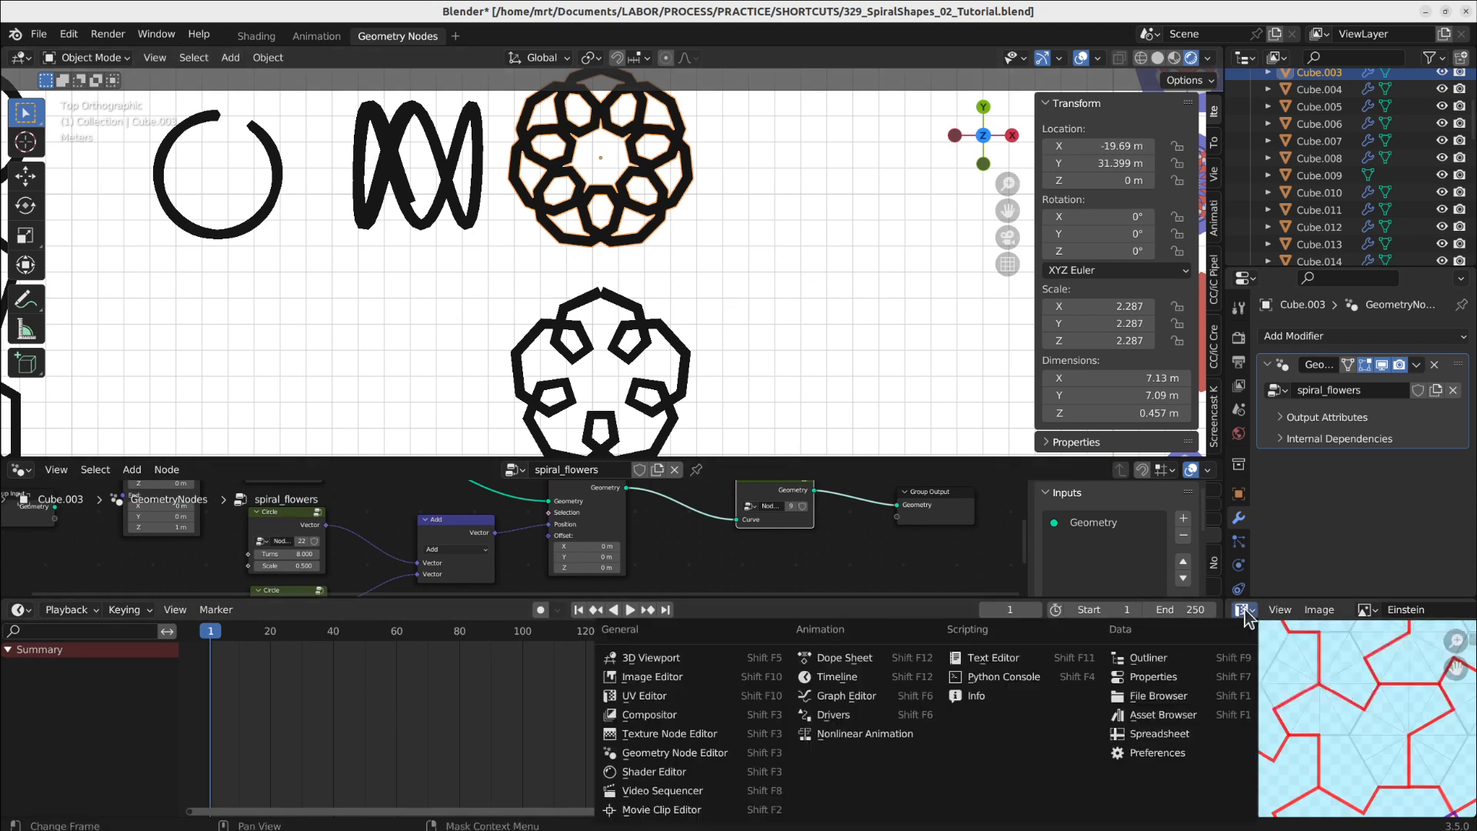
click(1363, 610)
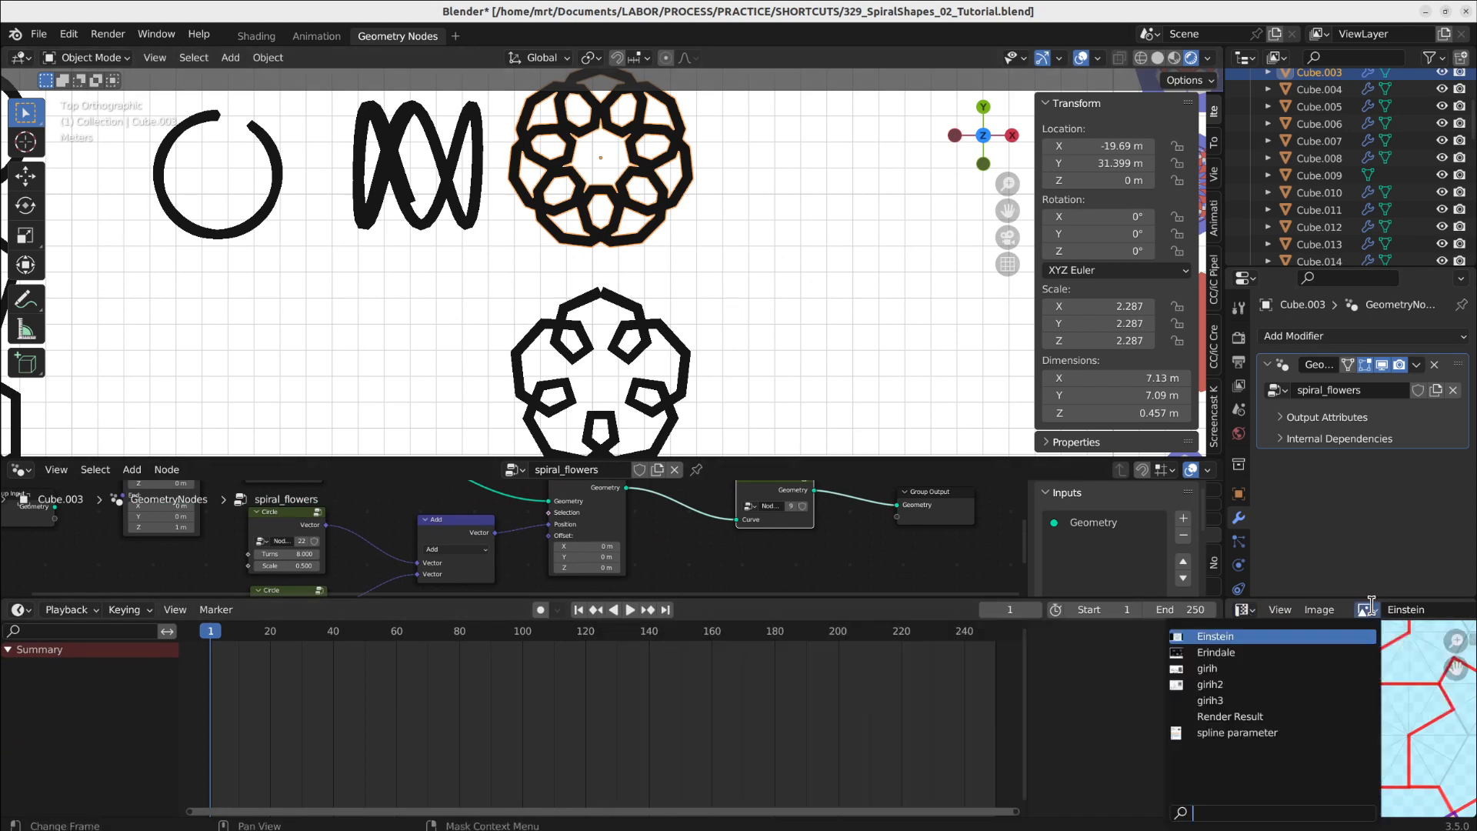
click(1356, 658)
Step: View the Erindale spirograph reference image full-screen, restore the layout, and show the whole set of shapes in the viewport
key(ctrl+space)
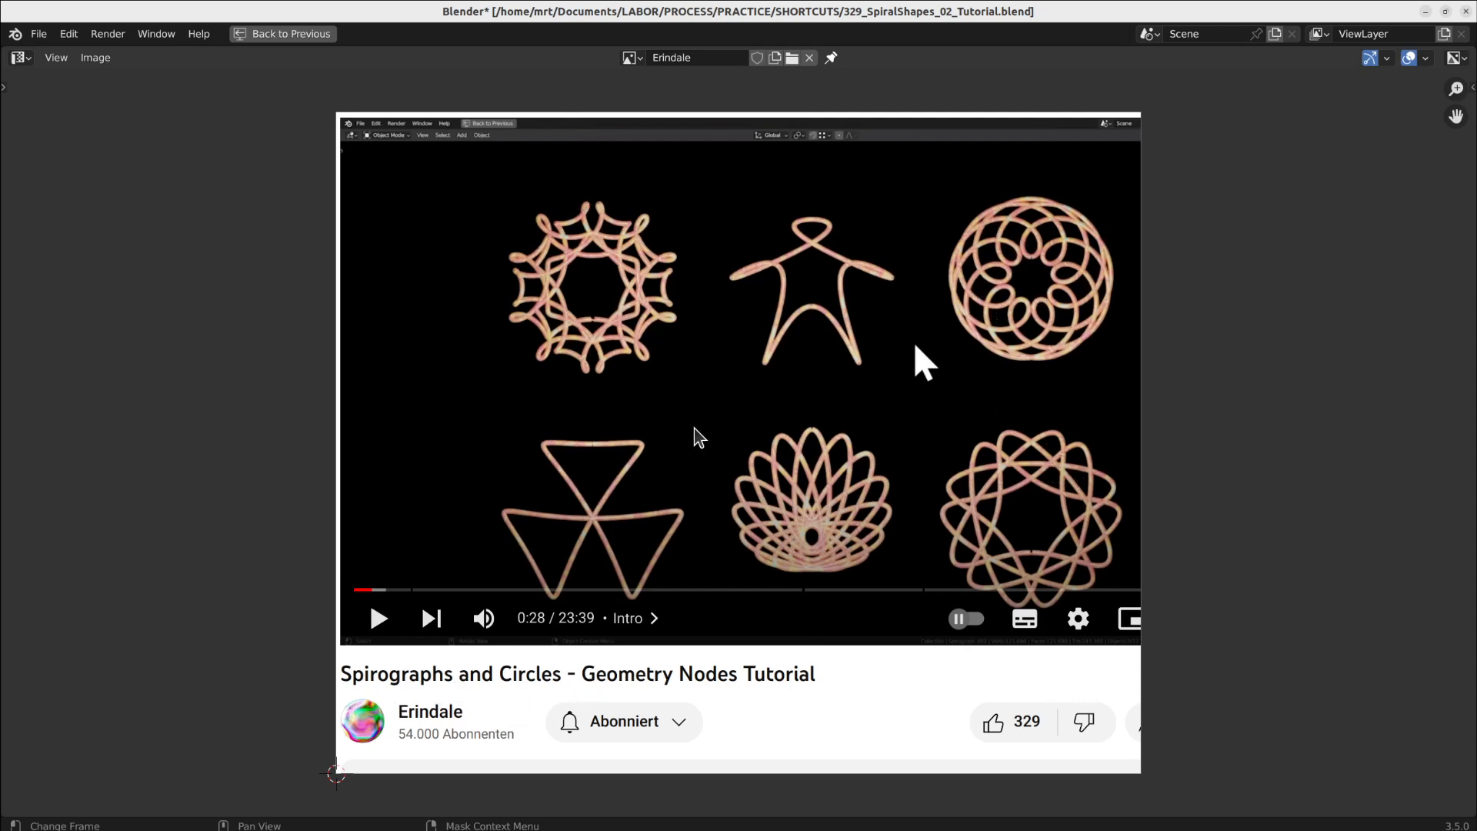
key(ctrl)
key(ctrl+space)
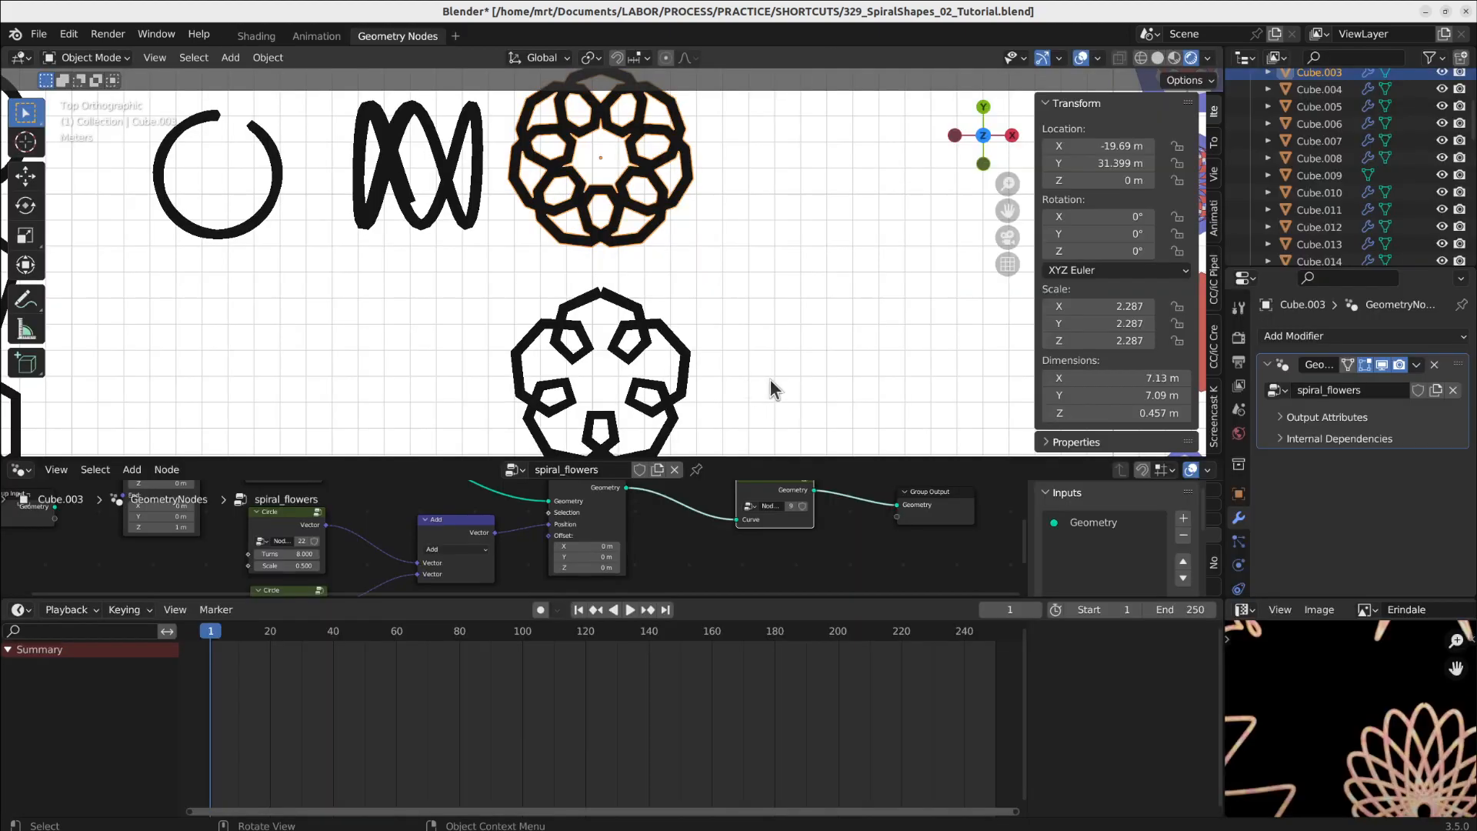
scroll(794, 286, down, 2)
shift+middle_drag(676, 344, 637, 321)
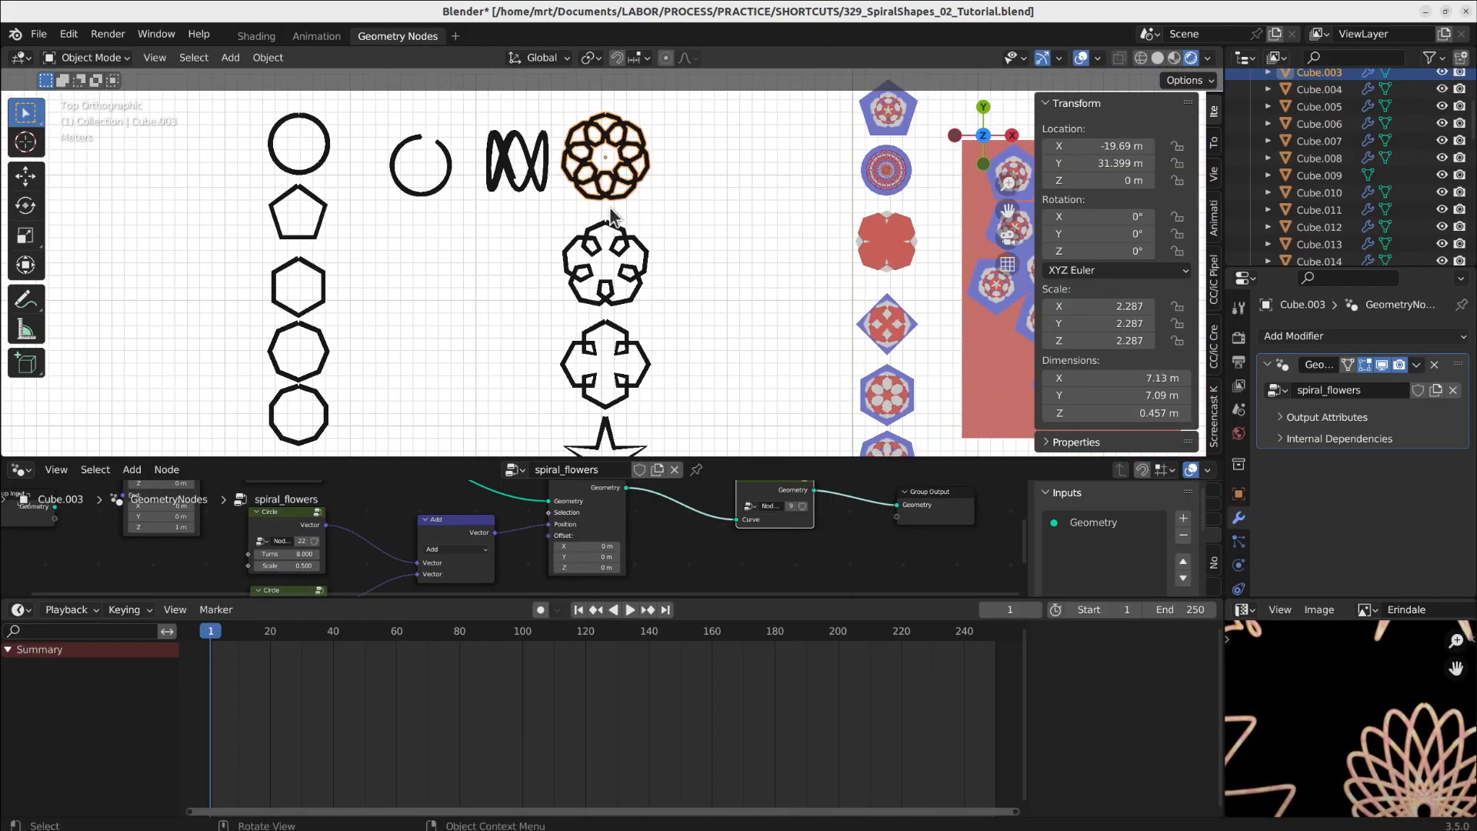
Step: Look over the outlined curves and the coloured pentagon tiling, and select the five-looped flower curve below the top flower
shift+middle_drag(697, 262, 492, 260)
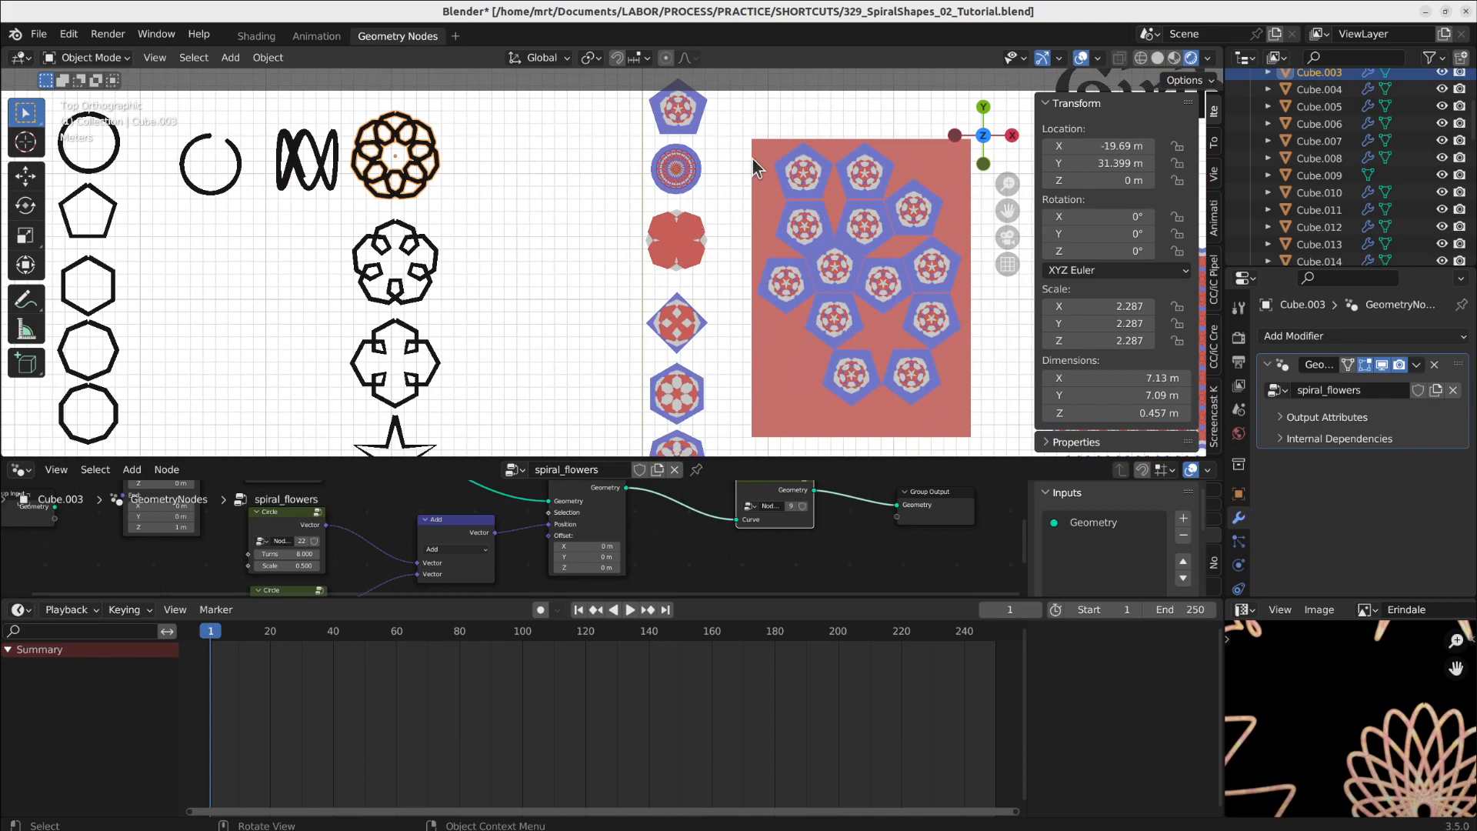
shift+middle_drag(867, 245, 680, 232)
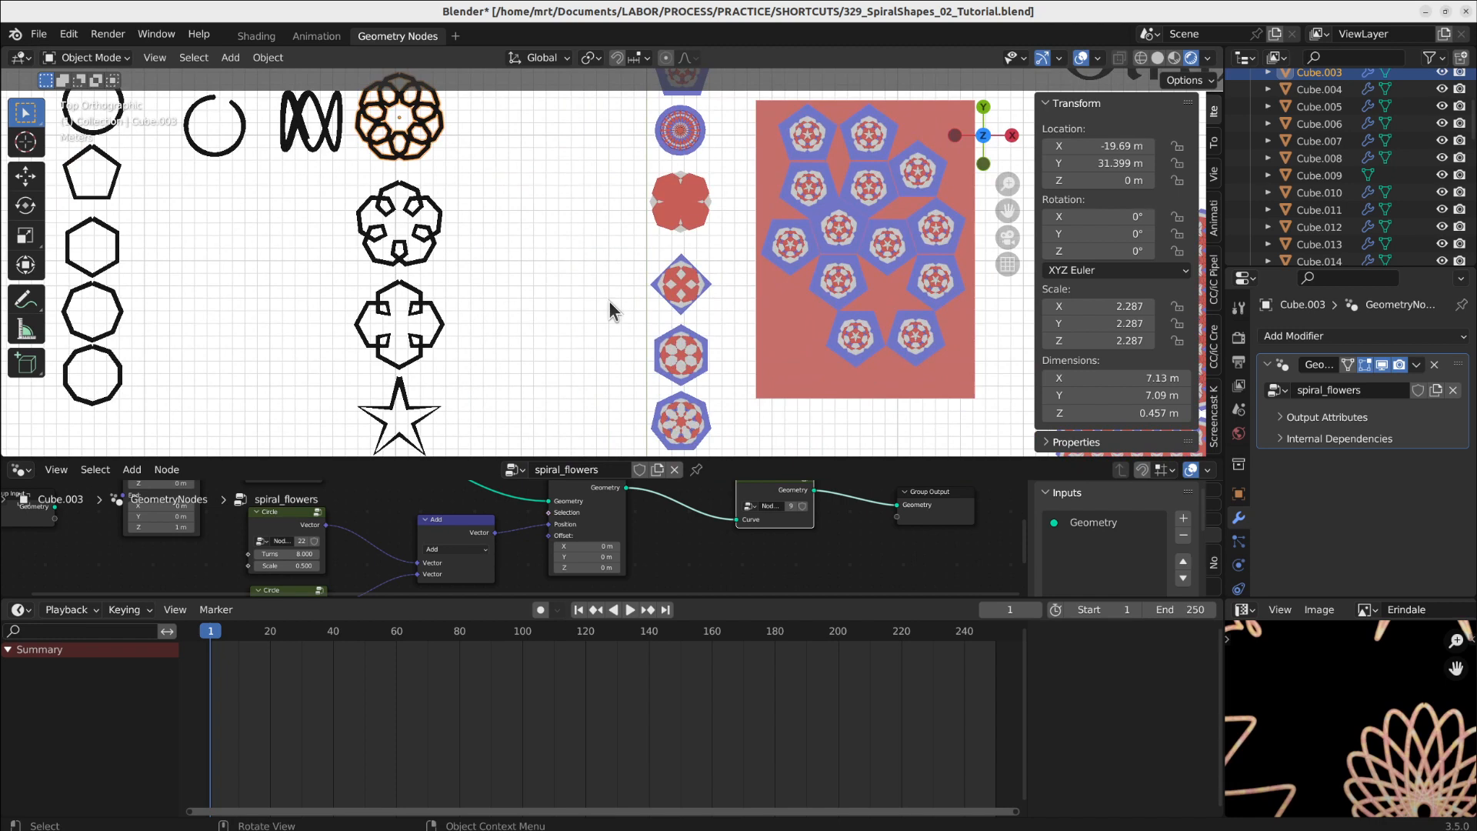
shift+middle_drag(524, 317, 684, 242)
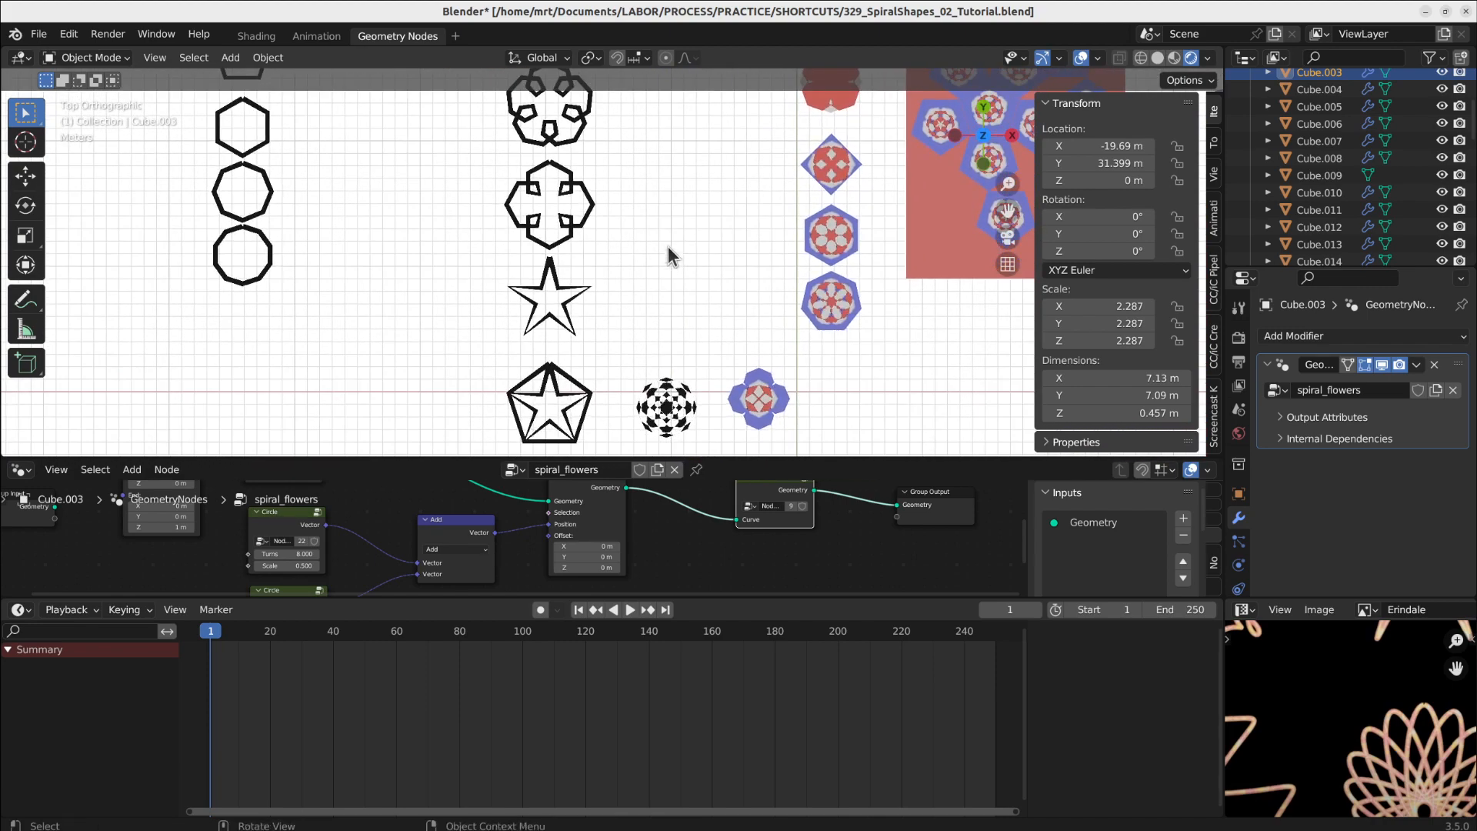
shift+middle_drag(617, 187, 634, 267)
click(576, 202)
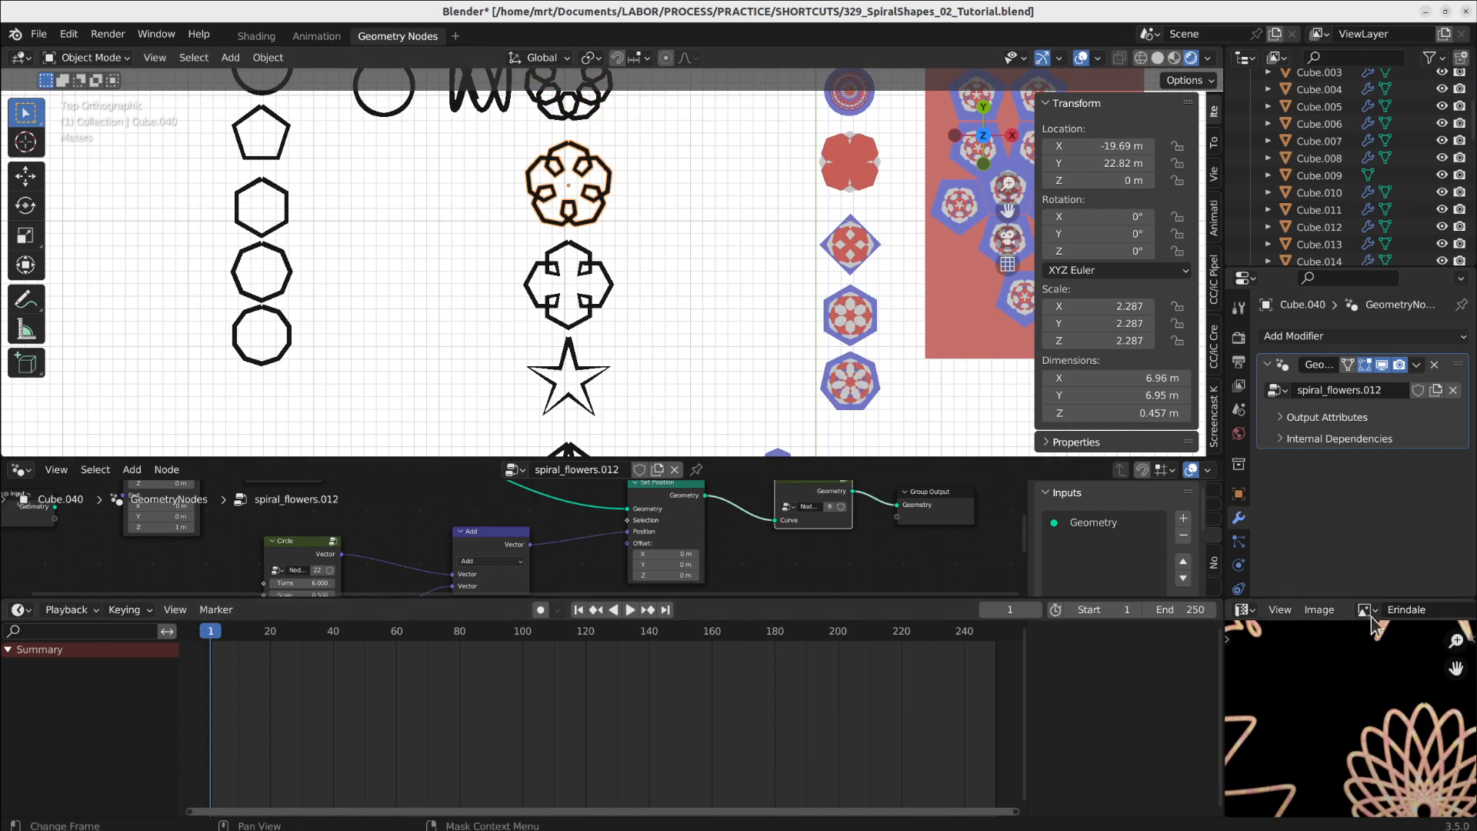
Step: Enlarge the node editor by shrinking the timeline and properties area, and enlarge the selected flower and its spiral_flowers.012 nodes
drag(1368, 593, 1368, 798)
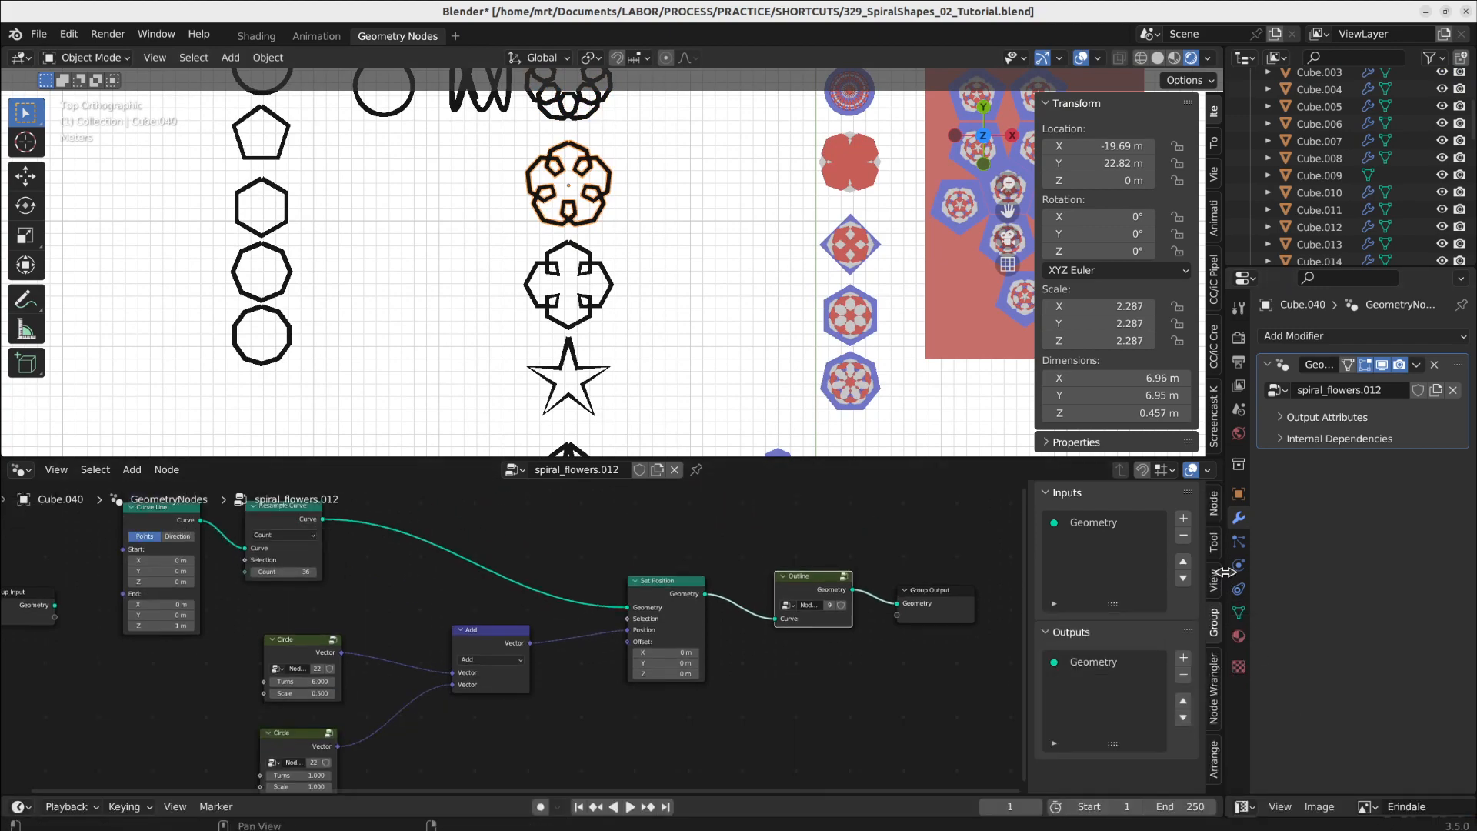
drag(1226, 572, 1322, 572)
scroll(583, 195, up, 5)
middle_drag(433, 594, 724, 609)
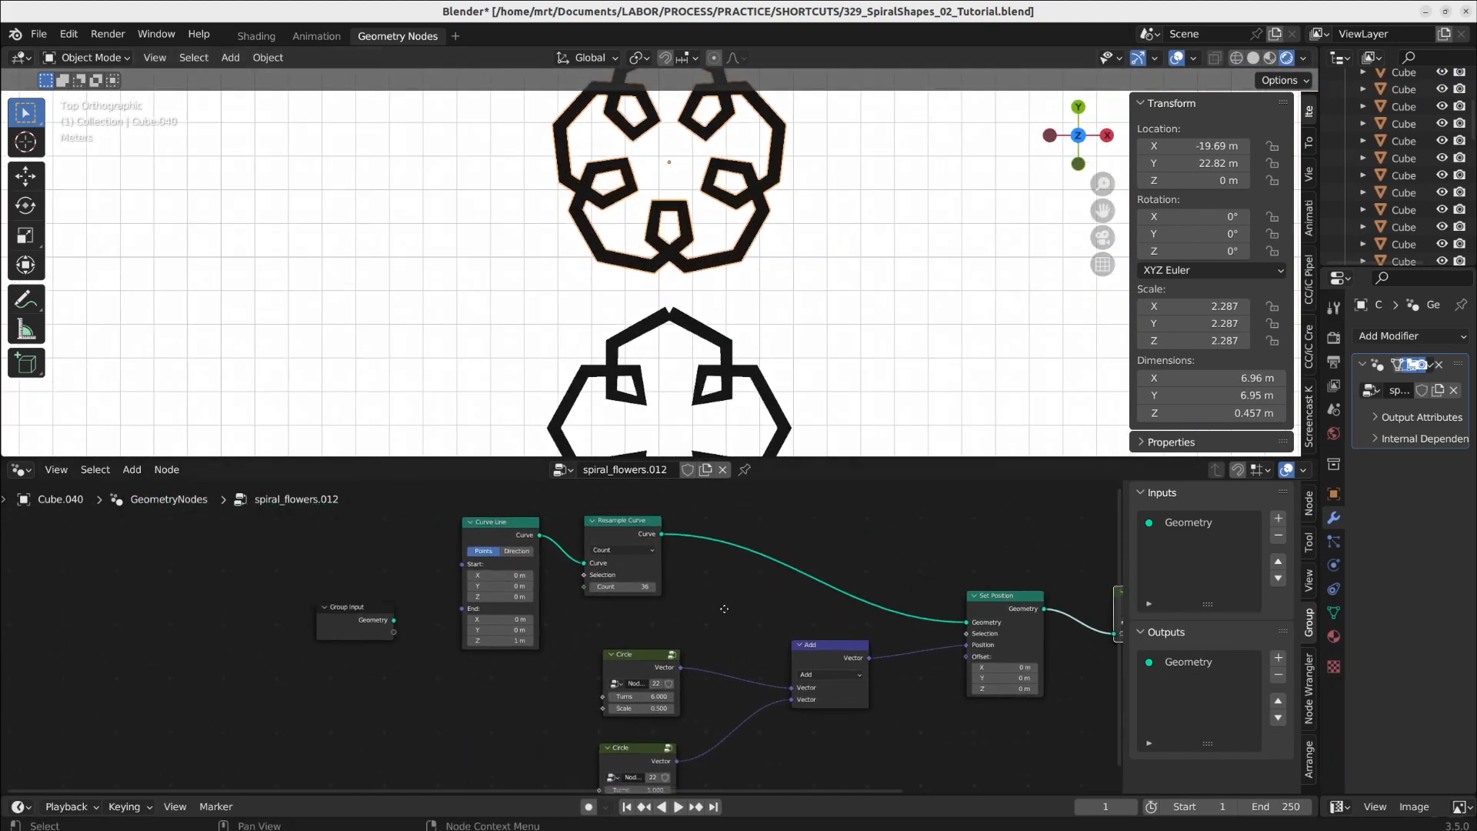
scroll(658, 592, up, 2)
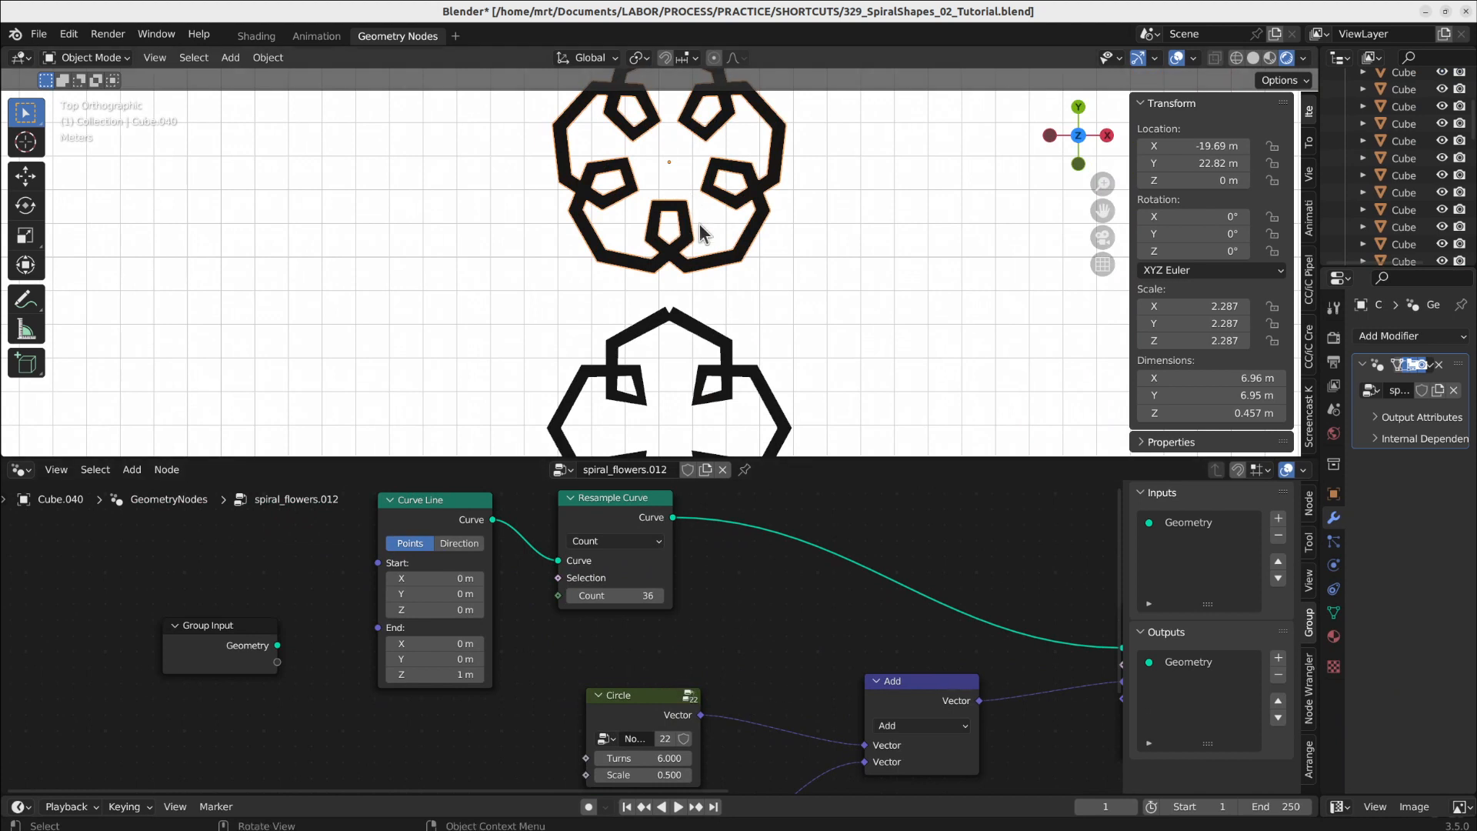
Step: Frame the selected flower and vary the Turns of its half-scale Circle group through 5 and 6.3, ending at 8
middle_drag(652, 757, 663, 648)
drag(663, 648, 760, 660)
middle_drag(708, 745, 704, 680)
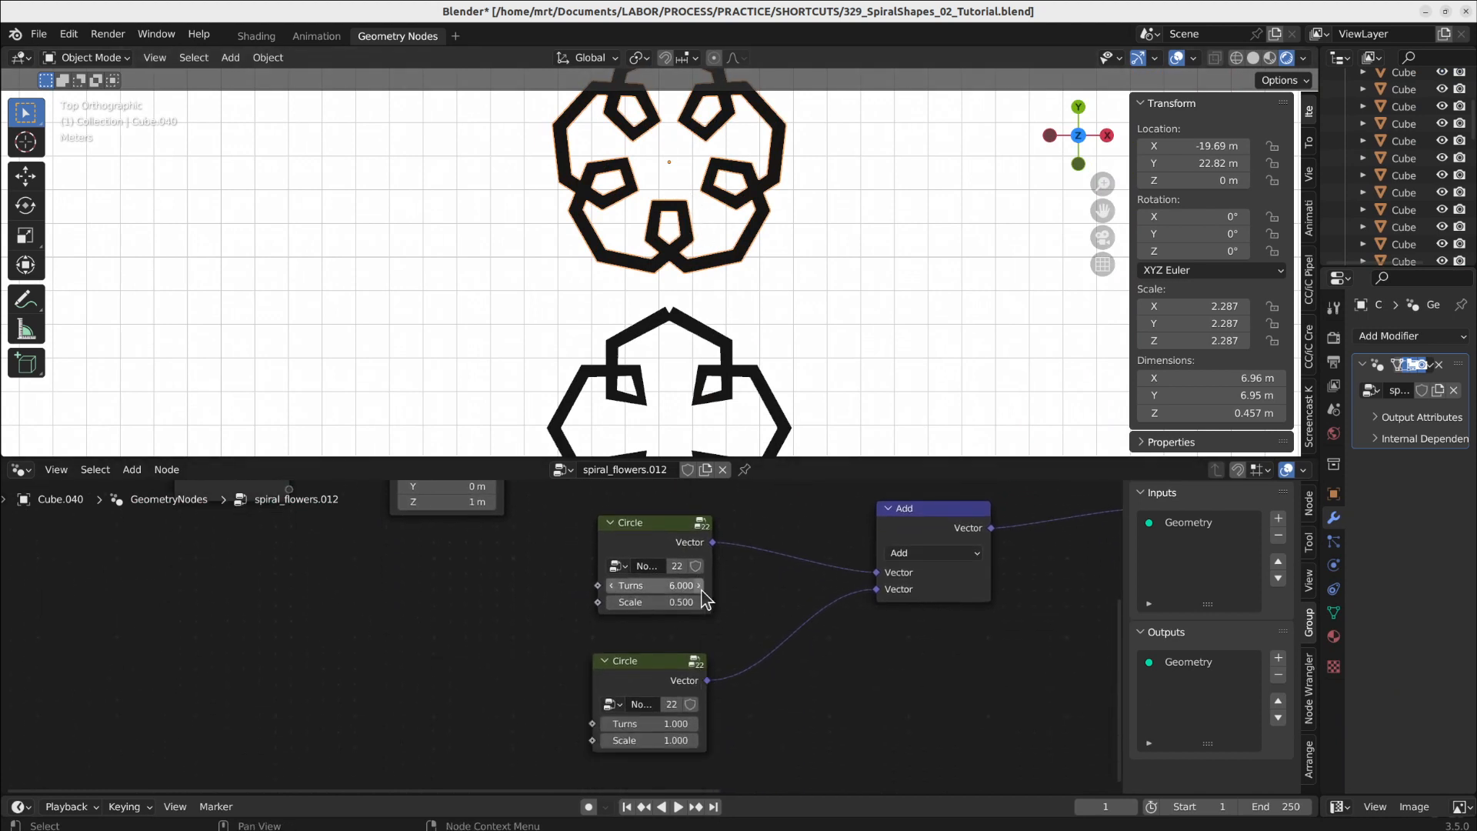
key(KP_Decimal)
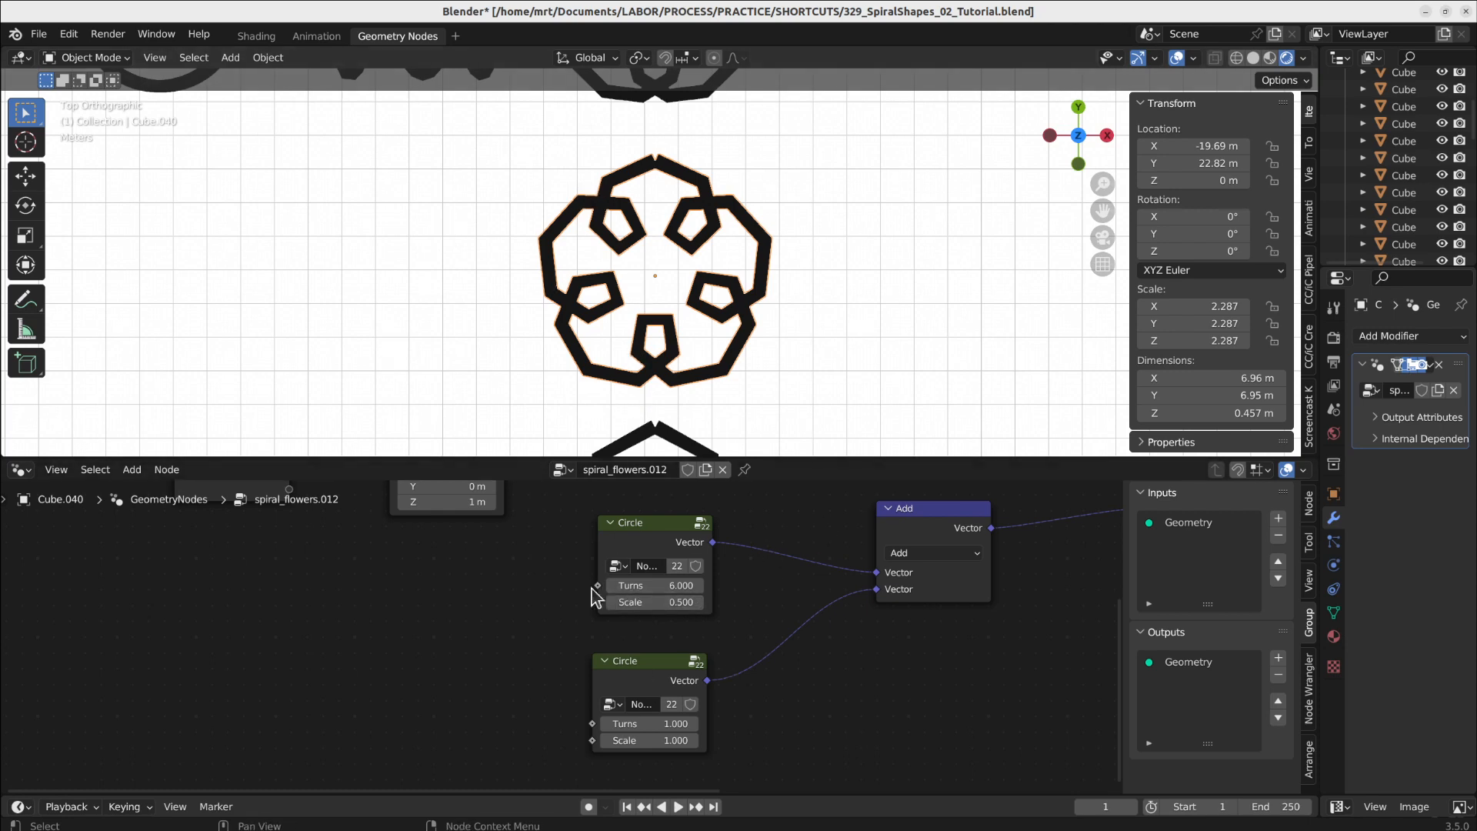
click(611, 588)
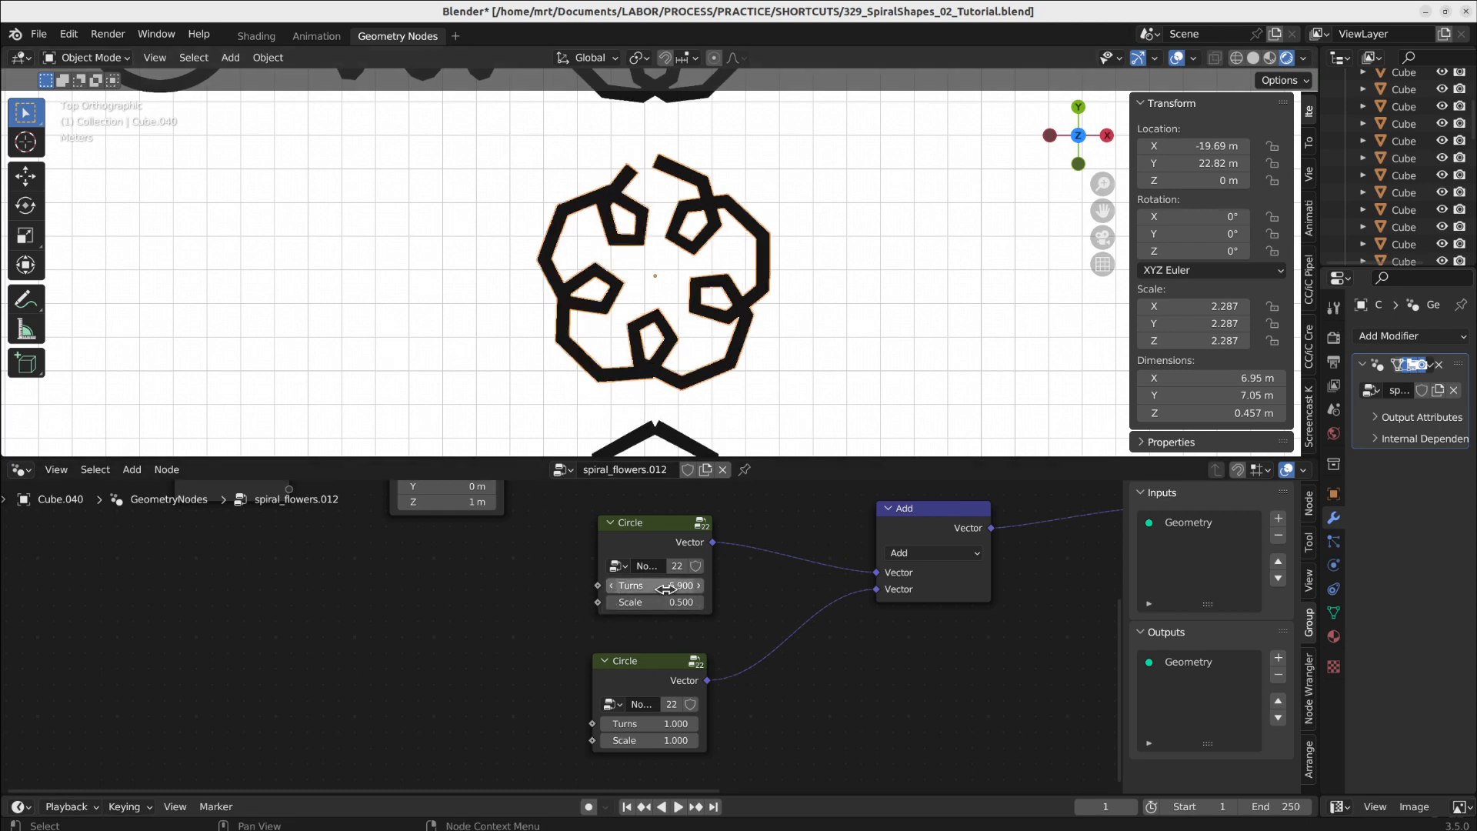
click(698, 588)
drag(661, 590, 609, 590)
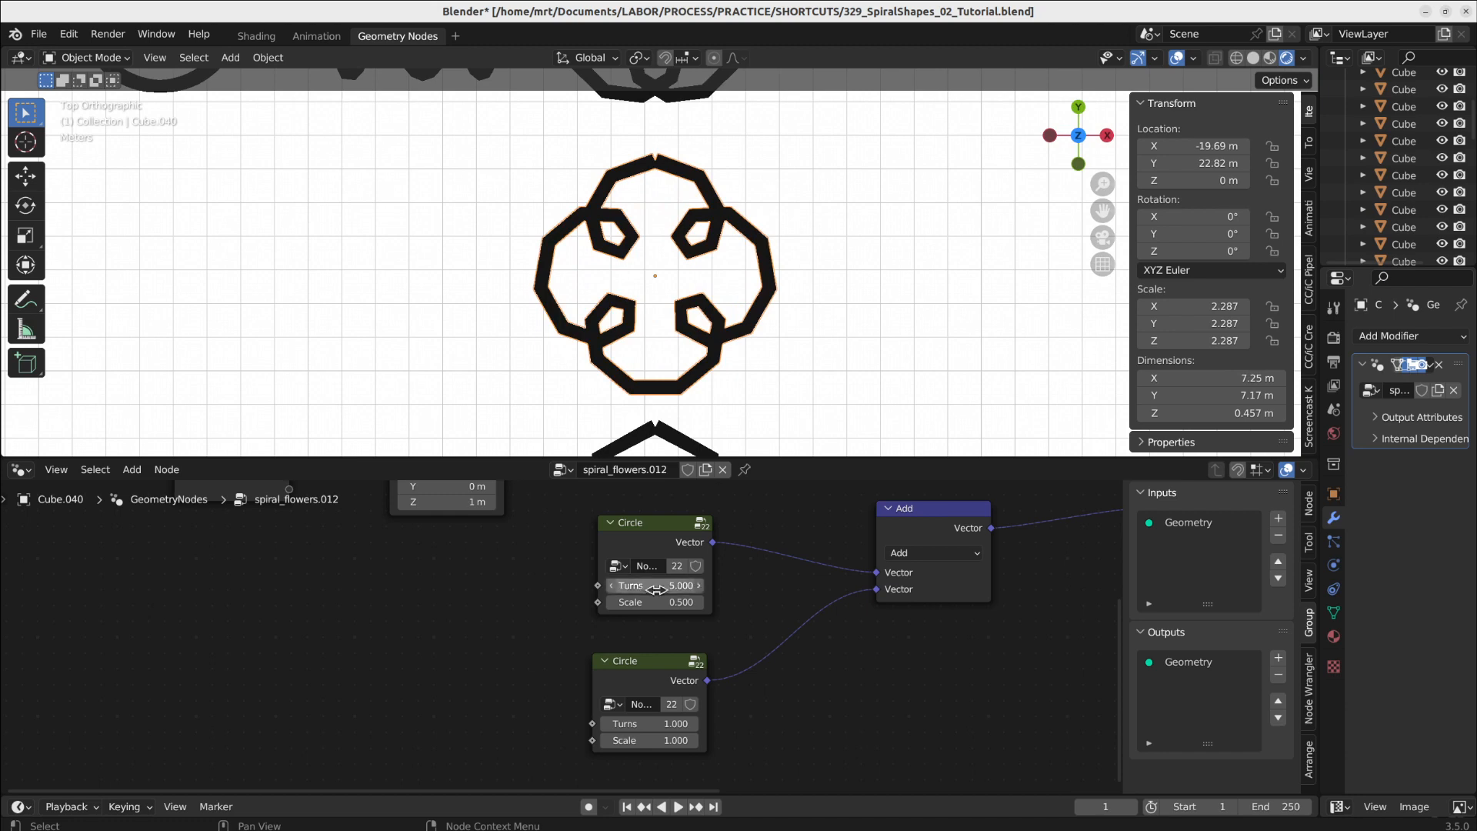
mouse_move(663, 587)
mouse_down()
mouse_move(714, 587)
mouse_move(666, 599)
mouse_up()
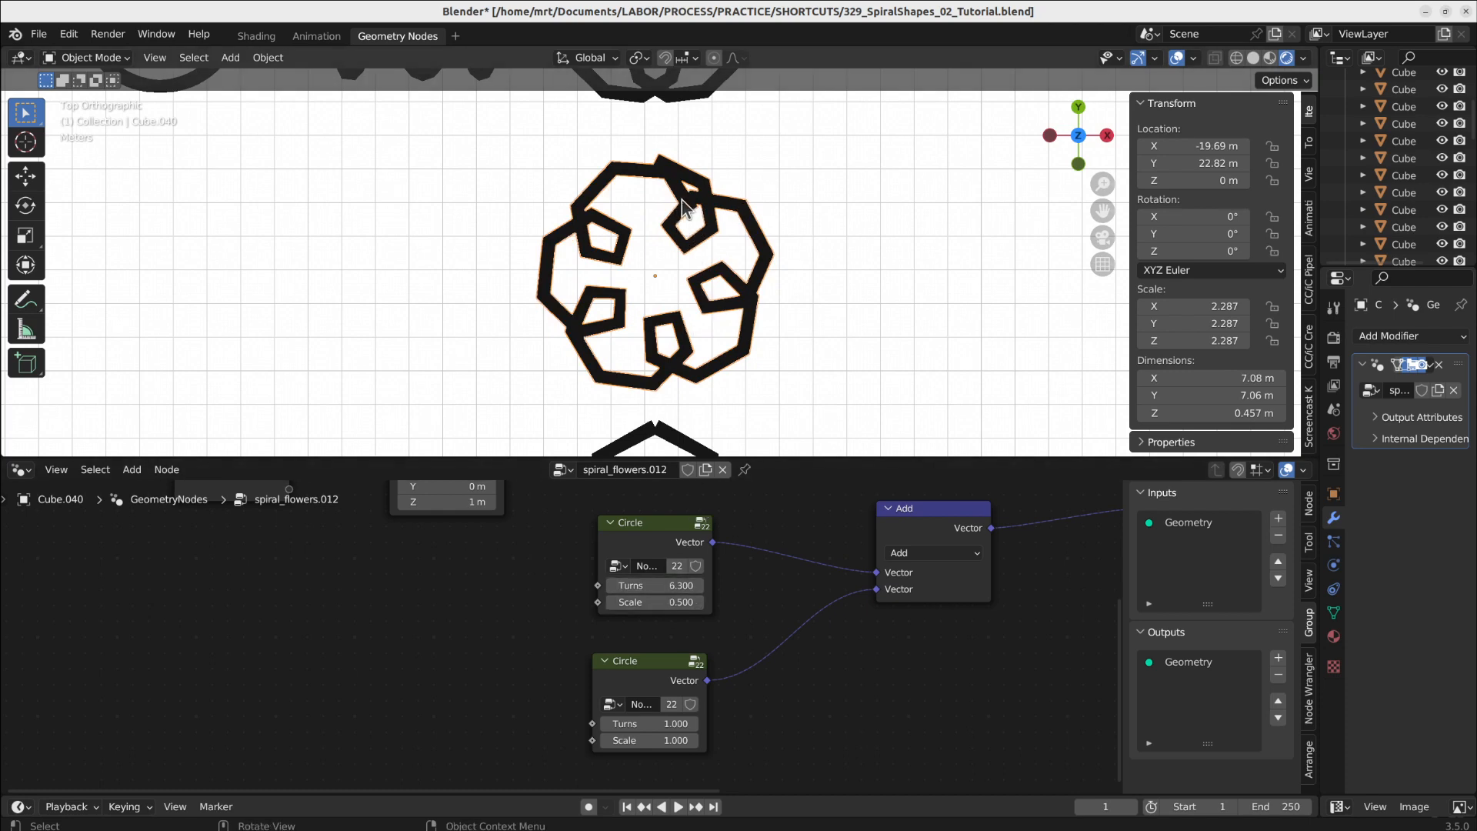
drag(654, 585, 737, 586)
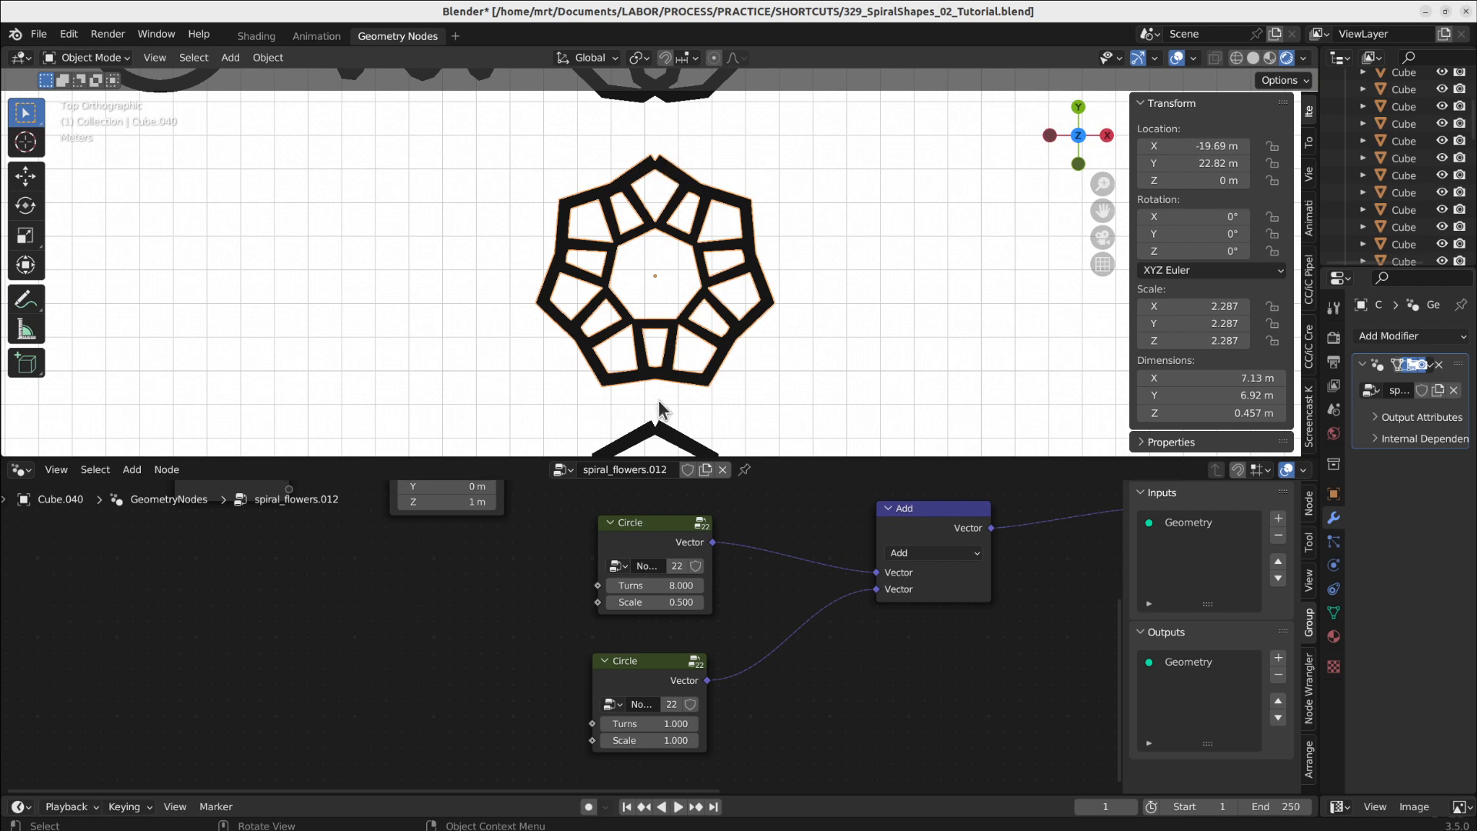
Step: Point out the two Circle groups and shift the Add node slightly lower between them and Set Position
scroll(654, 356, down, 3)
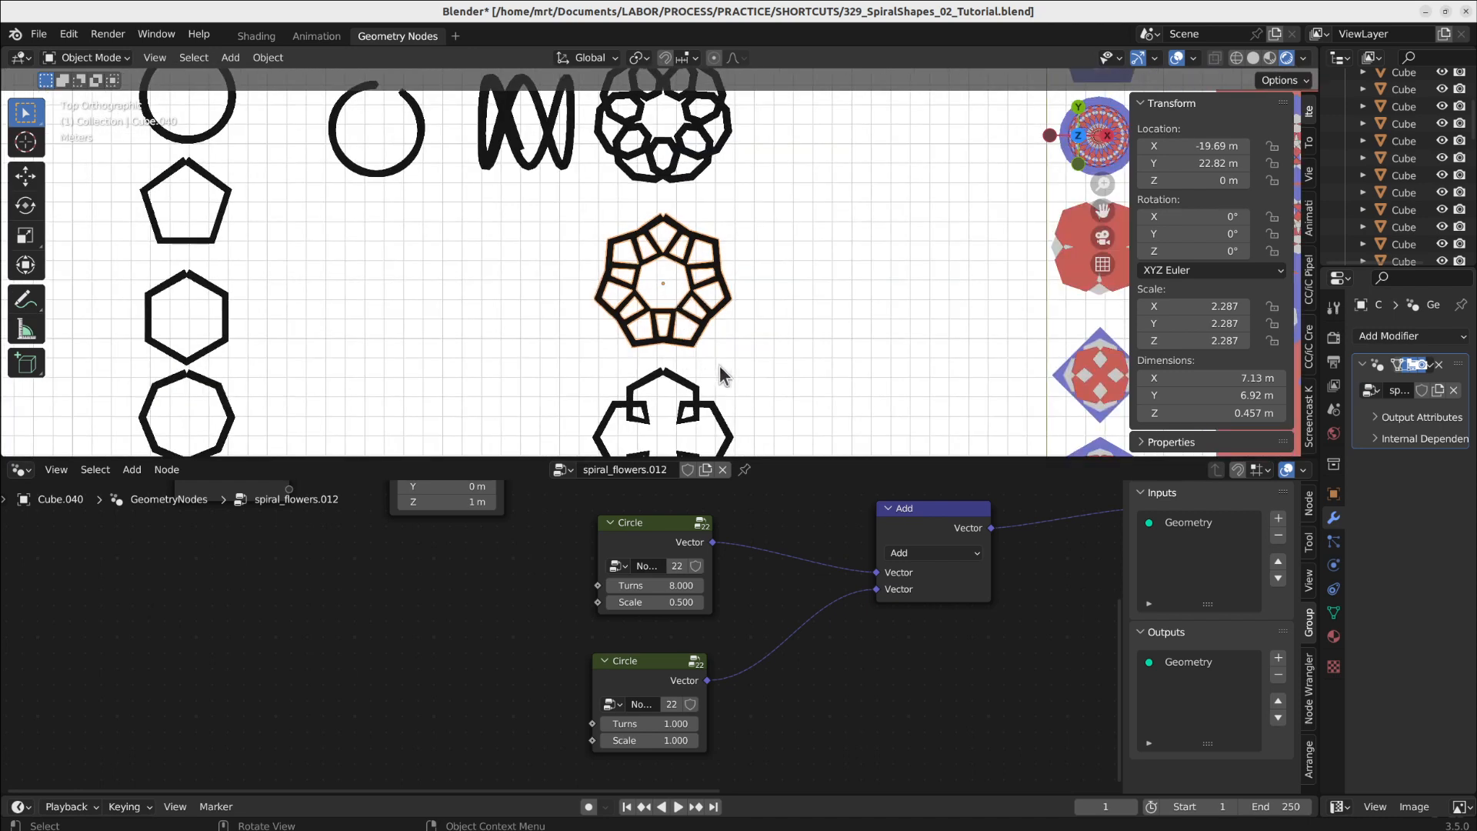
shift+middle_drag(734, 353, 697, 197)
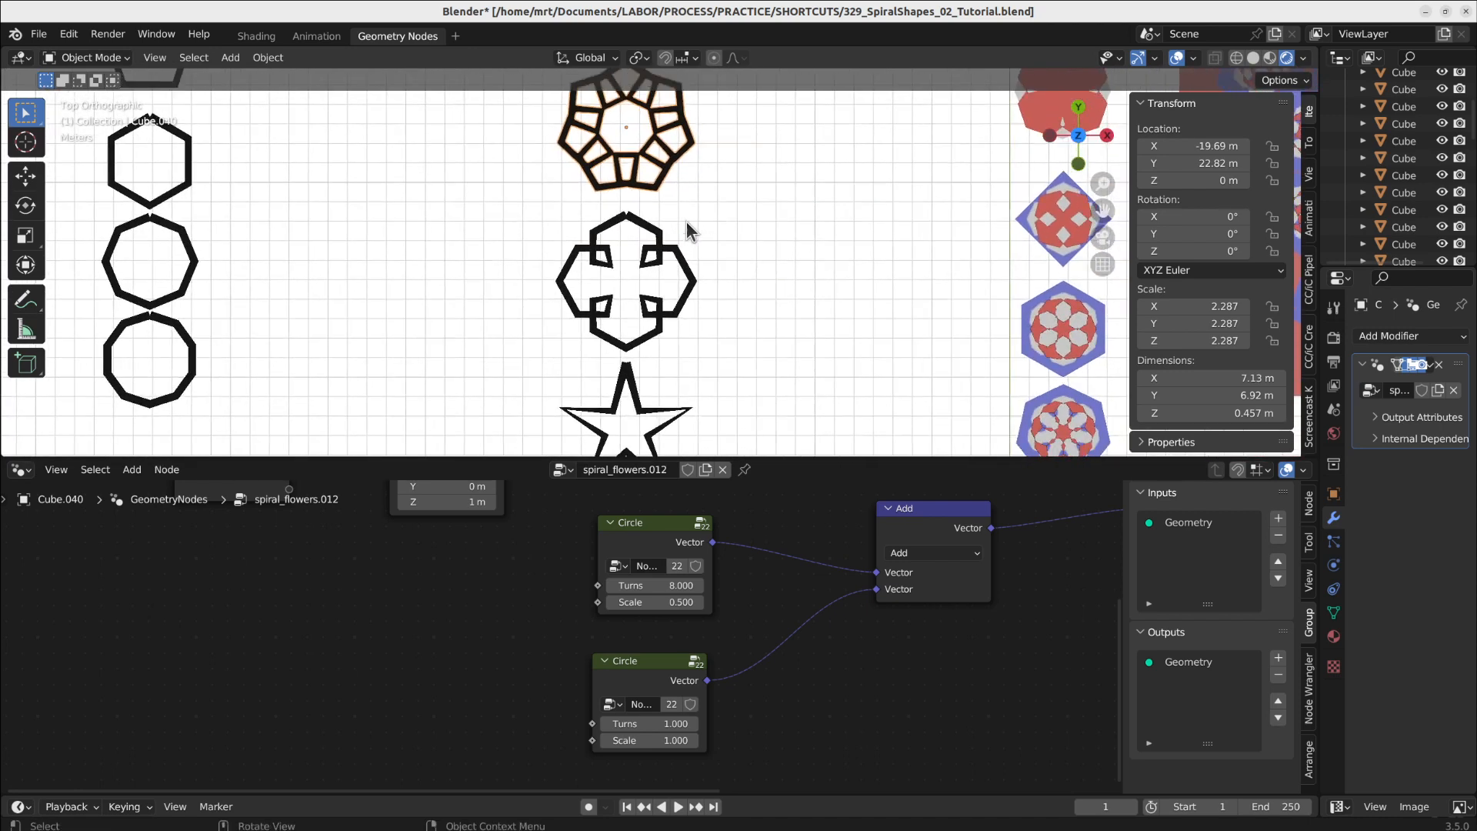
scroll(681, 227, down, 2)
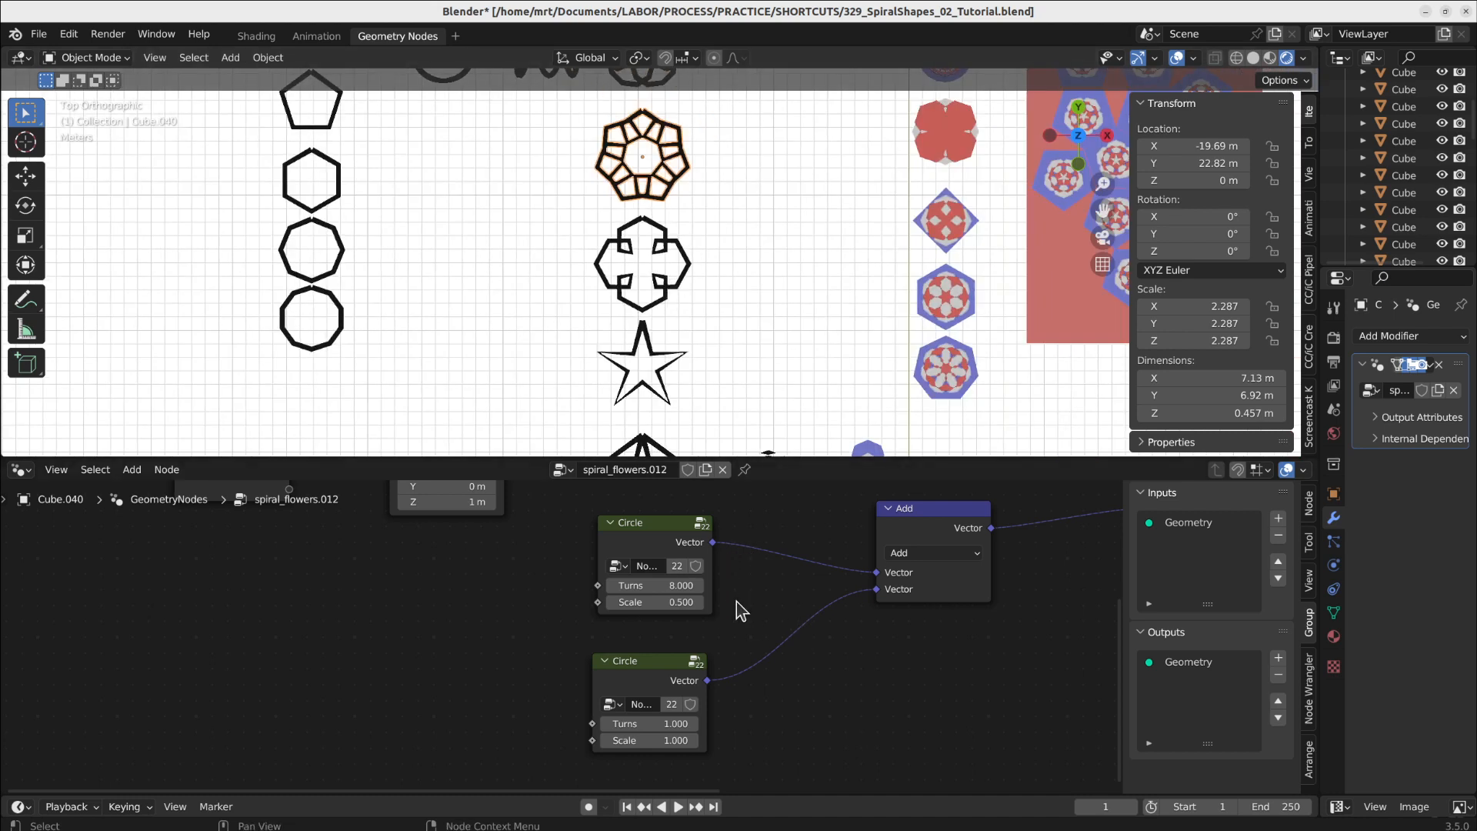
click(654, 547)
click(664, 669)
middle_drag(947, 559, 569, 685)
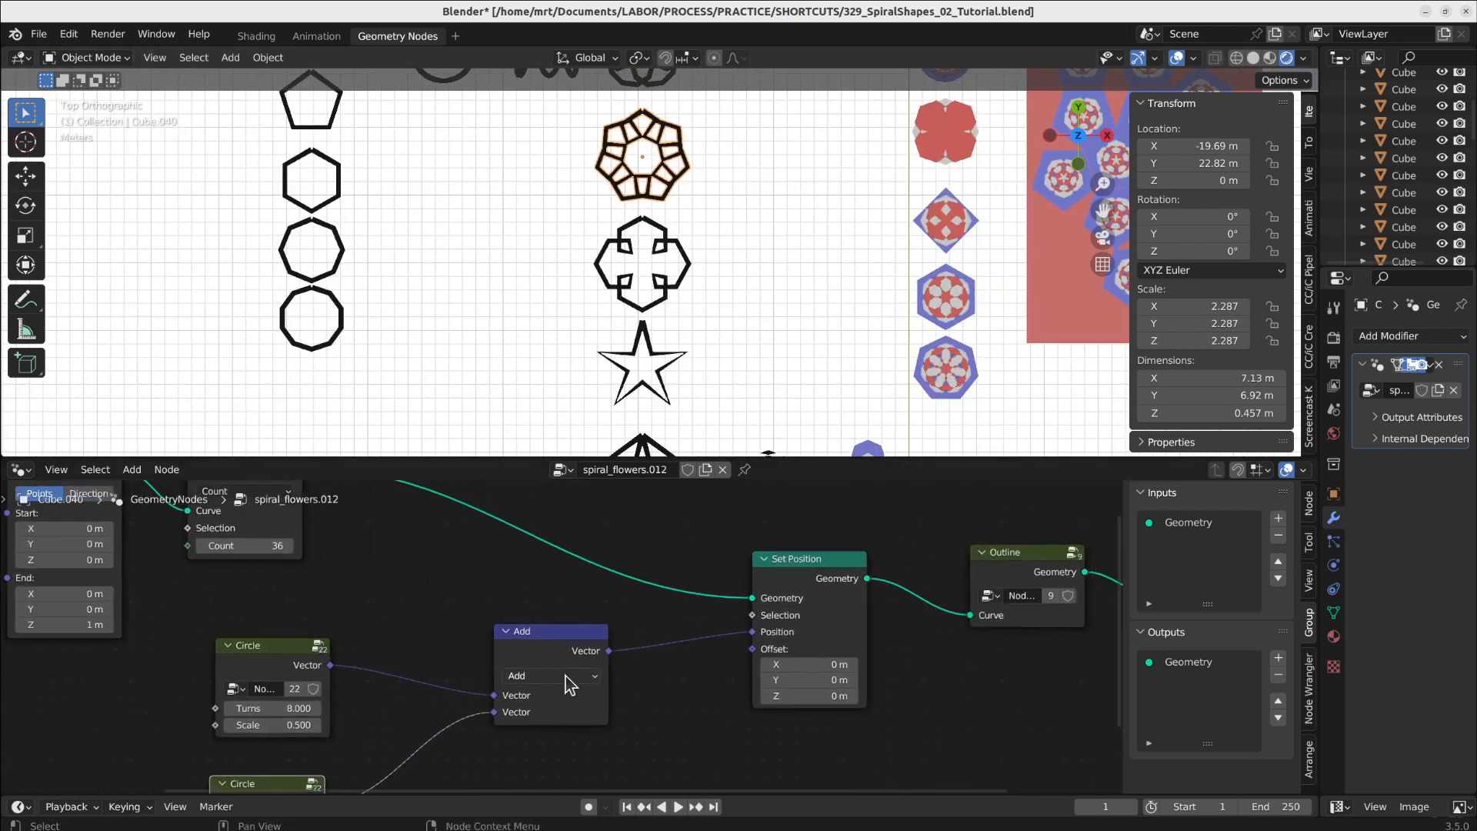
scroll(569, 685, down, 1)
drag(547, 669, 581, 685)
drag(551, 675, 547, 676)
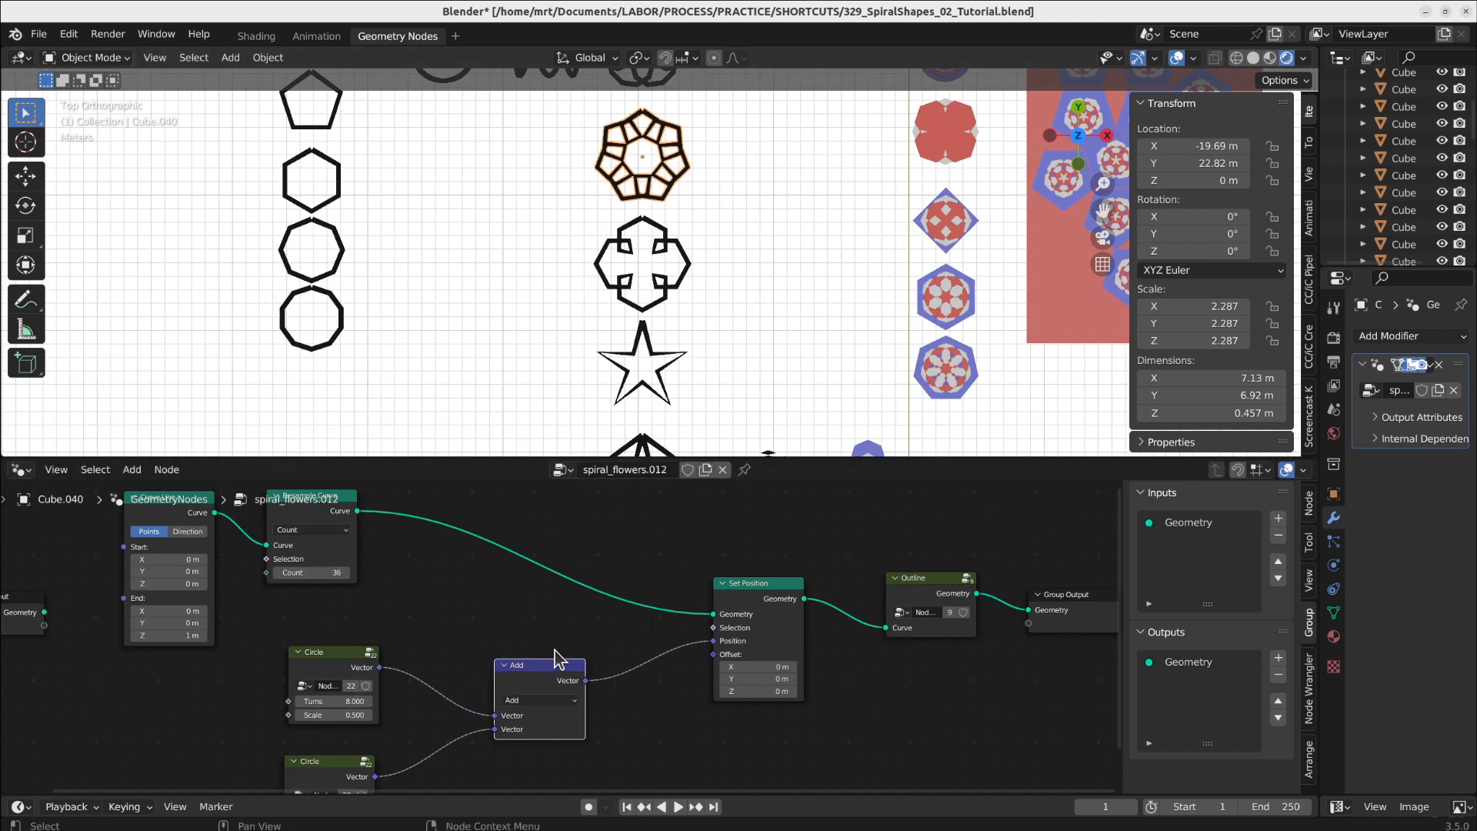
Step: Select the five-pointed star and show its two Circle groups and the Add node in spiral_flowers.011
click(643, 375)
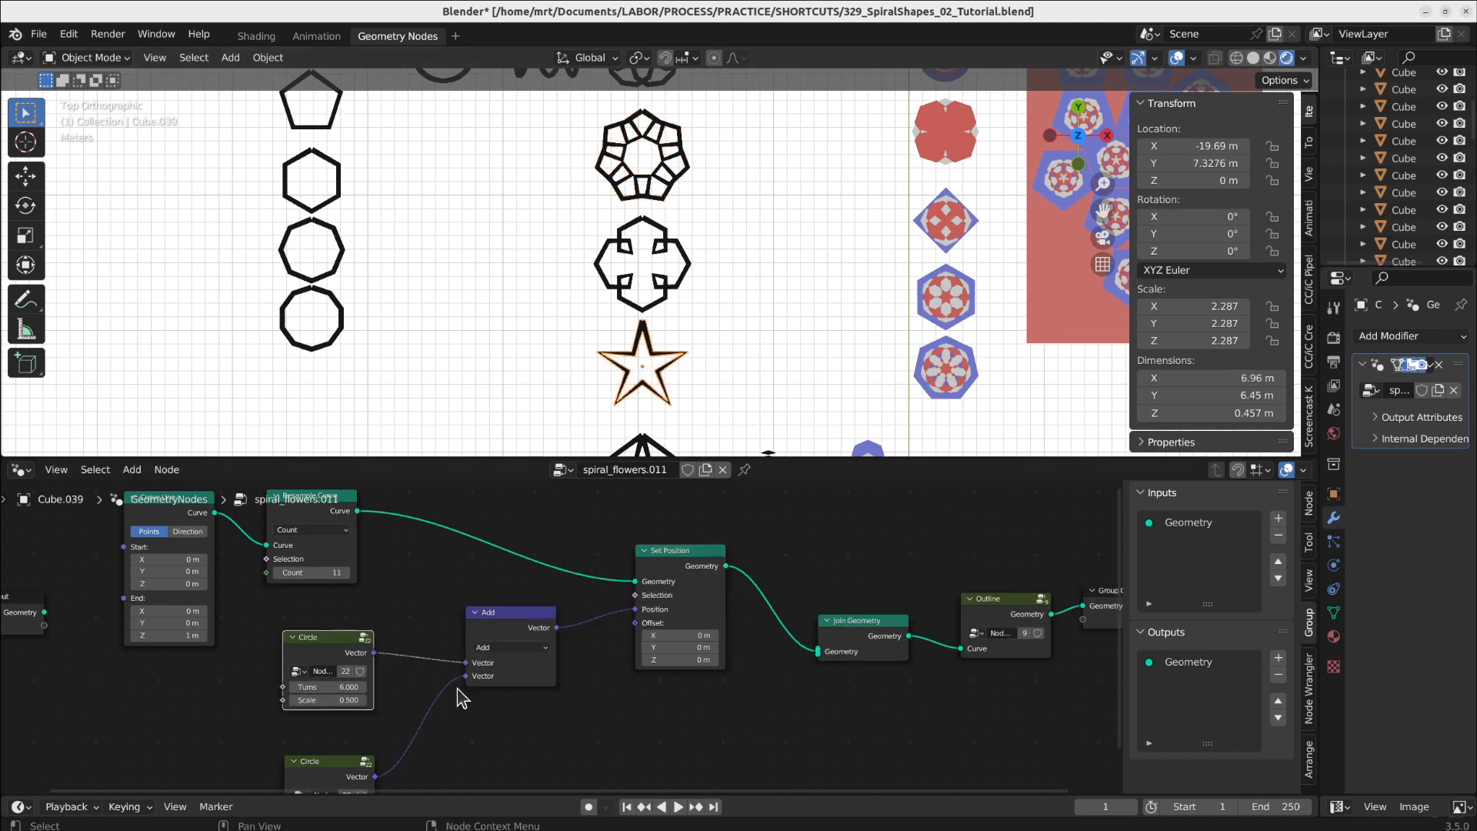
middle_drag(462, 693, 607, 627)
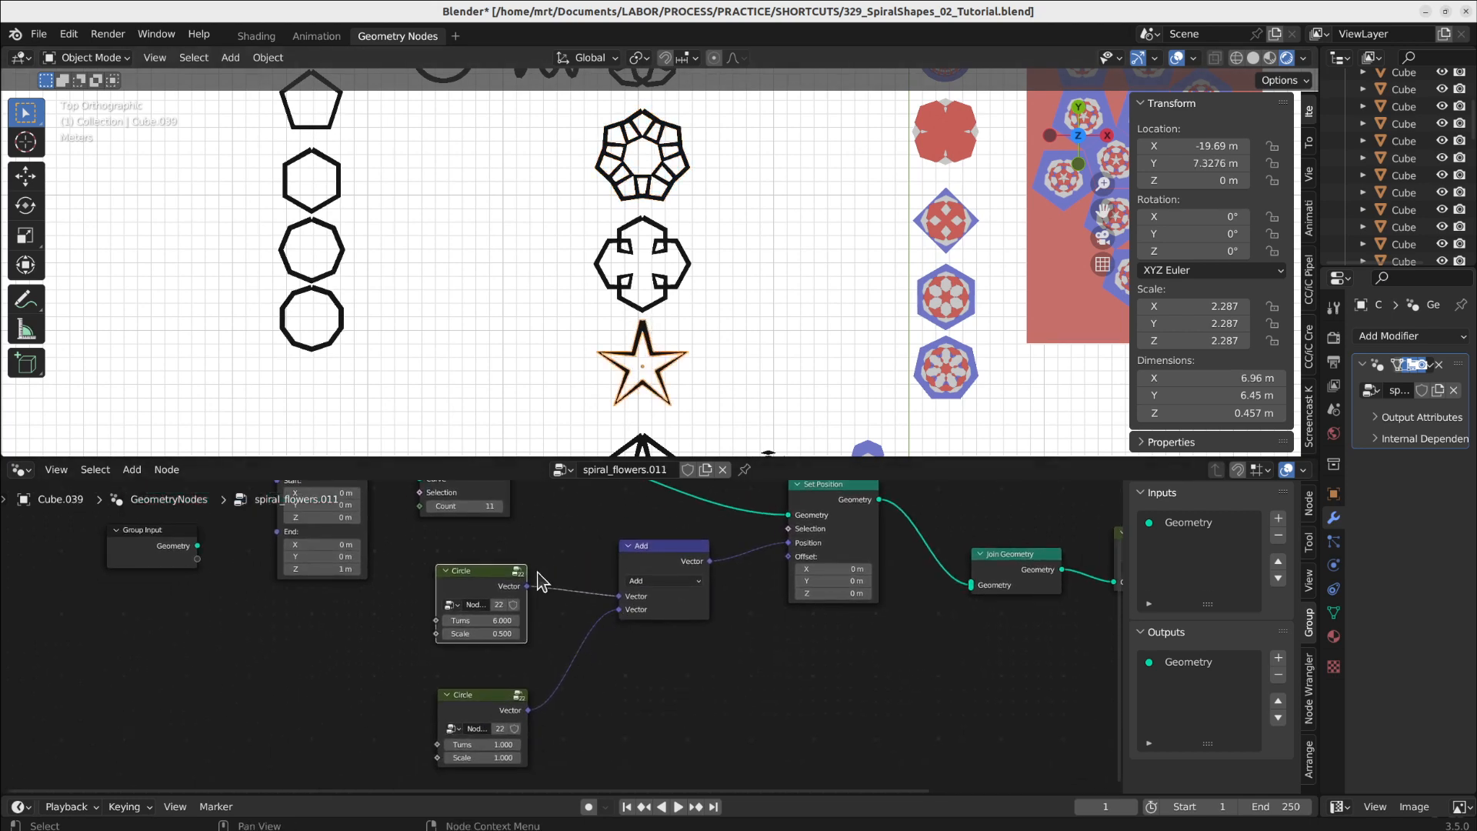
scroll(489, 634, up, 3)
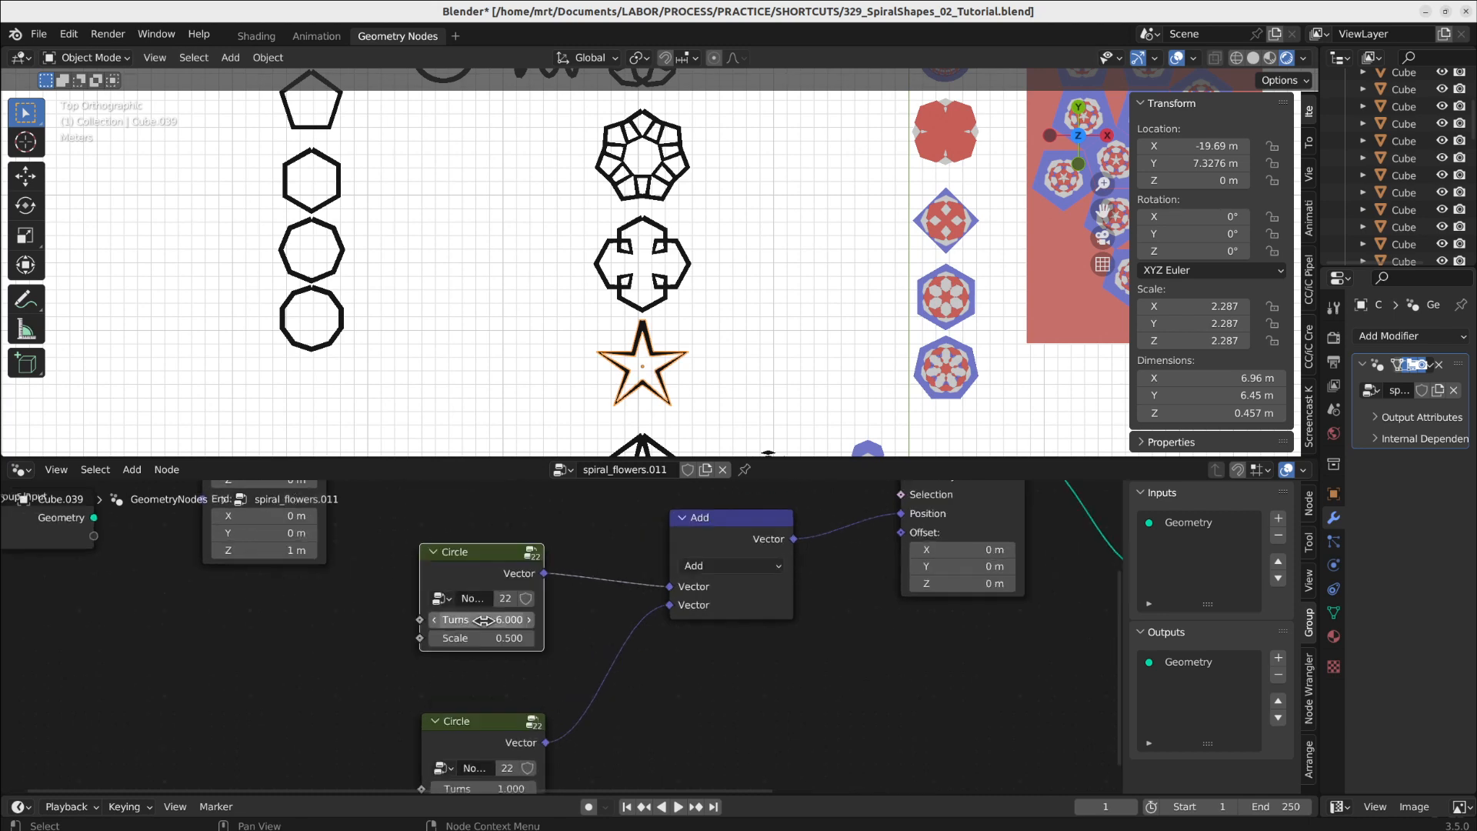
Step: Try Turns values such as 5 and 10.1 on the star's half-scale Circle group, and set it back to 6
drag(490, 634, 417, 619)
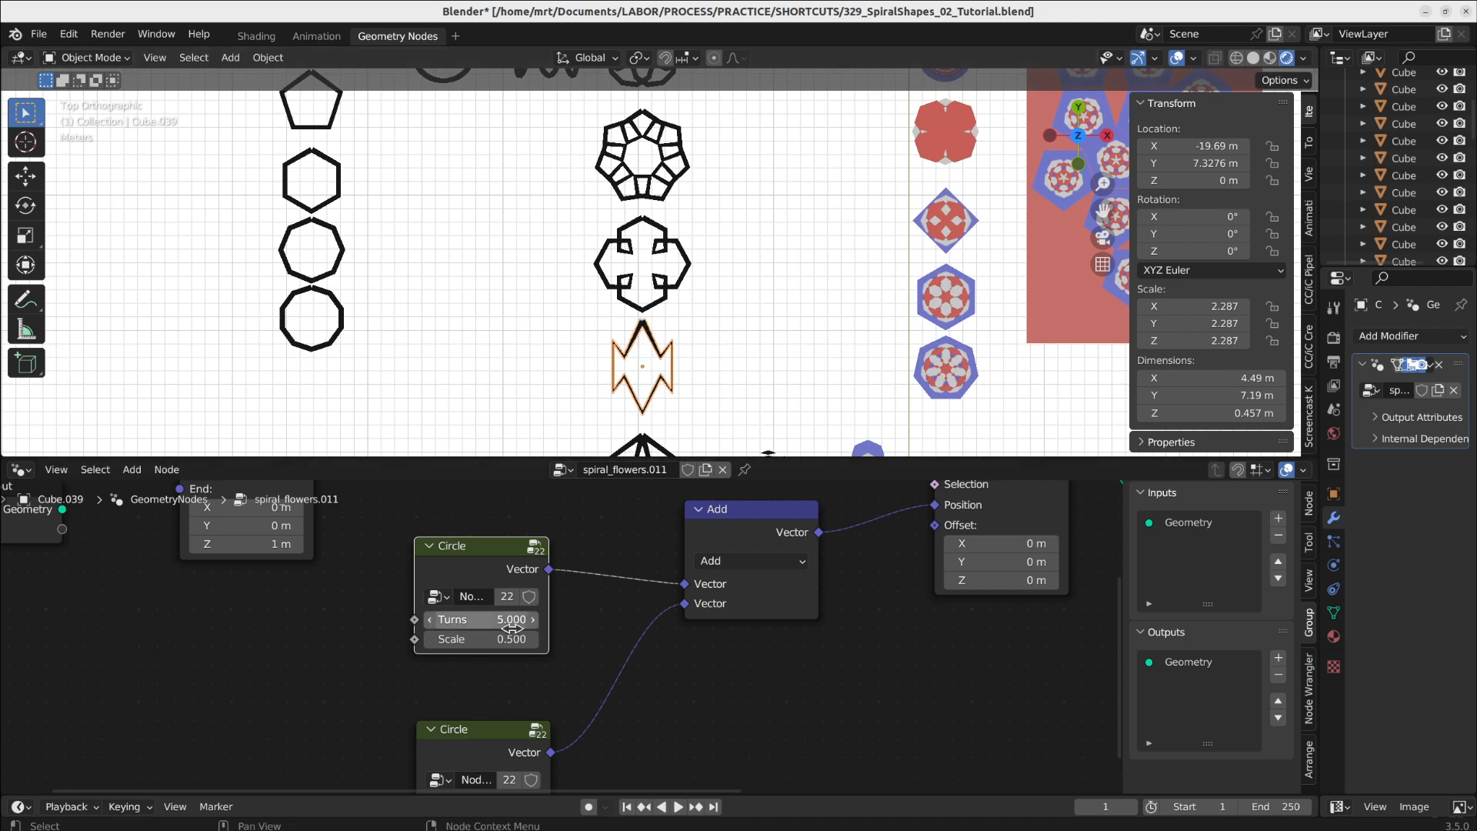
drag(483, 640, 655, 621)
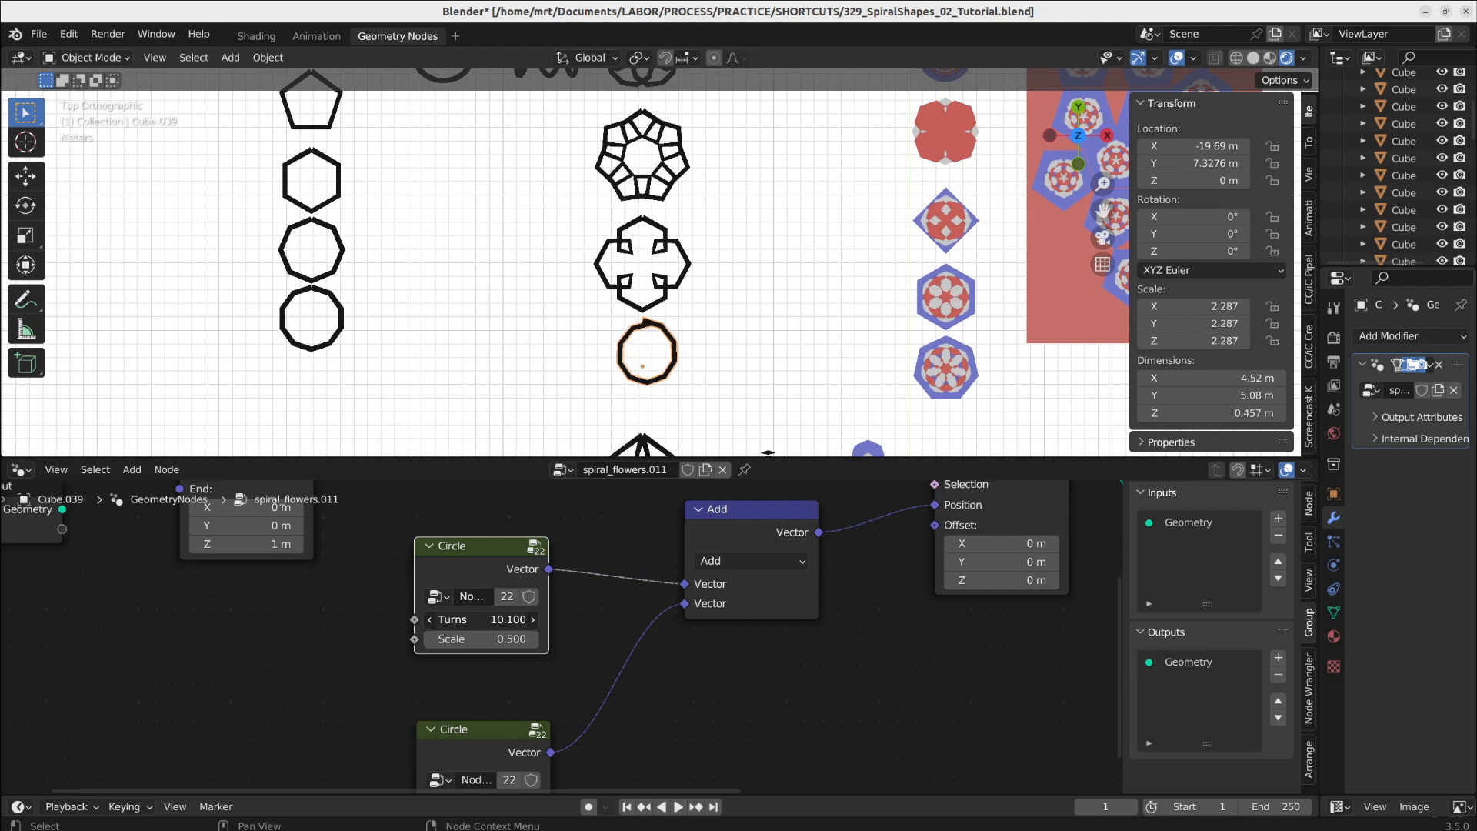
drag(693, 621, 489, 623)
right_click(483, 639)
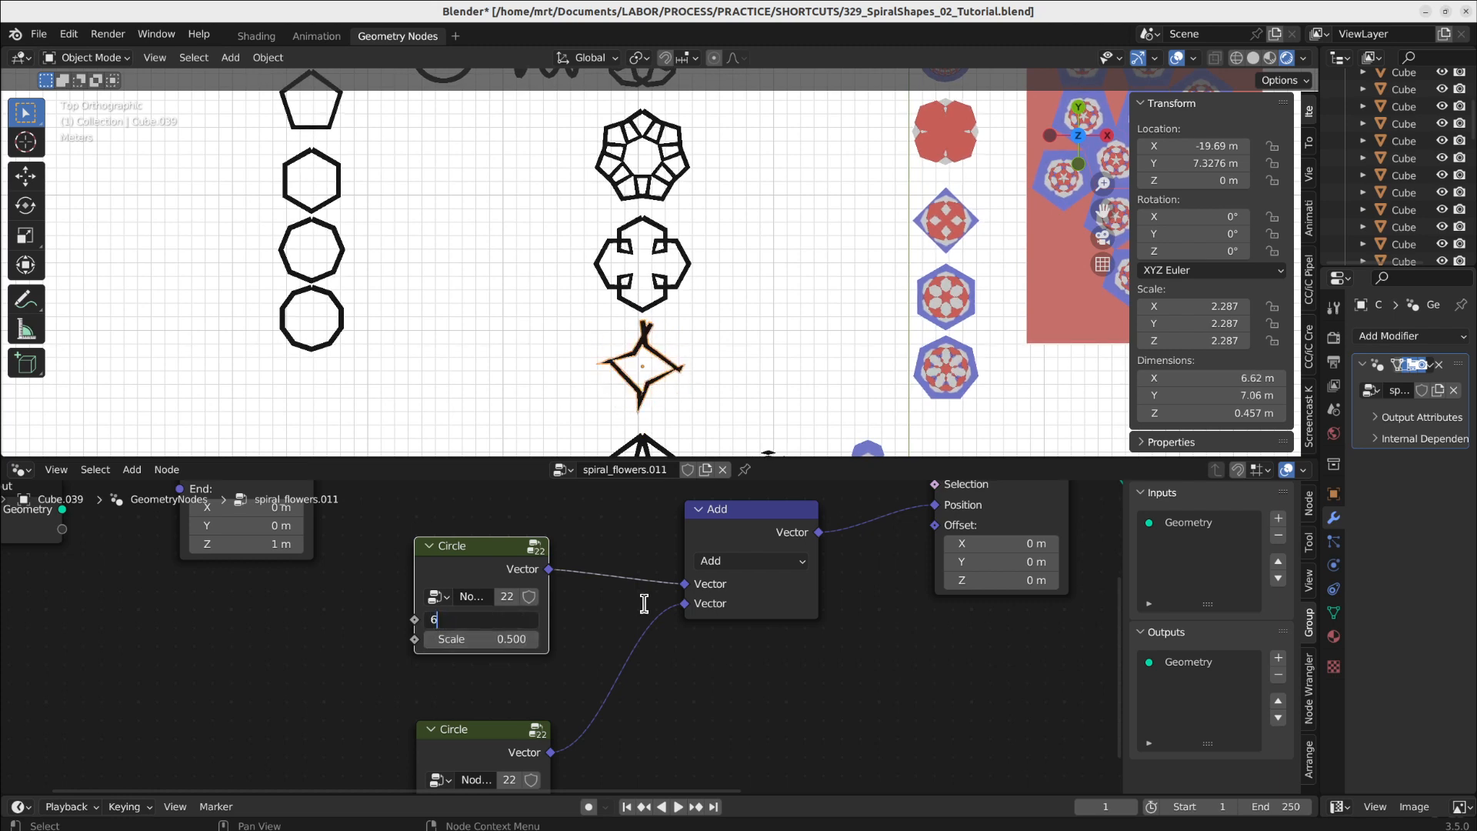
key(Return)
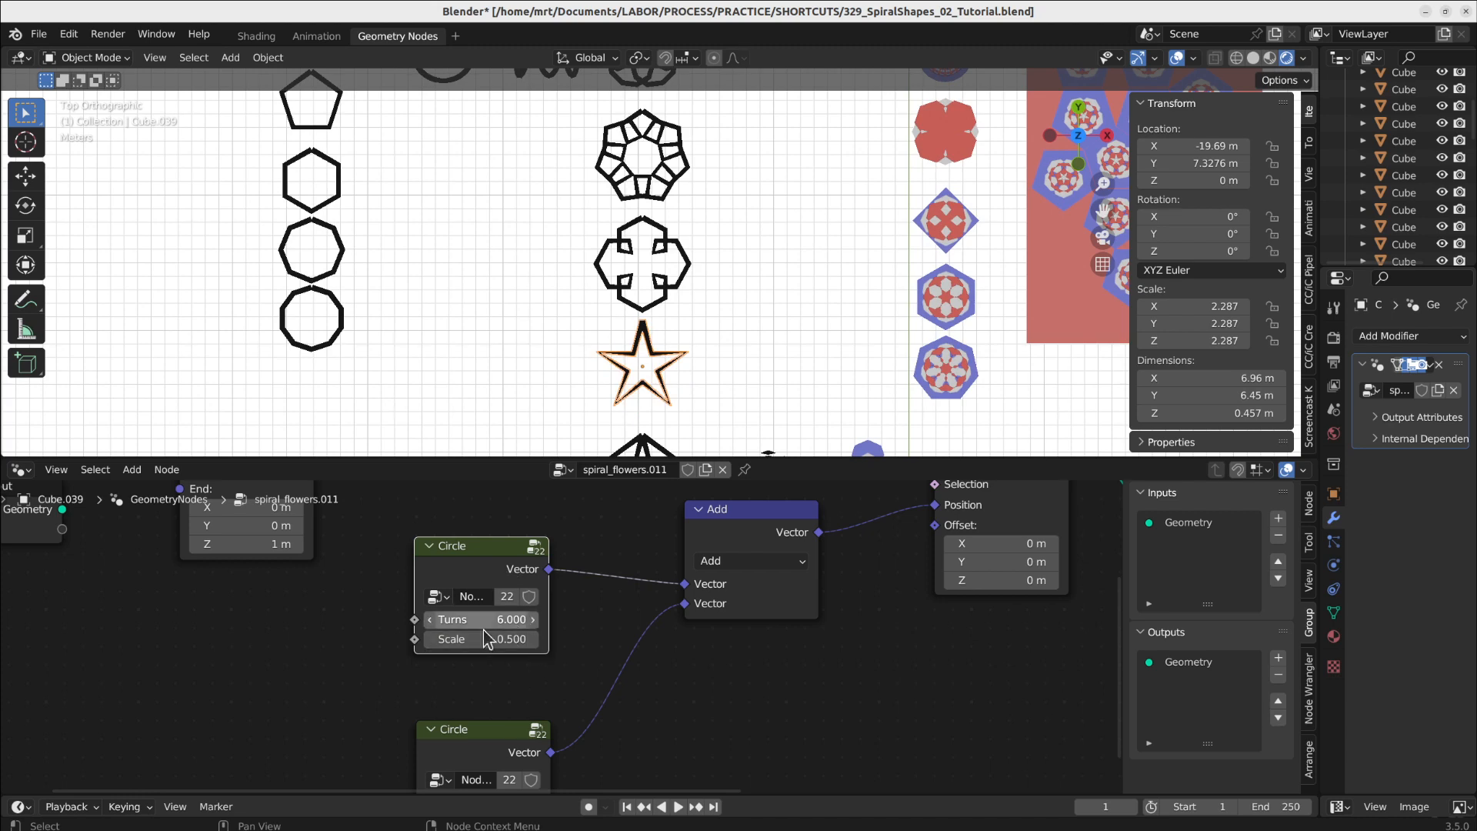
drag(482, 644, 527, 667)
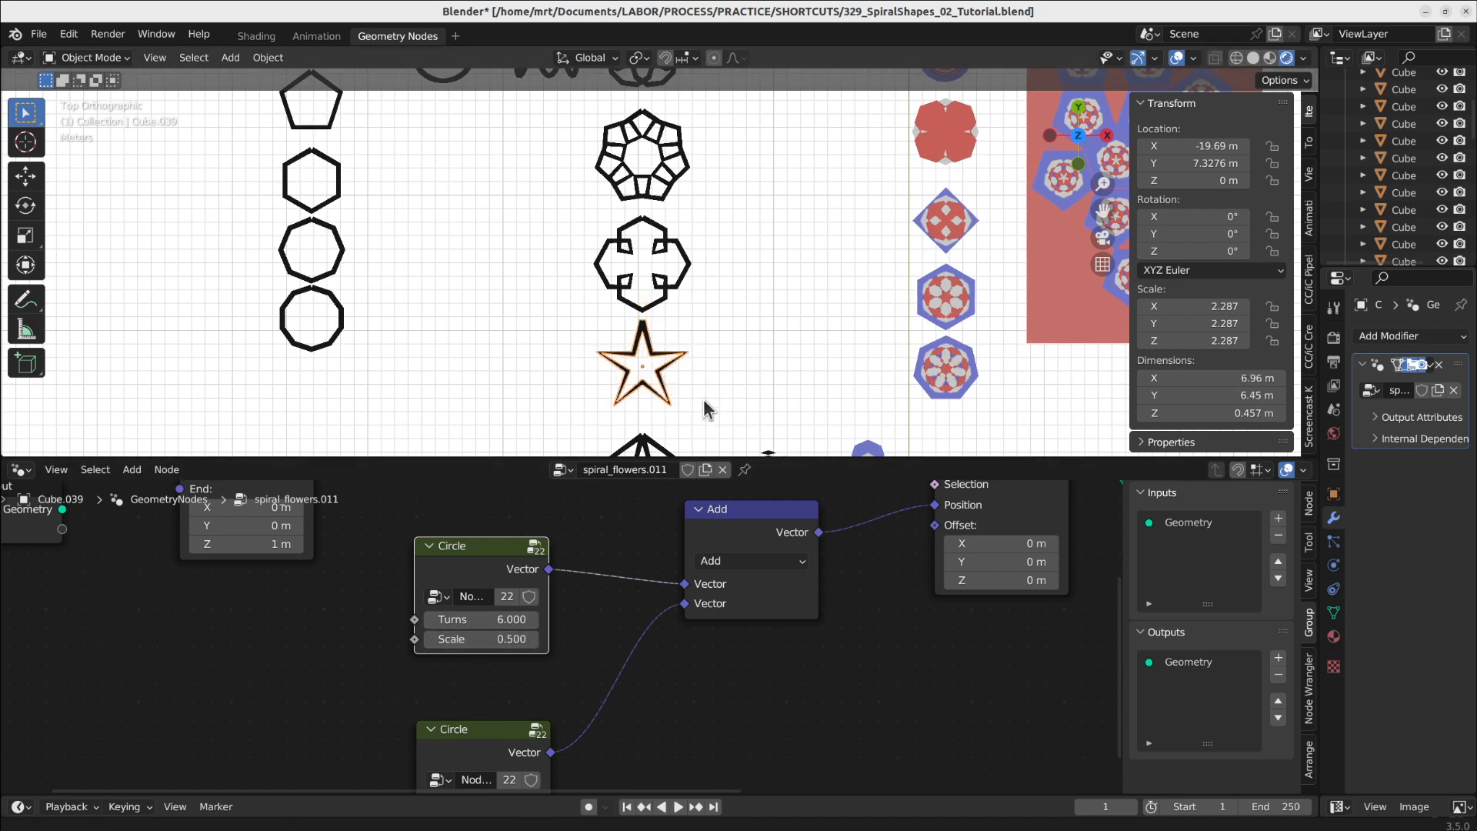
Step: Select the star-in-pentagon shape, and select and frame the black-and-white rosette beside it with its Circle groups in view
shift+middle_drag(703, 399, 683, 227)
click(599, 270)
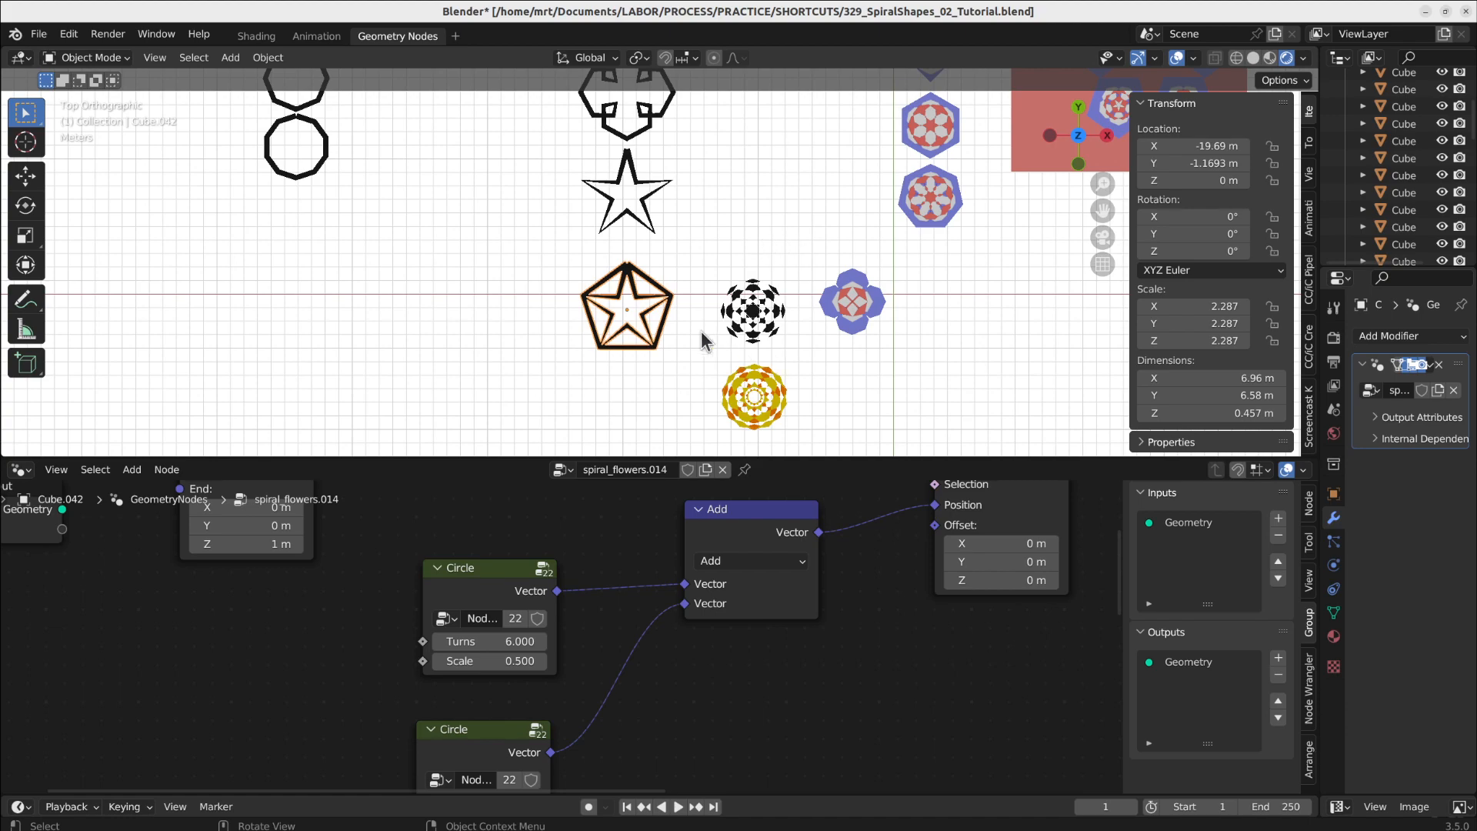
shift+middle_drag(753, 237, 669, 235)
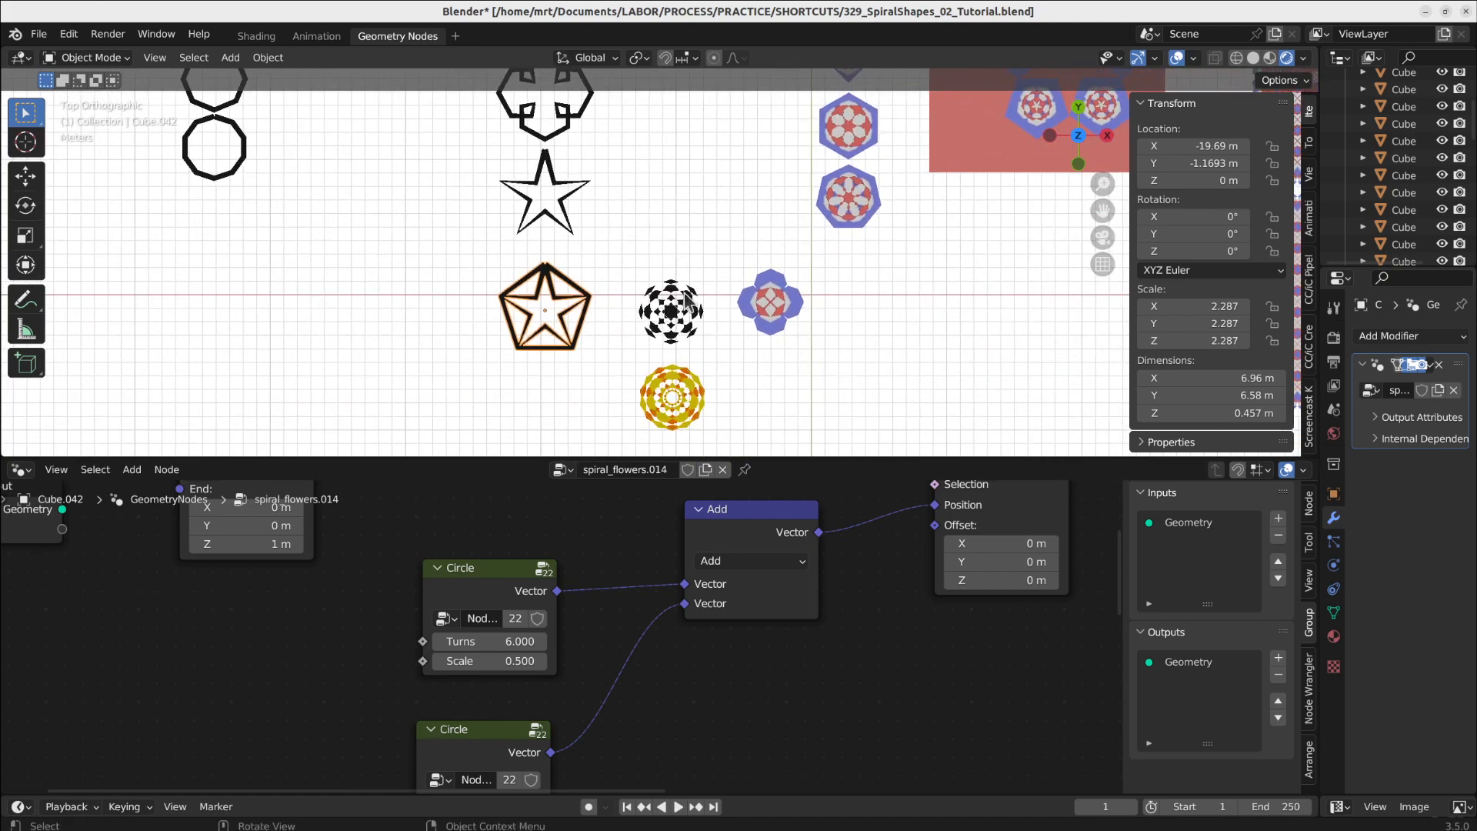
click(687, 304)
key(KP_Decimal)
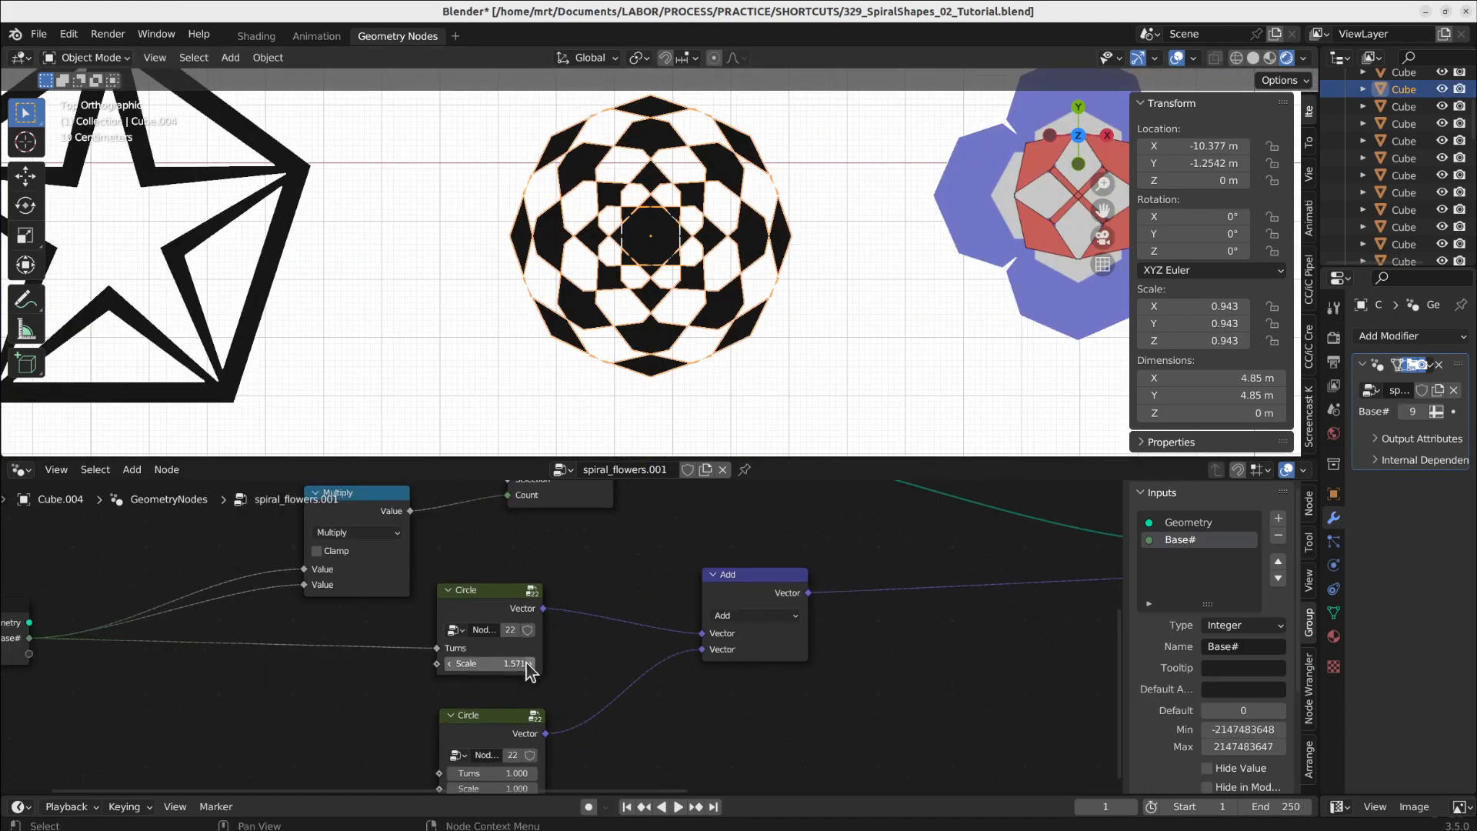
scroll(530, 672, down, 1)
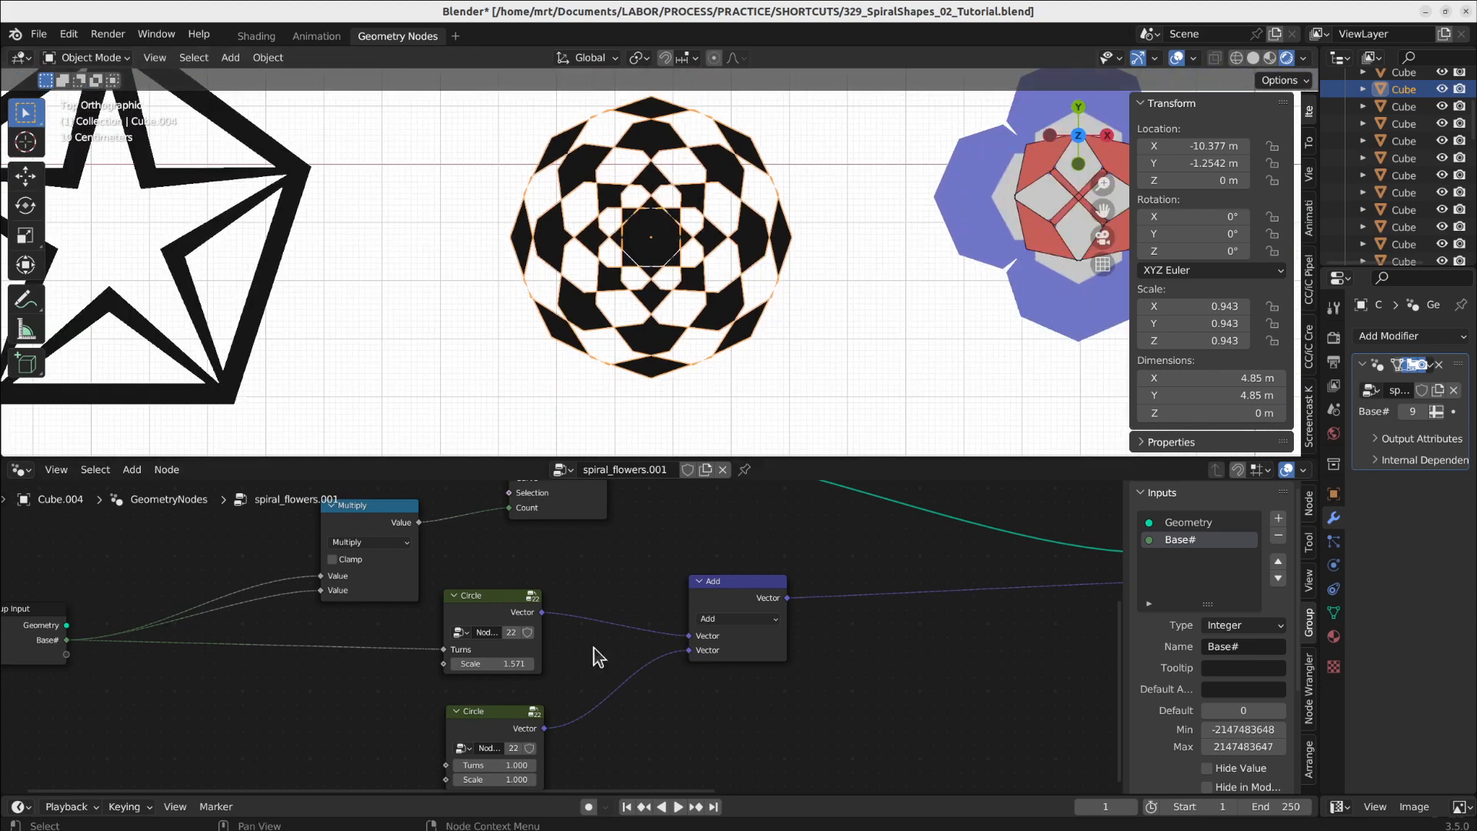
Step: Try changing the Scale of the rosette's Circle group fed by Base#, cancel it, and examine the spiral_flowers.001 tree
mouse_move(496, 663)
mouse_down()
mouse_move(554, 663)
mouse_move(469, 667)
mouse_up()
key(Escape)
key(Escape)
scroll(500, 658, down, 1)
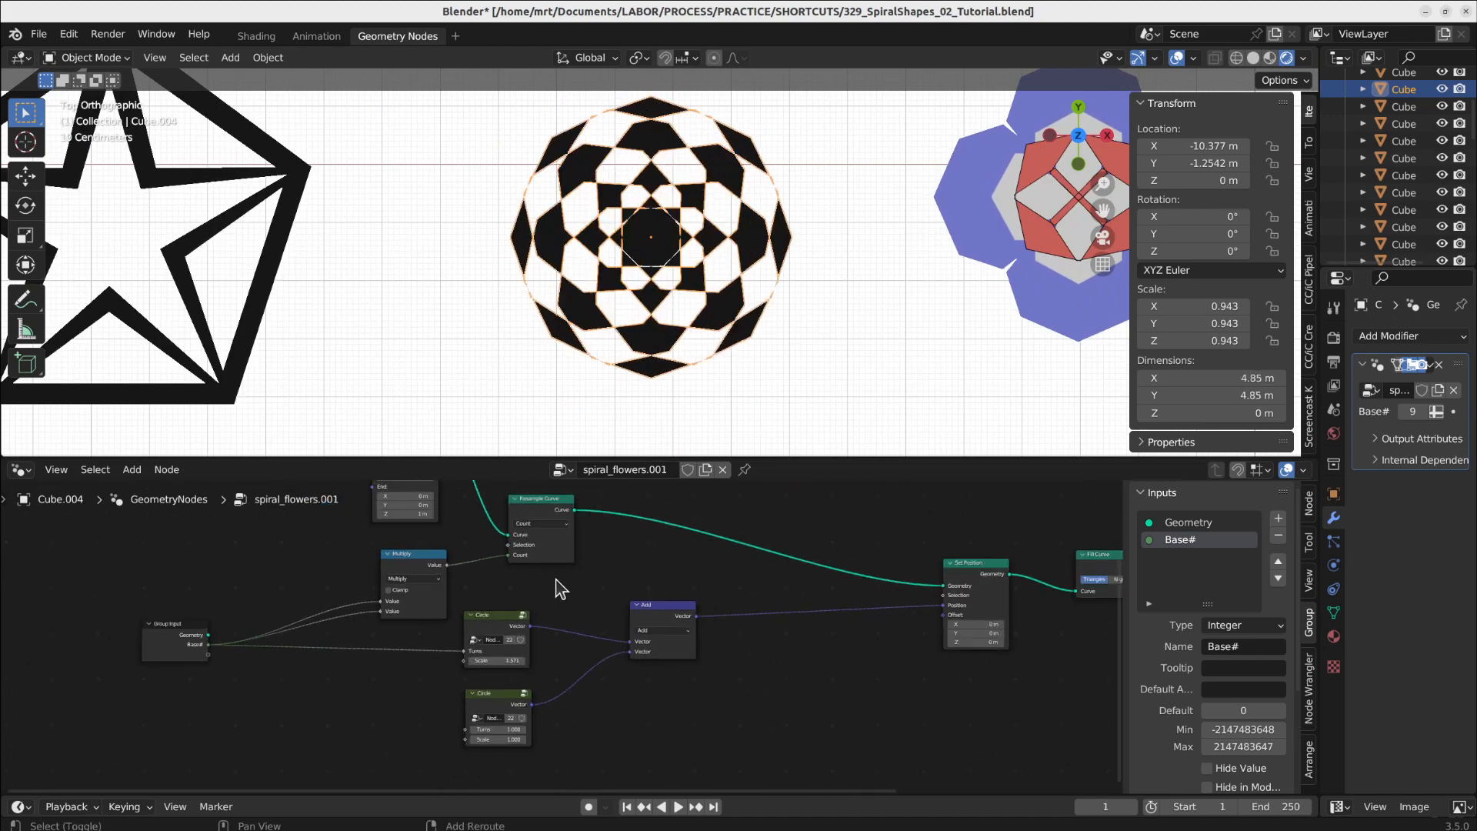
scroll(584, 616, down, 1)
middle_drag(585, 781, 598, 660)
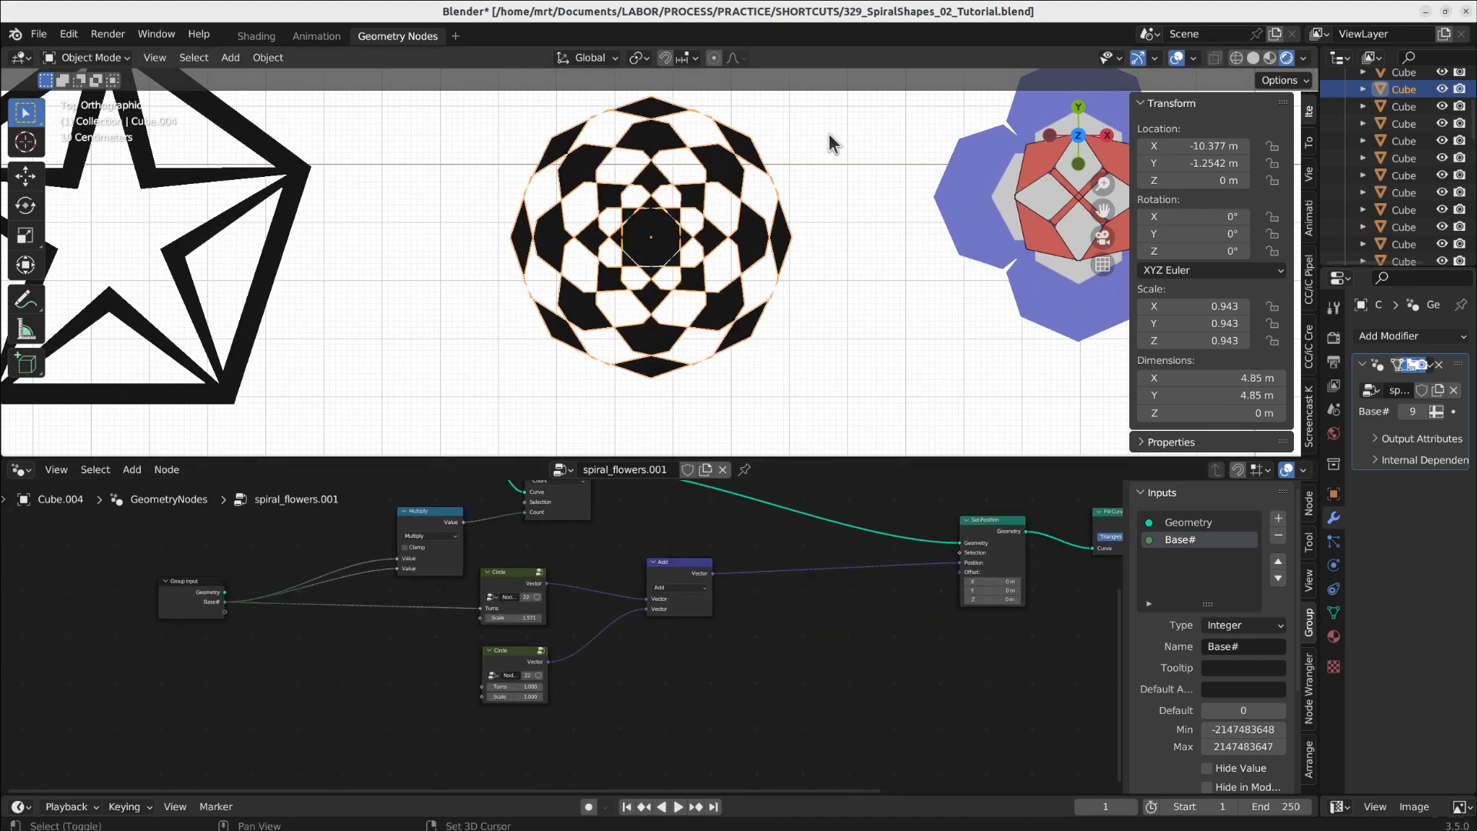
Step: Select the yellow-and-orange rosette below the black one and examine its spiral_flowers.002 node tree
scroll(829, 132, down, 3)
scroll(697, 300, up, 4)
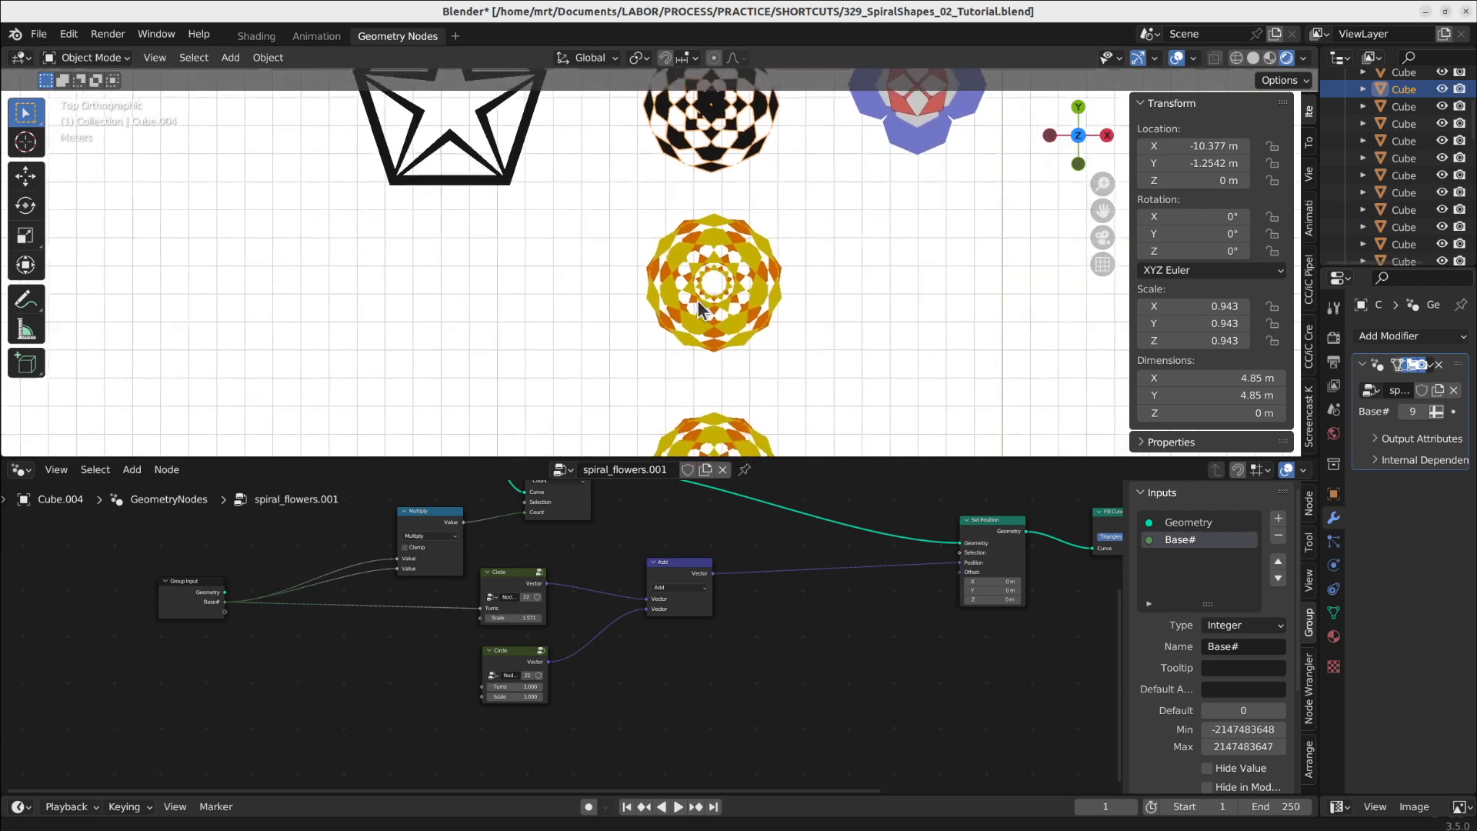
click(689, 316)
mouse_move(600, 710)
middle_down()
mouse_move(585, 570)
mouse_move(576, 713)
middle_up()
mouse_move(467, 585)
middle_down()
mouse_move(418, 656)
mouse_move(409, 636)
mouse_move(479, 570)
middle_up()
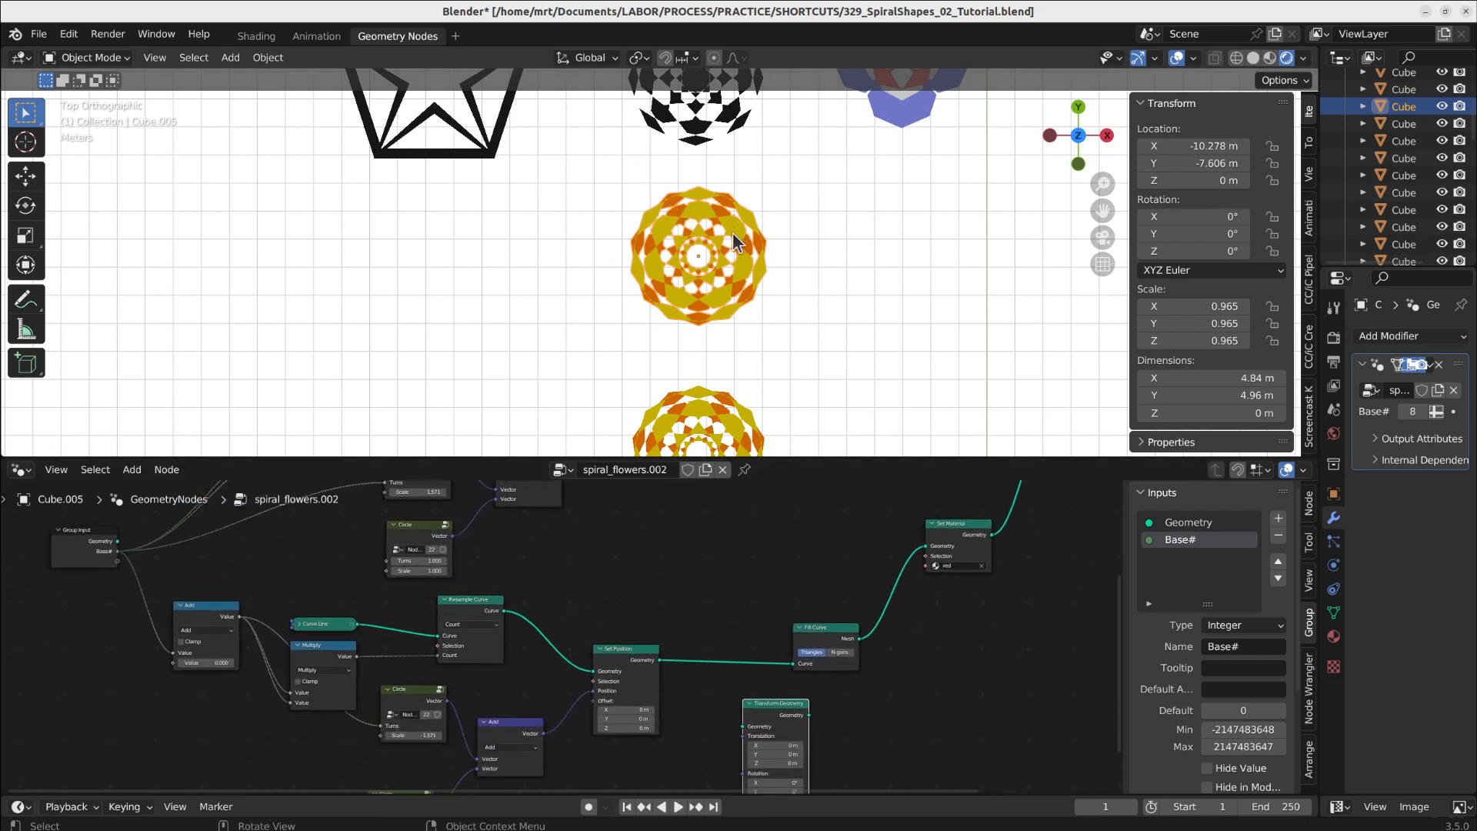
scroll(389, 696, up, 2)
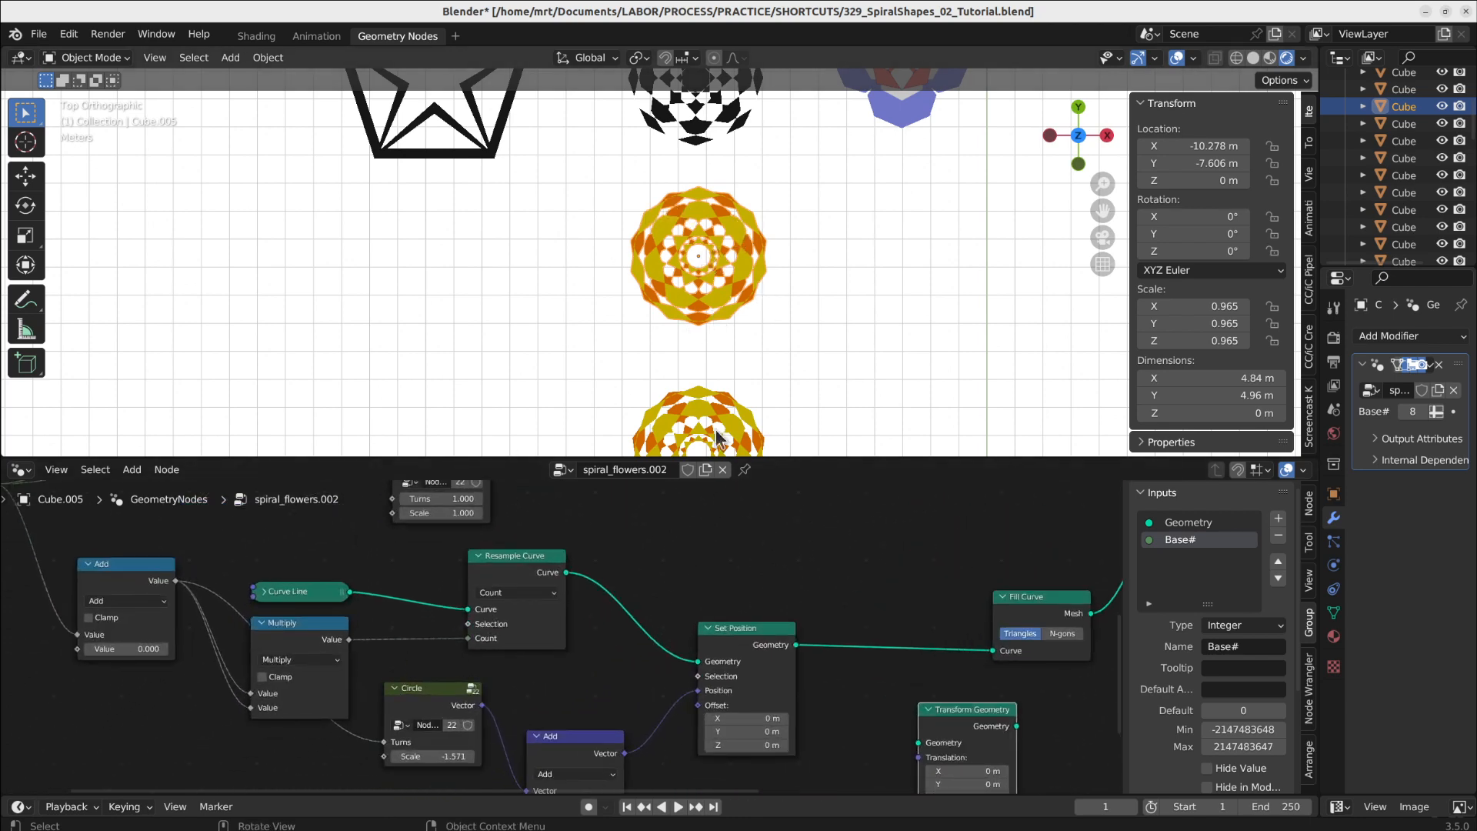
Step: Move the red Set Material node closer to the Join Geometry node in the spiral_flowers.002 tree
scroll(947, 646, down, 2)
middle_drag(946, 646, 450, 761)
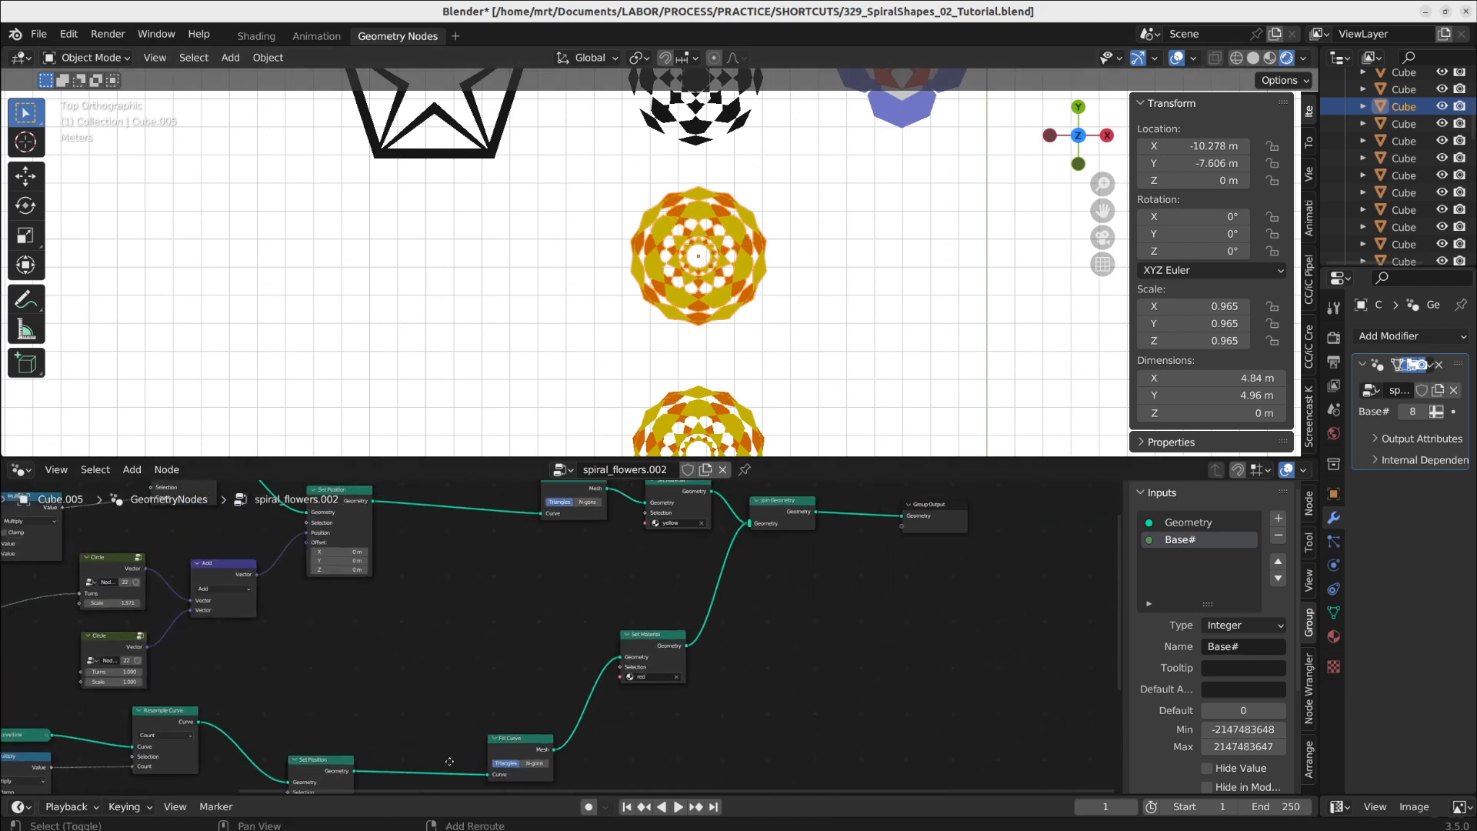
drag(684, 663, 716, 590)
scroll(709, 562, up, 2)
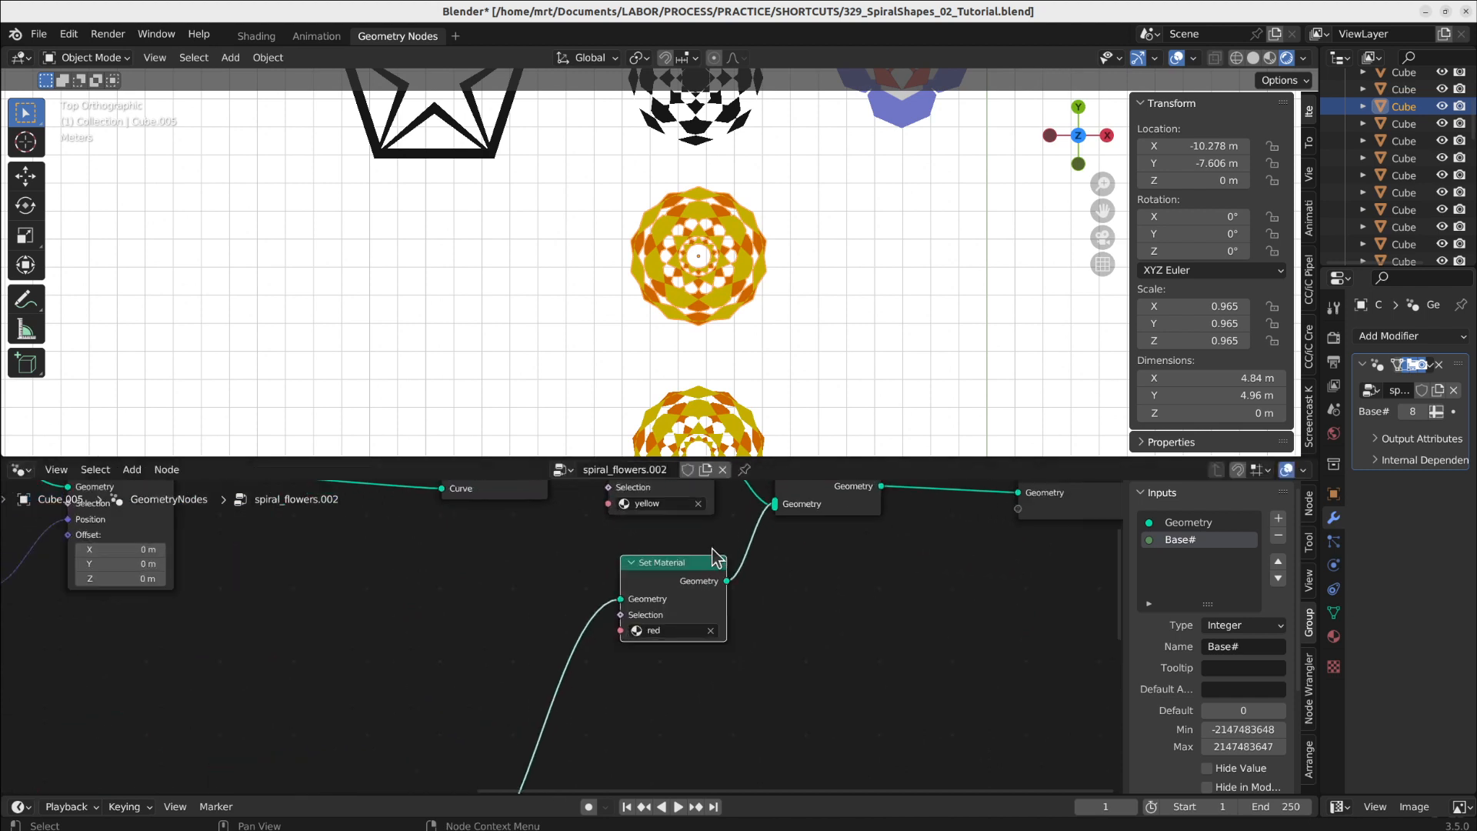
scroll(703, 609, up, 1)
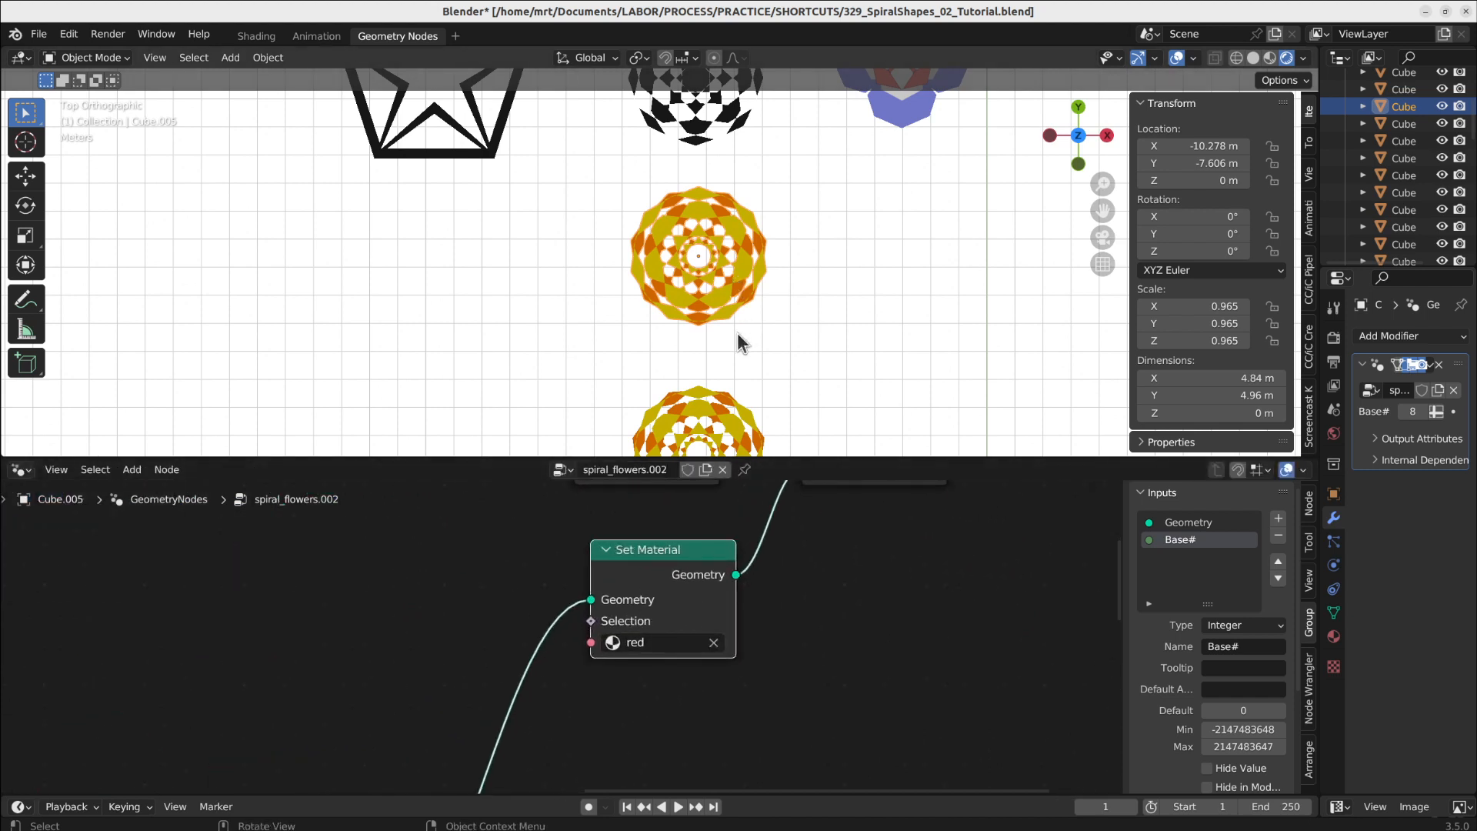
Step: Unlink the yellow Set Material node from Join Geometry, reconnect it, and view the rosette's overlapping colours up close
middle_drag(745, 601, 662, 771)
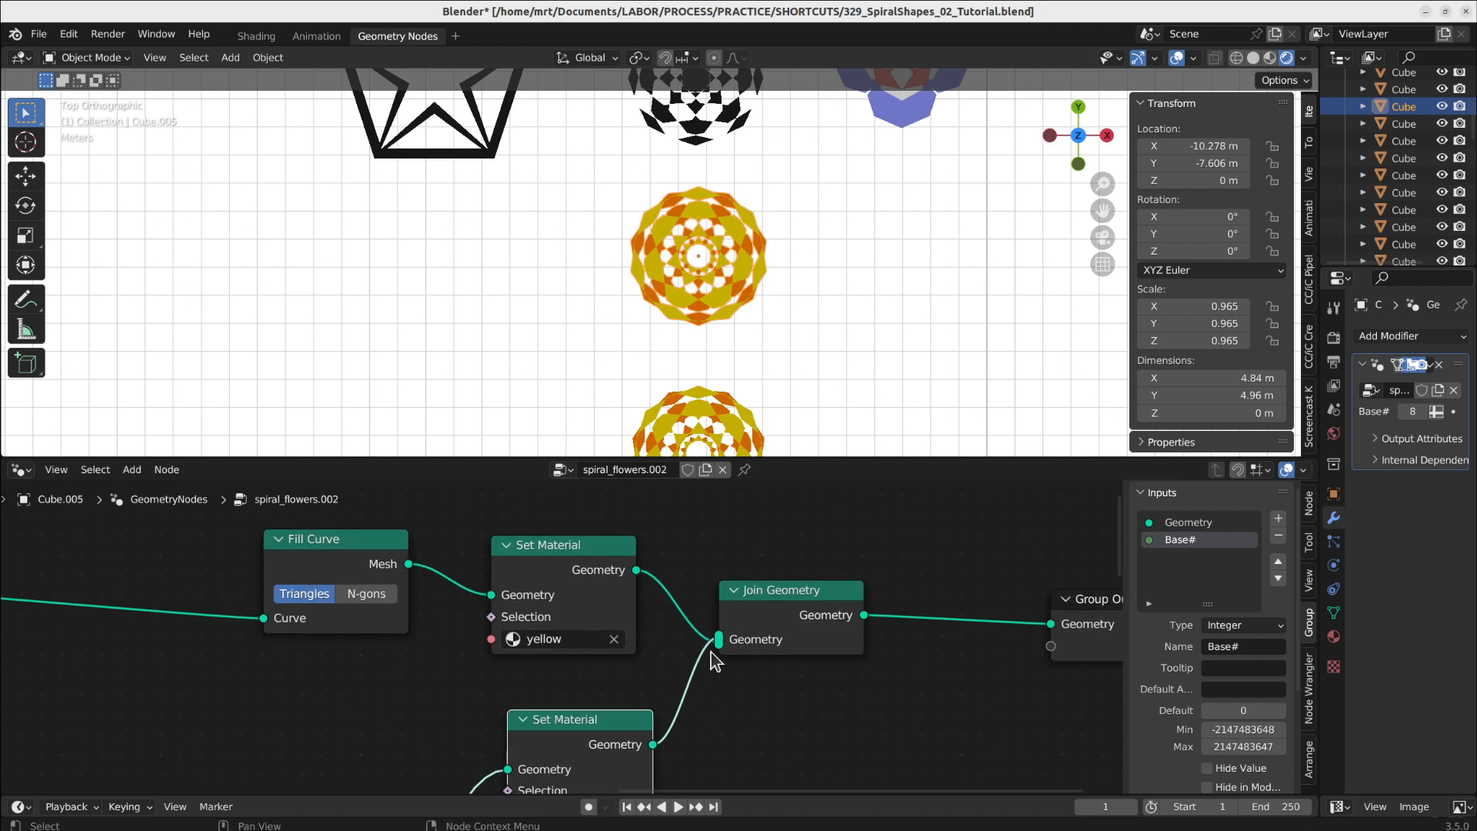
drag(719, 640, 666, 723)
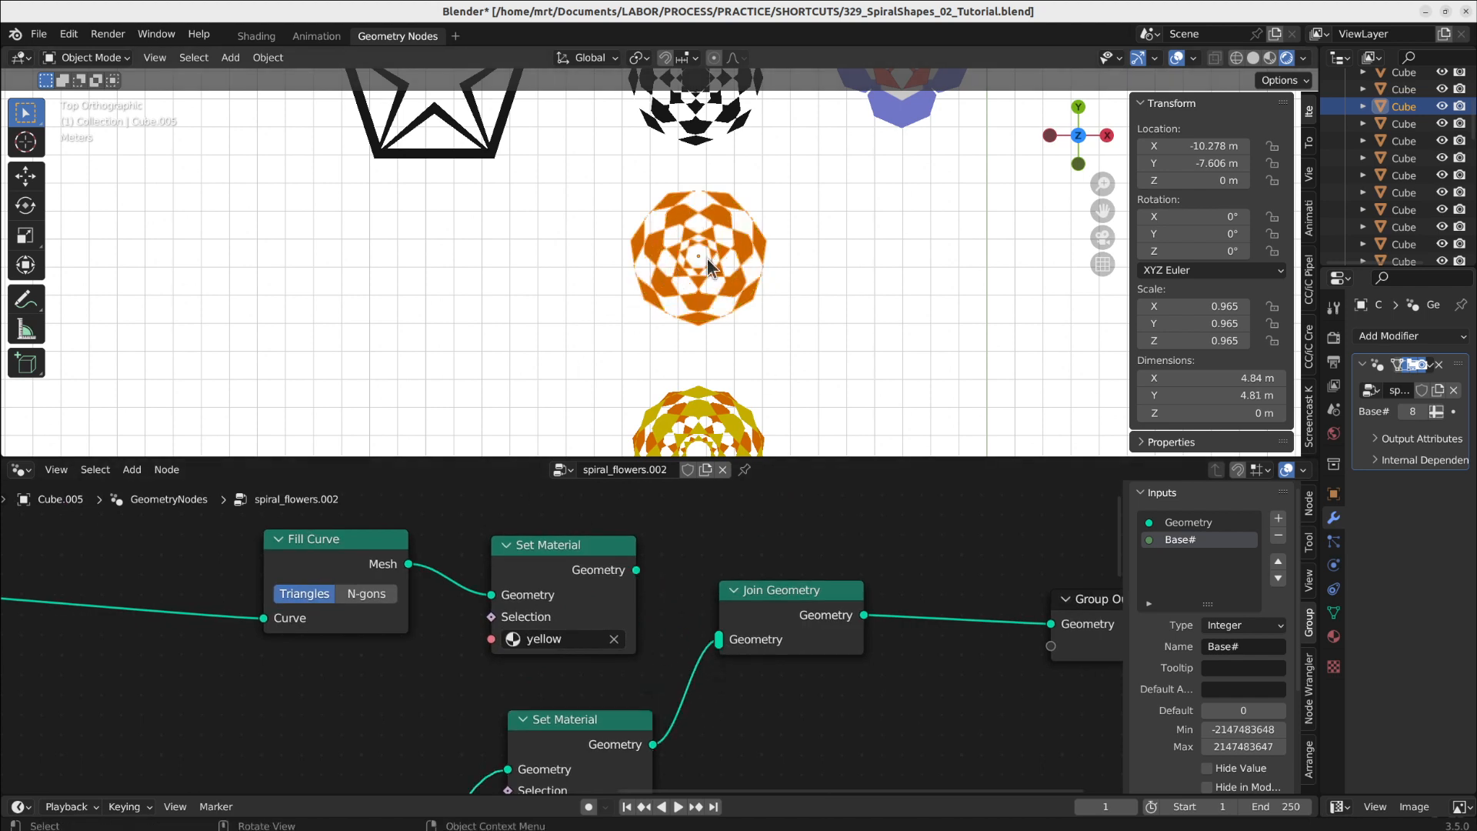
drag(636, 570, 719, 640)
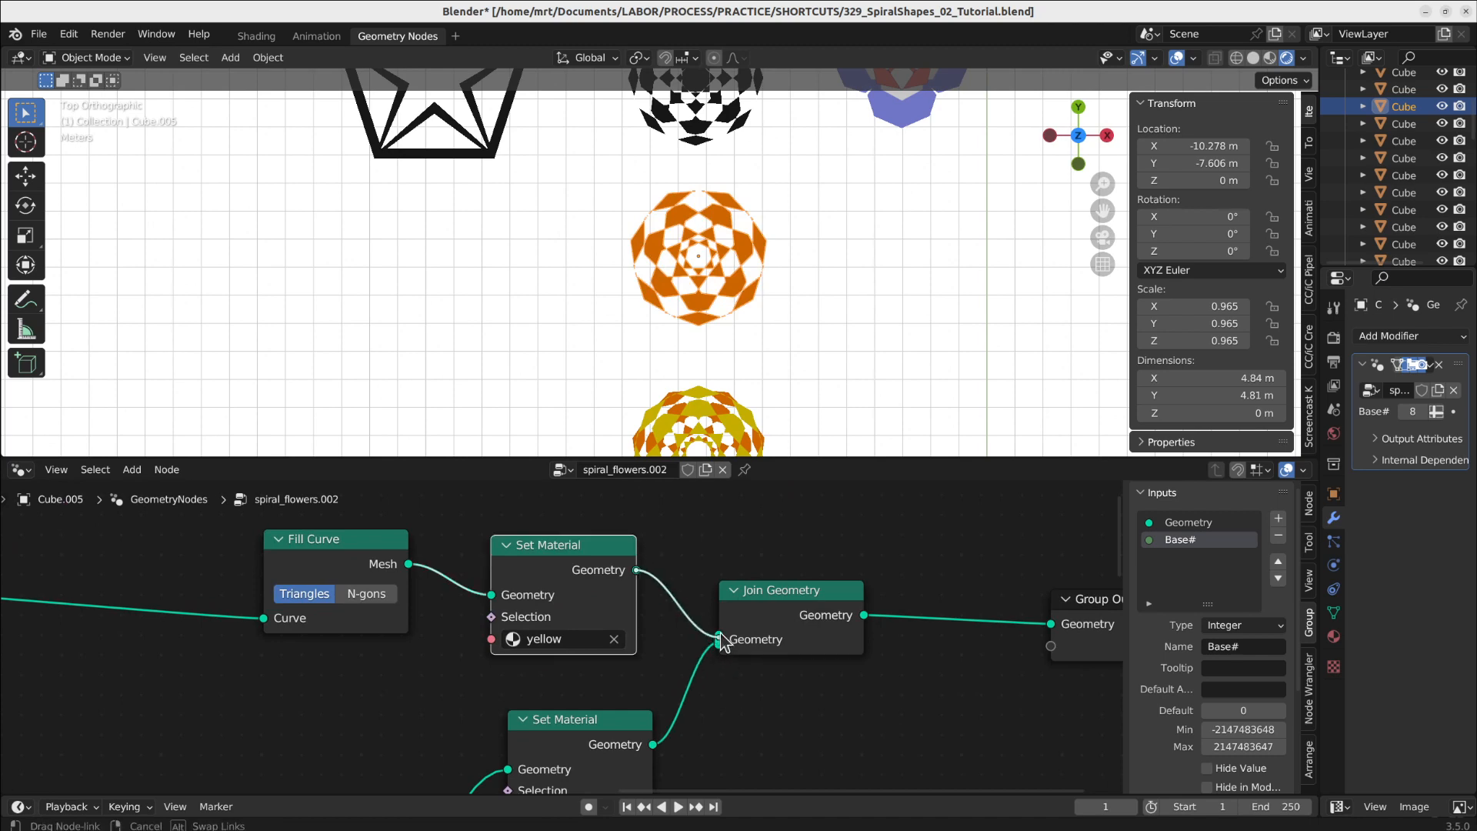
scroll(706, 246, up, 1)
scroll(706, 246, up, 8)
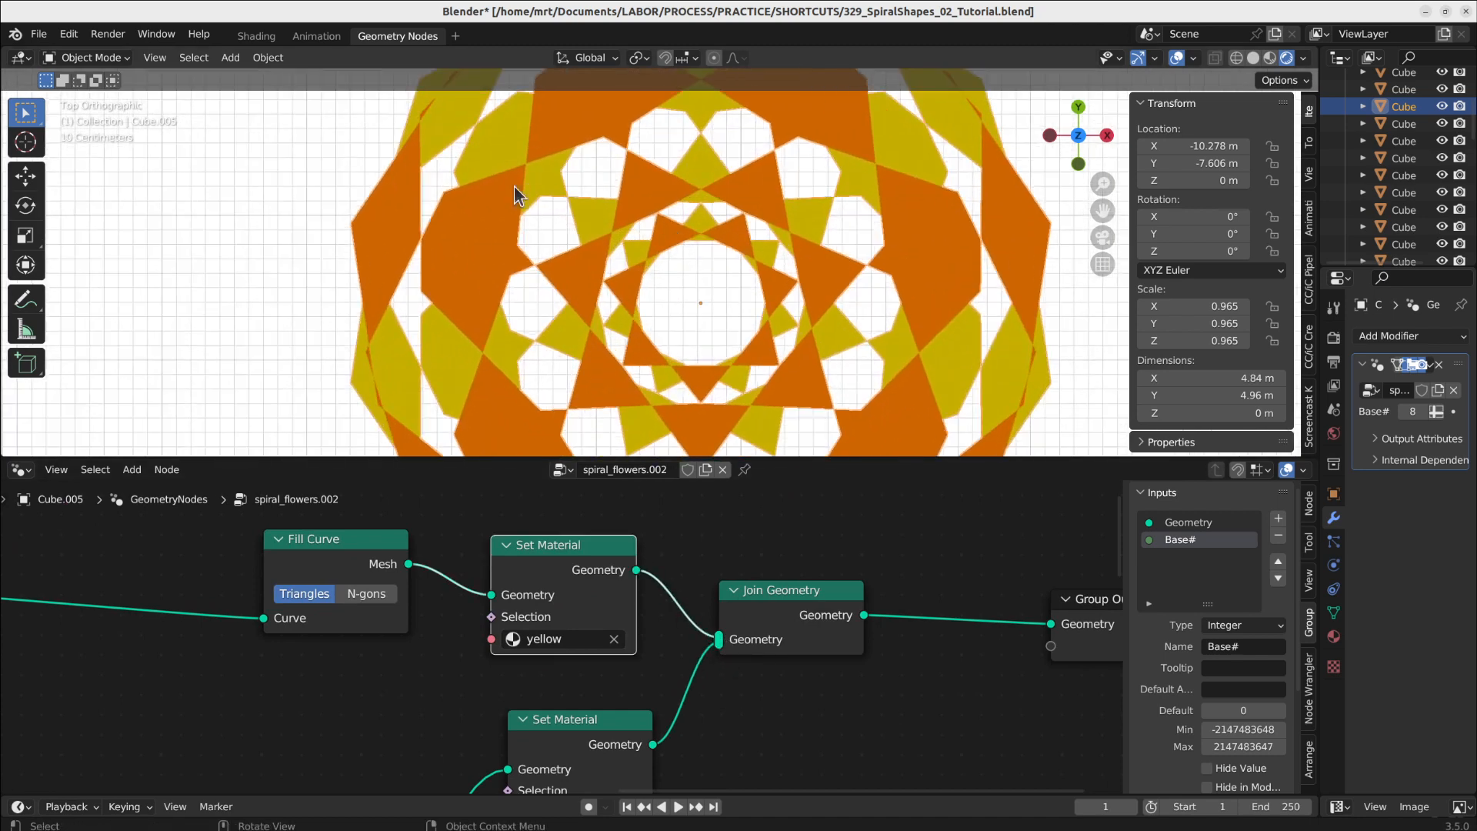
Step: Open the Circle group with Scale 1.571, fed by Base#, to show its inner nodes
scroll(260, 683, down, 3)
ctrl+scroll(566, 661, up, 10)
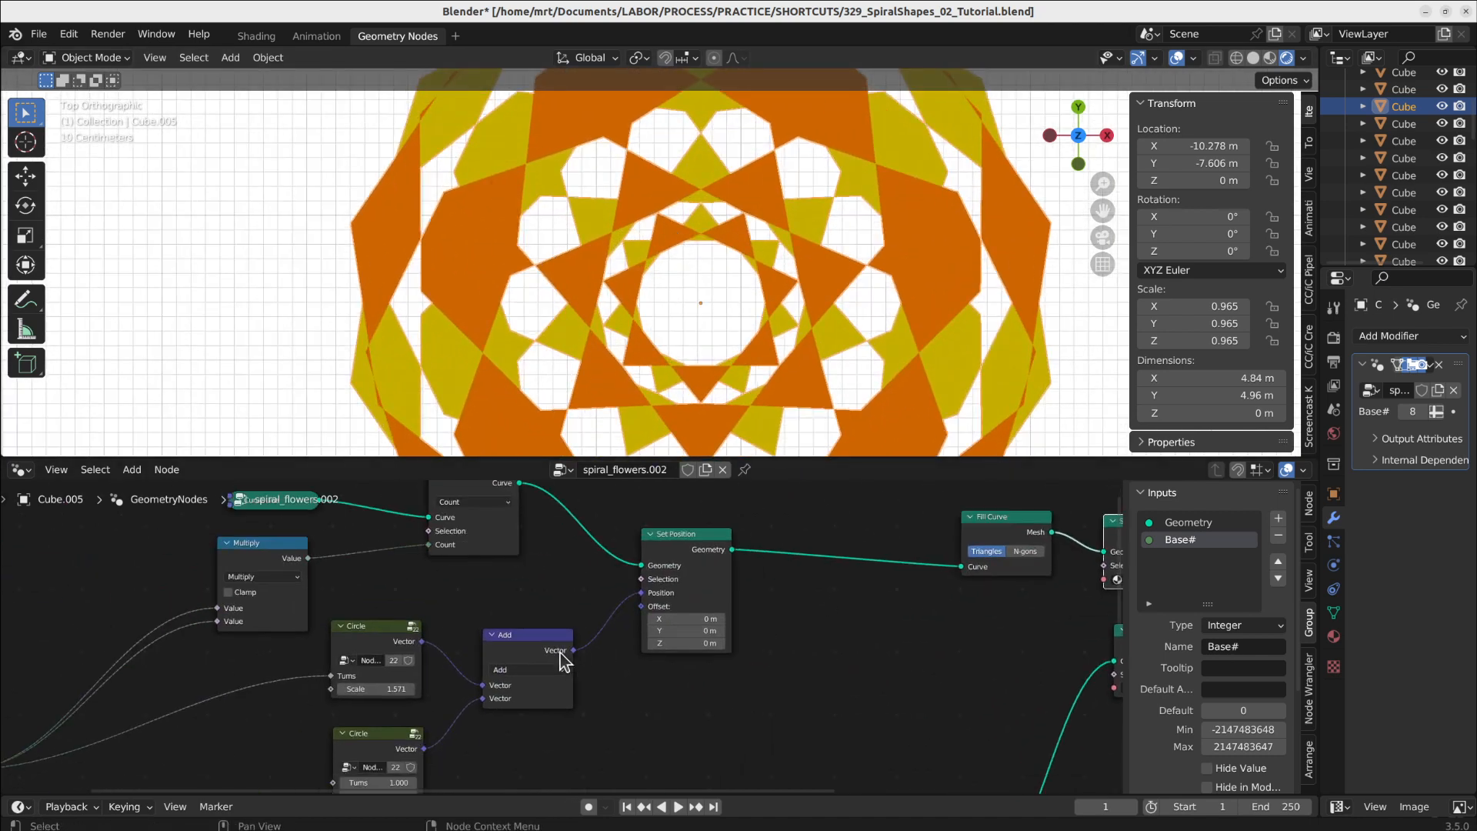
middle_drag(420, 703, 576, 644)
mouse_move(531, 630)
mouse_down()
mouse_move(594, 630)
mouse_move(485, 630)
mouse_move(531, 630)
mouse_up()
mouse_move(536, 727)
mouse_down()
mouse_move(379, 727)
mouse_move(529, 723)
mouse_up()
scroll(531, 715, down, 3)
scroll(567, 650, up, 2)
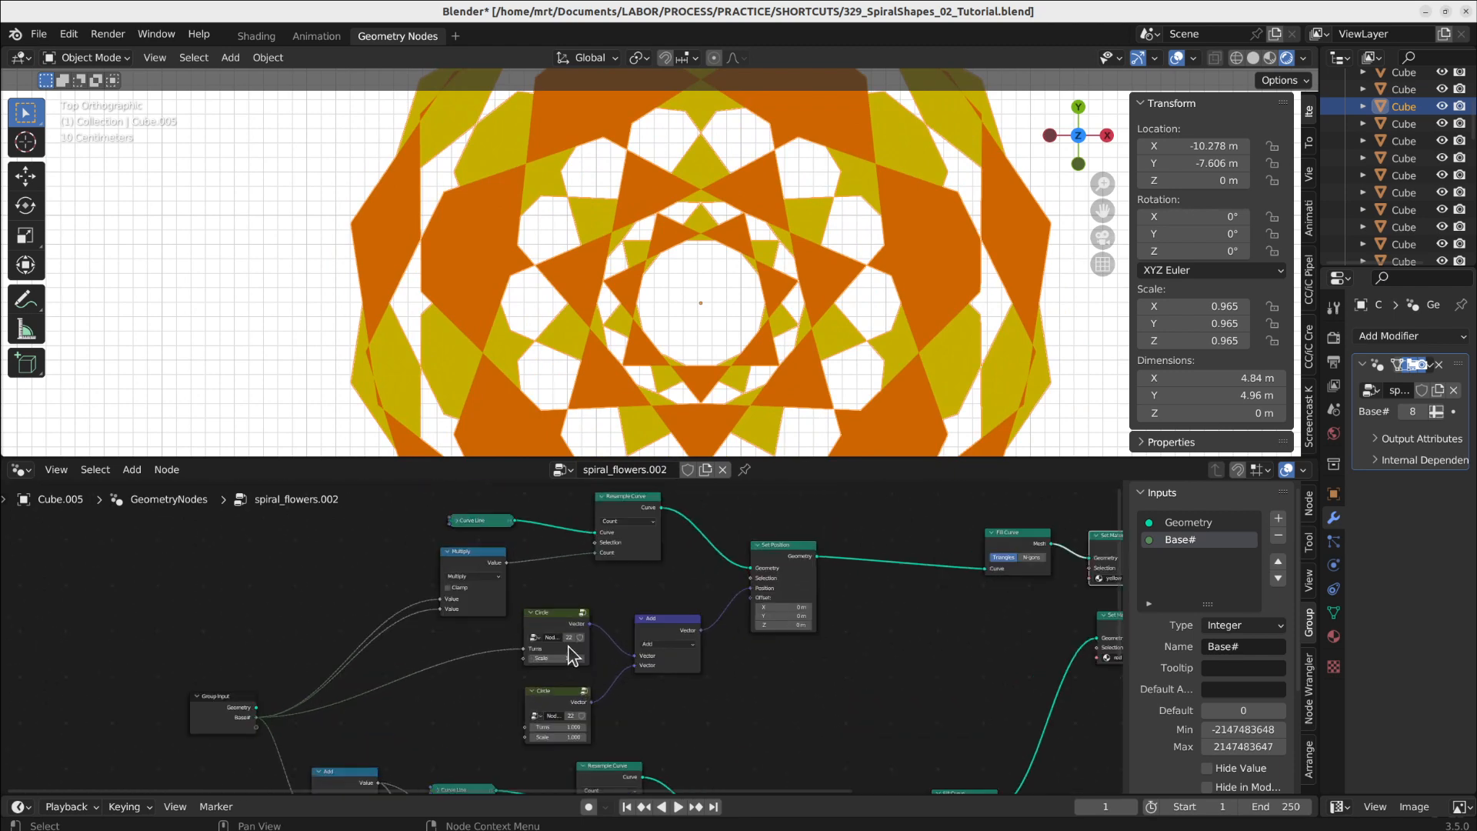
click(559, 631)
scroll(561, 634, up, 4)
key(Tab)
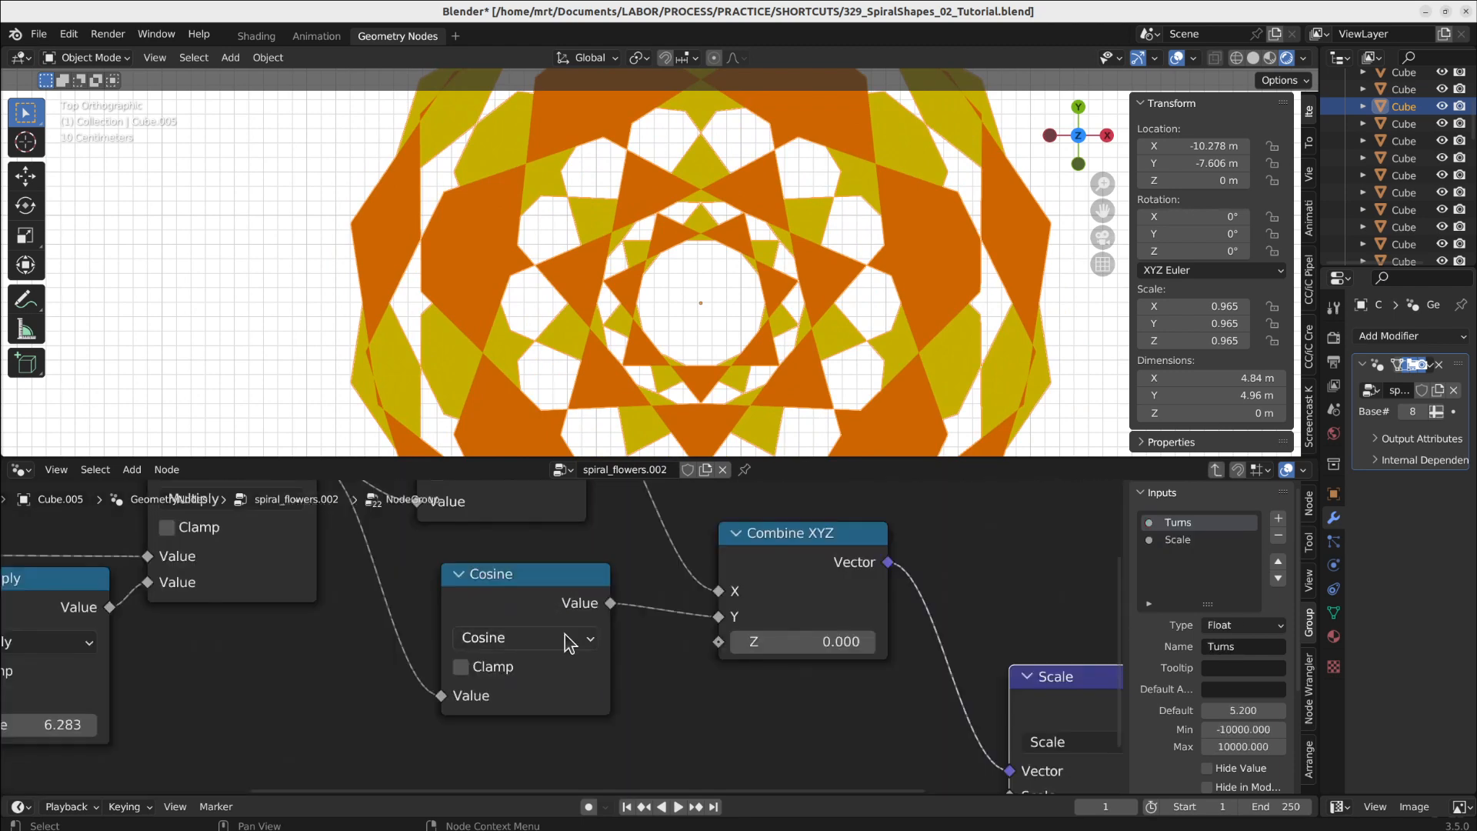
Step: Examine how Spline Parameter, Multiply, Sine, Cosine, Combine XYZ and Scale connect inside the Circle group, and exit the group
scroll(588, 658, down, 3)
scroll(589, 657, down, 2)
middle_drag(493, 627, 534, 645)
drag(612, 573, 625, 585)
drag(708, 620, 703, 622)
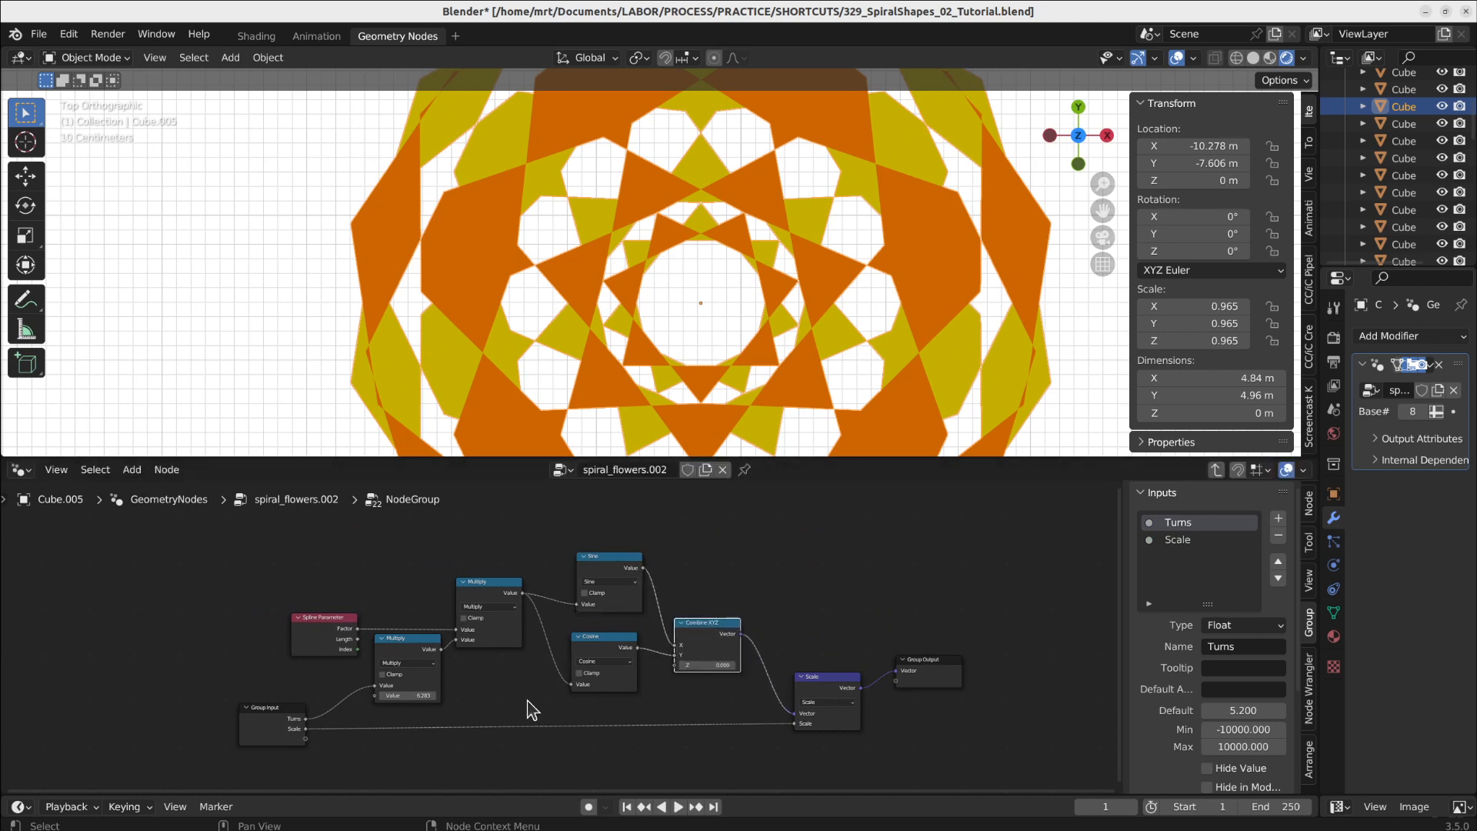
scroll(468, 690, up, 2)
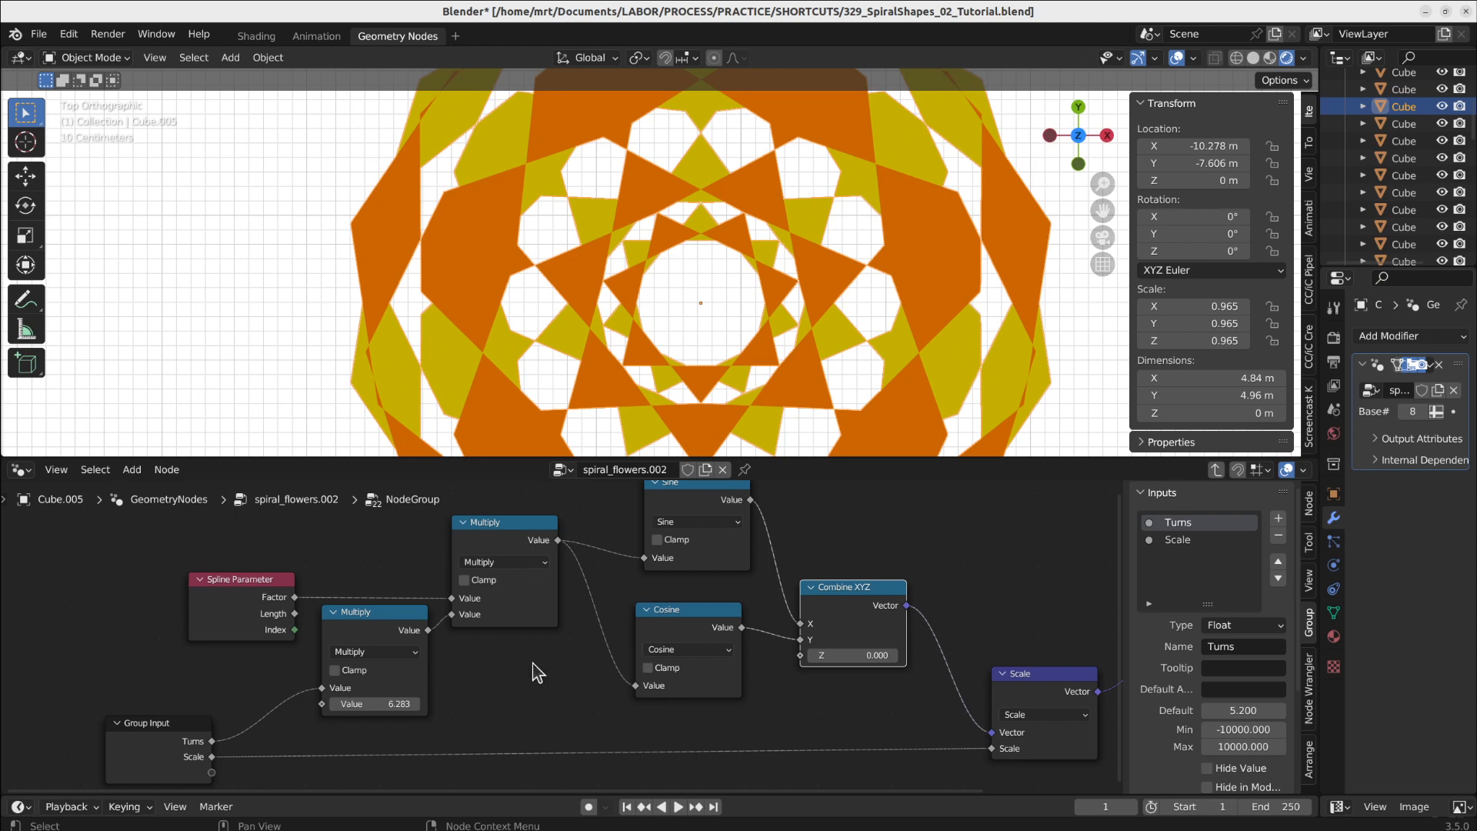
middle_drag(680, 595, 631, 645)
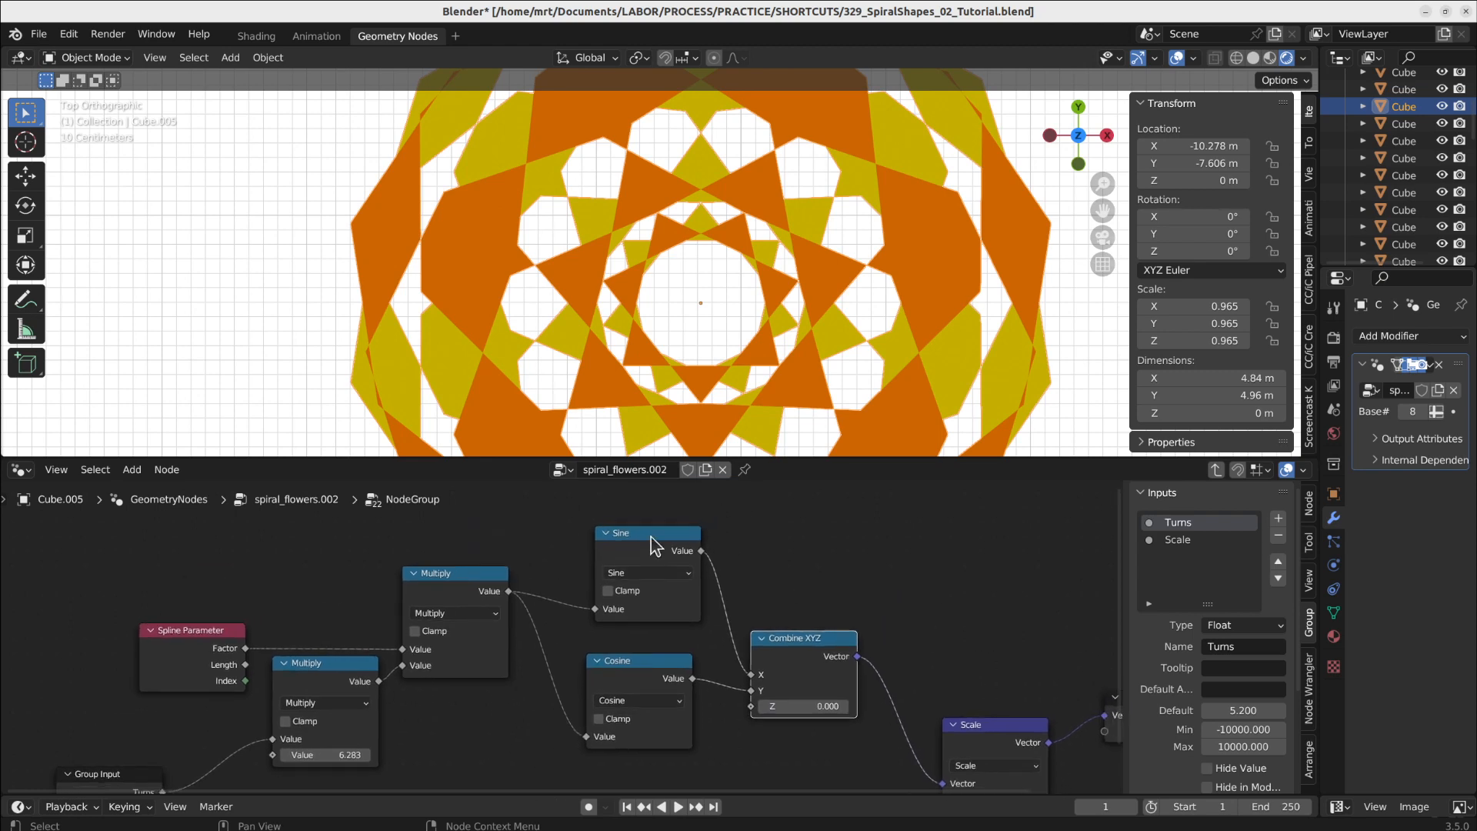
middle_drag(956, 741, 712, 663)
scroll(918, 711, down, 5)
scroll(304, 602, up, 2)
scroll(644, 648, down, 1)
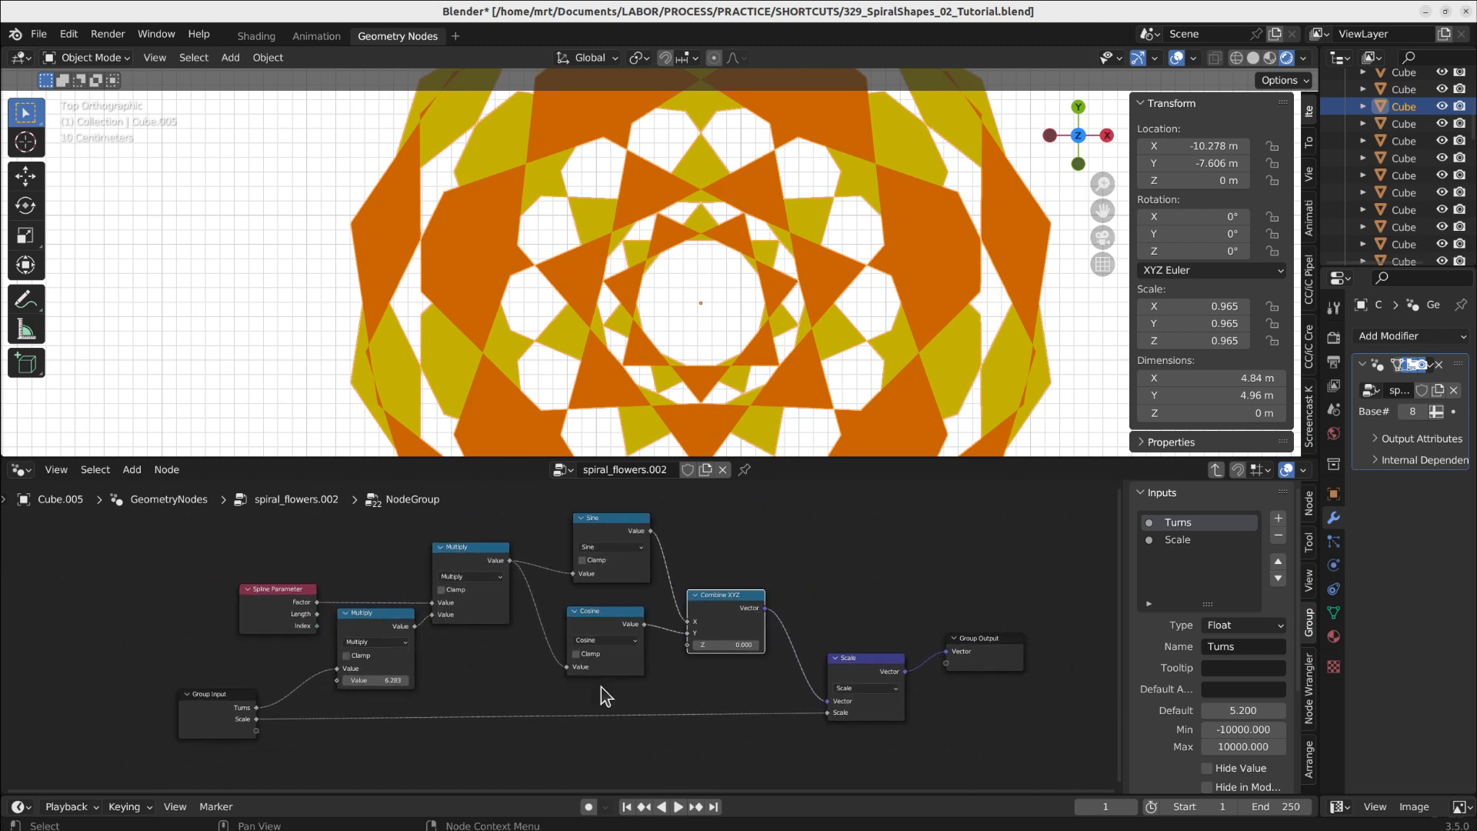
key(Tab)
Step: Look over the column of rosettes, and select the blue, white and red flower beside the black rosette to show its threefold tree
scroll(744, 329, down, 10)
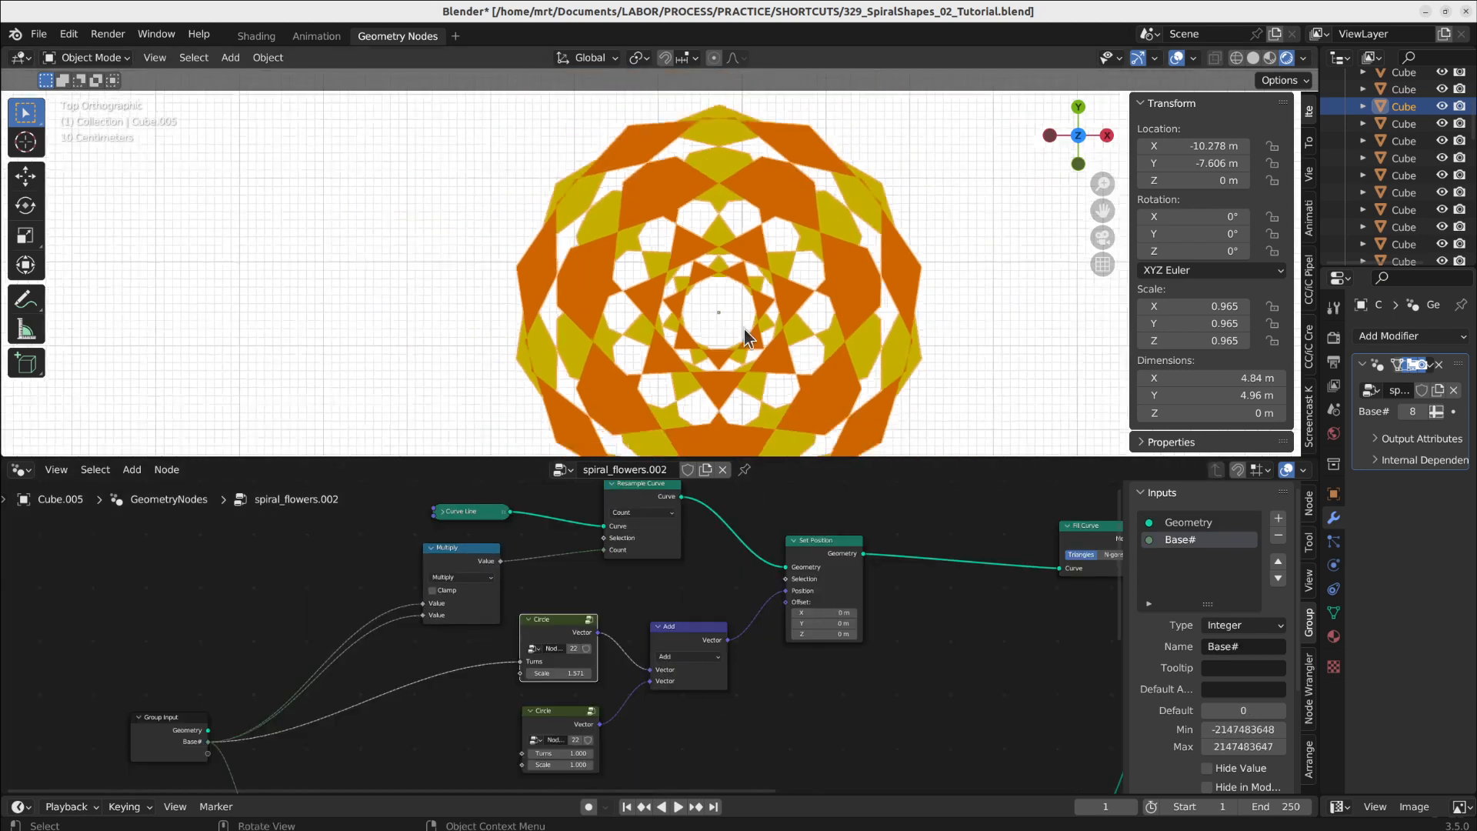
scroll(774, 340, down, 2)
shift+middle_drag(778, 317, 699, 339)
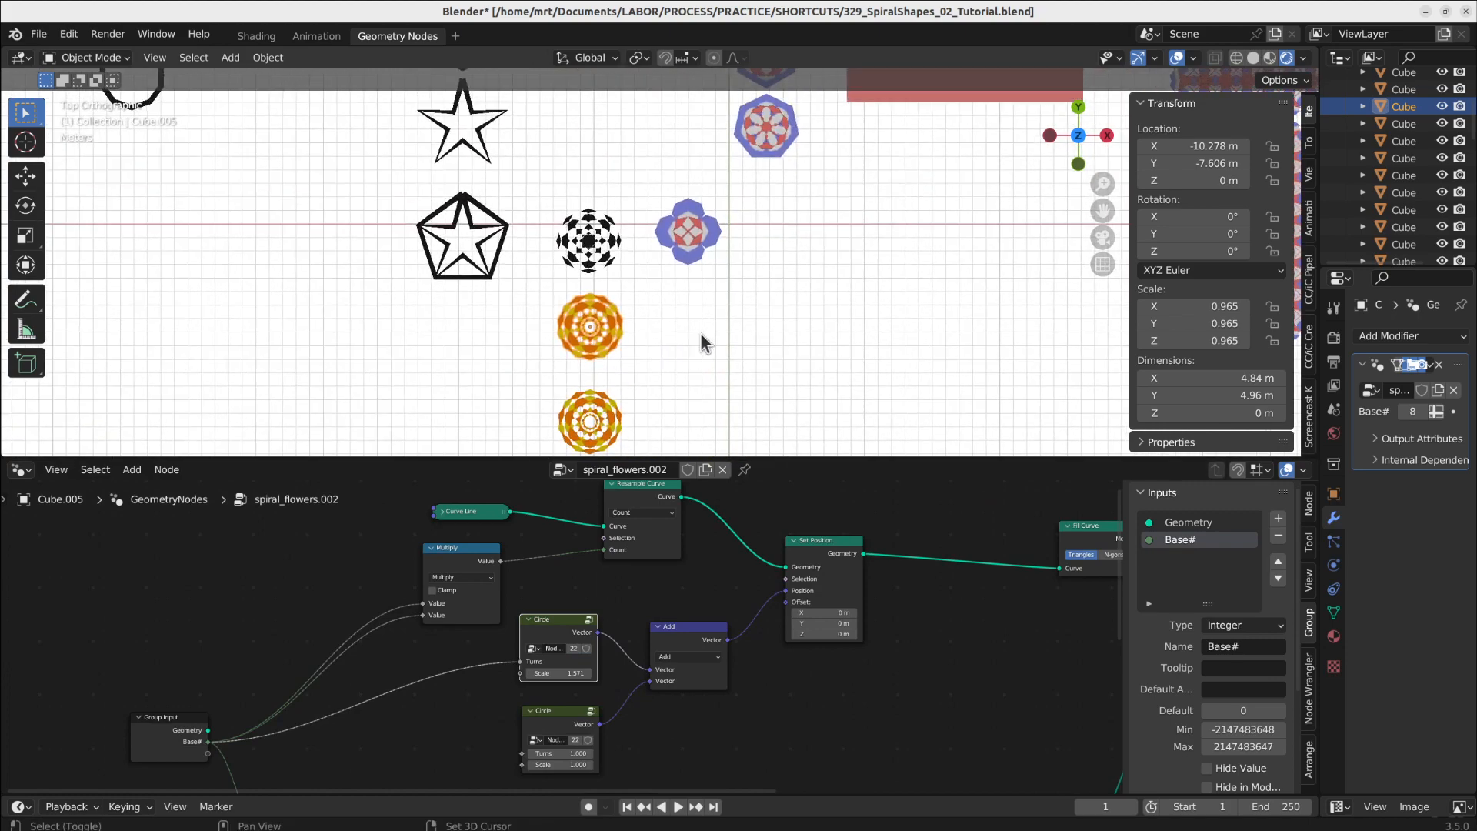
scroll(689, 279, down, 2)
scroll(705, 280, down, 1)
shift+middle_drag(705, 280, 690, 203)
scroll(648, 284, up, 1)
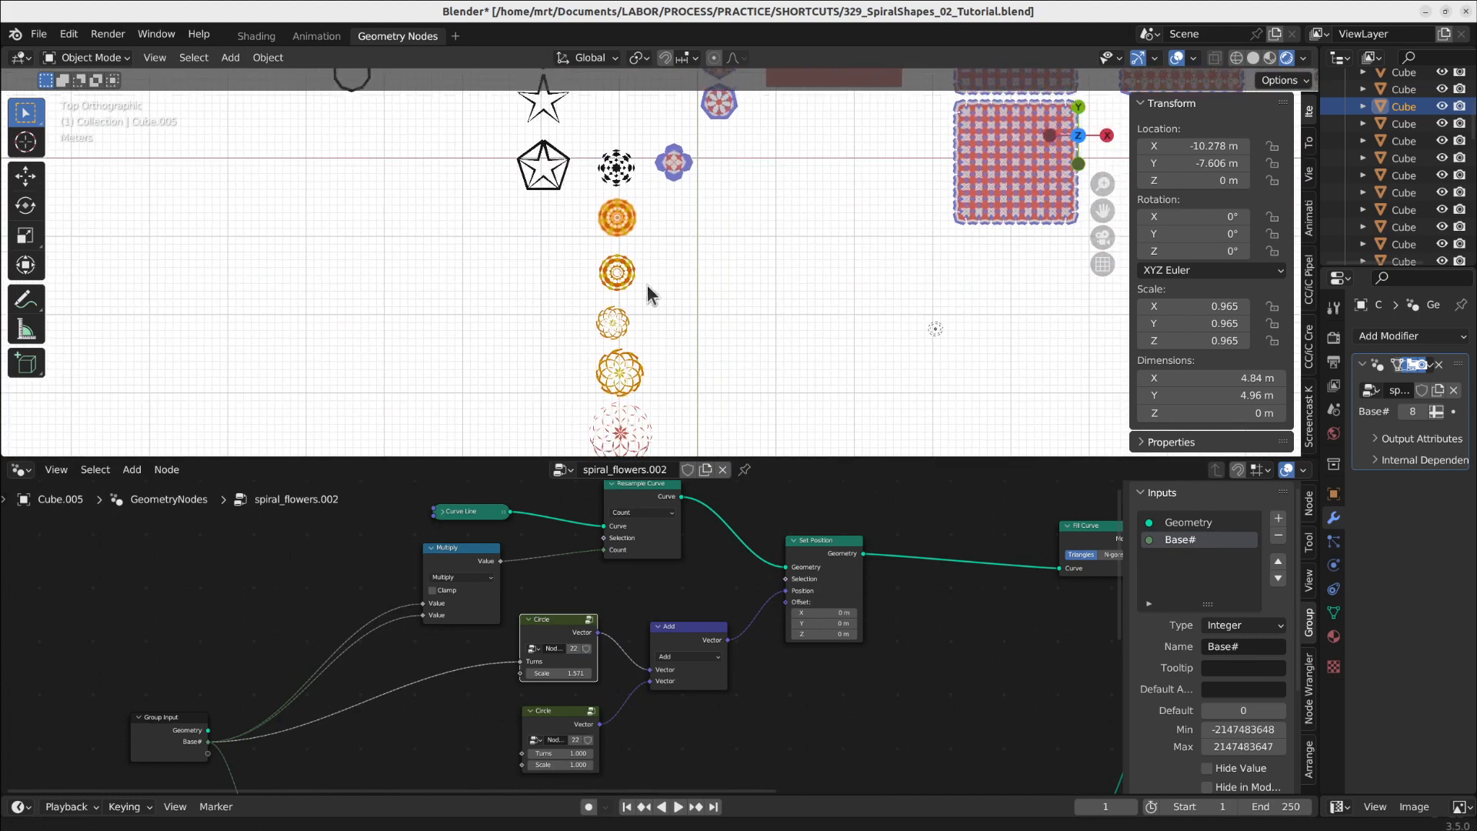
scroll(633, 361, up, 2)
scroll(600, 148, up, 2)
shift+middle_drag(600, 145, 548, 365)
scroll(600, 323, down, 2)
shift+middle_drag(663, 279, 631, 391)
scroll(611, 231, up, 5)
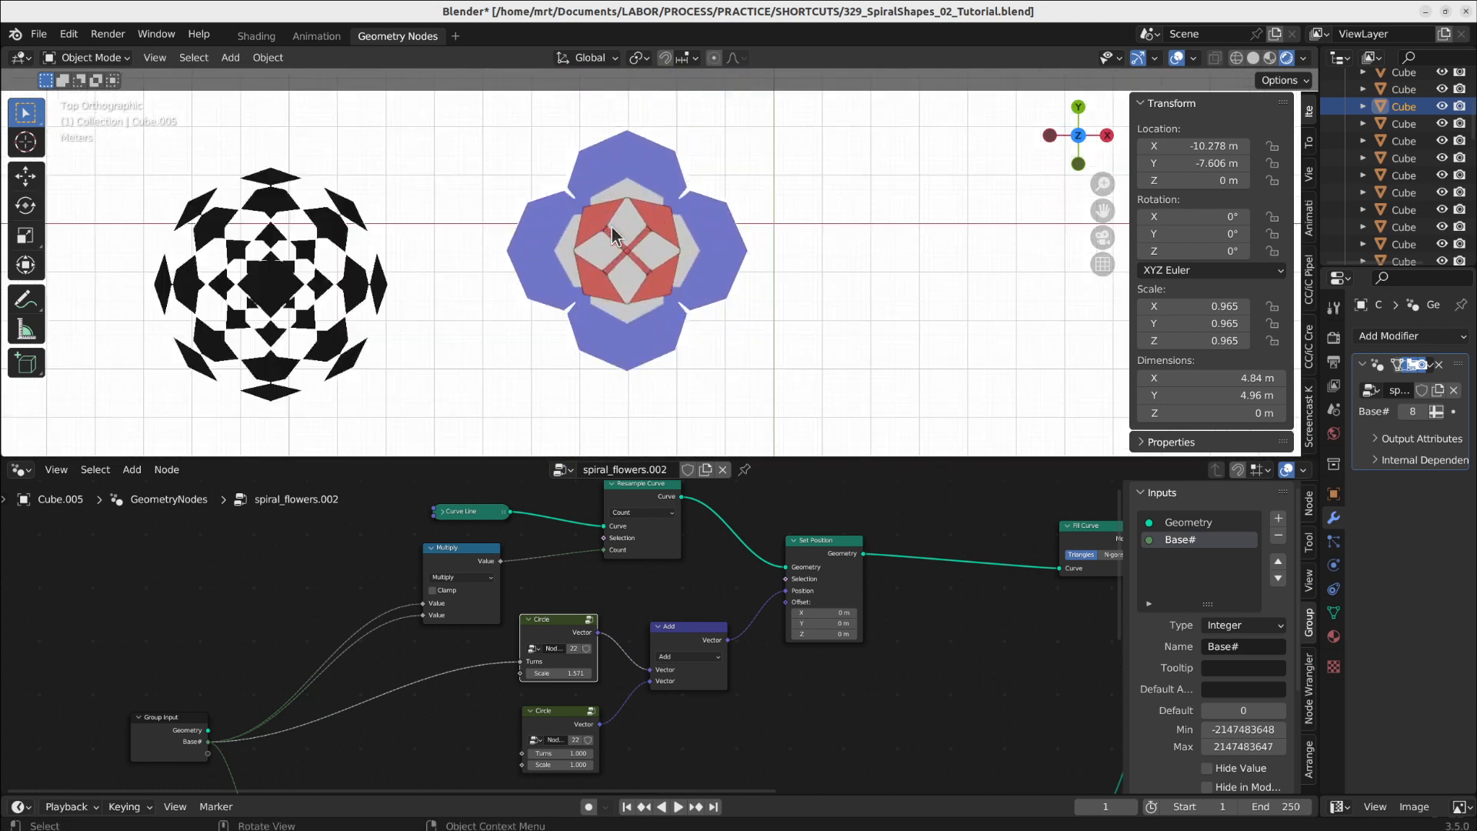
click(615, 231)
middle_drag(646, 612, 669, 697)
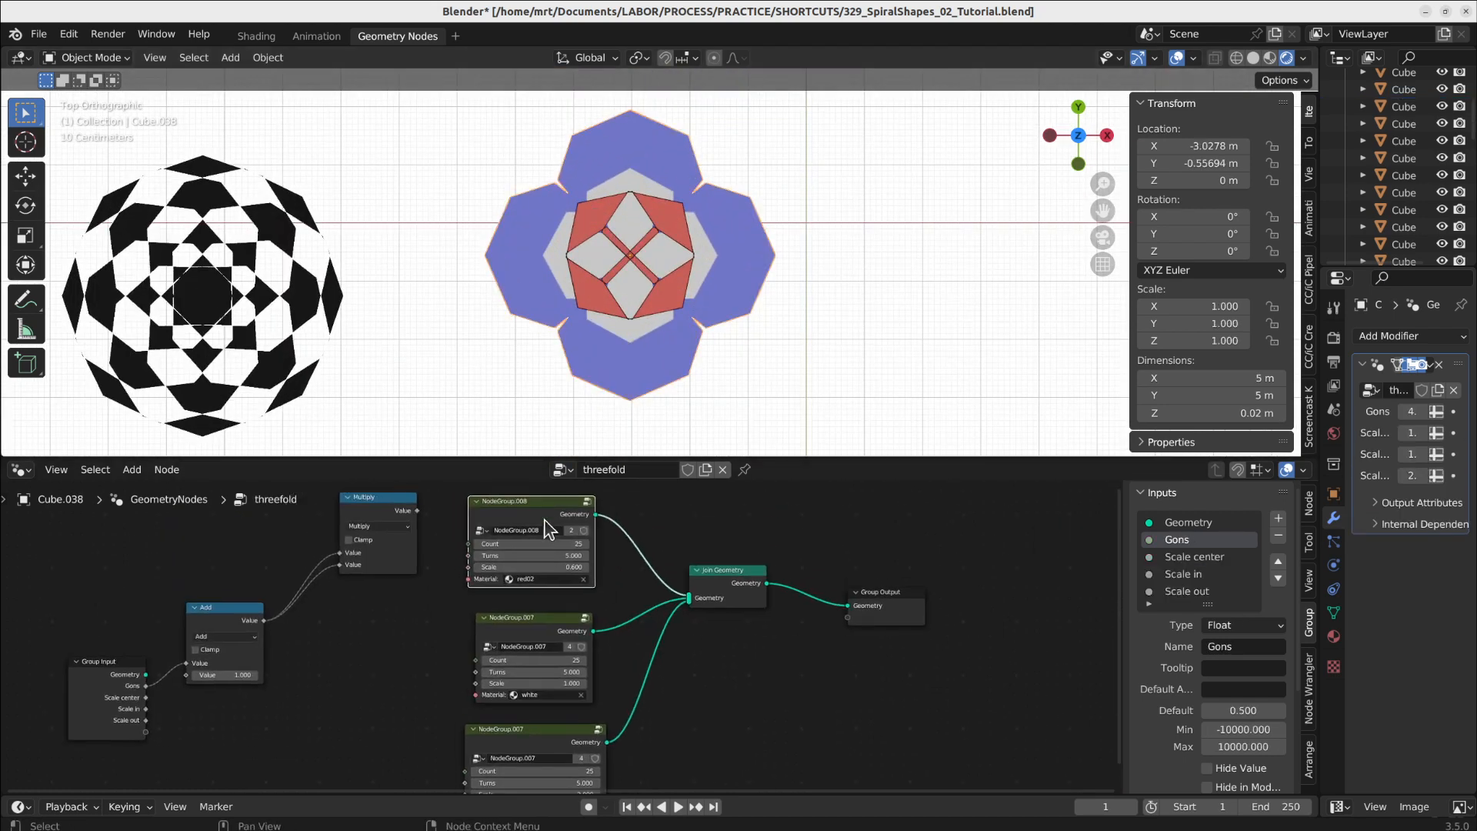
Step: Set the Turns of the NodeGroup.007 node with the white material to 7
scroll(521, 532, up, 2)
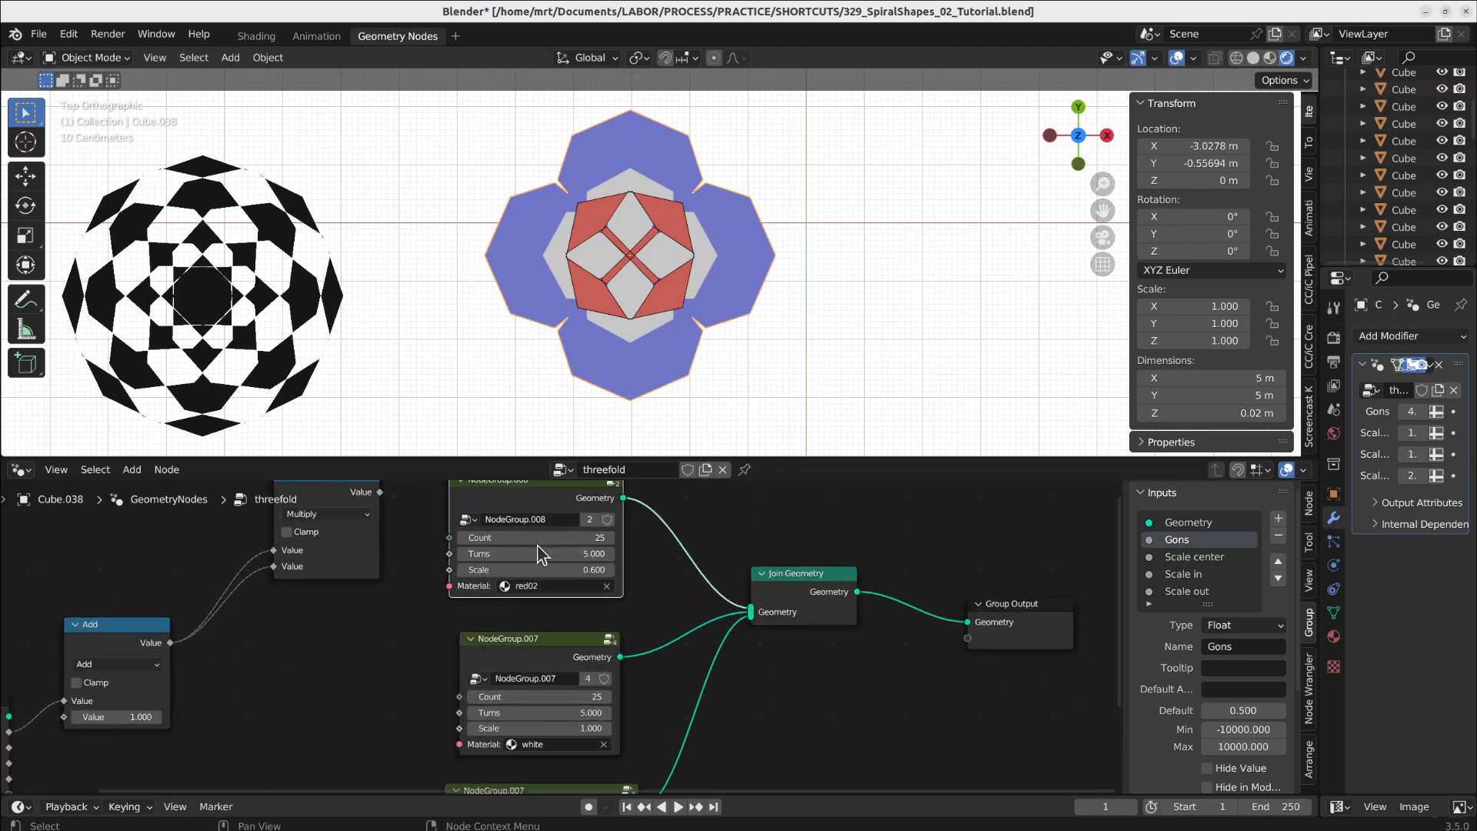
drag(531, 537, 510, 553)
mouse_move(539, 712)
mouse_down()
mouse_move(492, 712)
mouse_move(534, 712)
mouse_up()
click(572, 711)
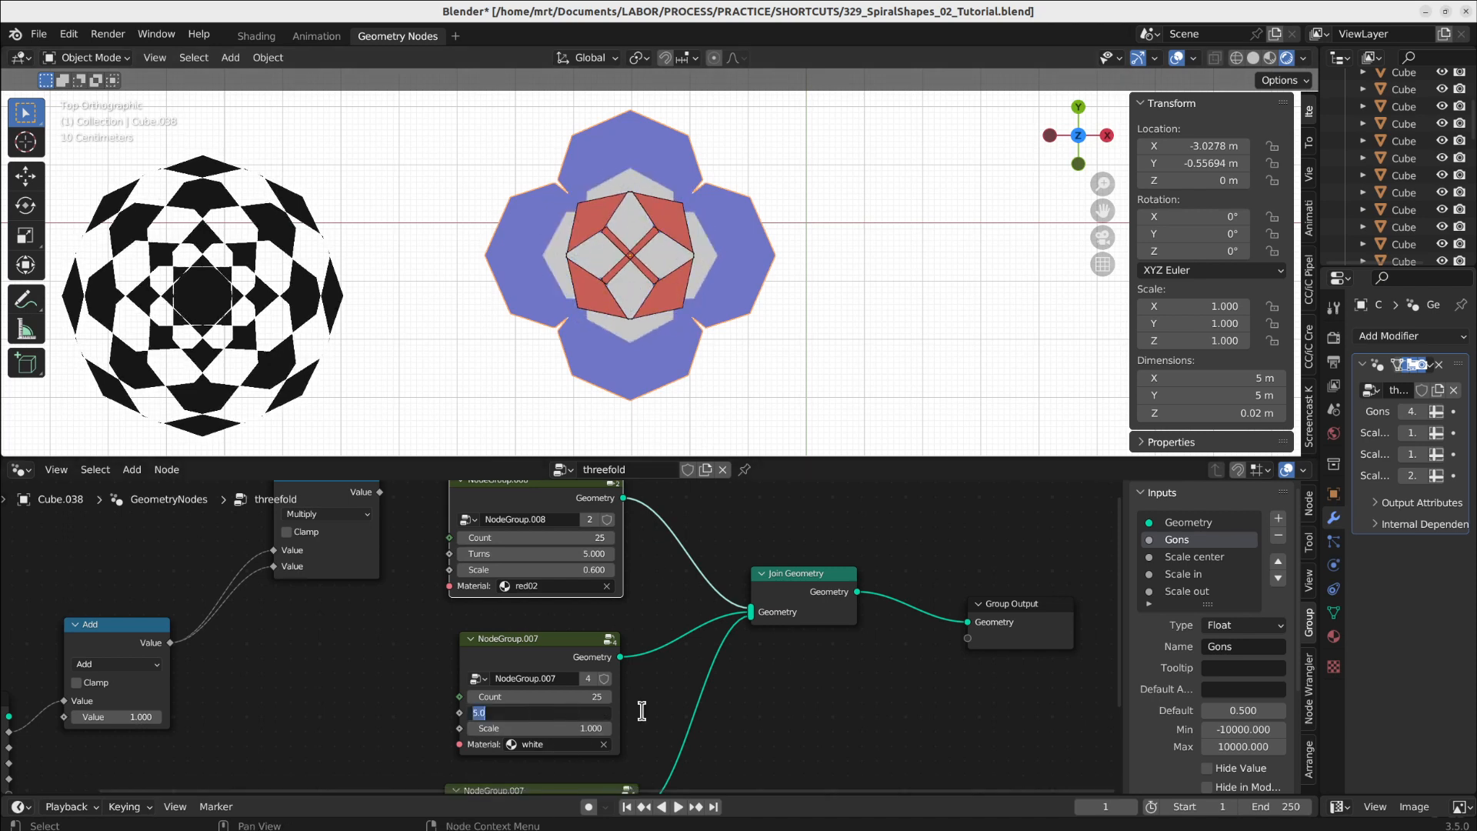
text(7)
key(Return)
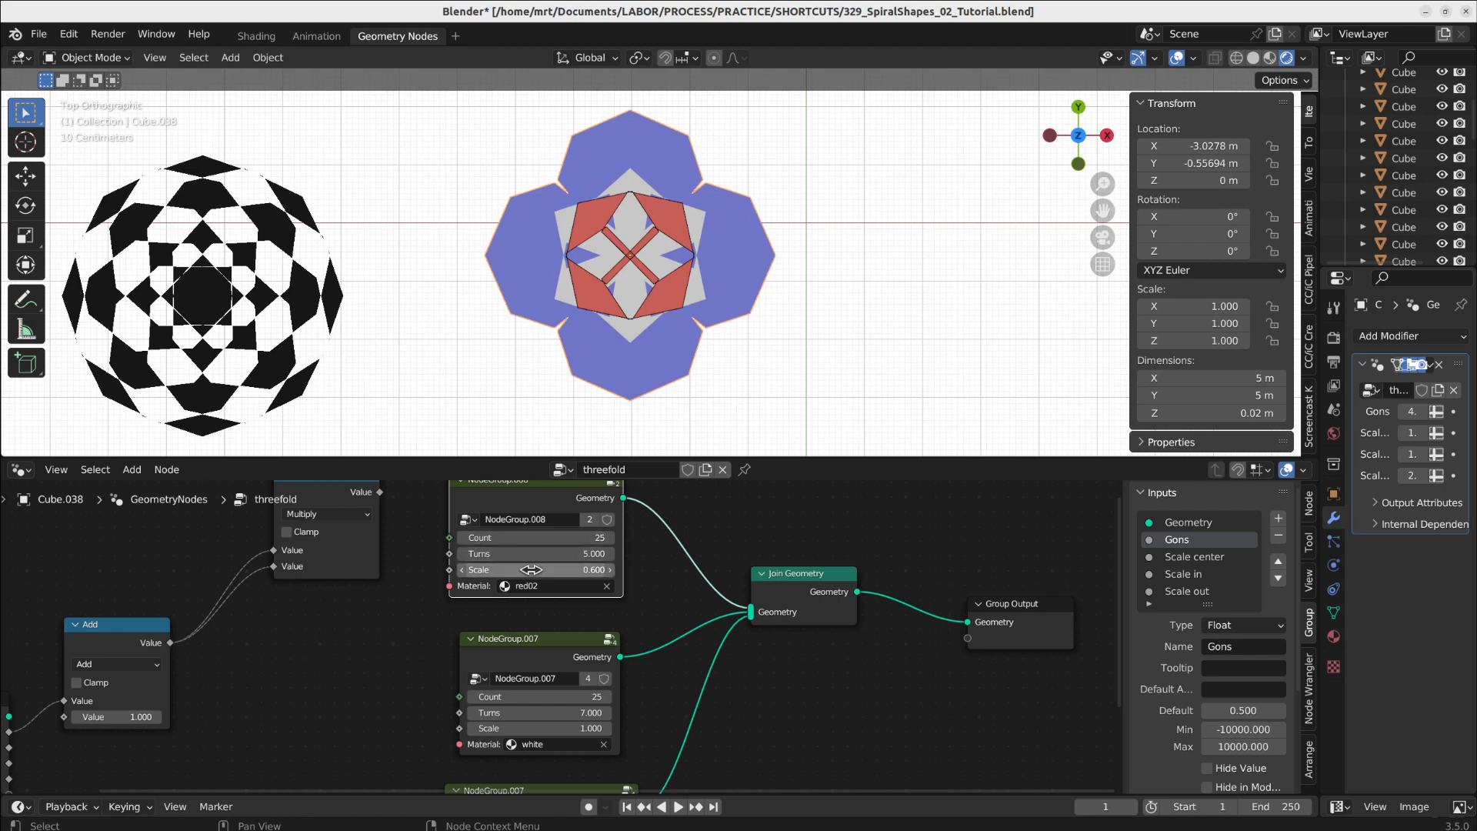
Step: Increase the Scale of the NodeGroup.008 node with the red02 material to about 1.1
mouse_move(530, 570)
mouse_down()
mouse_move(679, 580)
mouse_move(548, 580)
mouse_up()
scroll(565, 703, down, 1)
scroll(544, 554, down, 2)
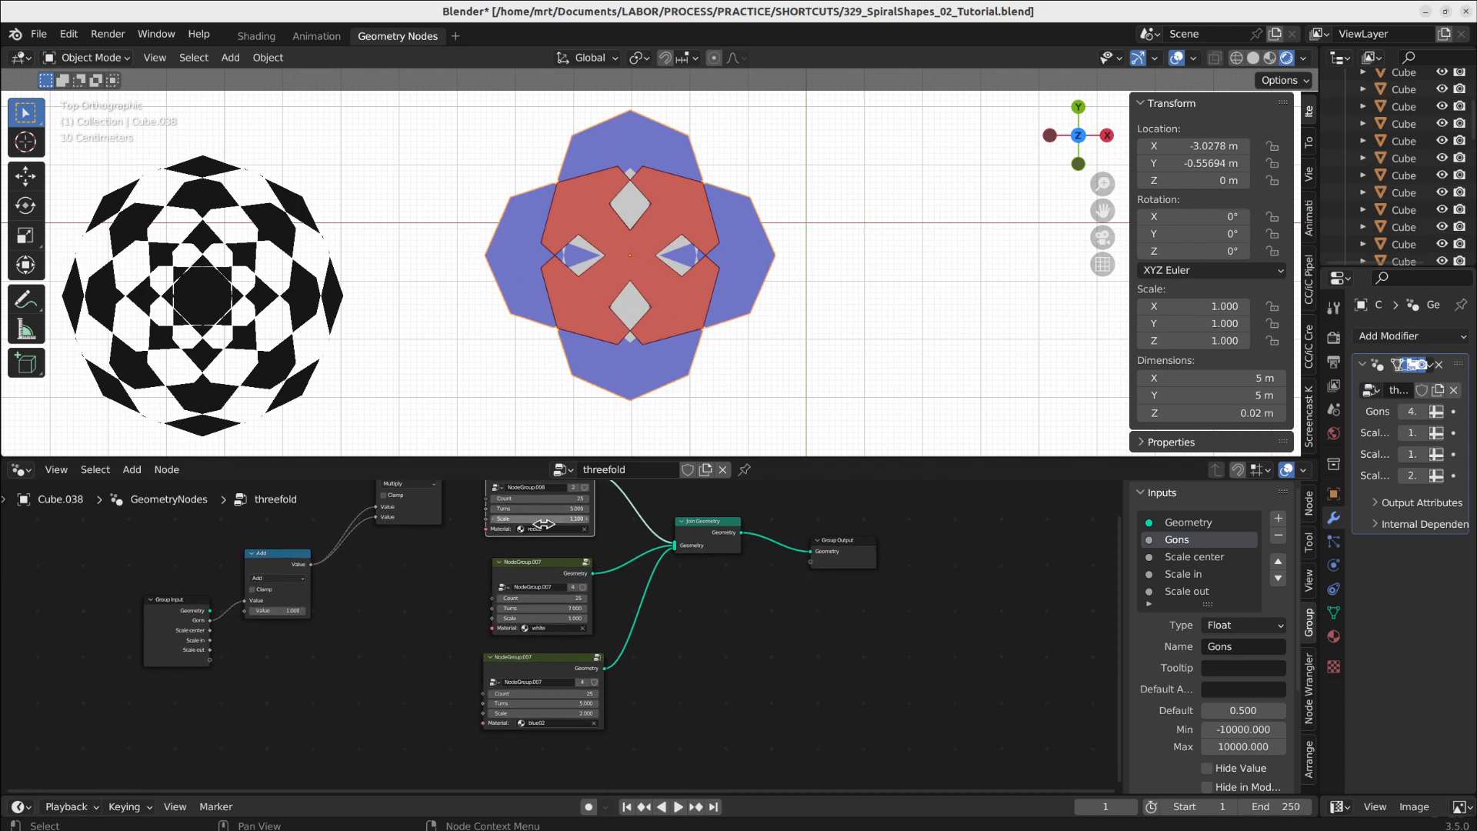
Step: Inside NodeGroup.008, move the Curve Circle node nearer to Curve to Mesh, examine the outline it produces, and exit the group
key(Tab)
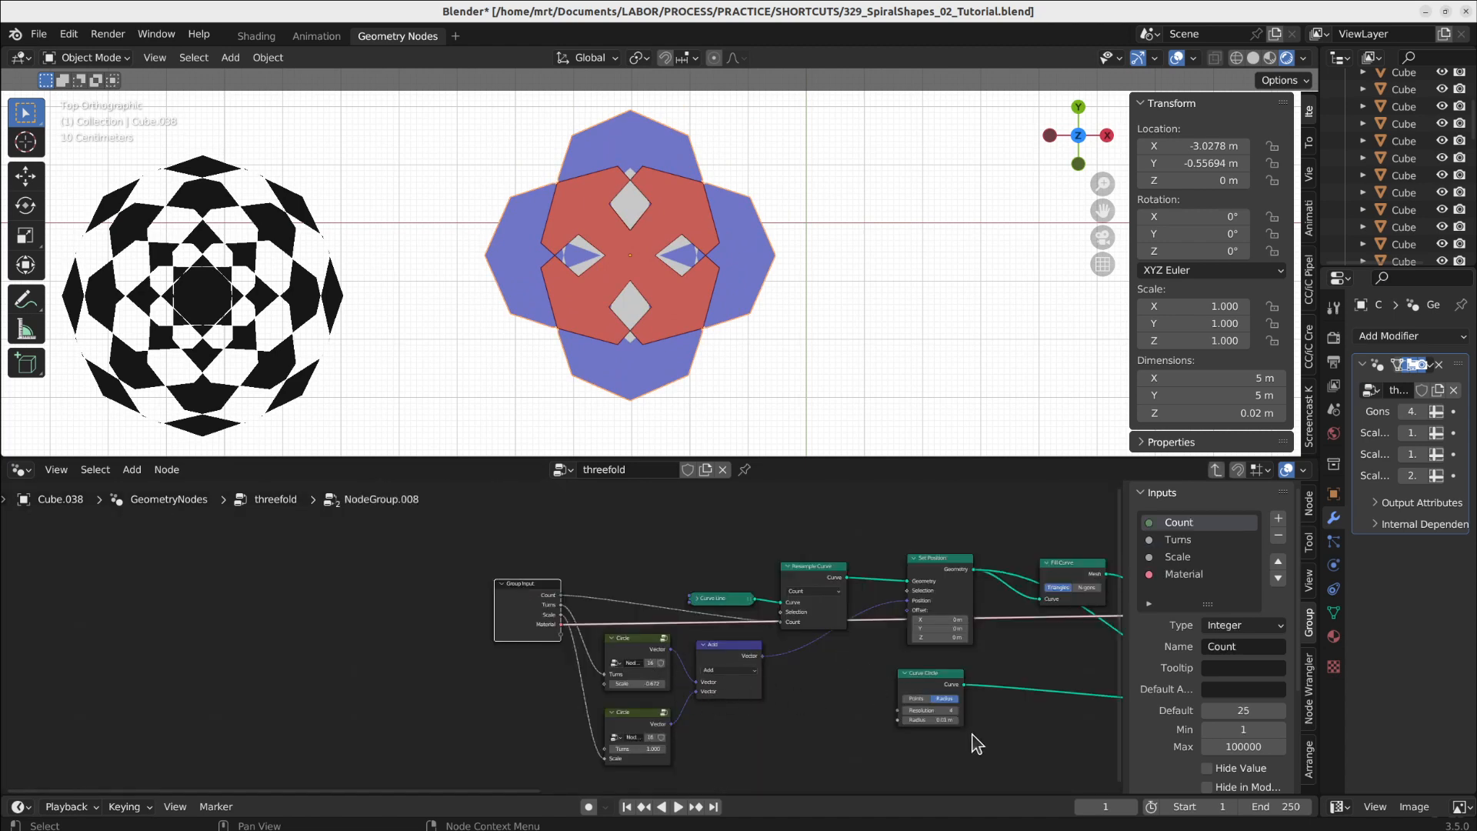
middle_drag(975, 704, 565, 663)
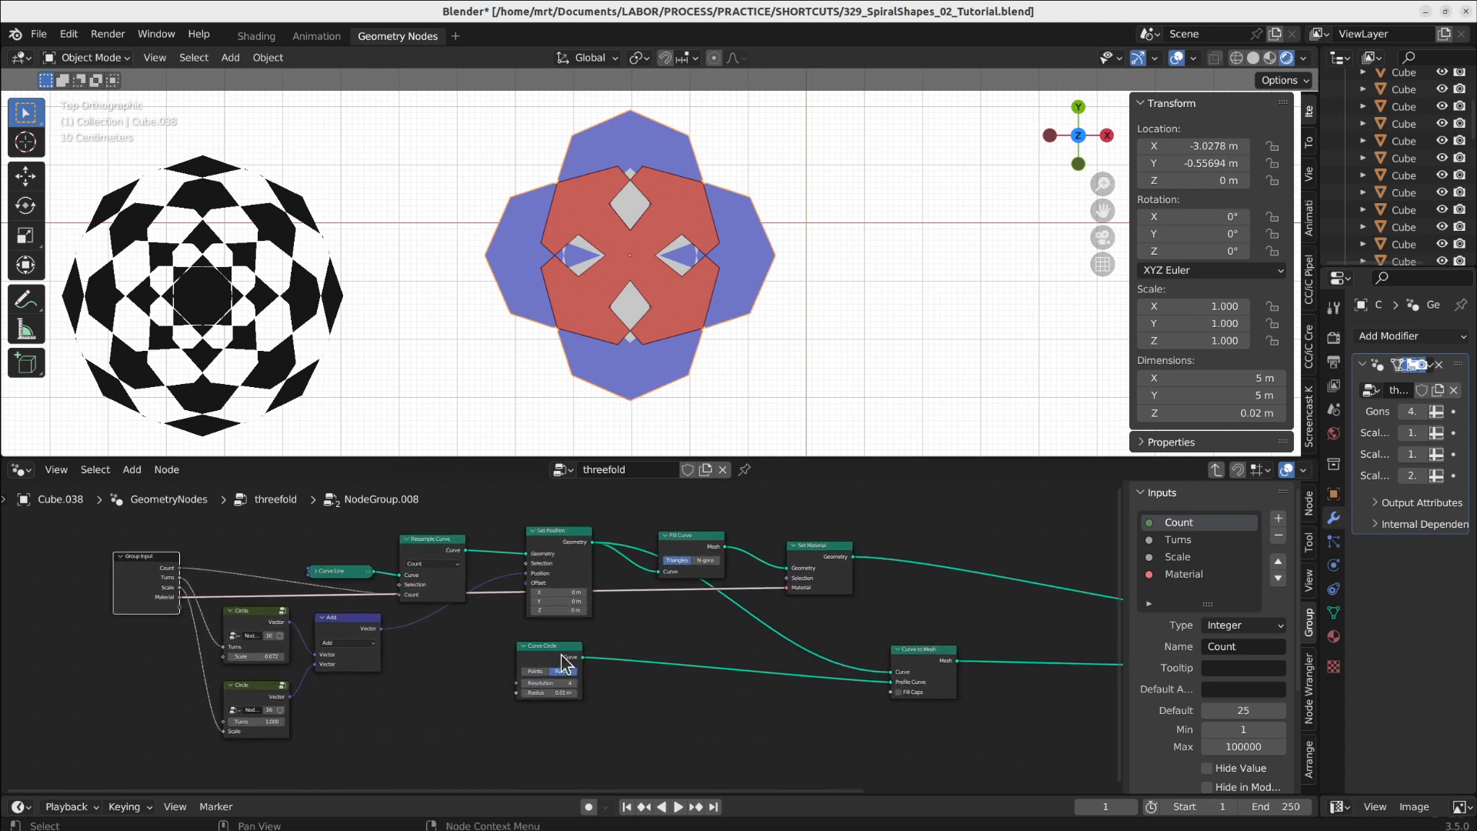
drag(539, 649, 682, 682)
scroll(732, 698, up, 5)
middle_drag(871, 697, 531, 699)
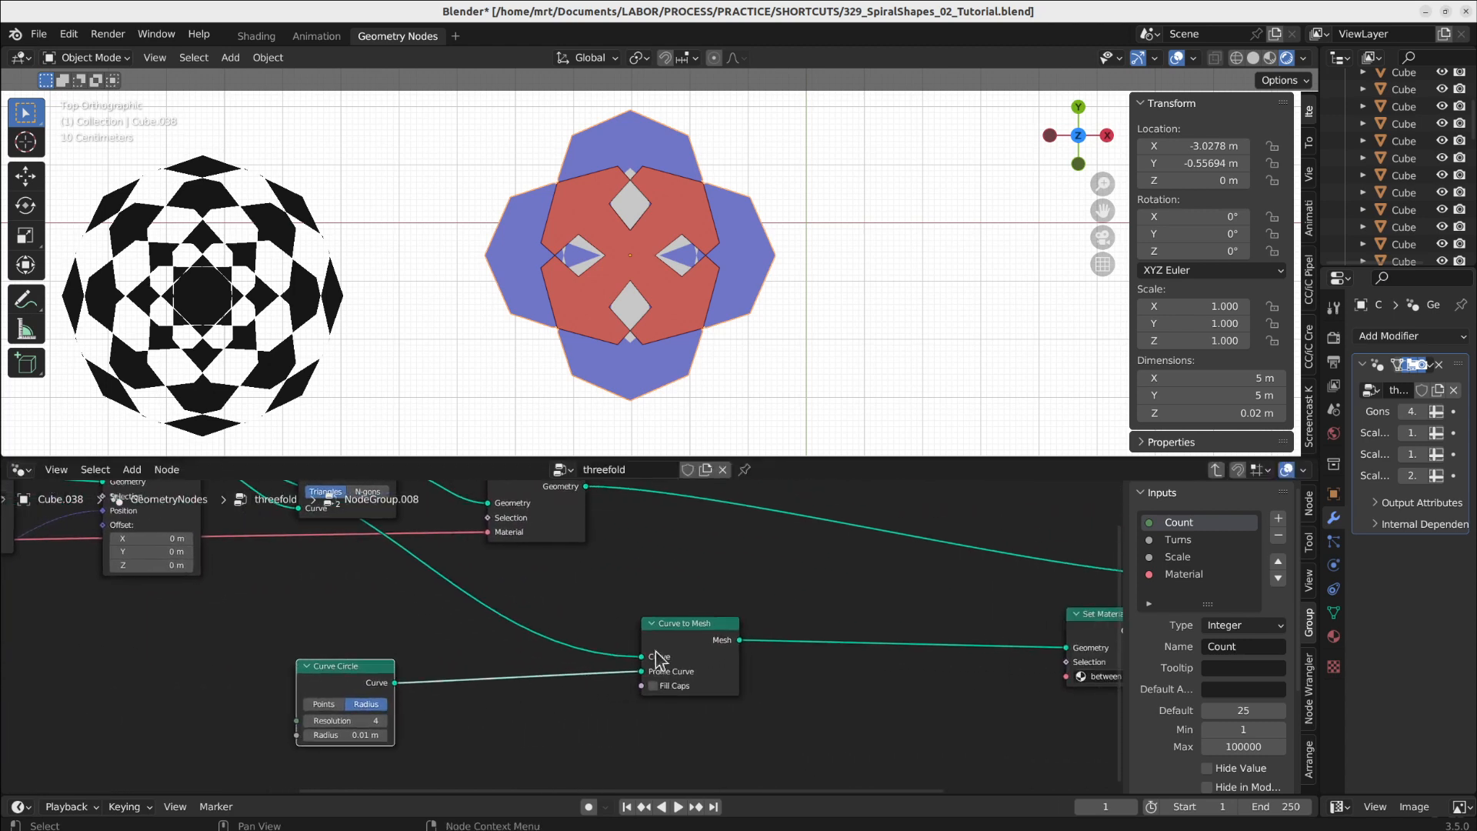
scroll(596, 157, up, 6)
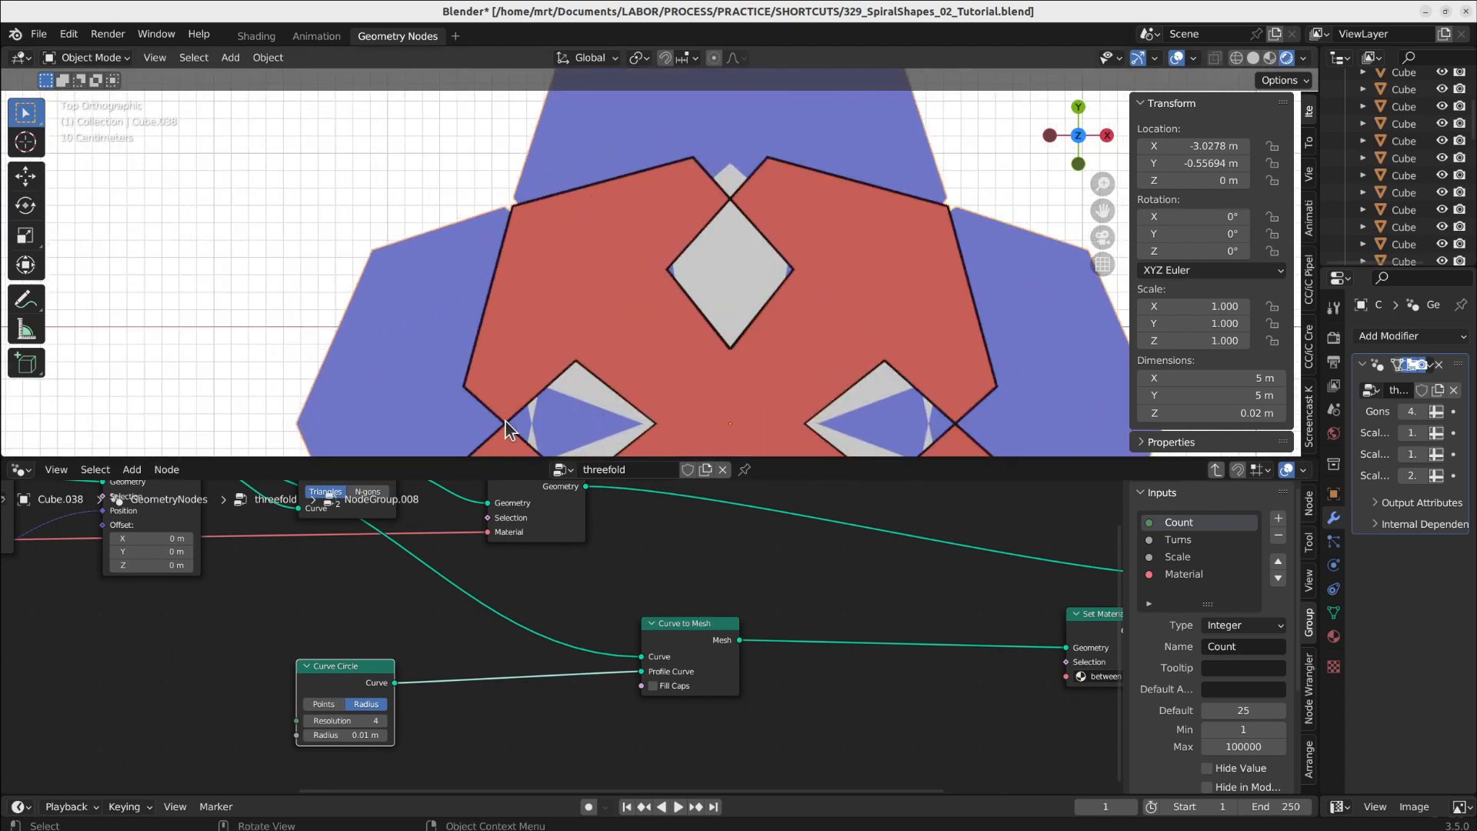
key(Tab)
Step: Try about 6.7 Turns on the NodeGroup.007 node with the blue02 material and inspect the flower's outer petals
scroll(664, 591, down, 2)
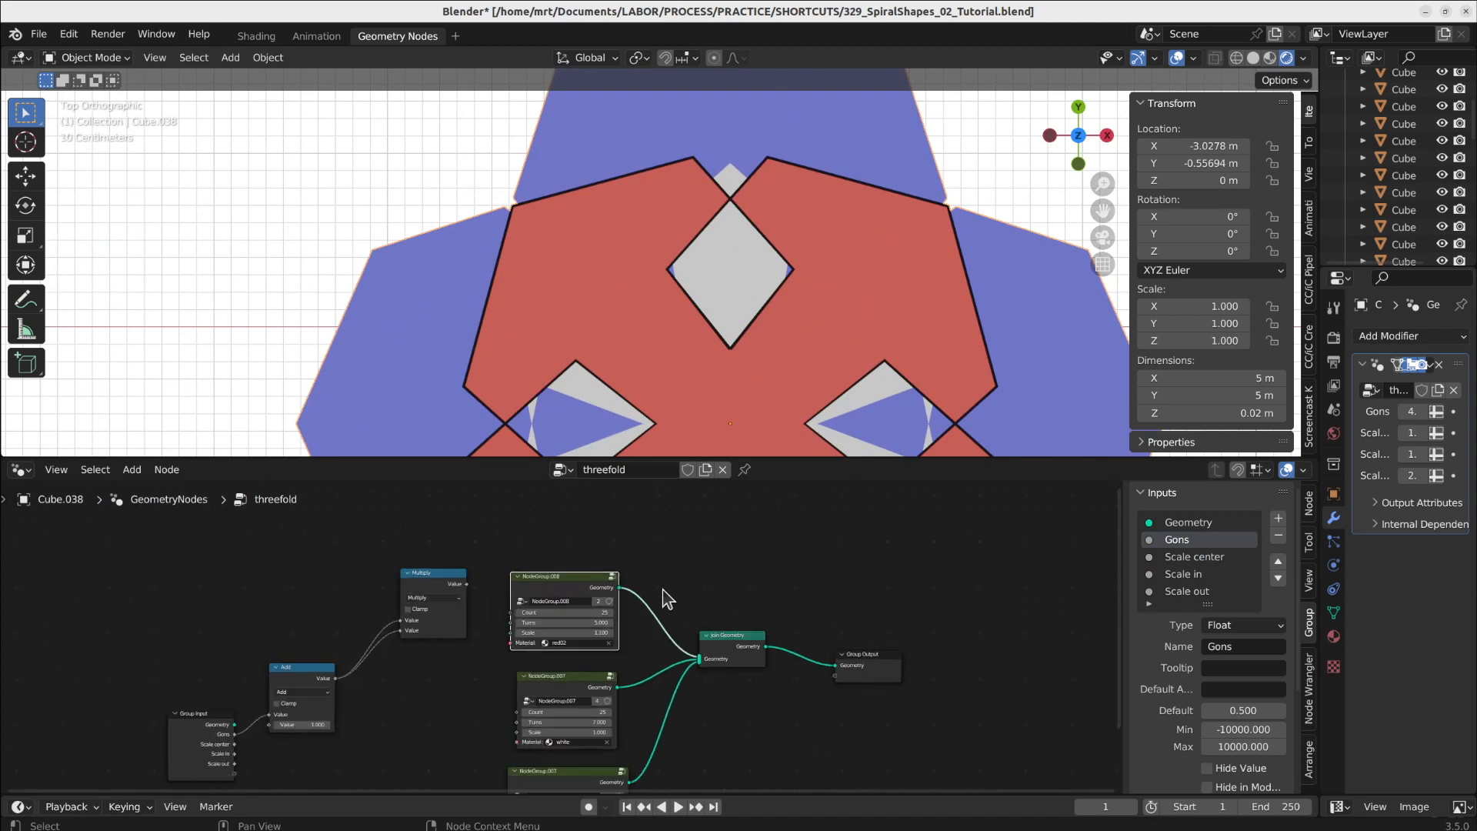
scroll(701, 298, down, 5)
scroll(702, 299, down, 3)
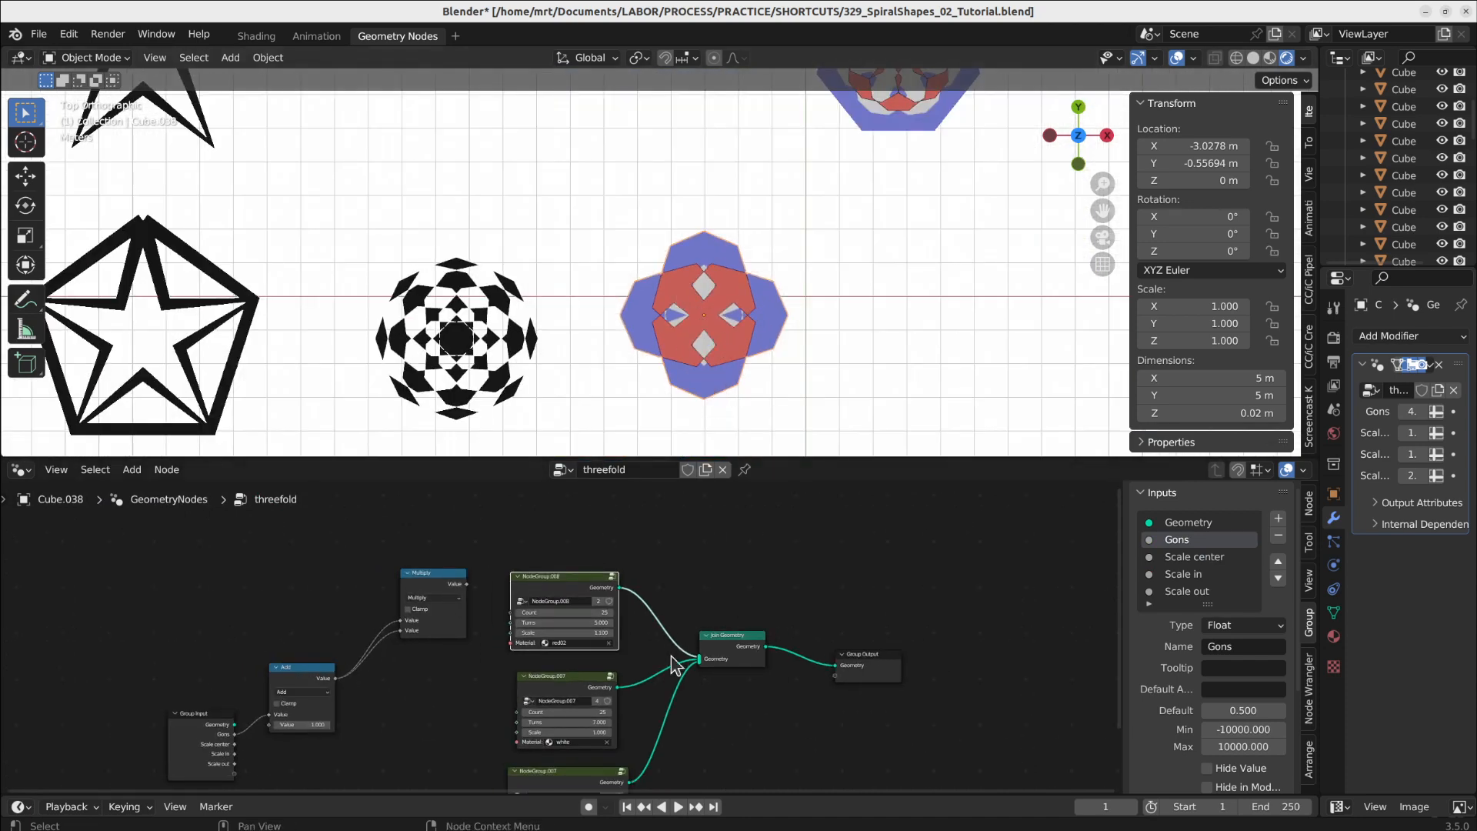
shift+scroll(639, 653, down, 1)
shift+scroll(633, 652, down, 4)
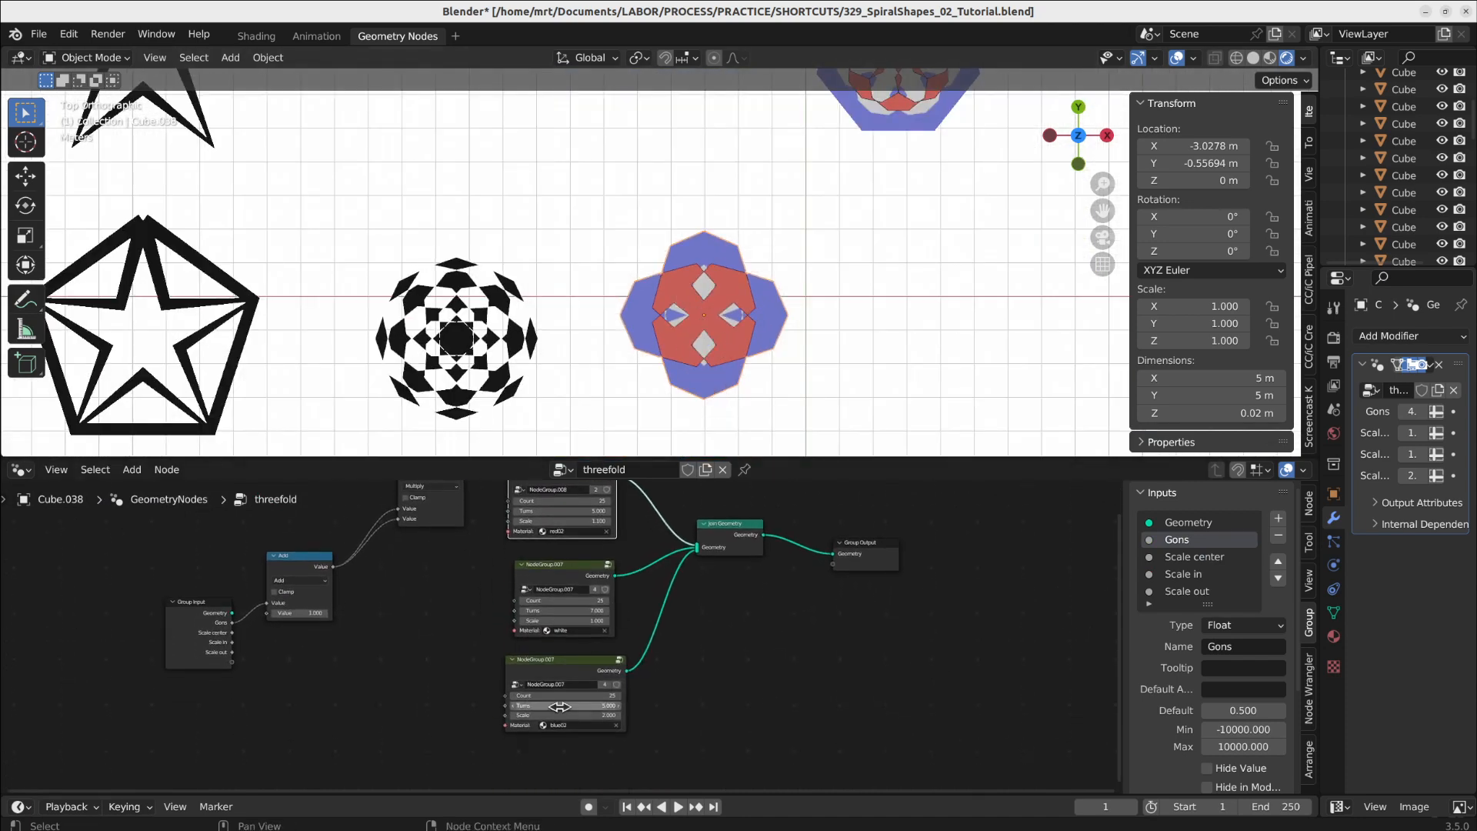
mouse_move(565, 705)
mouse_down()
mouse_move(593, 705)
mouse_move(565, 705)
mouse_up()
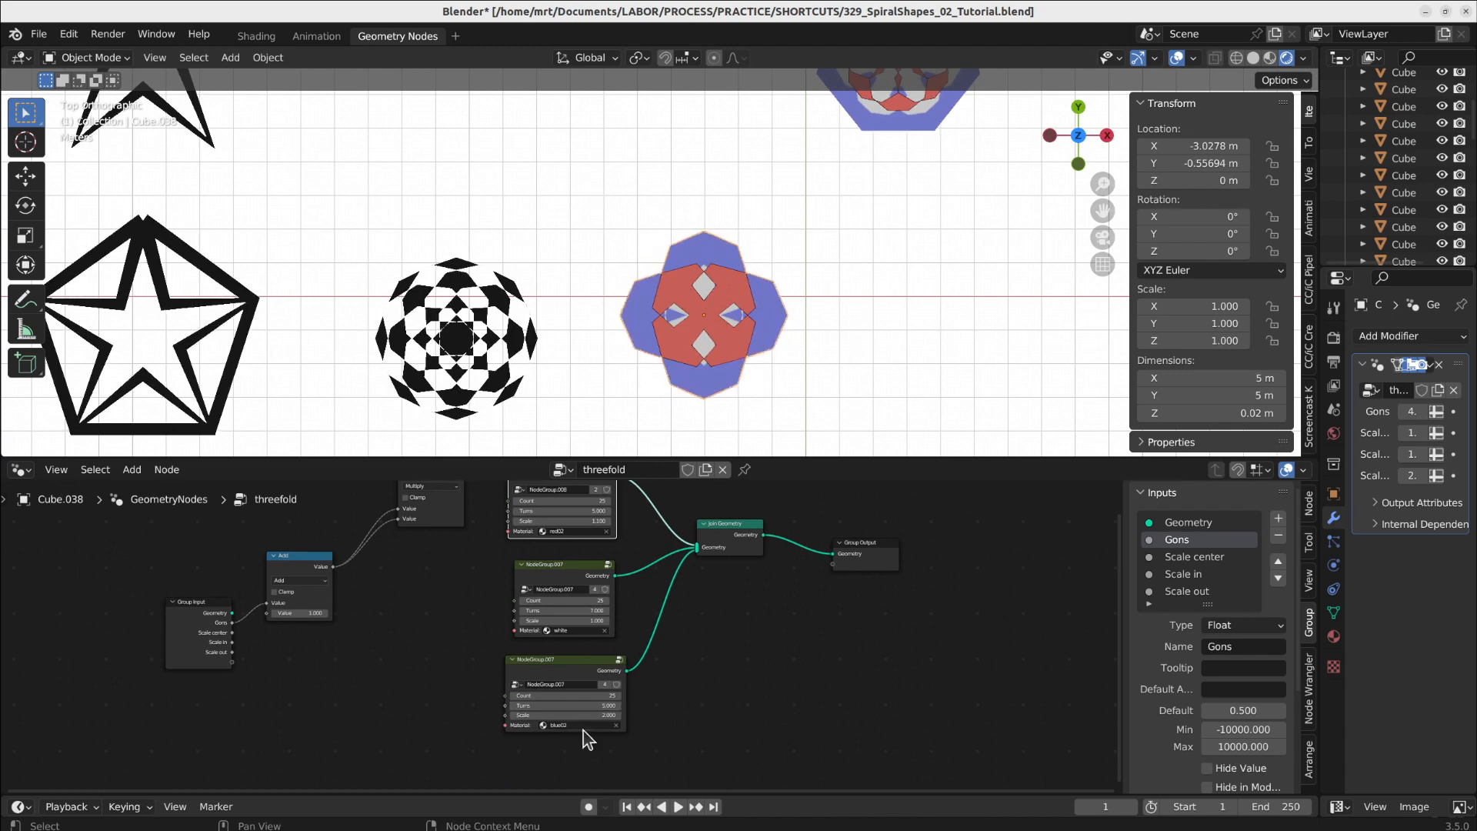
scroll(562, 705, up, 5)
click(567, 702)
text(6)
key(Return)
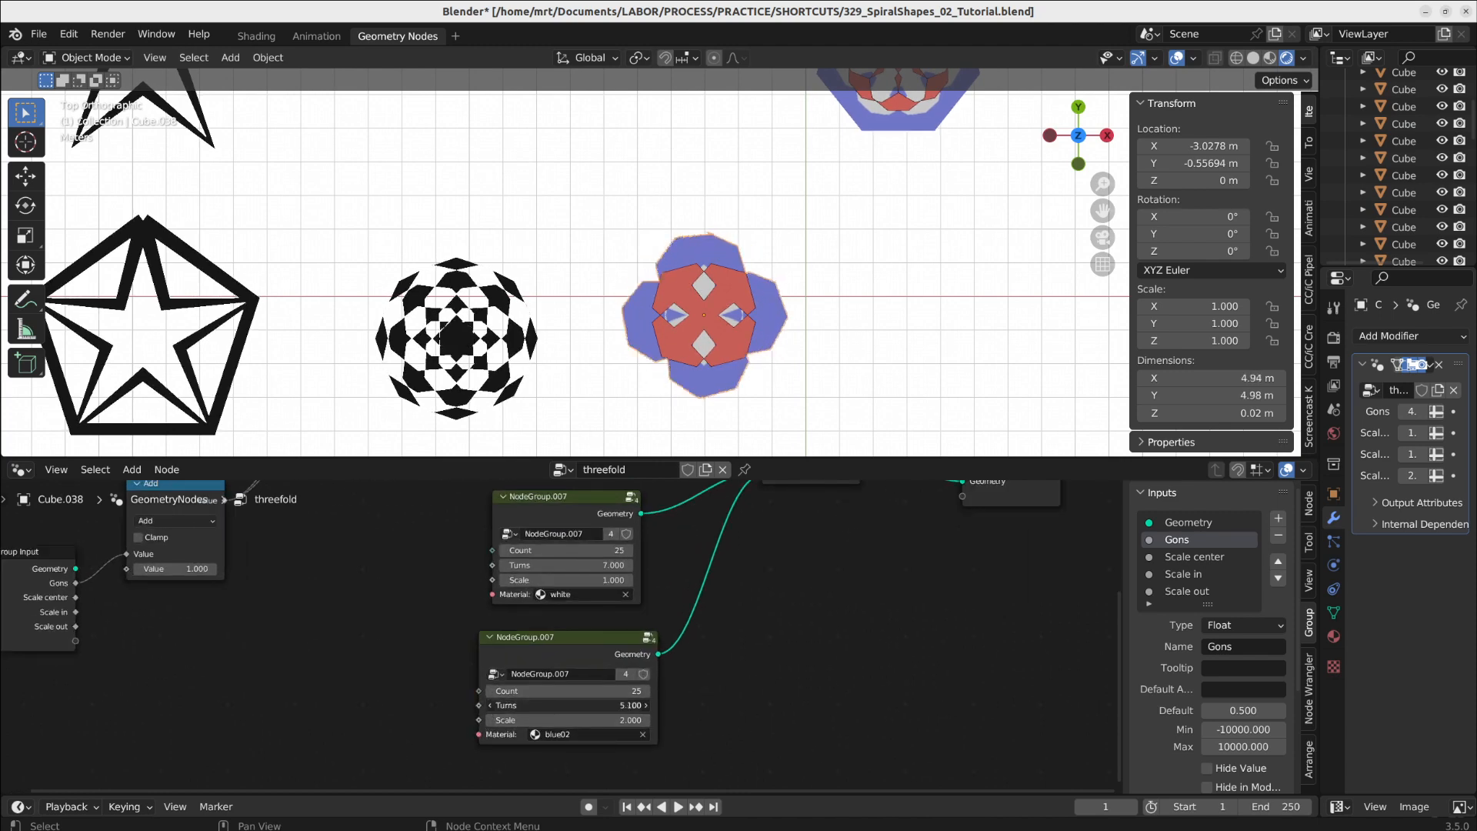
drag(567, 706, 579, 706)
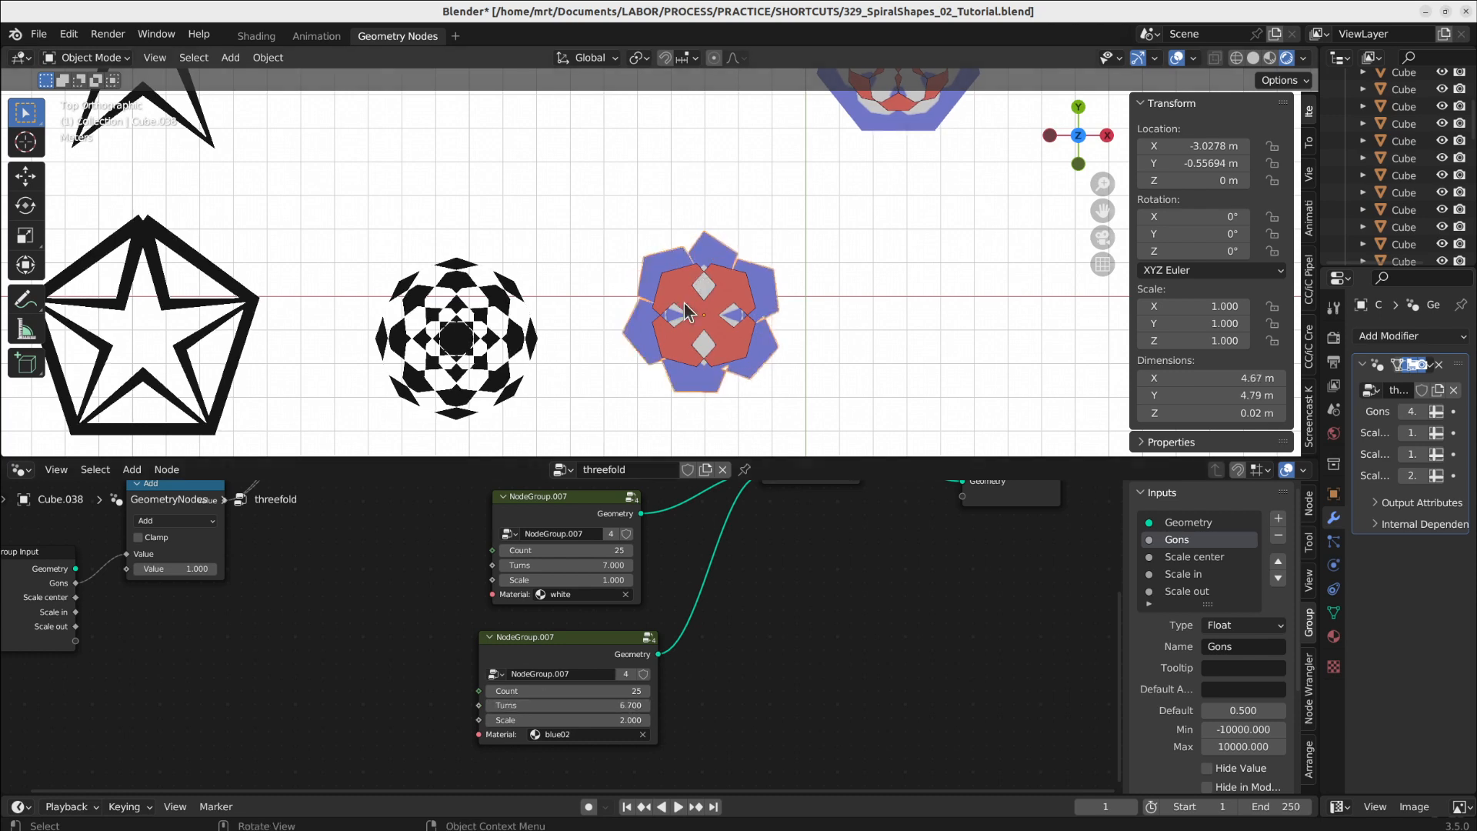
scroll(699, 270, up, 5)
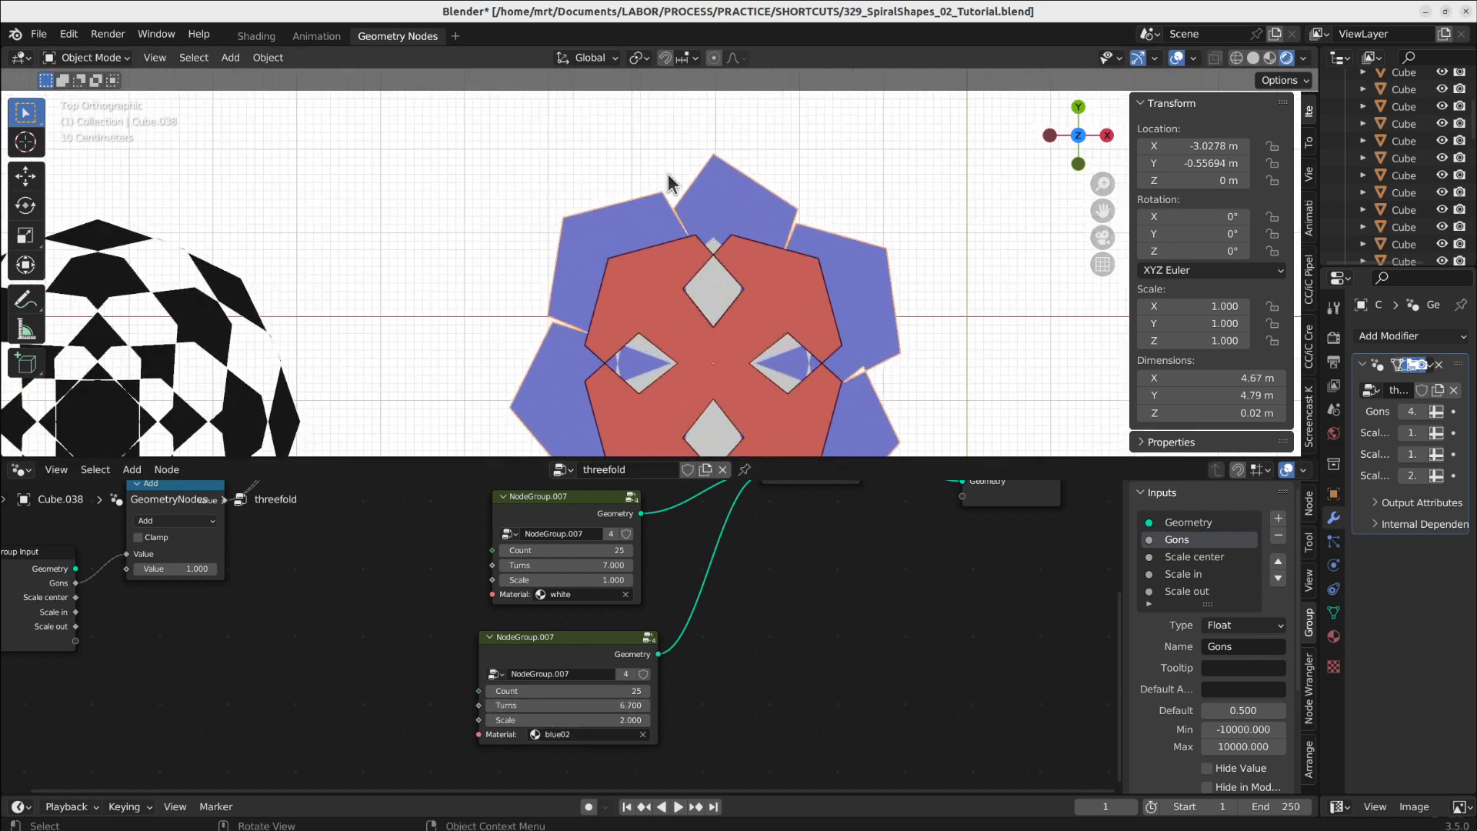
Step: Set the Turns of the NodeGroup.007 node with the blue02 material to 8
click(554, 706)
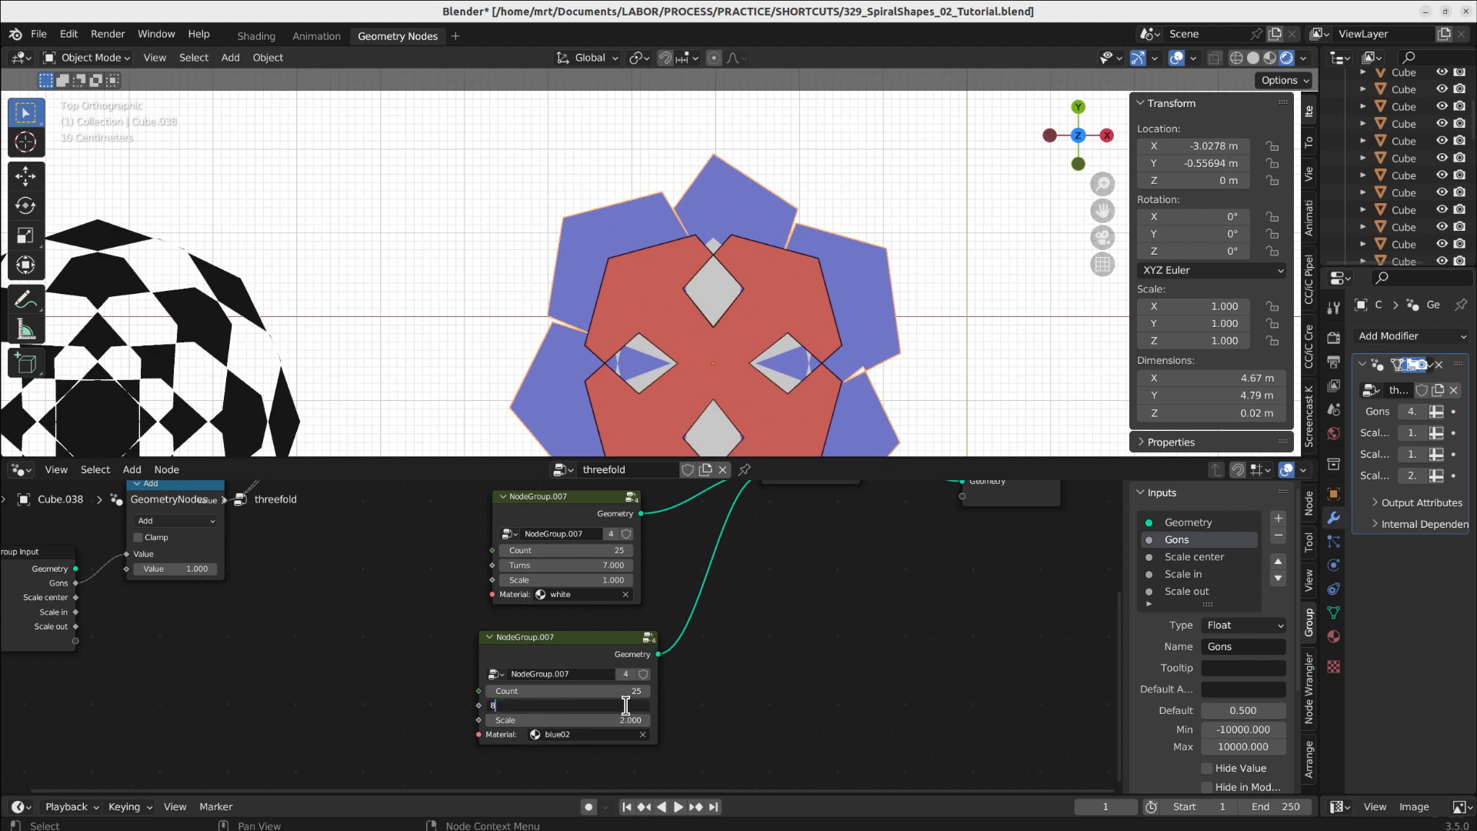
text(8)
key(Return)
scroll(757, 257, down, 4)
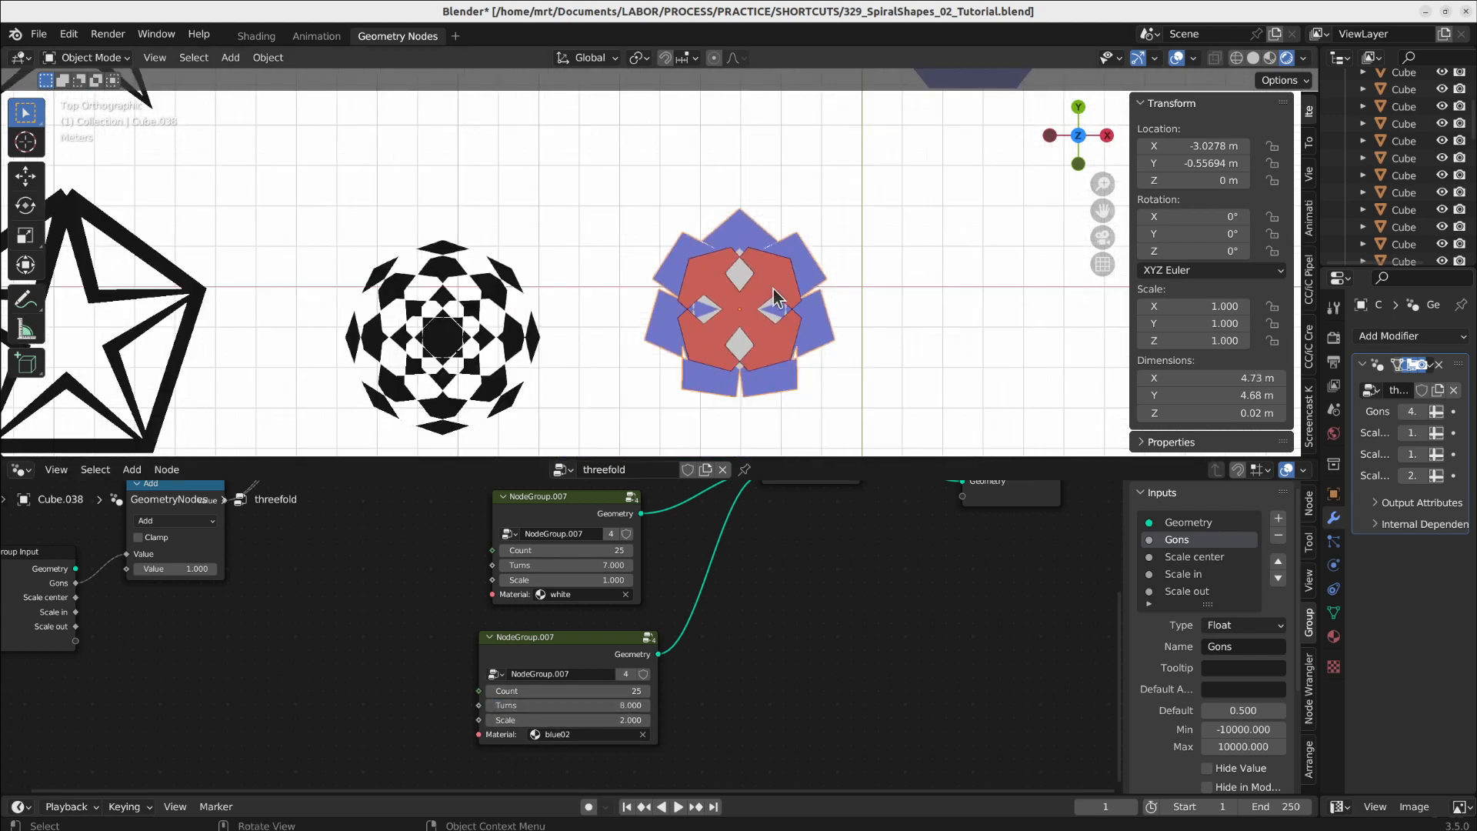
Step: Look over the column of layered flowers, select the blue pentagon flower at its upper end, and examine its nested layers
scroll(768, 325, down, 4)
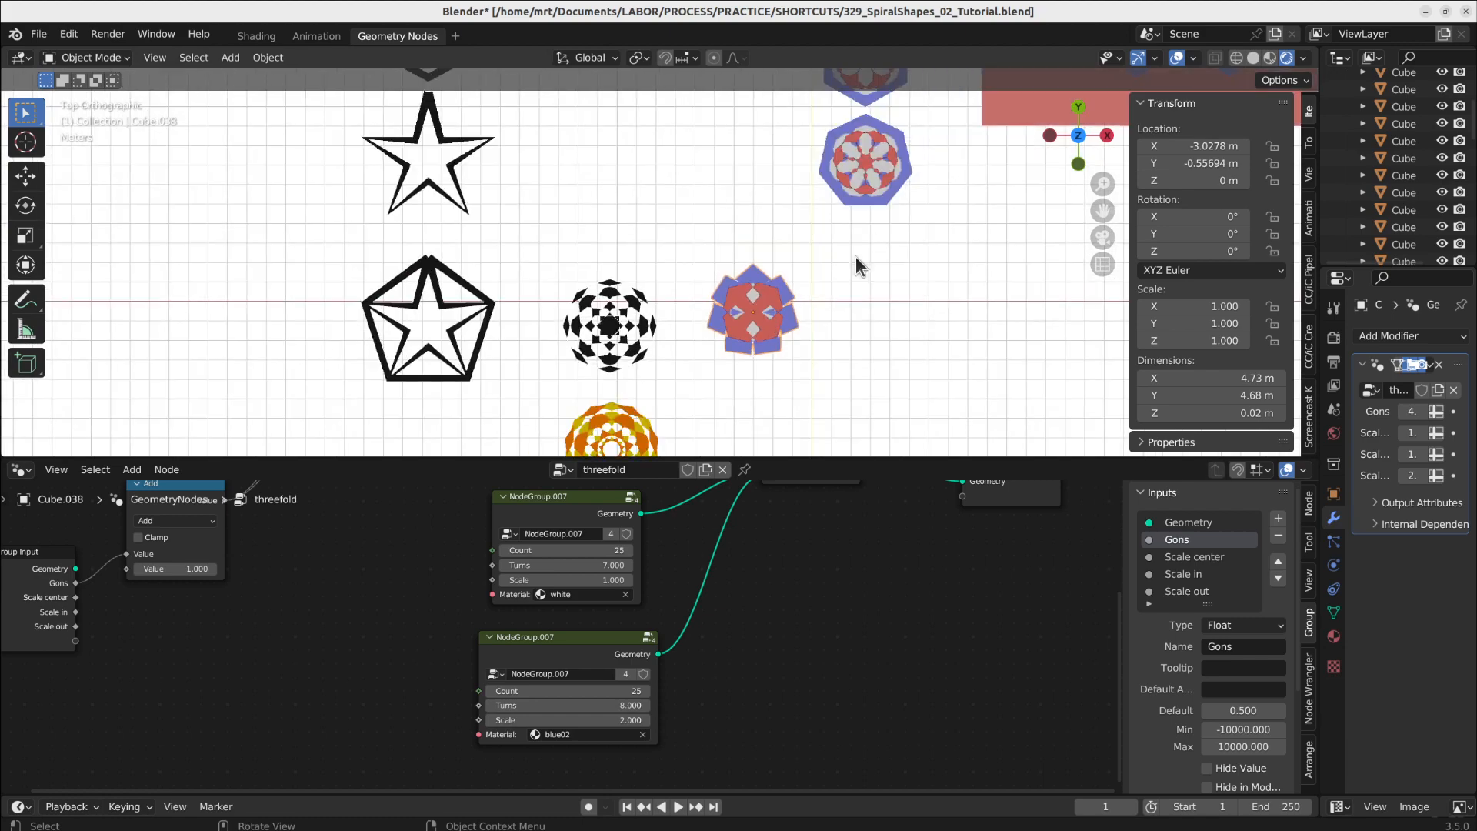
shift+middle_drag(855, 257, 635, 436)
scroll(676, 321, up, 3)
scroll(607, 377, down, 3)
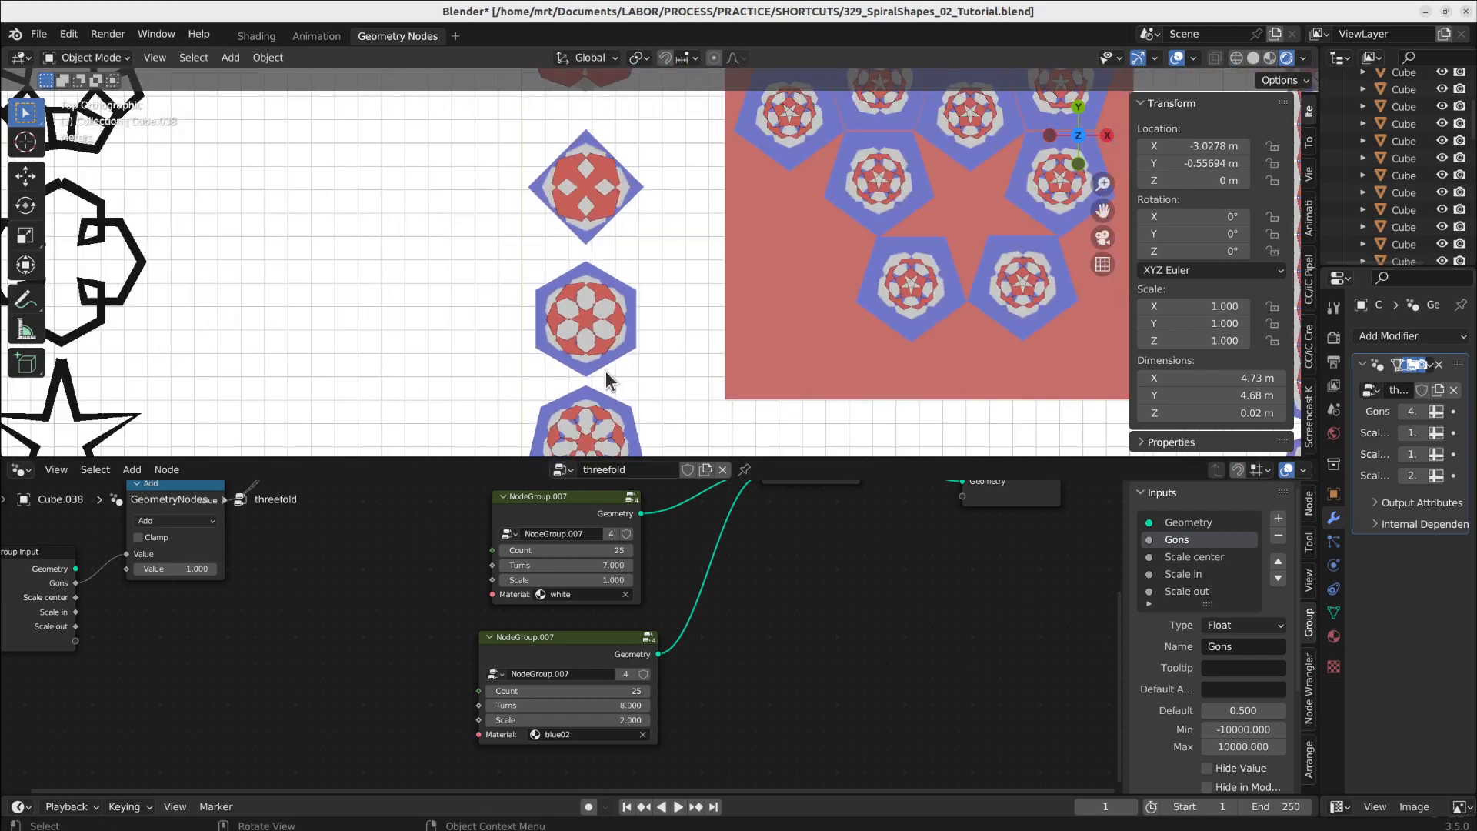
shift+middle_drag(586, 246, 560, 290)
scroll(566, 173, up, 3)
scroll(566, 173, up, 3)
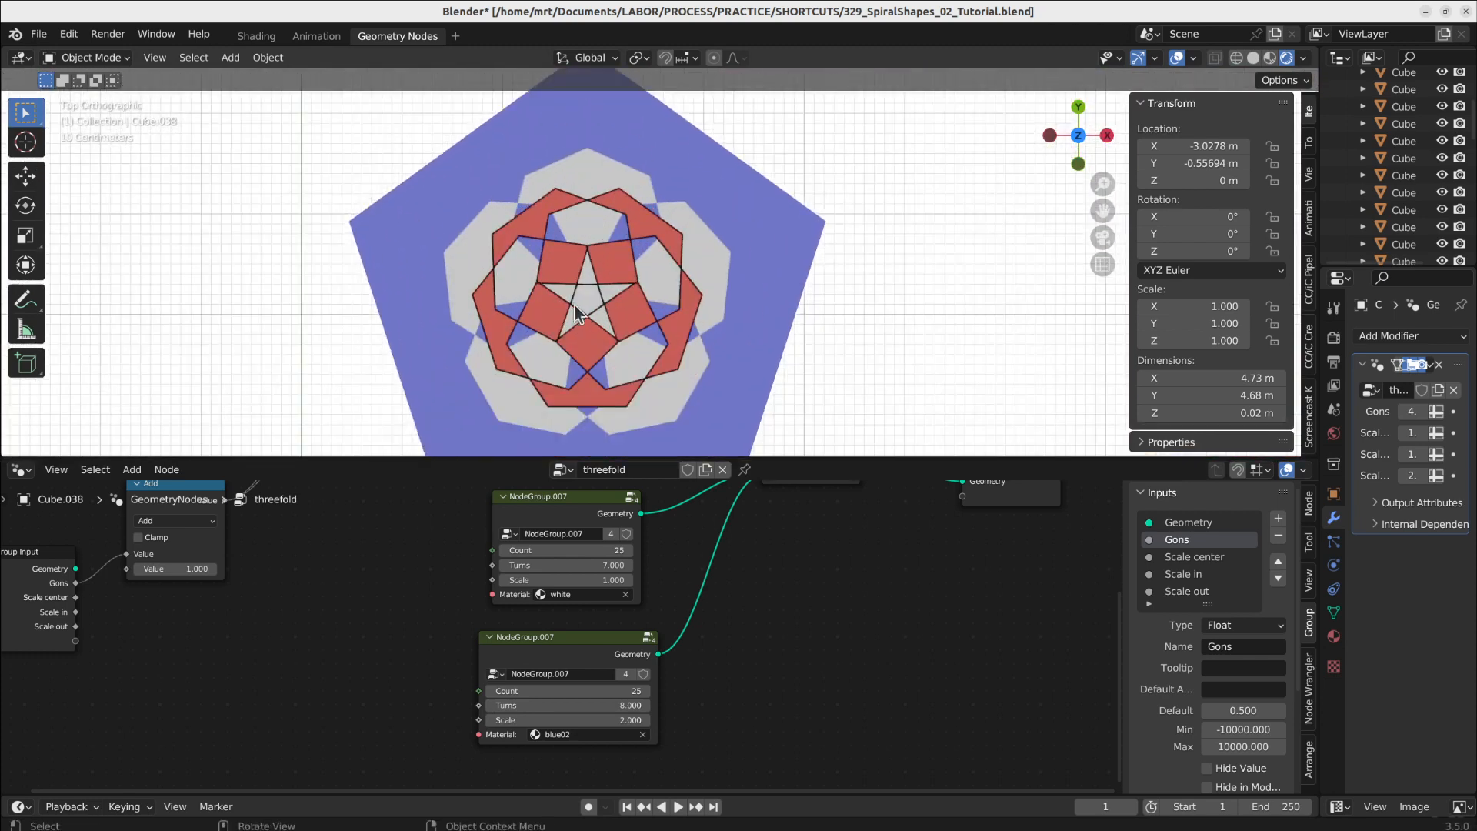
click(614, 300)
scroll(687, 220, down, 3)
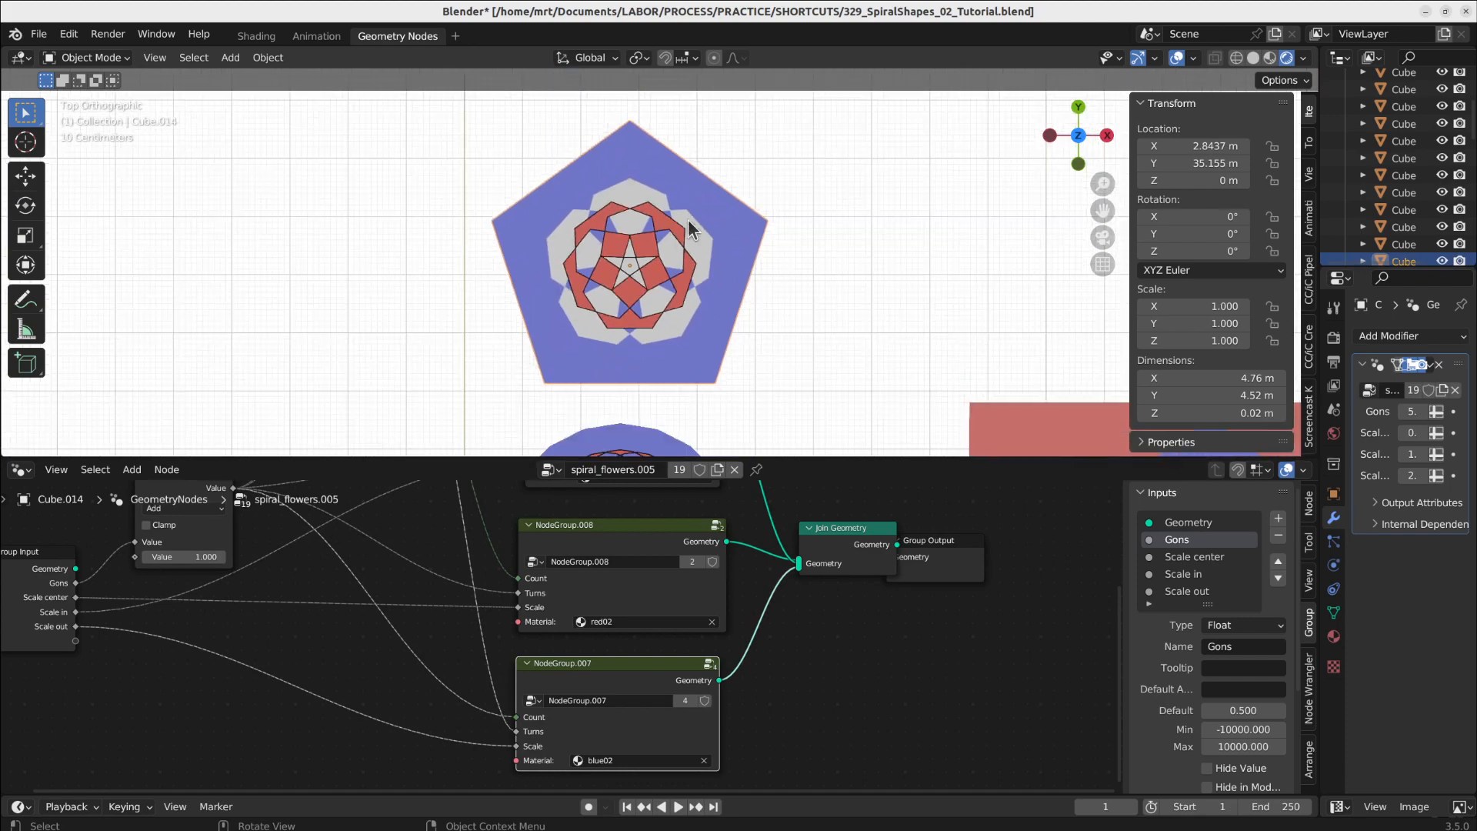
scroll(594, 280, up, 5)
scroll(708, 266, down, 4)
scroll(708, 269, down, 6)
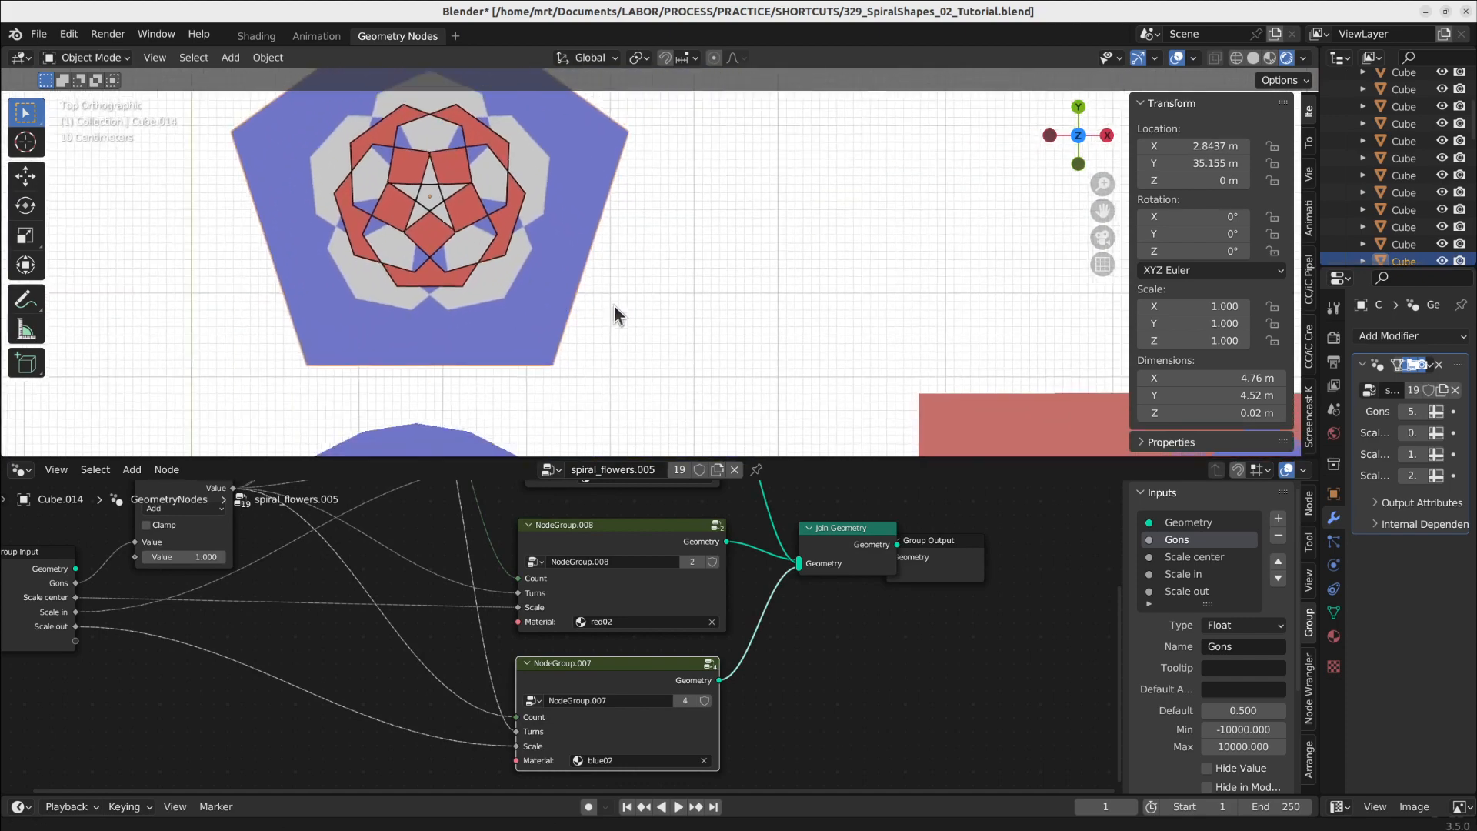
Step: In the pentagon tiling on the red panel, select an upper-row tile and the central tile to check their Z rotation
shift+middle_drag(793, 391, 488, 223)
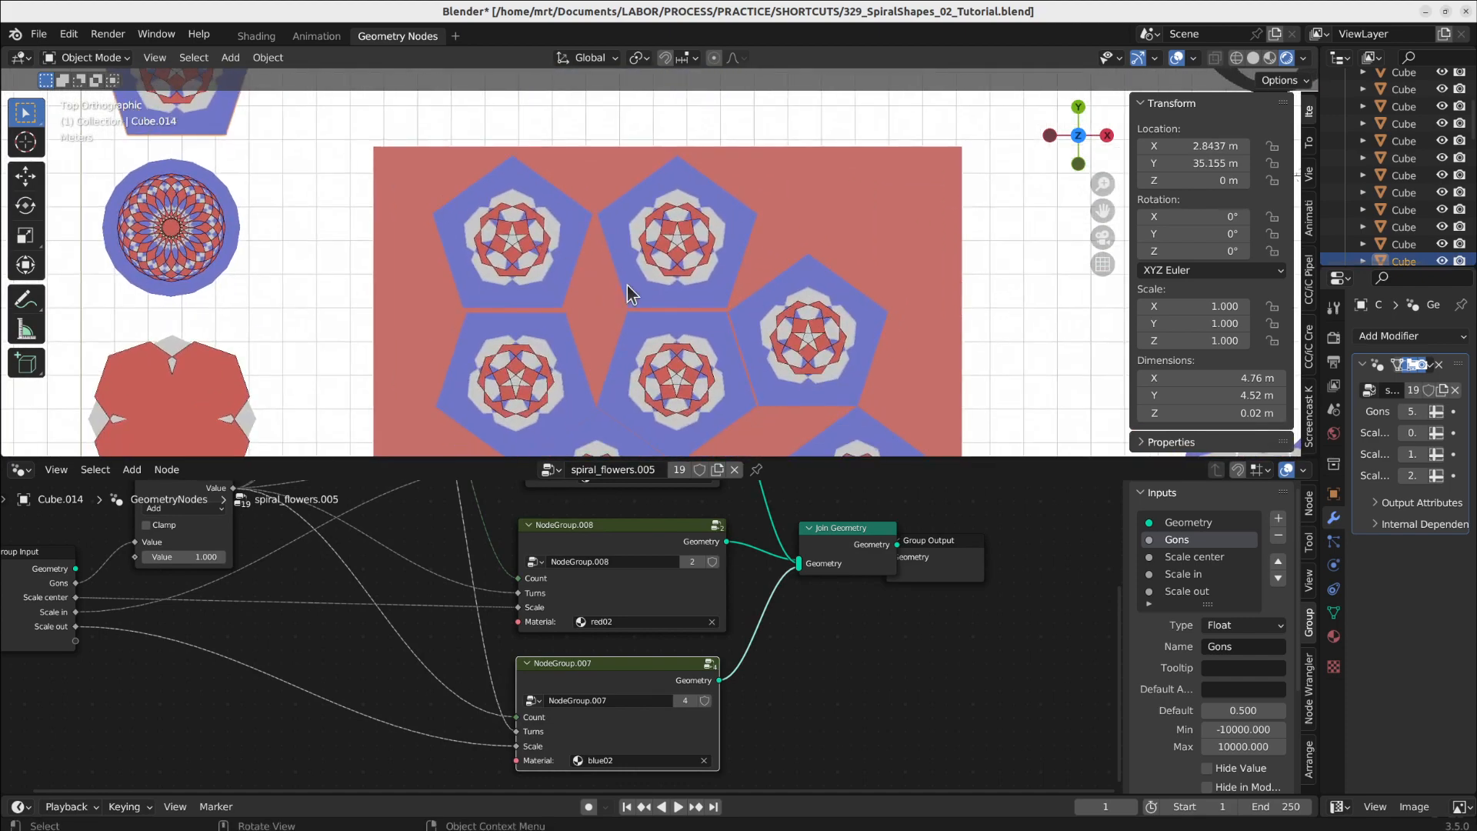
scroll(629, 309, down, 3)
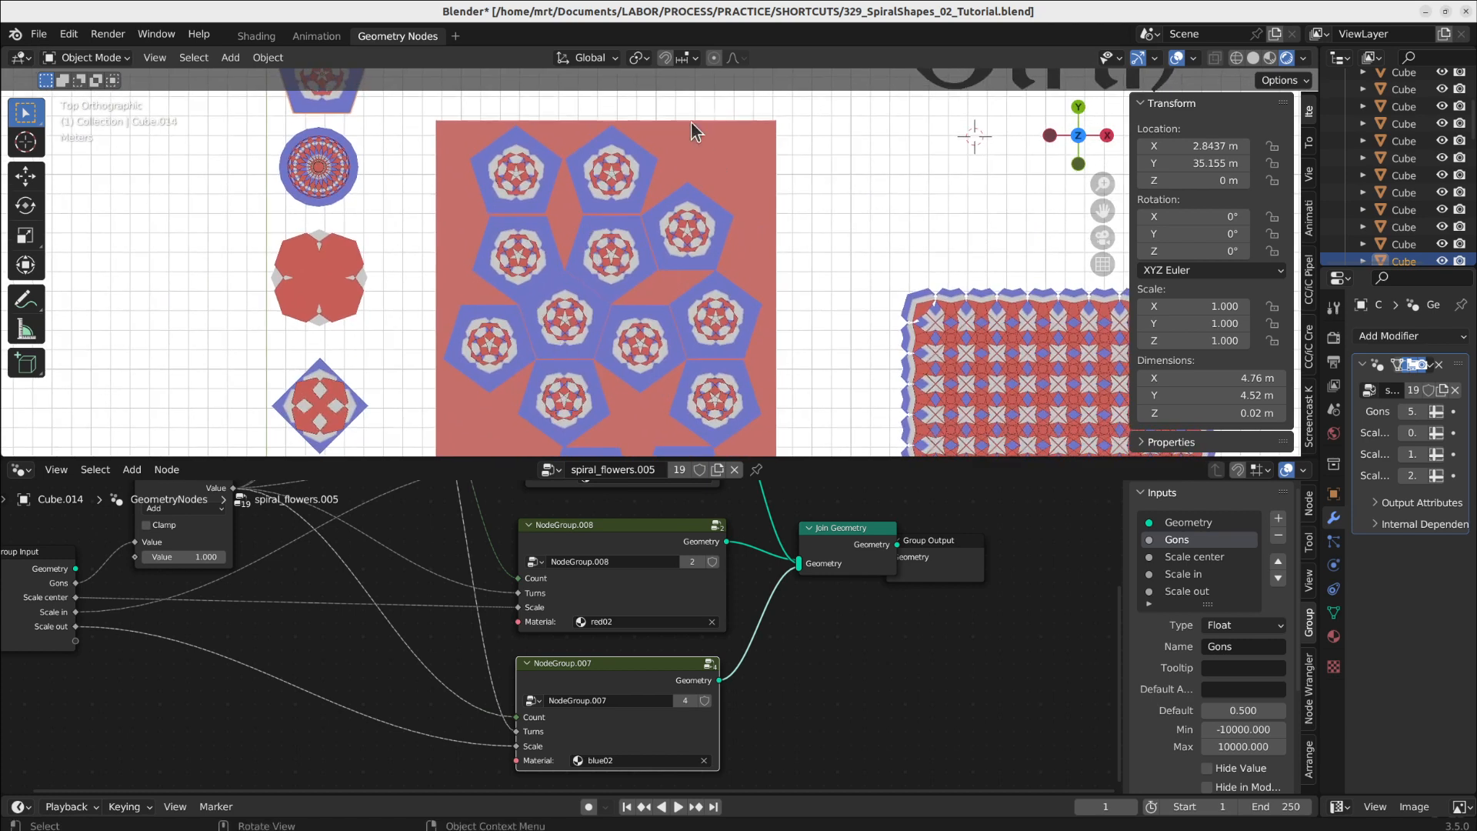
click(511, 164)
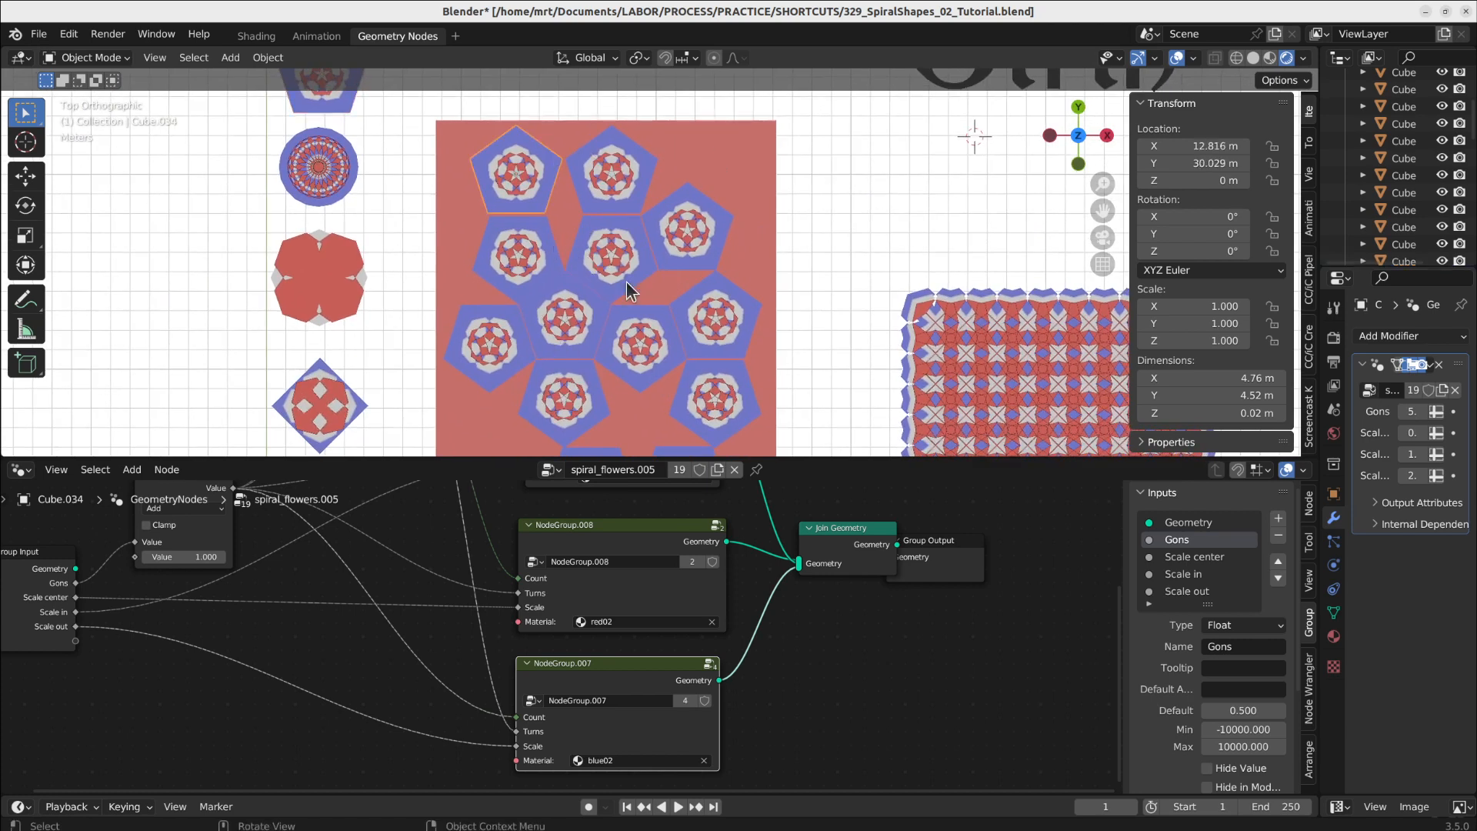
mouse_move(579, 265)
shift+middle_down()
mouse_move(606, 257)
mouse_move(585, 285)
shift+middle_up()
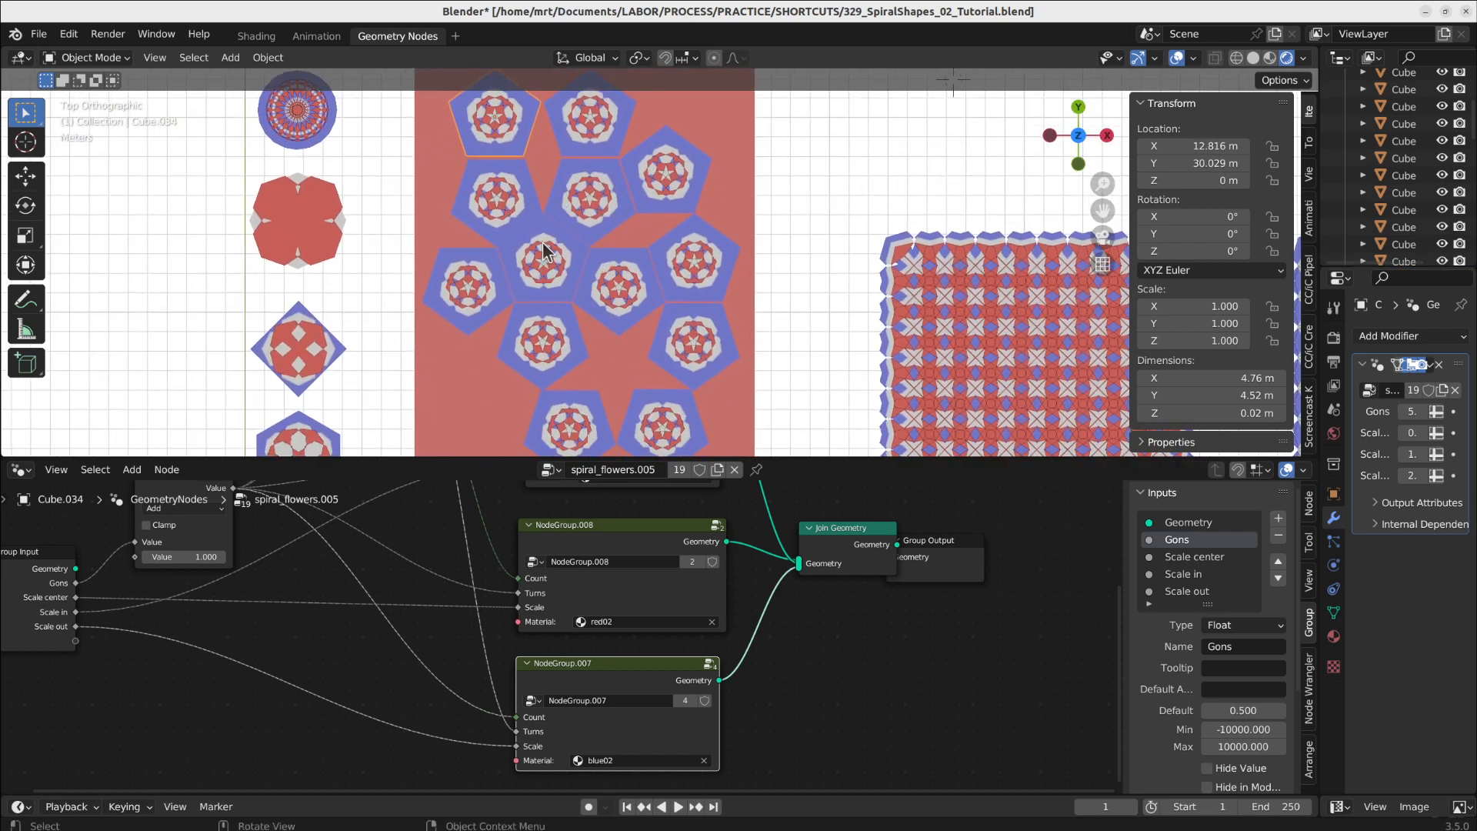
click(508, 206)
click(539, 277)
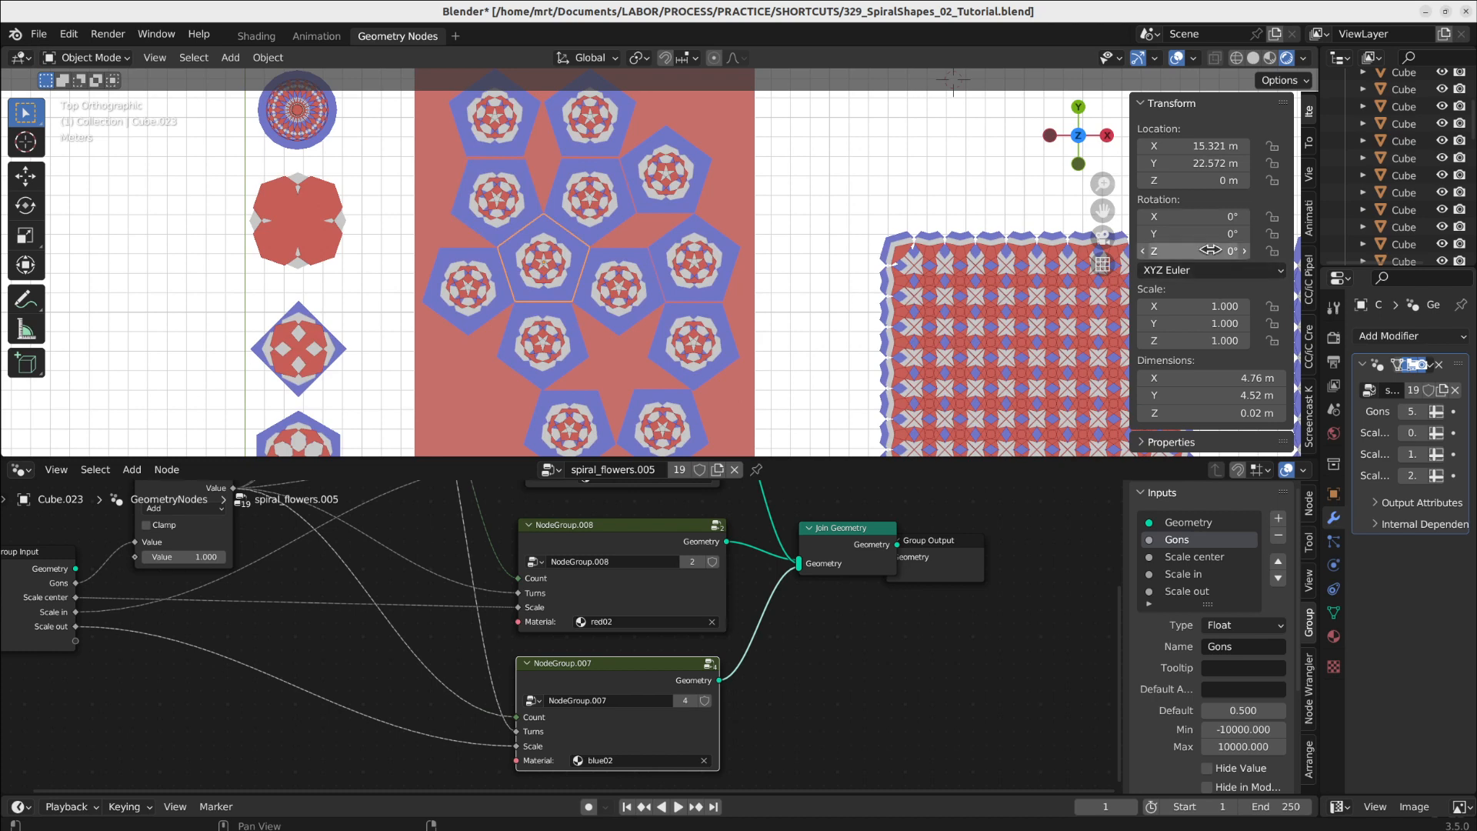
Step: Select the two pentagons above the central tile, plus tiles from the uppermost and lowest rows, to compare their Z rotations
click(490, 207)
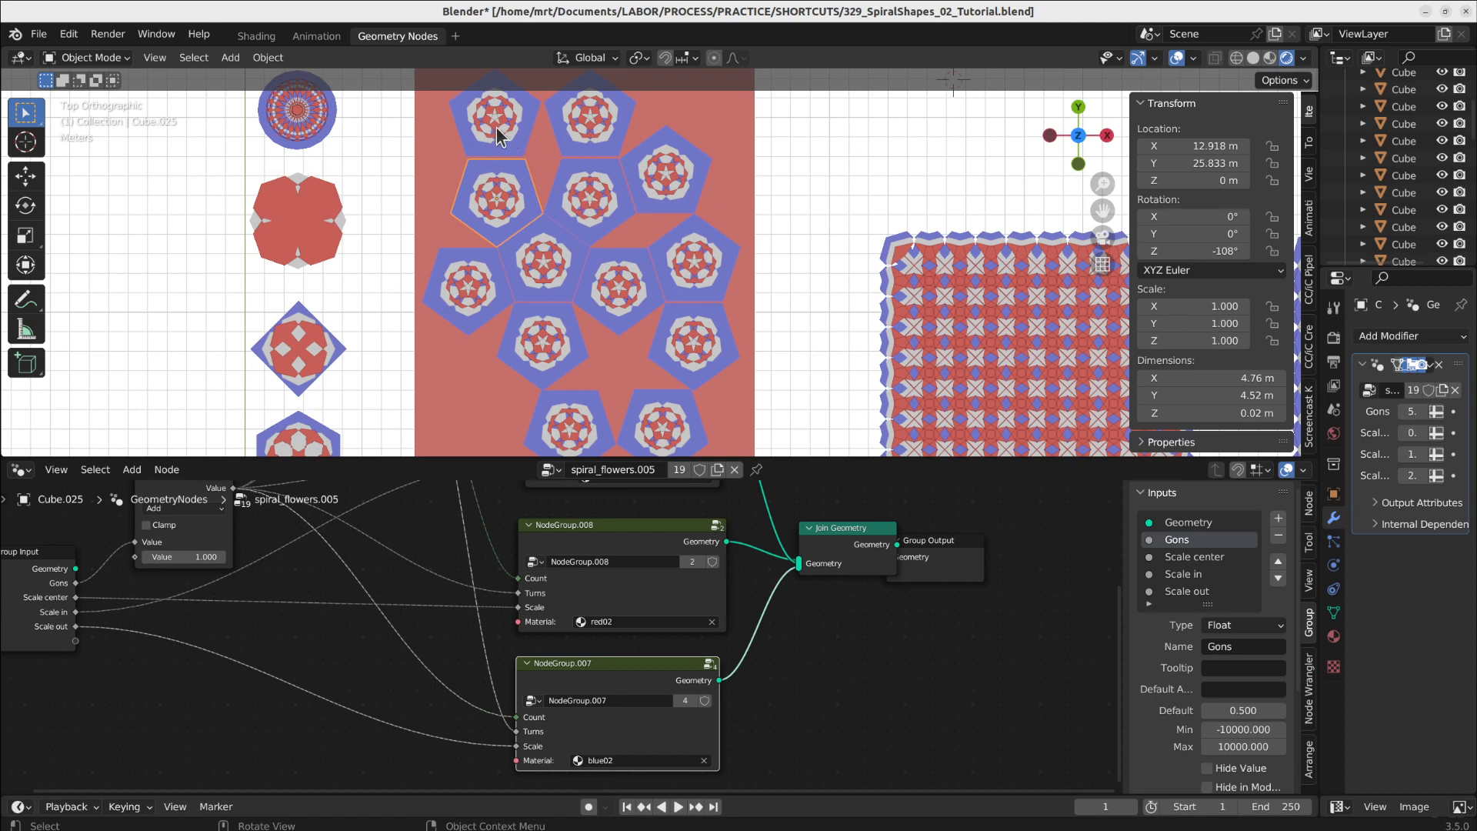
click(599, 196)
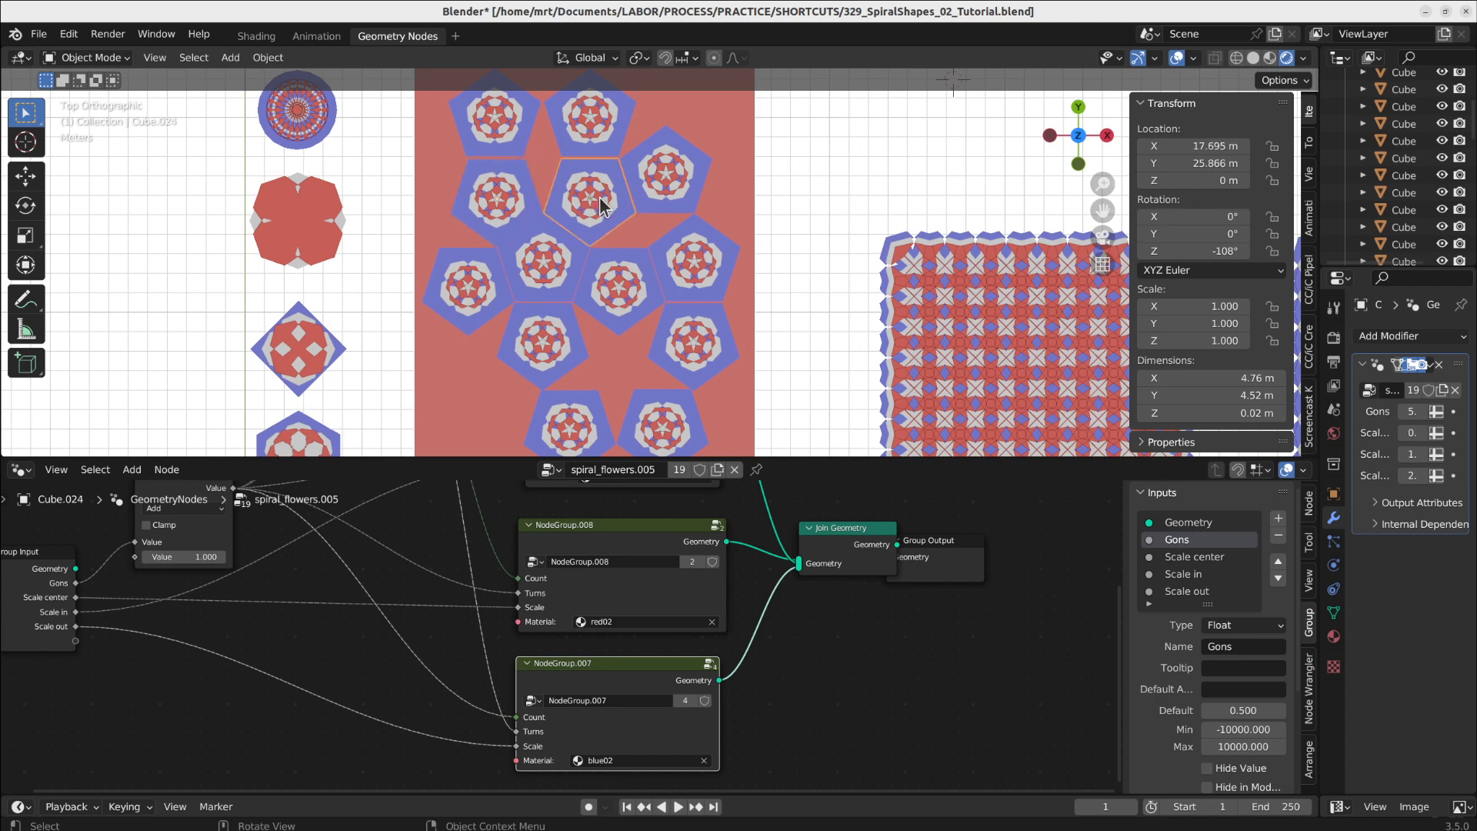
click(504, 128)
click(562, 427)
scroll(542, 340, up, 2)
scroll(542, 343, down, 2)
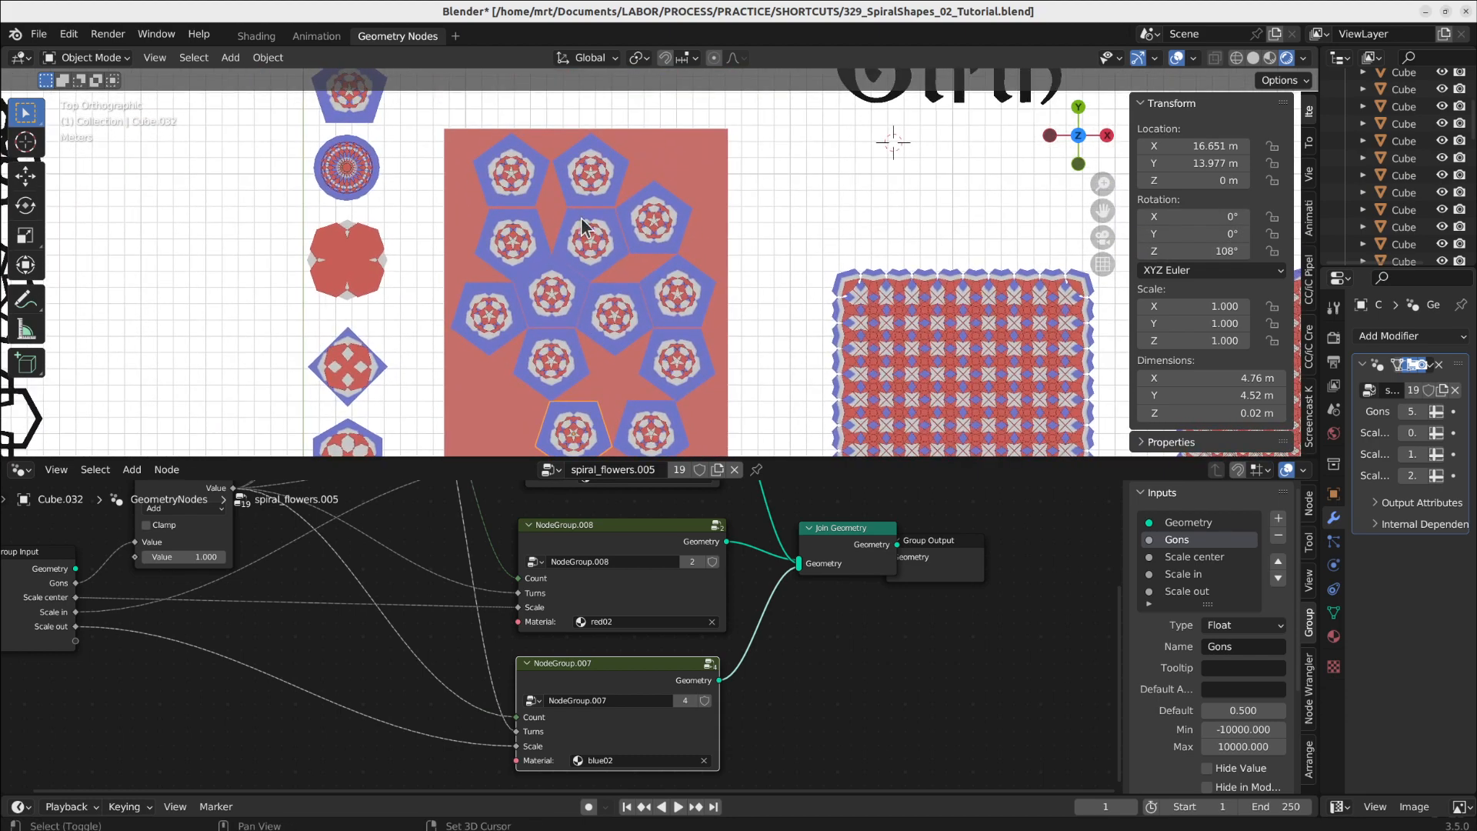
click(511, 241)
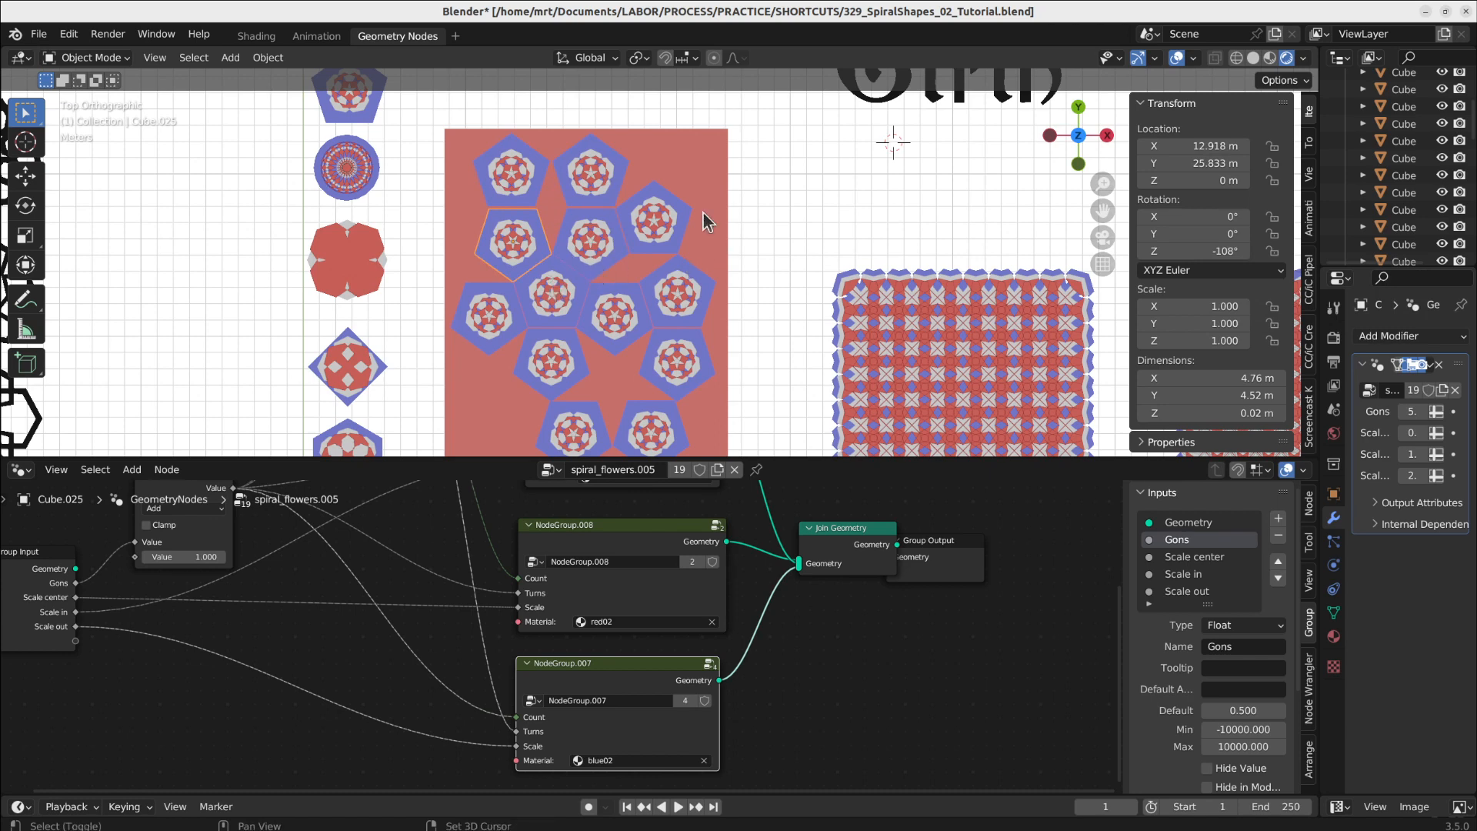
shift+middle_drag(703, 211, 696, 281)
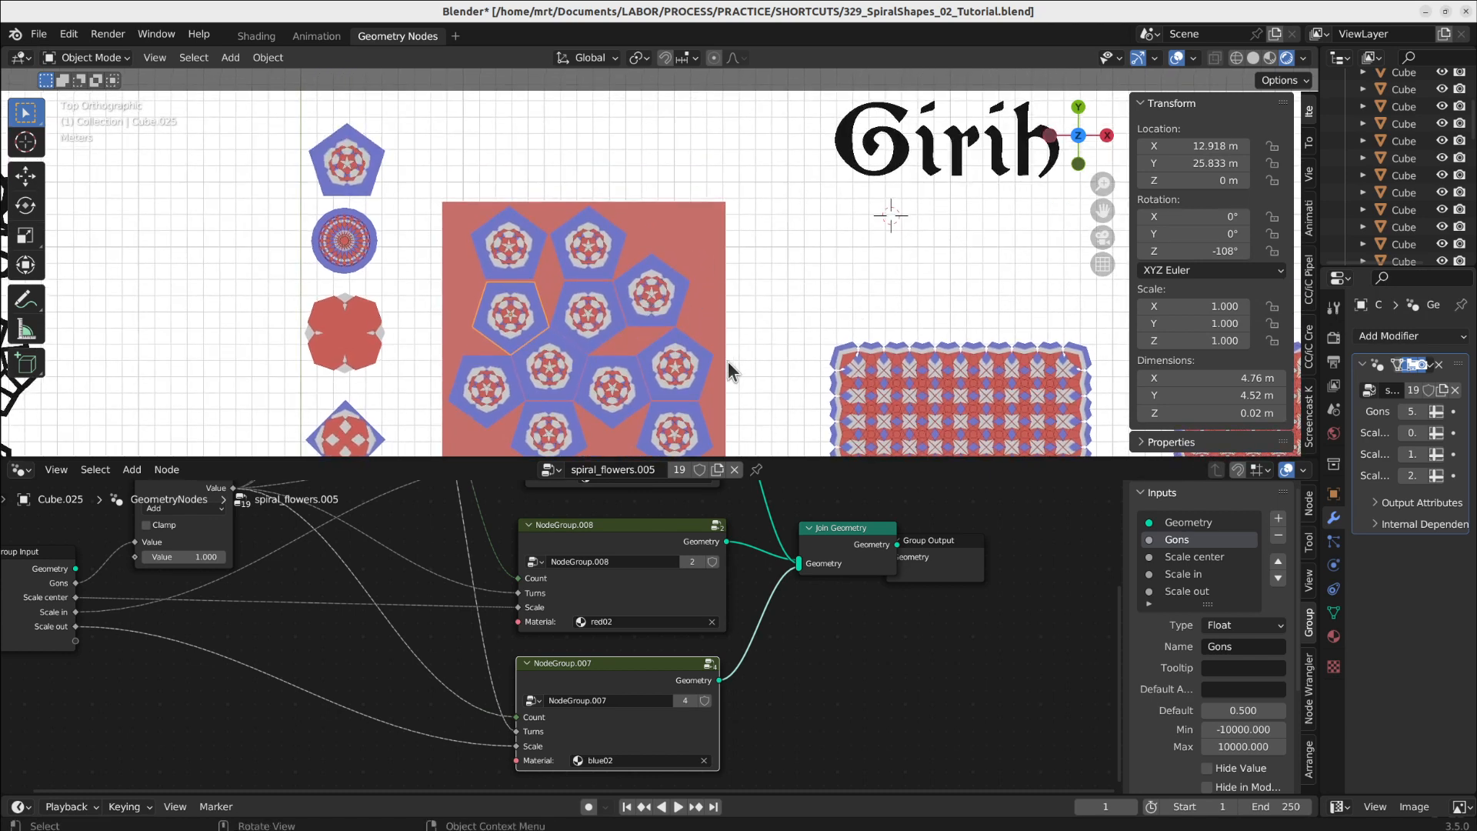
Step: Select the central pentagon and the tiles beneath and beside it in turn to compare how each is rotated about Z
click(556, 372)
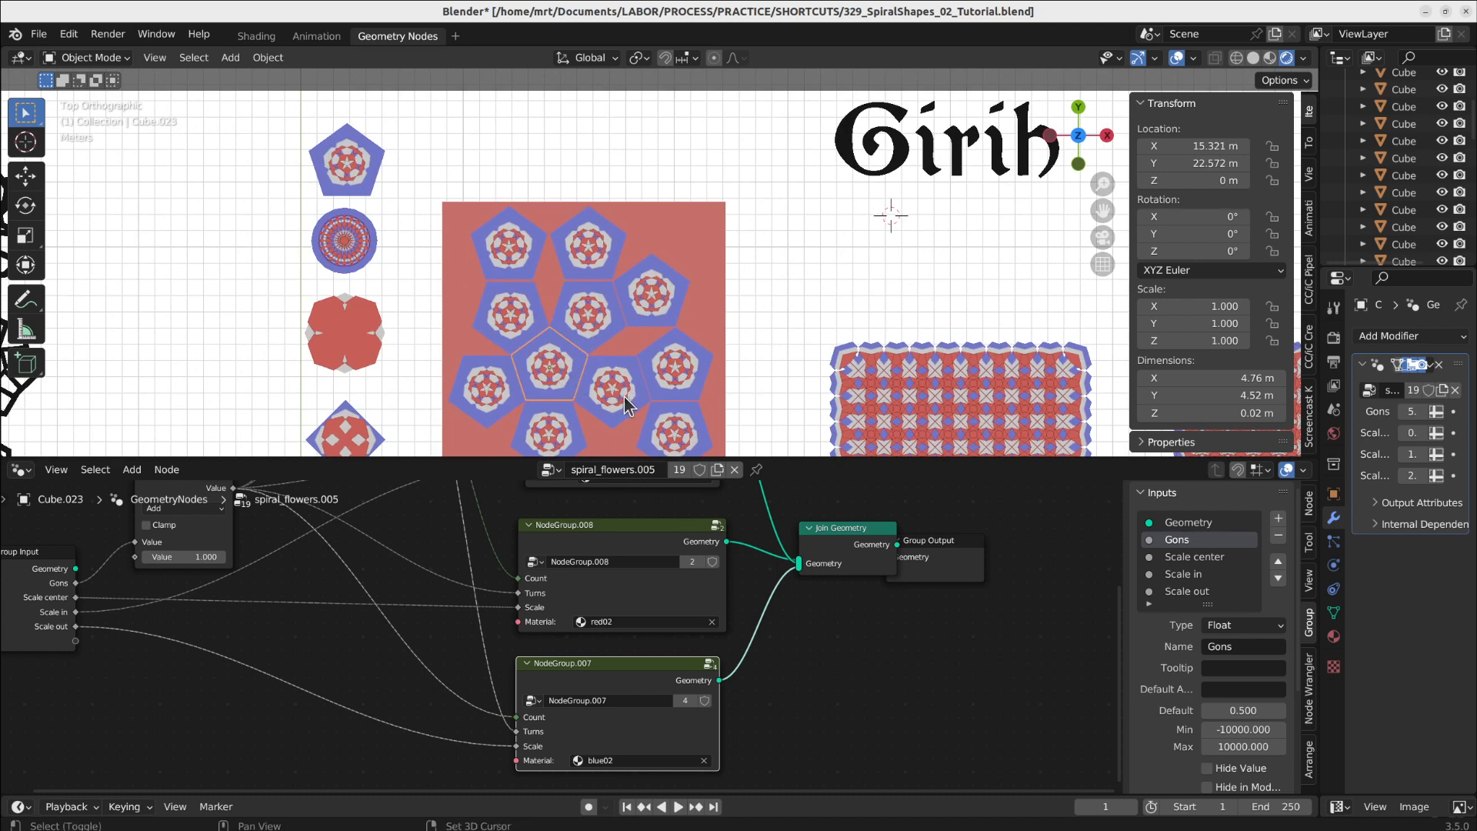
shift+middle_drag(627, 393, 598, 281)
click(543, 323)
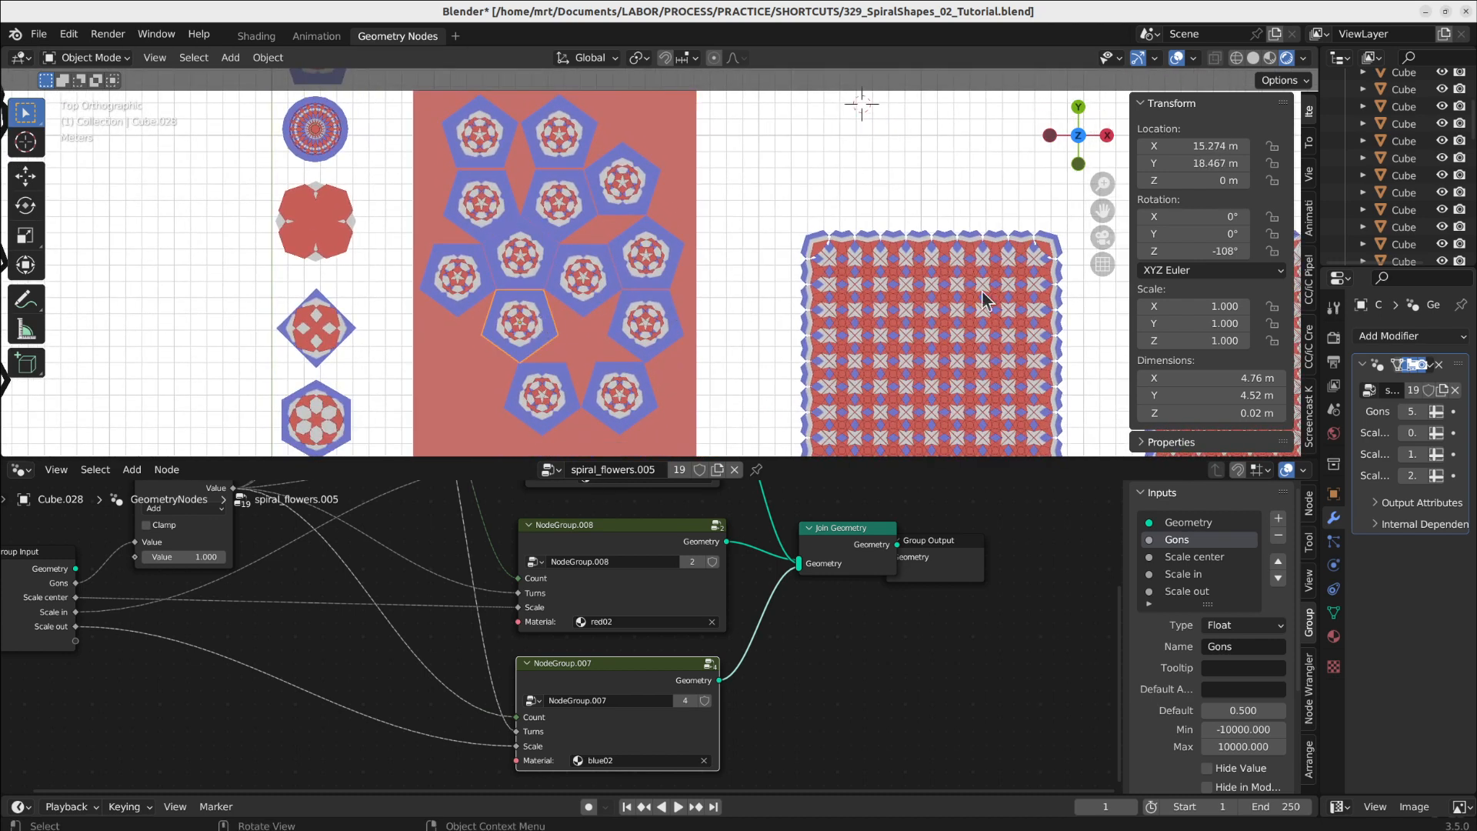
click(551, 396)
click(543, 326)
click(599, 291)
click(533, 327)
click(576, 292)
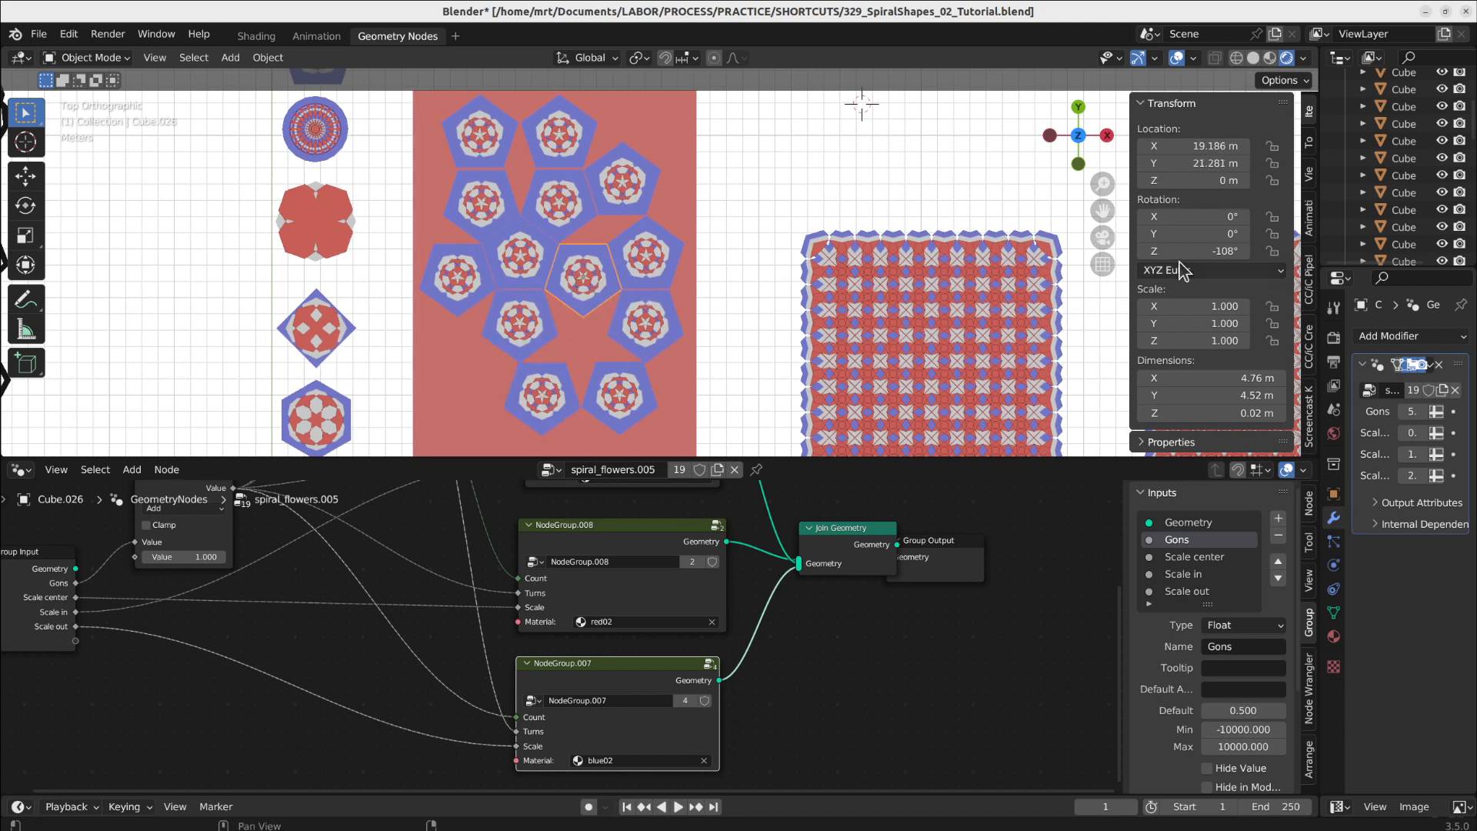
Step: Compare the Z rotation of the two lowest-row pentagons with that of the tiles directly above them
click(658, 339)
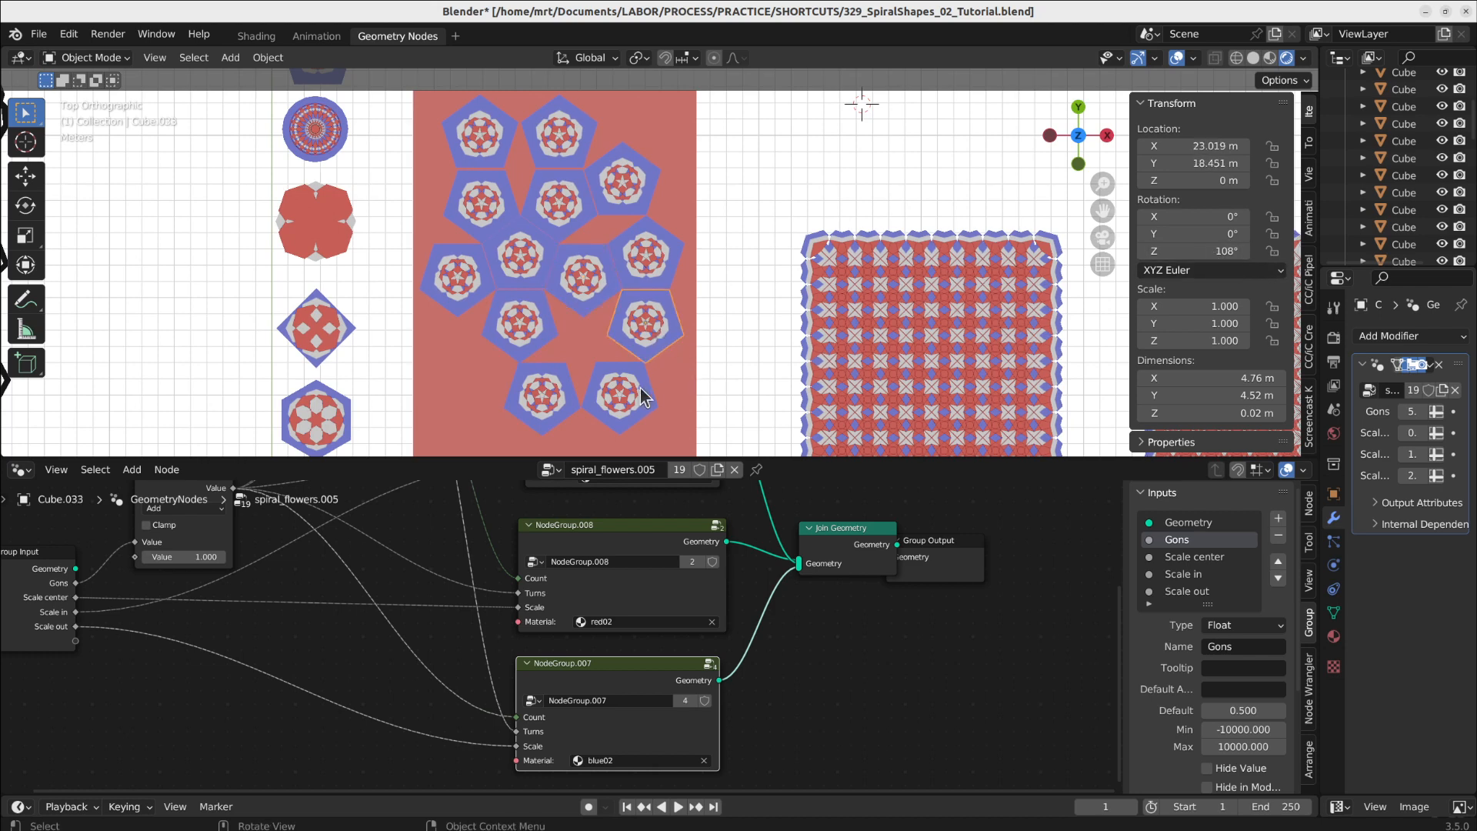
click(640, 398)
click(537, 401)
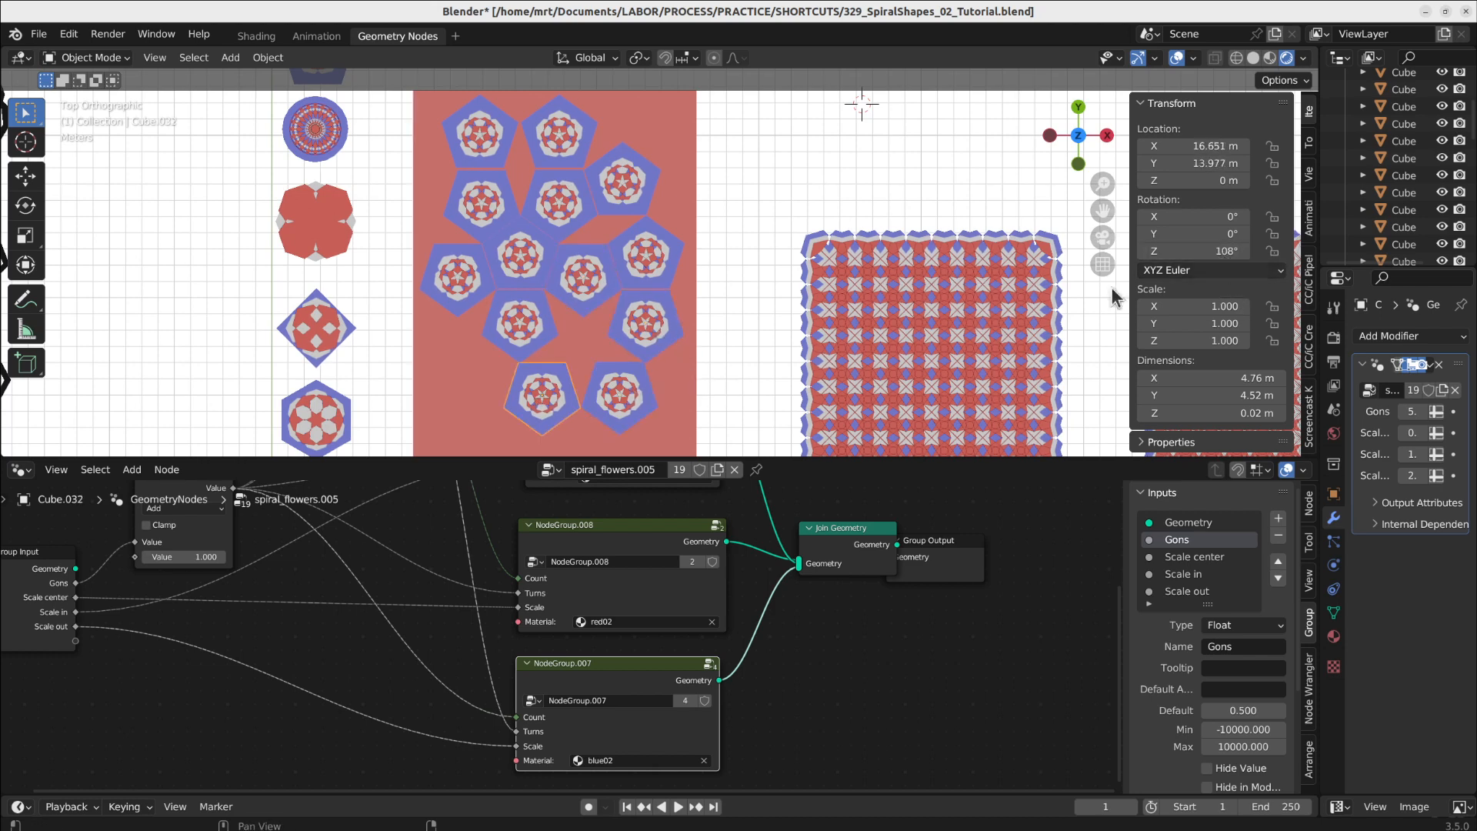
click(524, 323)
click(596, 294)
click(647, 333)
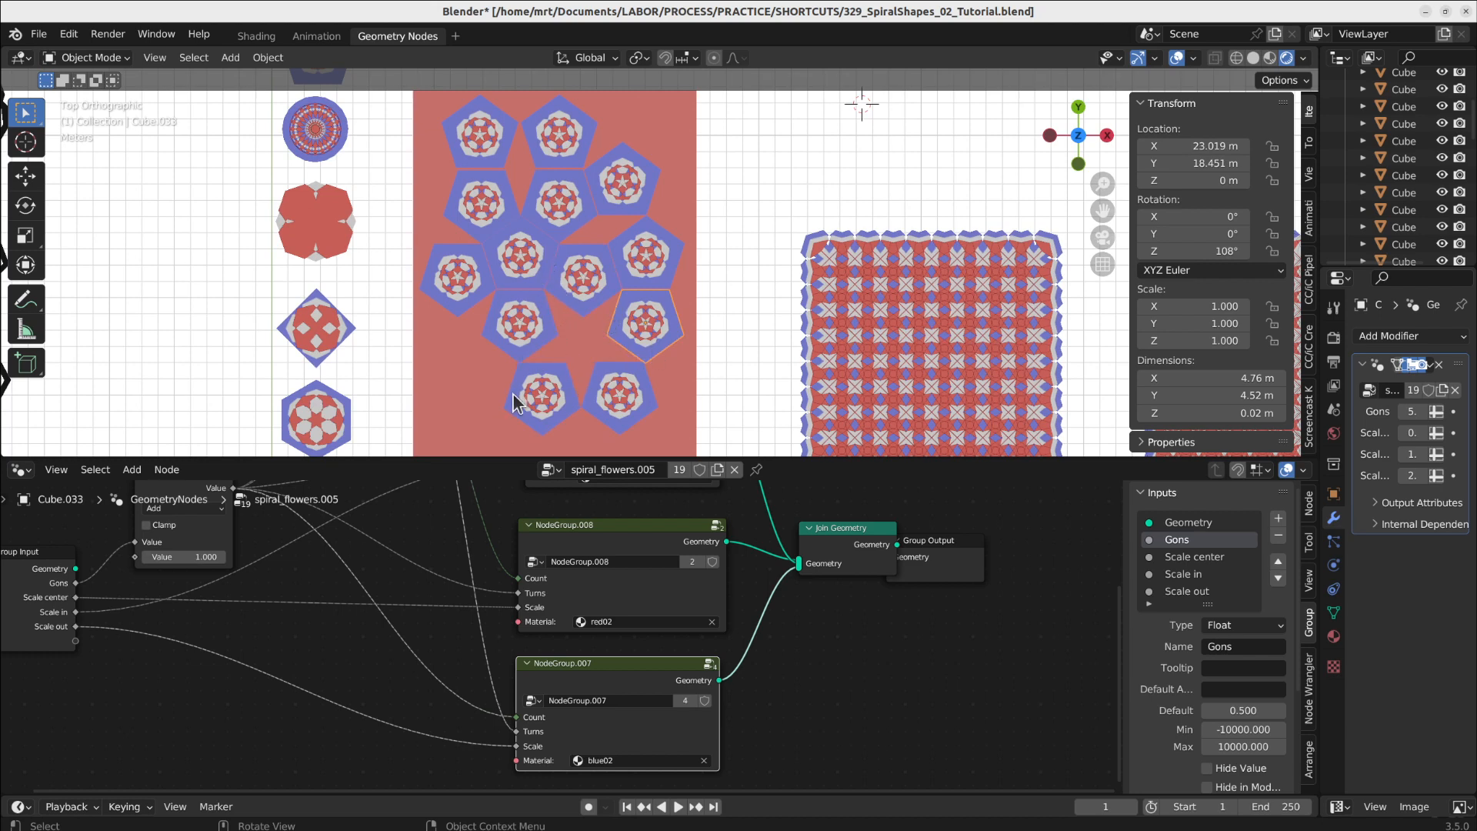
Step: Examine how the pentagons fit together across the red panel, and look over the adjacent square-grid Girih pattern
scroll(573, 323, down, 2)
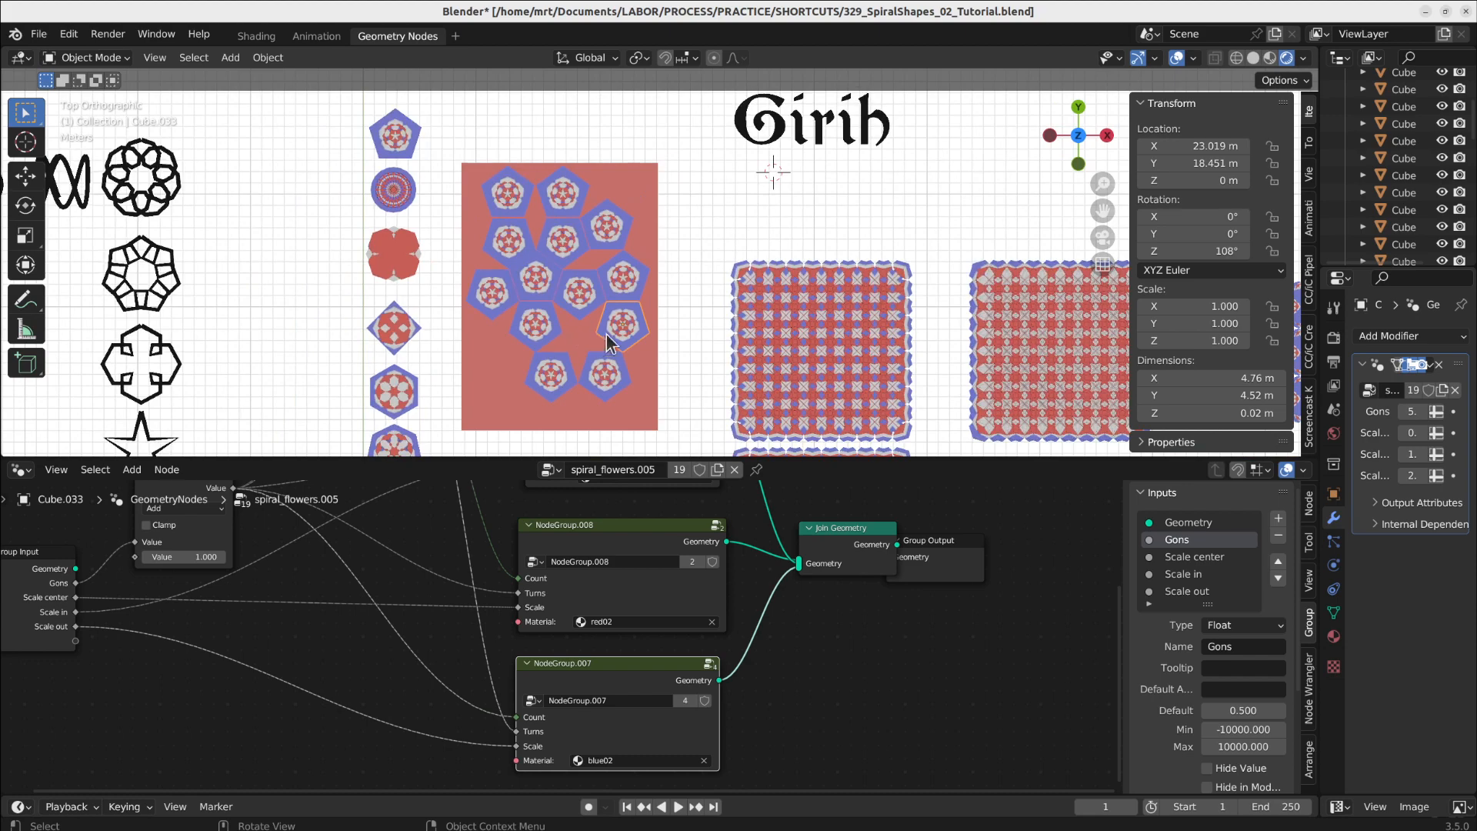
scroll(597, 315, up, 5)
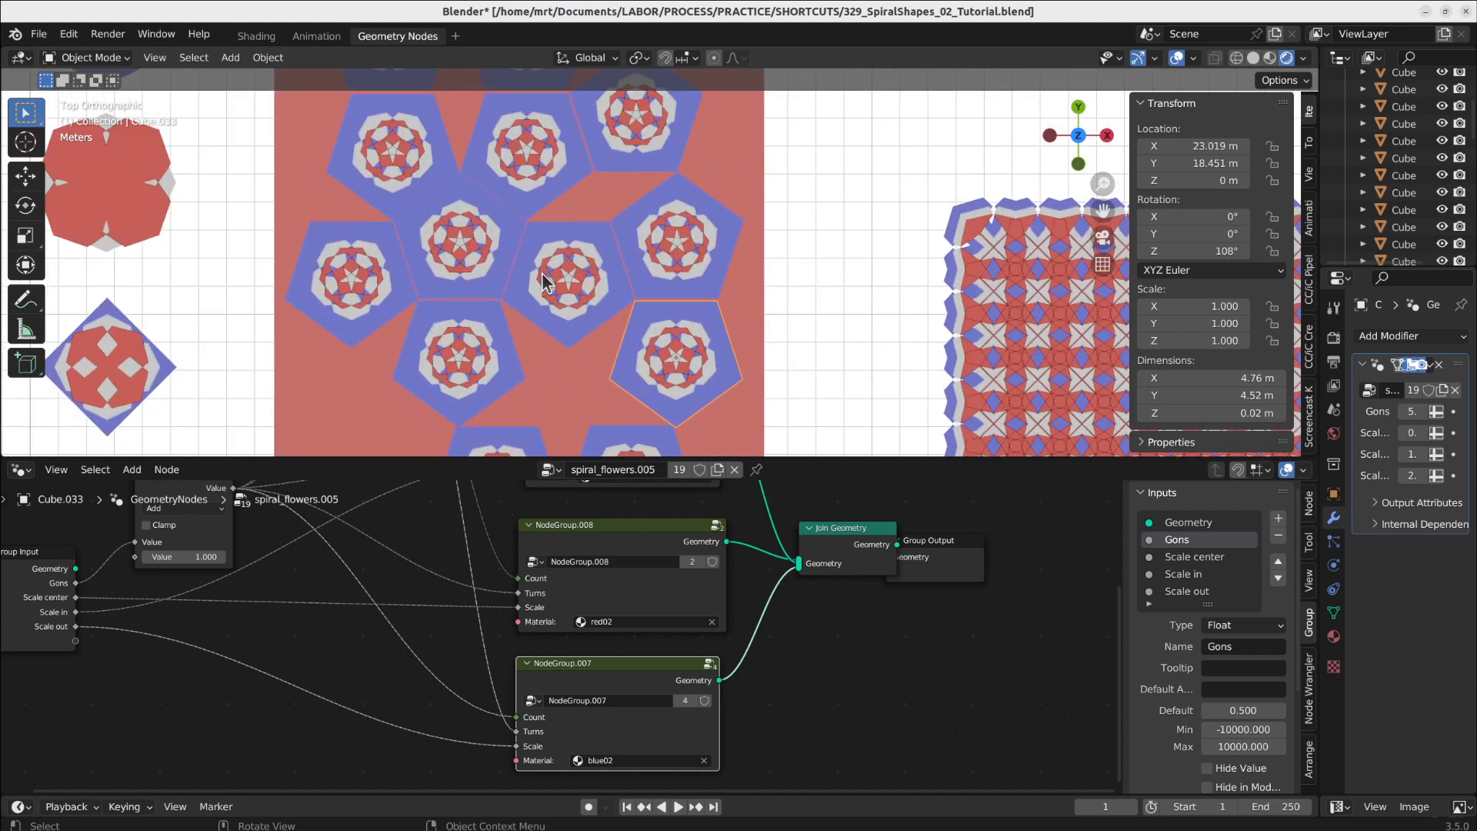
scroll(532, 345, down, 2)
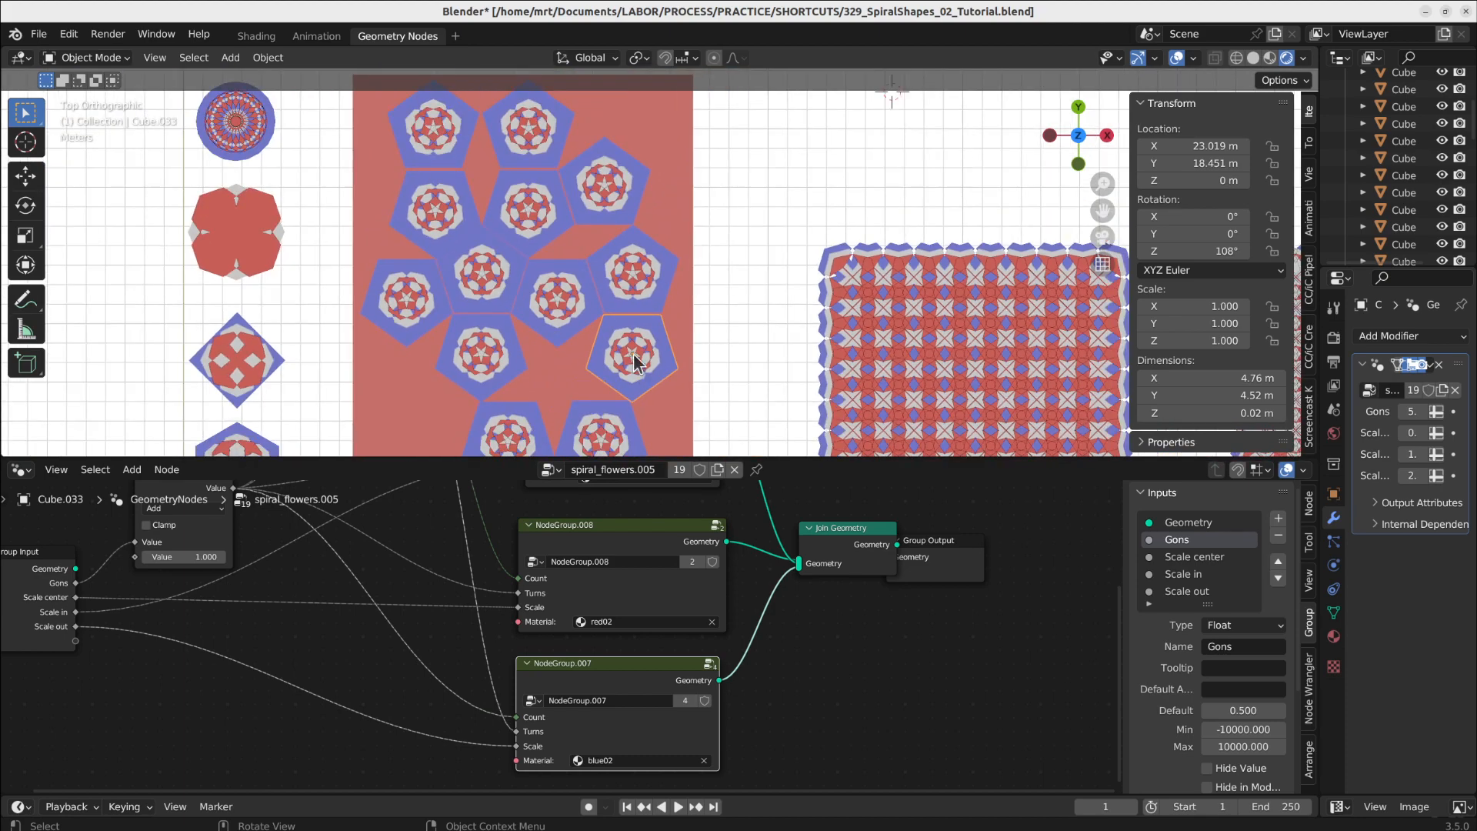
shift+middle_drag(634, 355, 482, 263)
scroll(863, 370, up, 1)
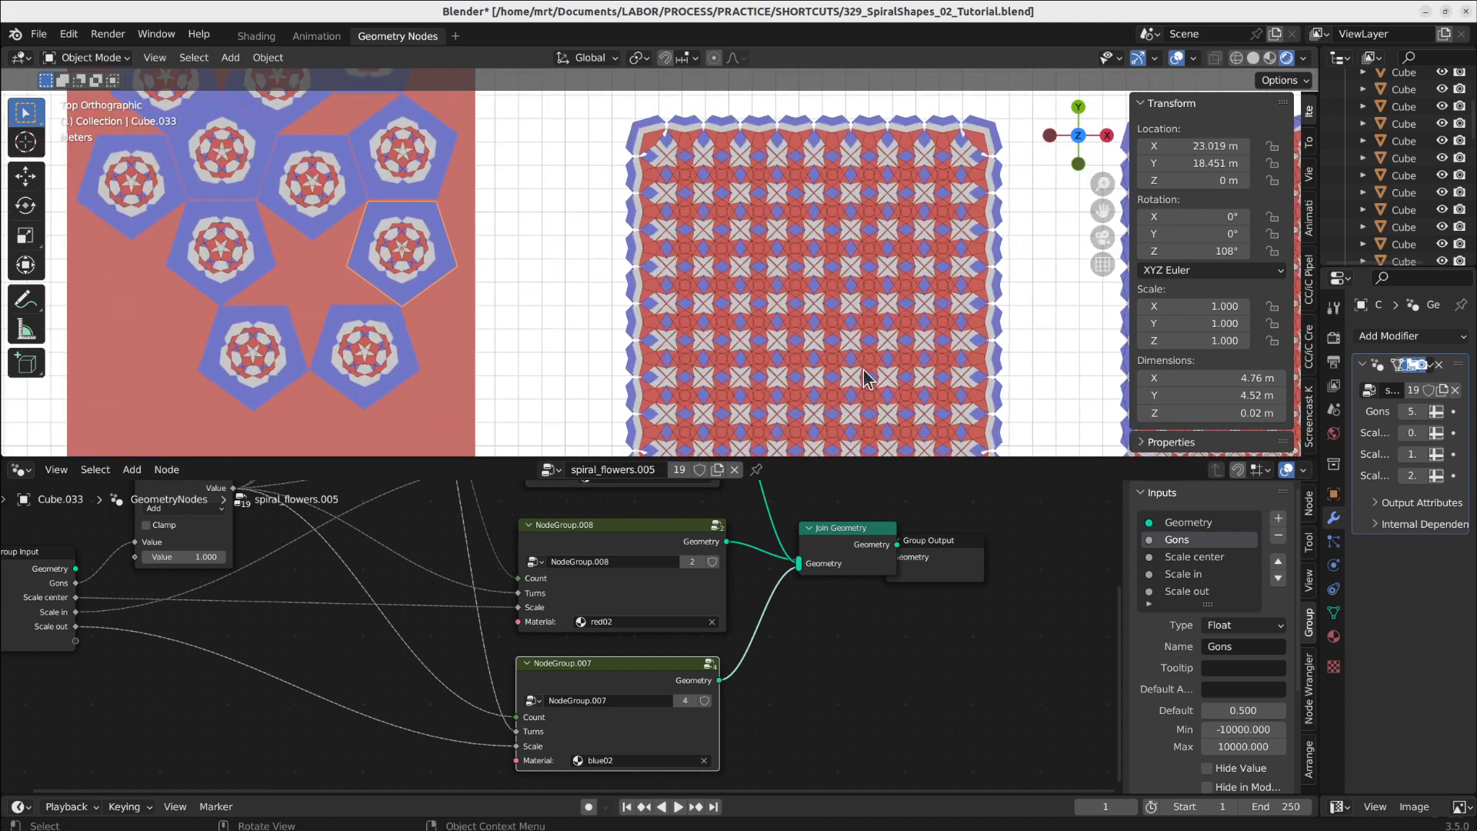
scroll(866, 377, up, 1)
scroll(865, 377, down, 2)
shift+middle_drag(865, 377, 600, 290)
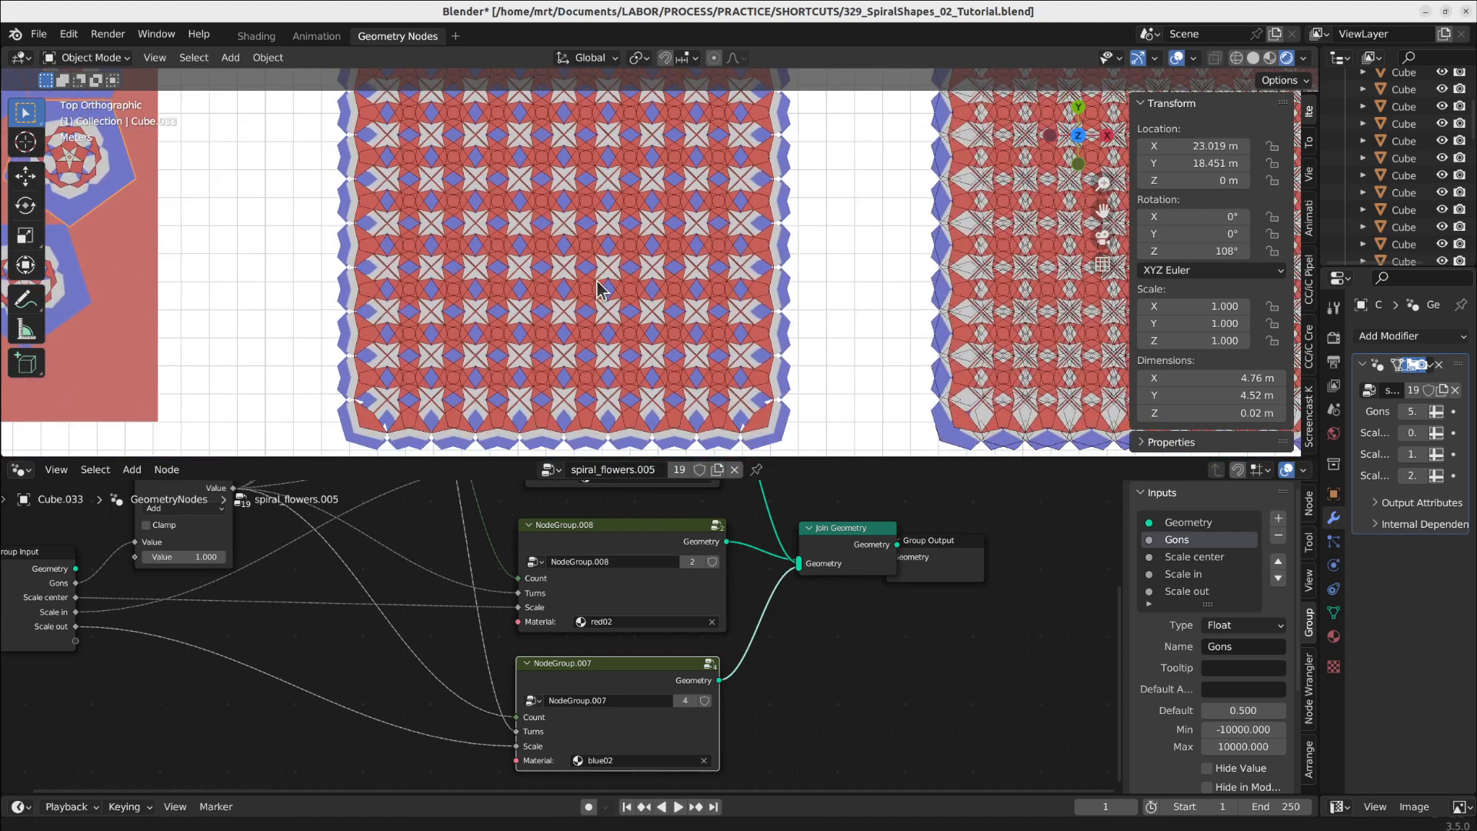
Step: Examine the square-grid Girih patterns beside the red panel and the grid of large and small flowers, comparing how their tiles repeat
scroll(600, 290, down, 2)
scroll(734, 340, down, 1)
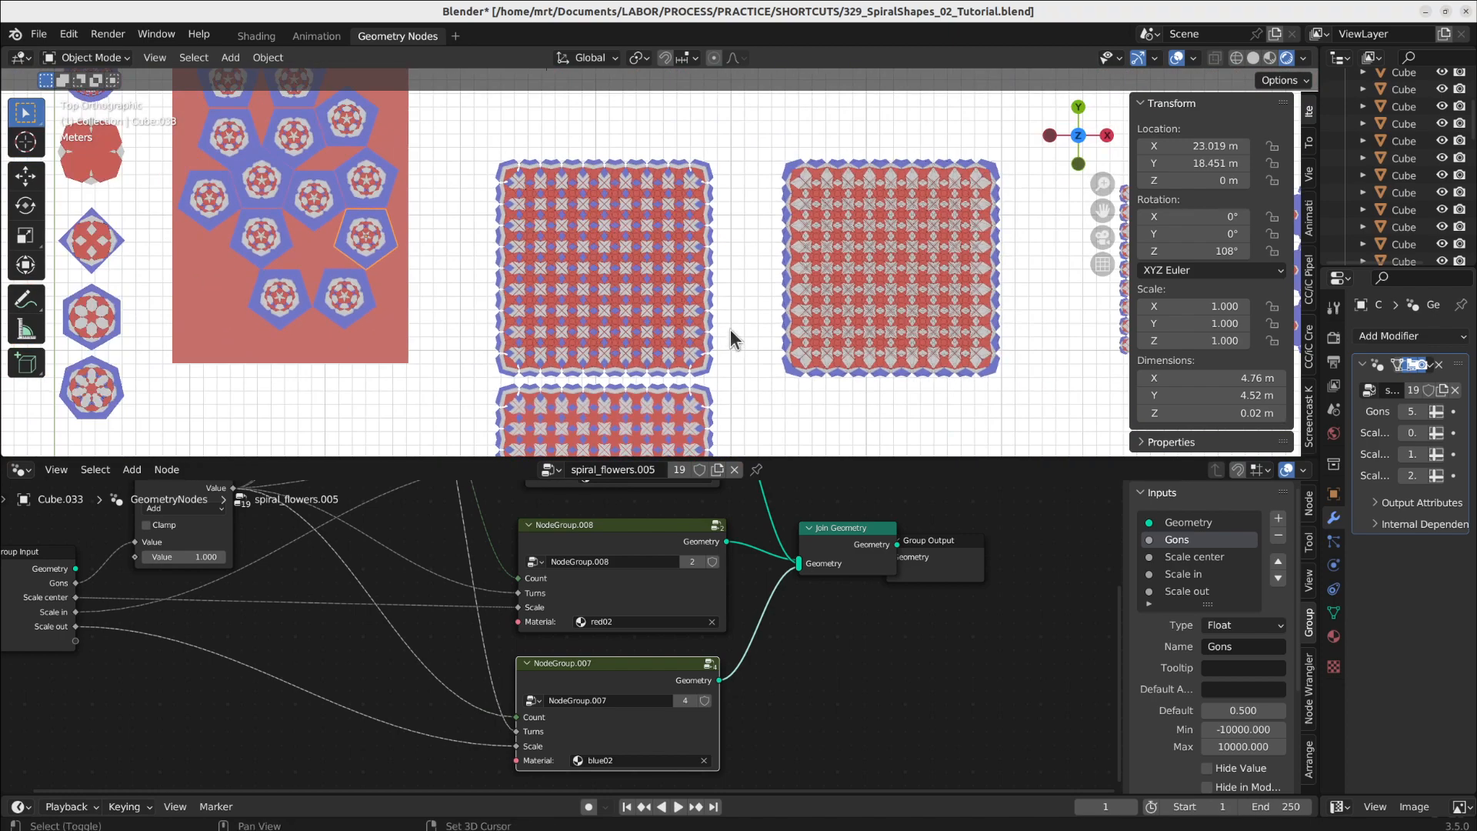
shift+middle_drag(733, 339, 479, 238)
scroll(725, 231, up, 3)
scroll(845, 228, up, 5)
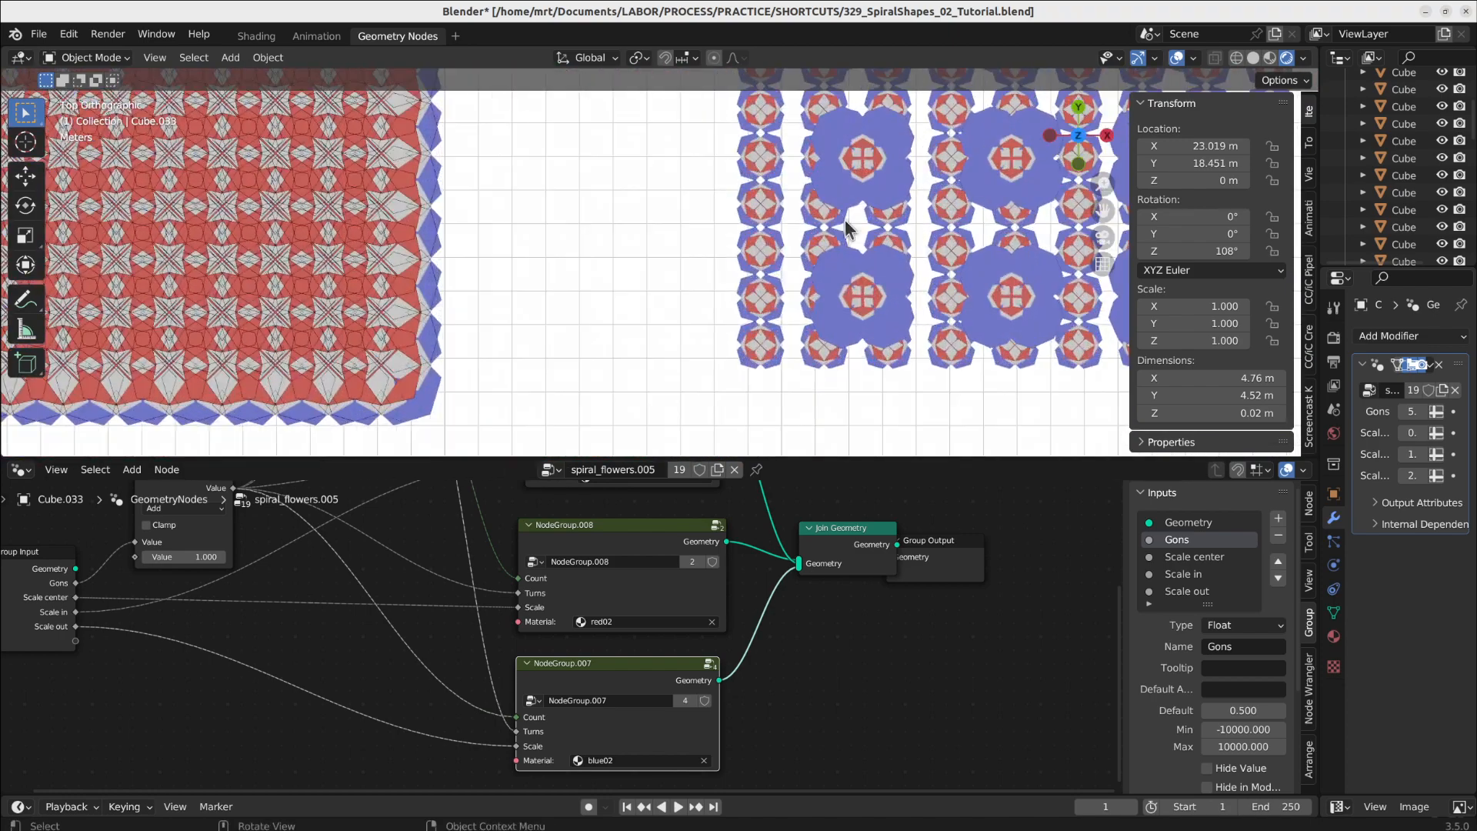
scroll(845, 221, down, 3)
shift+middle_drag(502, 328, 761, 288)
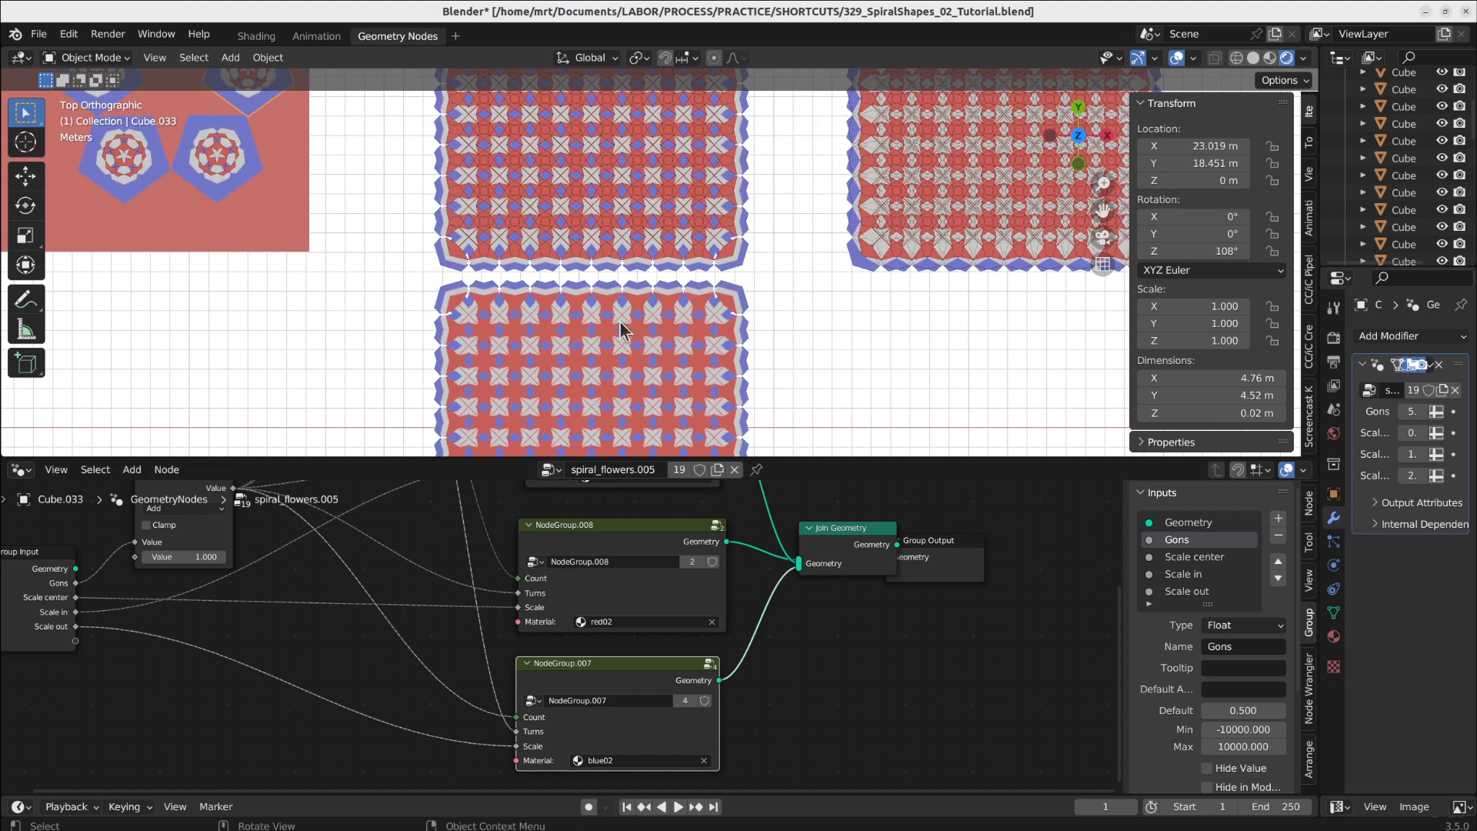
scroll(622, 331, down, 2)
scroll(647, 232, down, 2)
shift+middle_drag(648, 232, 751, 262)
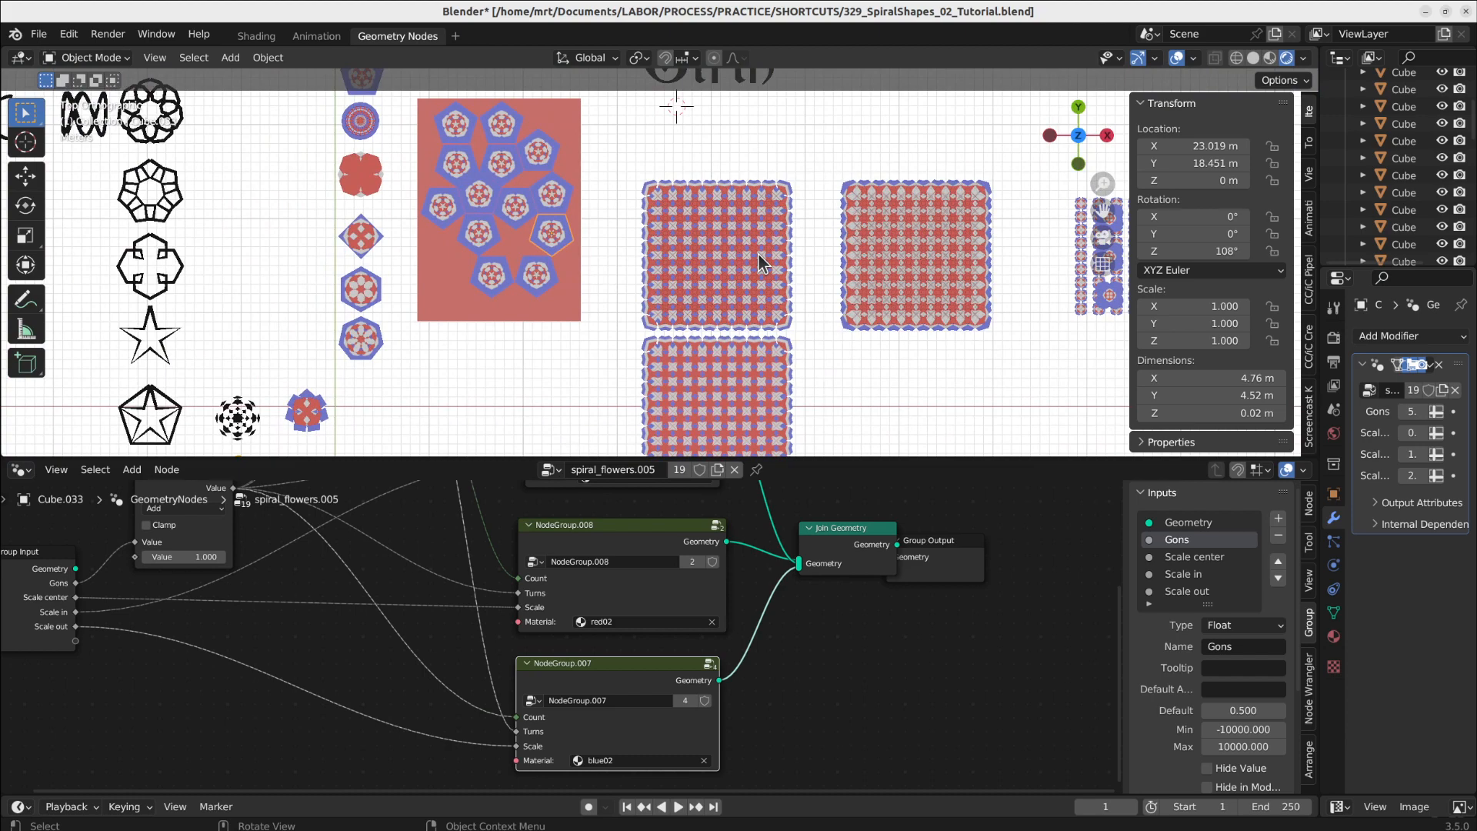
scroll(817, 281, down, 2)
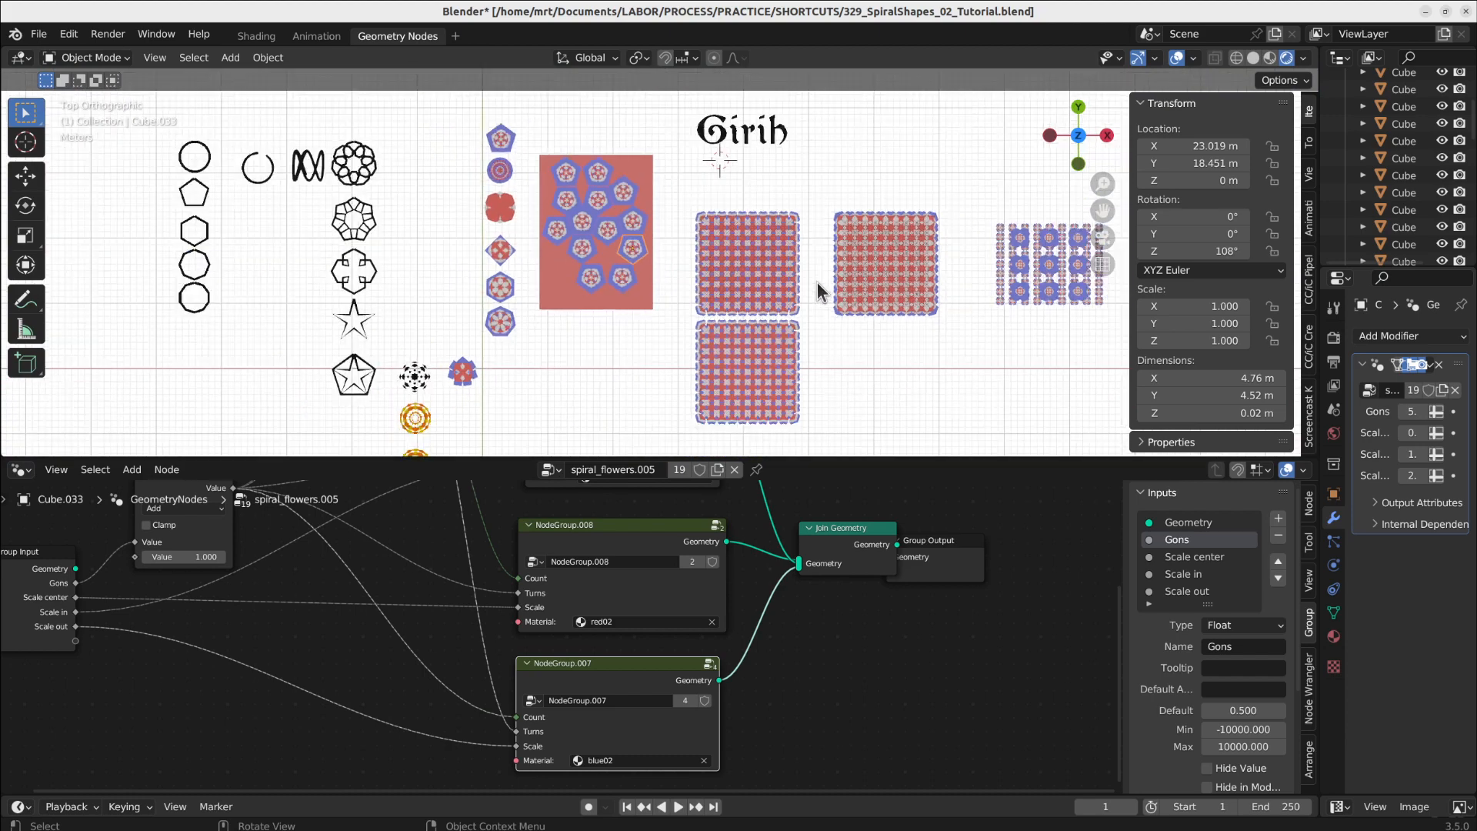
shift+middle_drag(687, 226, 607, 217)
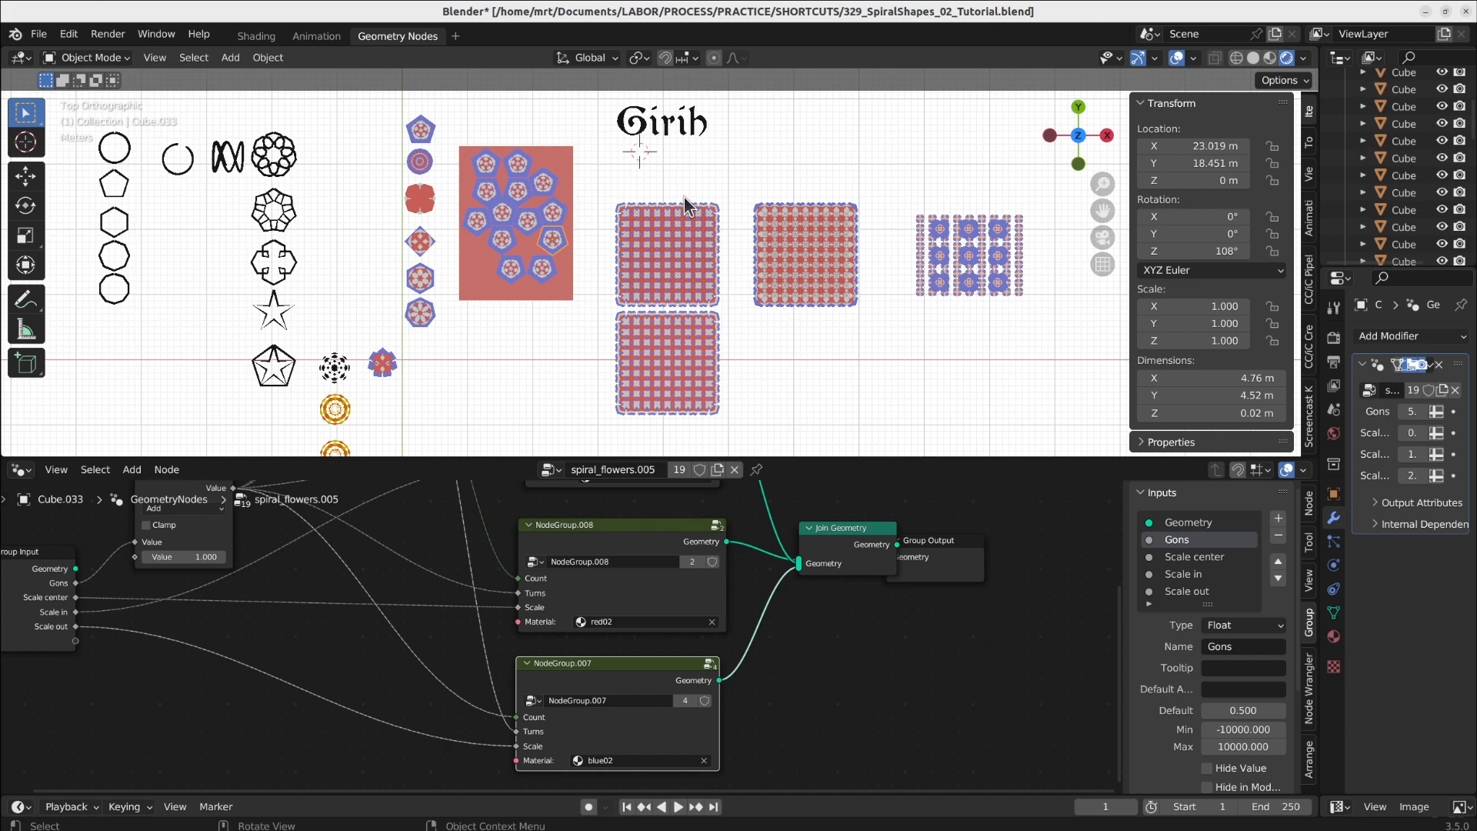
Step: Maximize the 3D viewport and select pentagons on the red panel, ending with the tile beneath the central one, to check their Z rotations
scroll(769, 231, up, 3)
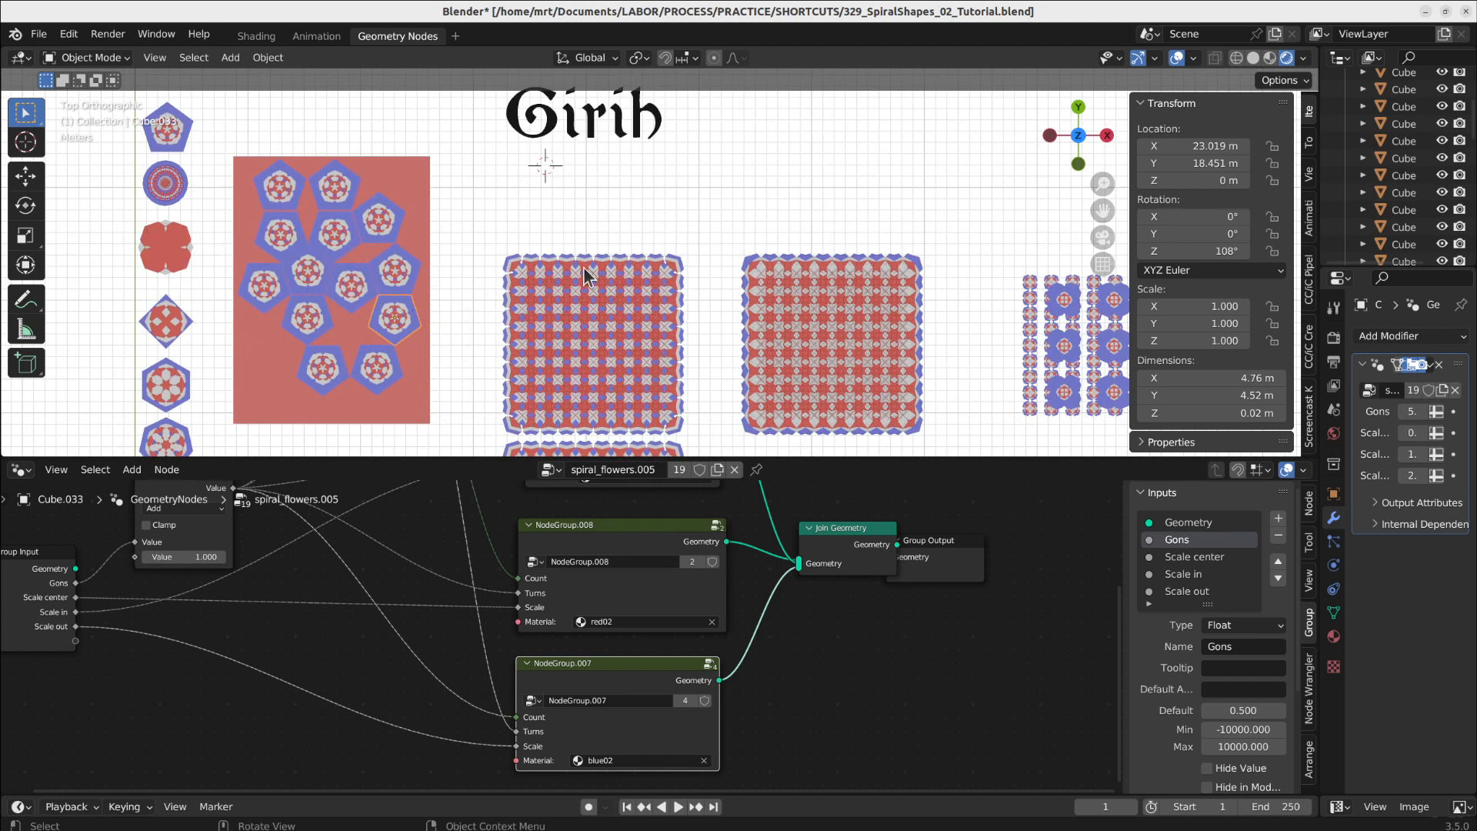
scroll(358, 306, up, 5)
scroll(361, 311, down, 3)
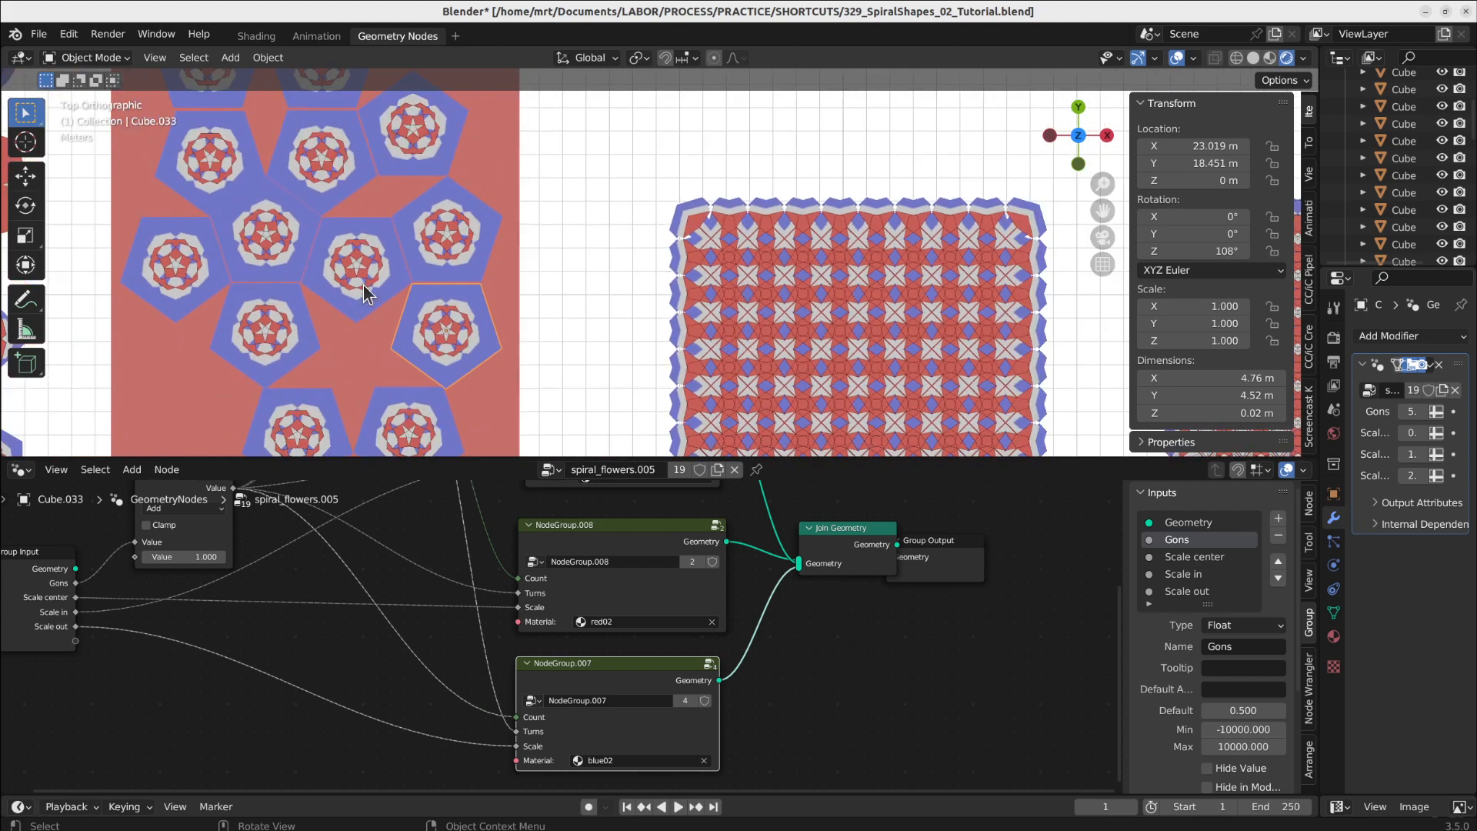
key(ctrl+space)
shift+middle_drag(391, 386, 440, 464)
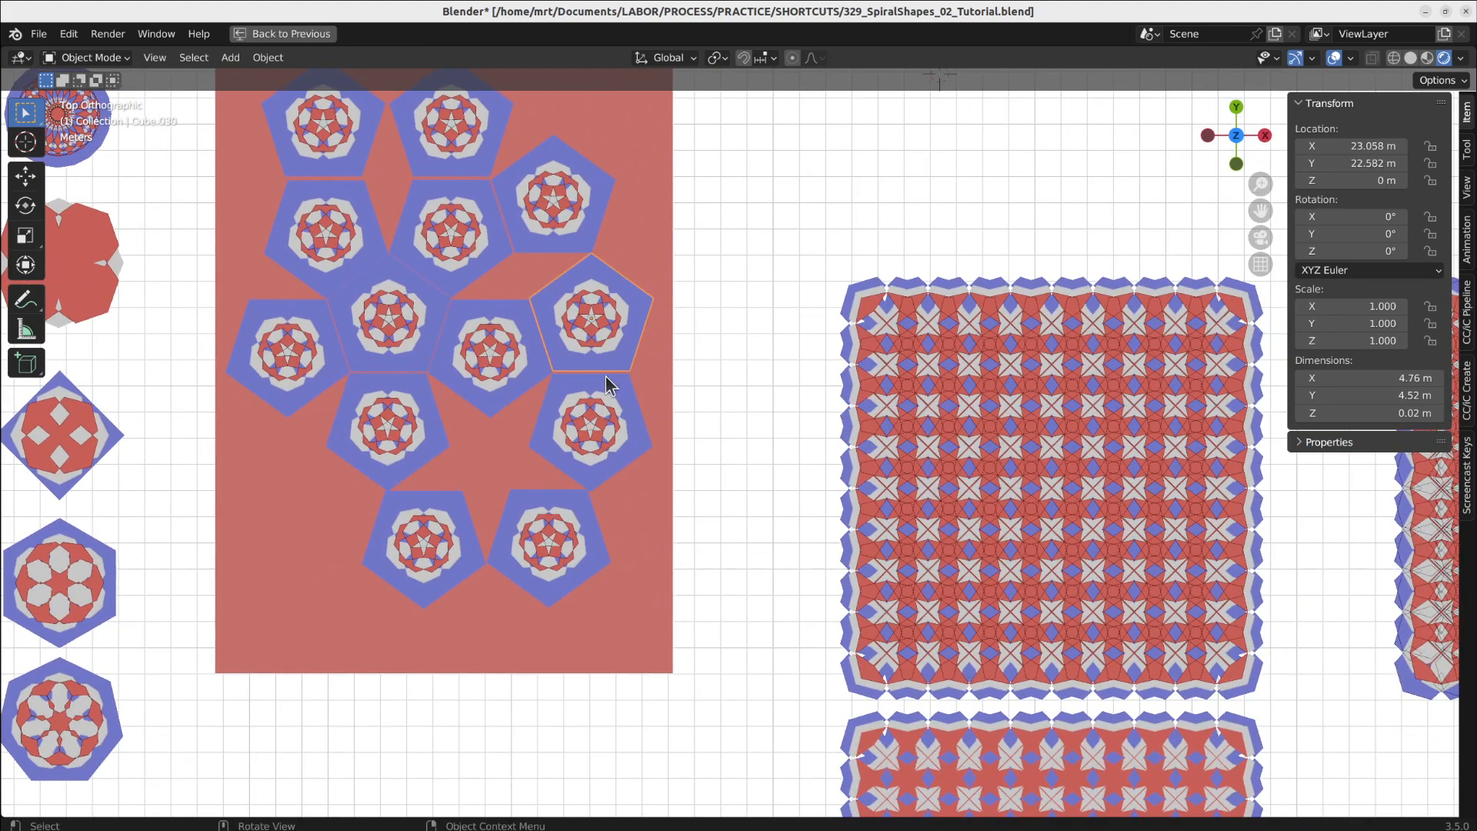
click(406, 548)
click(408, 465)
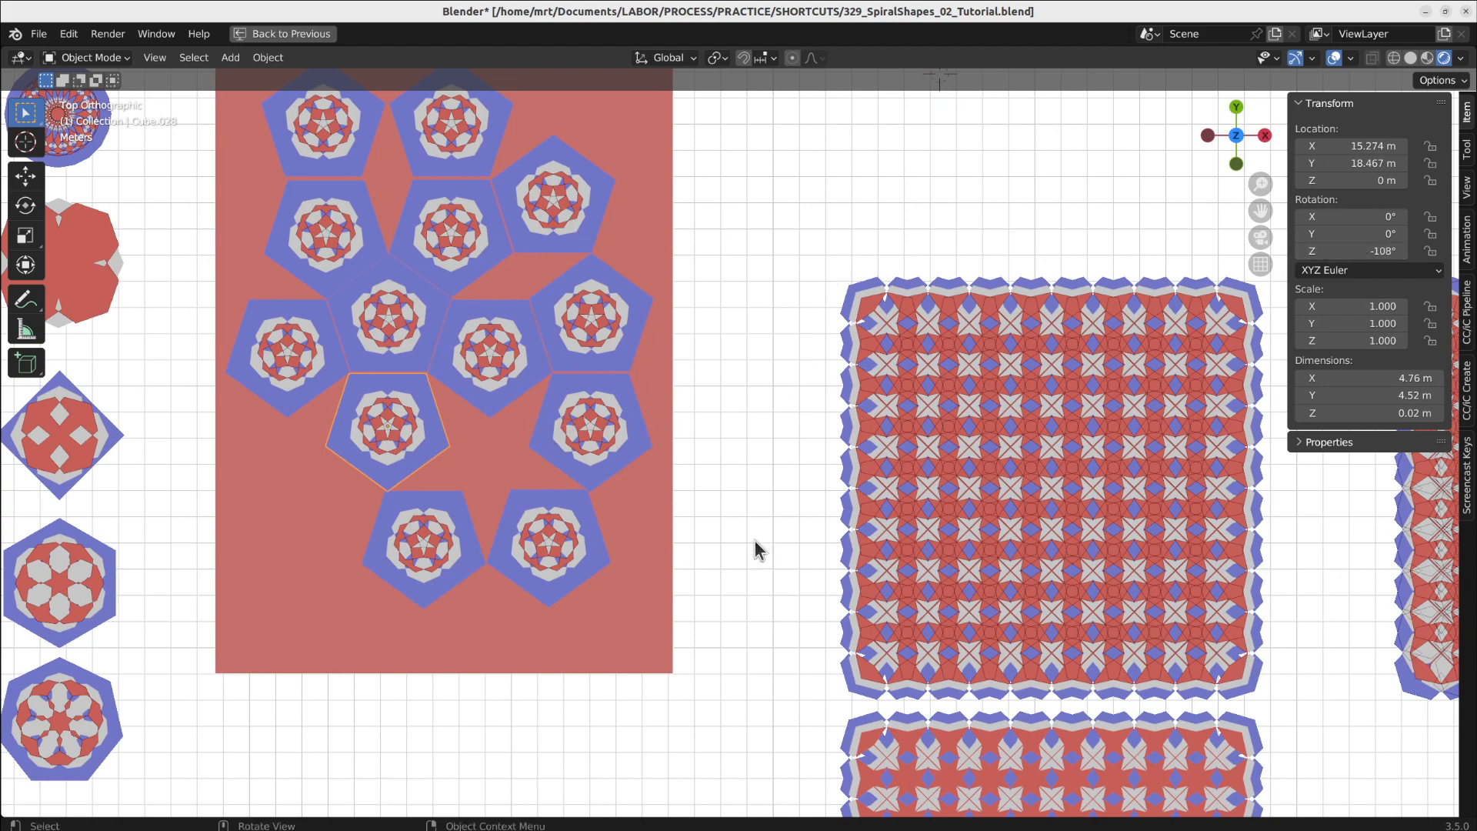
Step: Compare the pentagon panel with the neighbouring square-grid Girih patterns, and restore the split layout with the node editor
scroll(644, 465, down, 3)
scroll(643, 464, up, 2)
scroll(644, 465, down, 2)
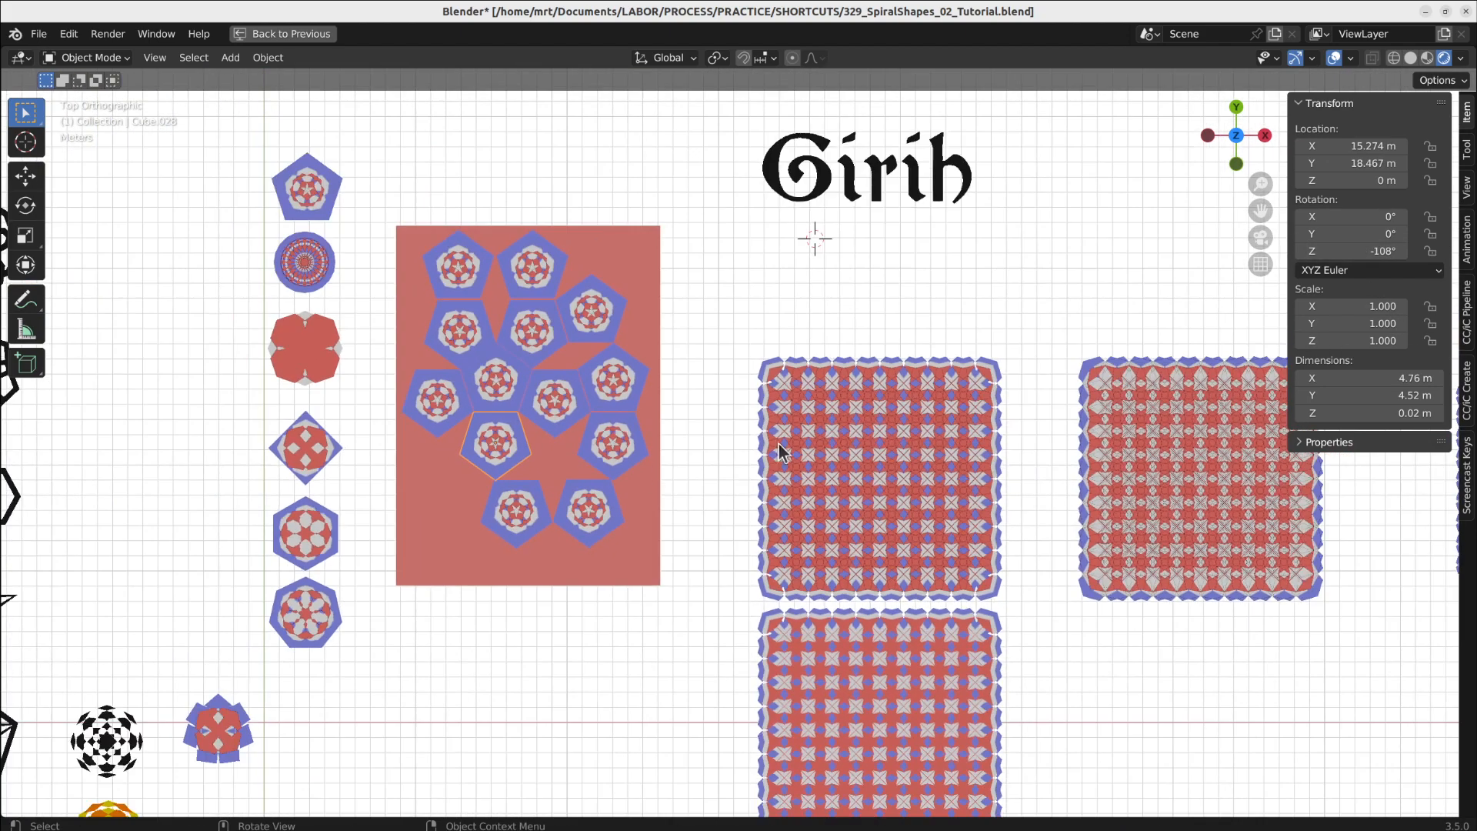
shift+middle_drag(741, 454, 561, 539)
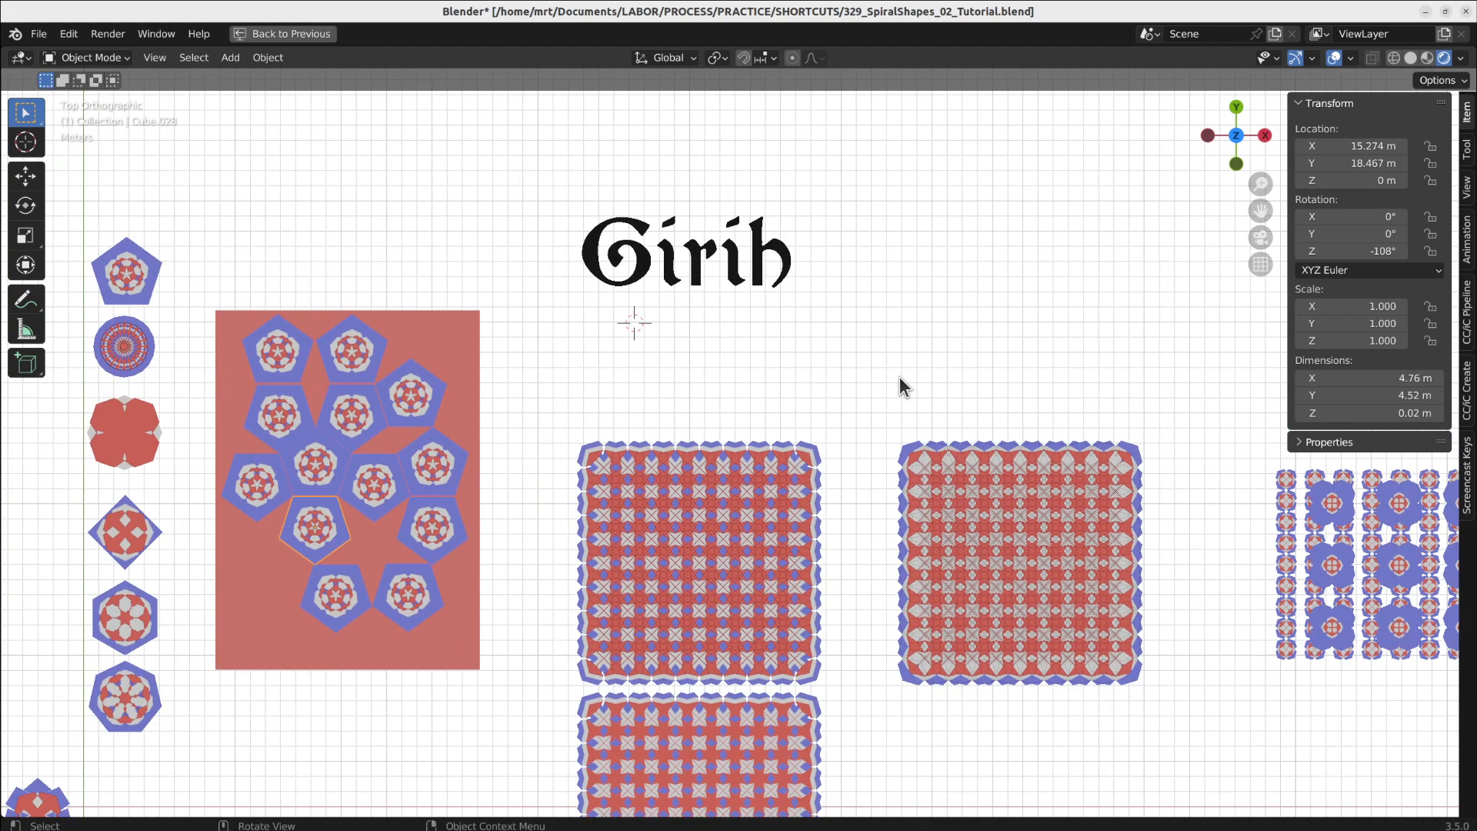
key(ctrl+space)
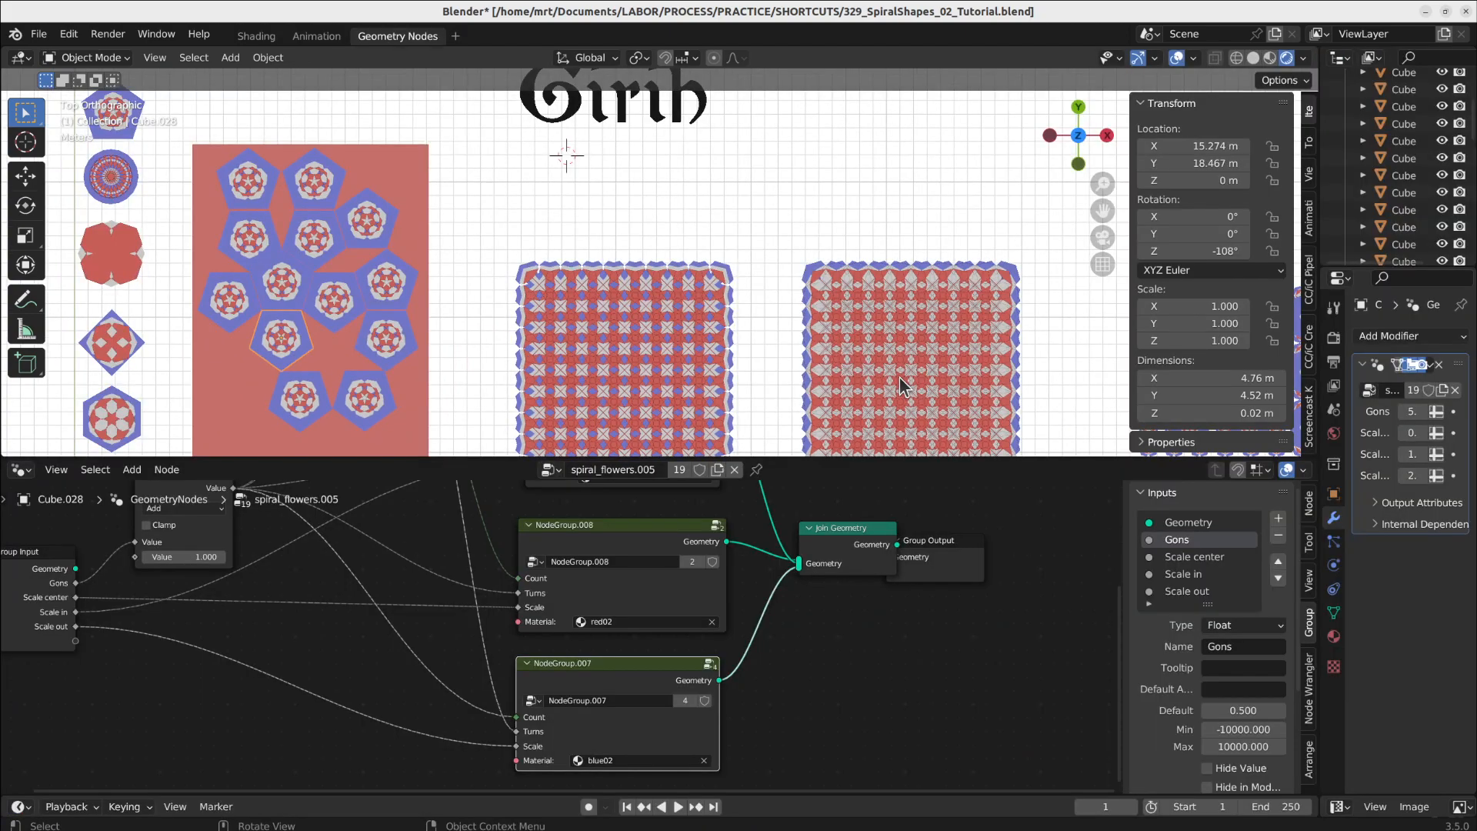